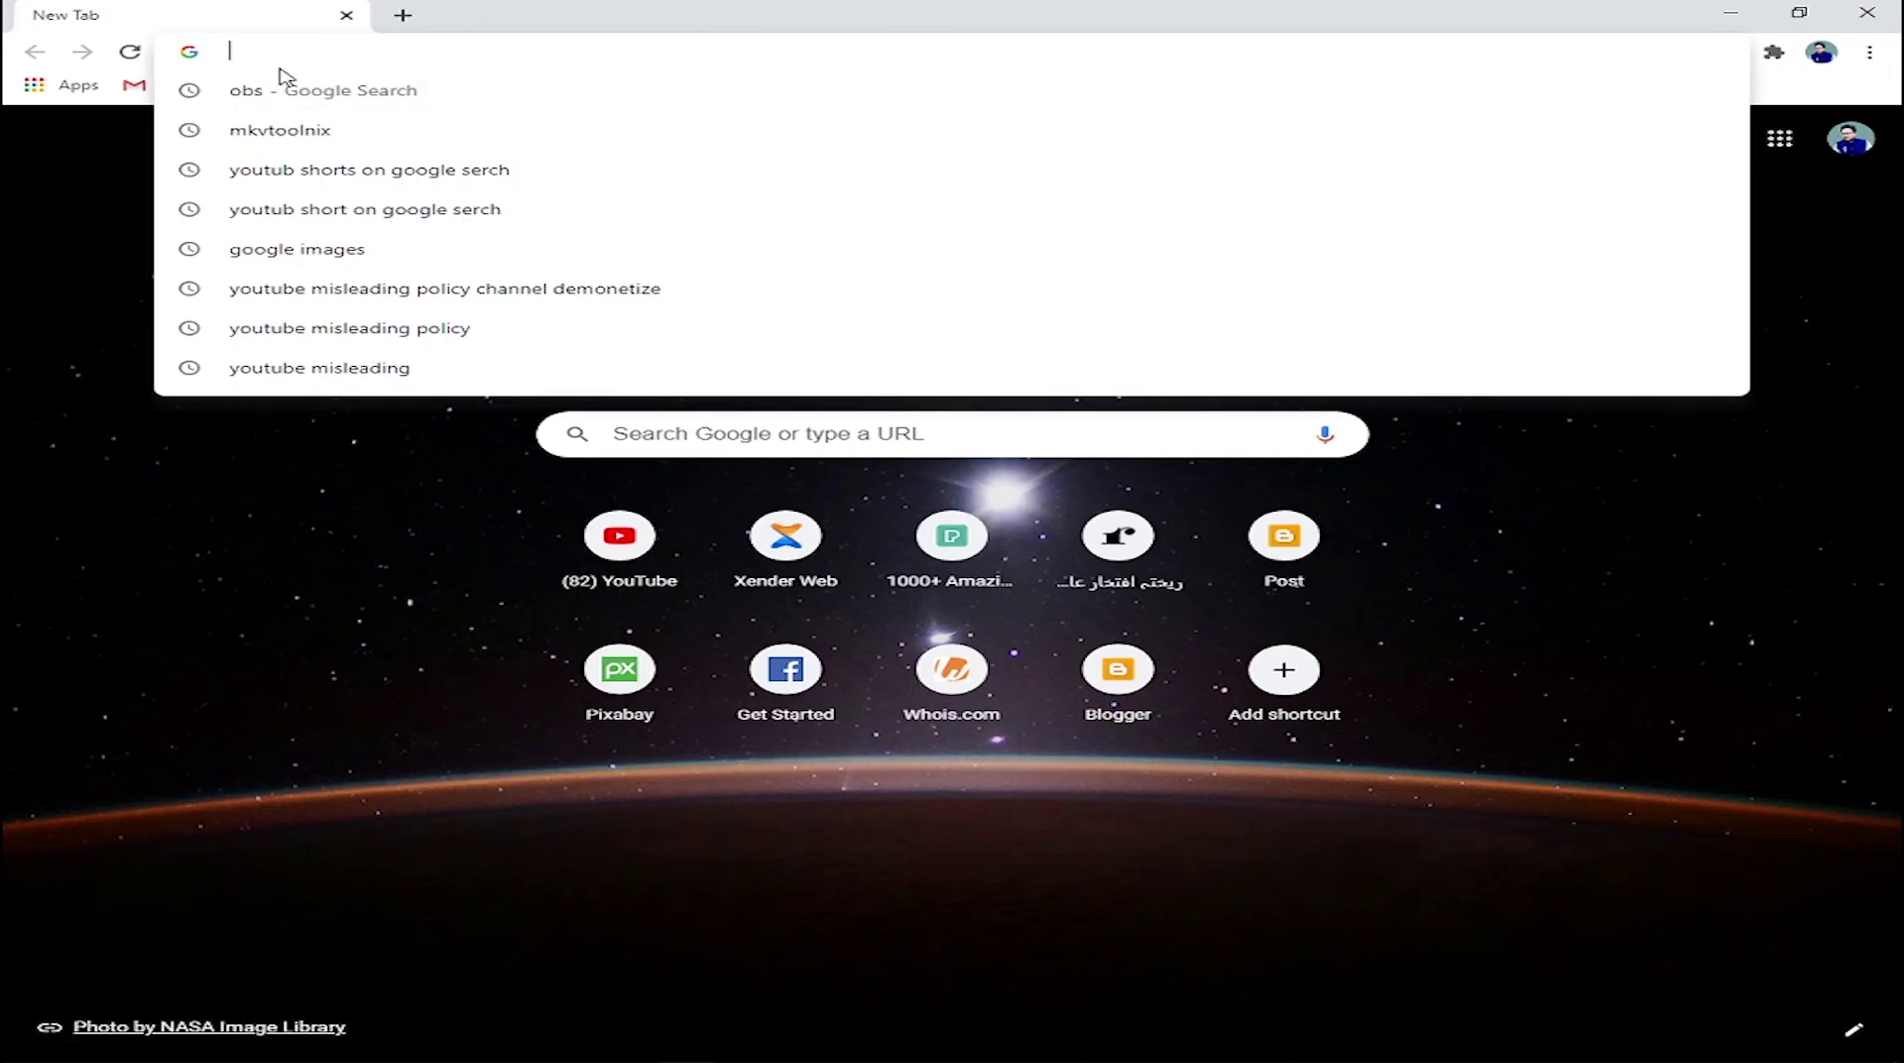
- Search Google for mkvtool
{"action": "type", "text": "mk"}
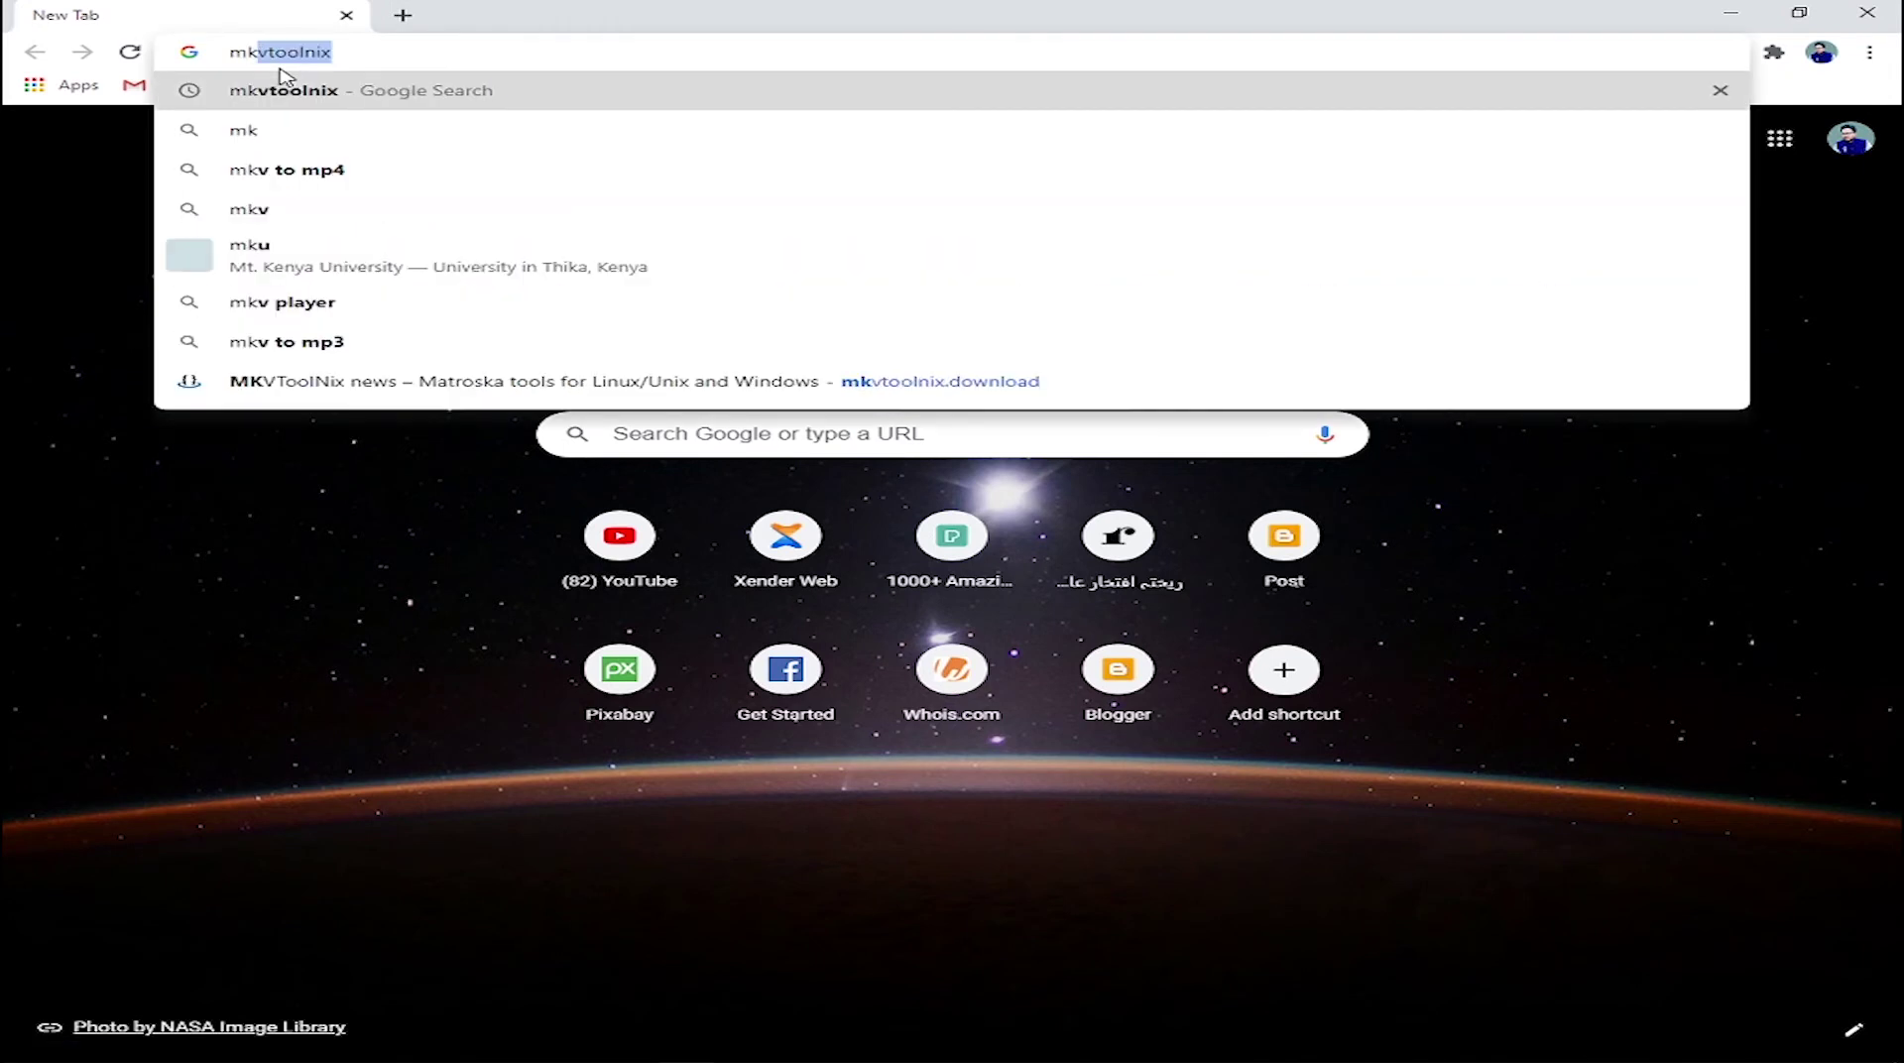
{"action": "type", "text": "v"}
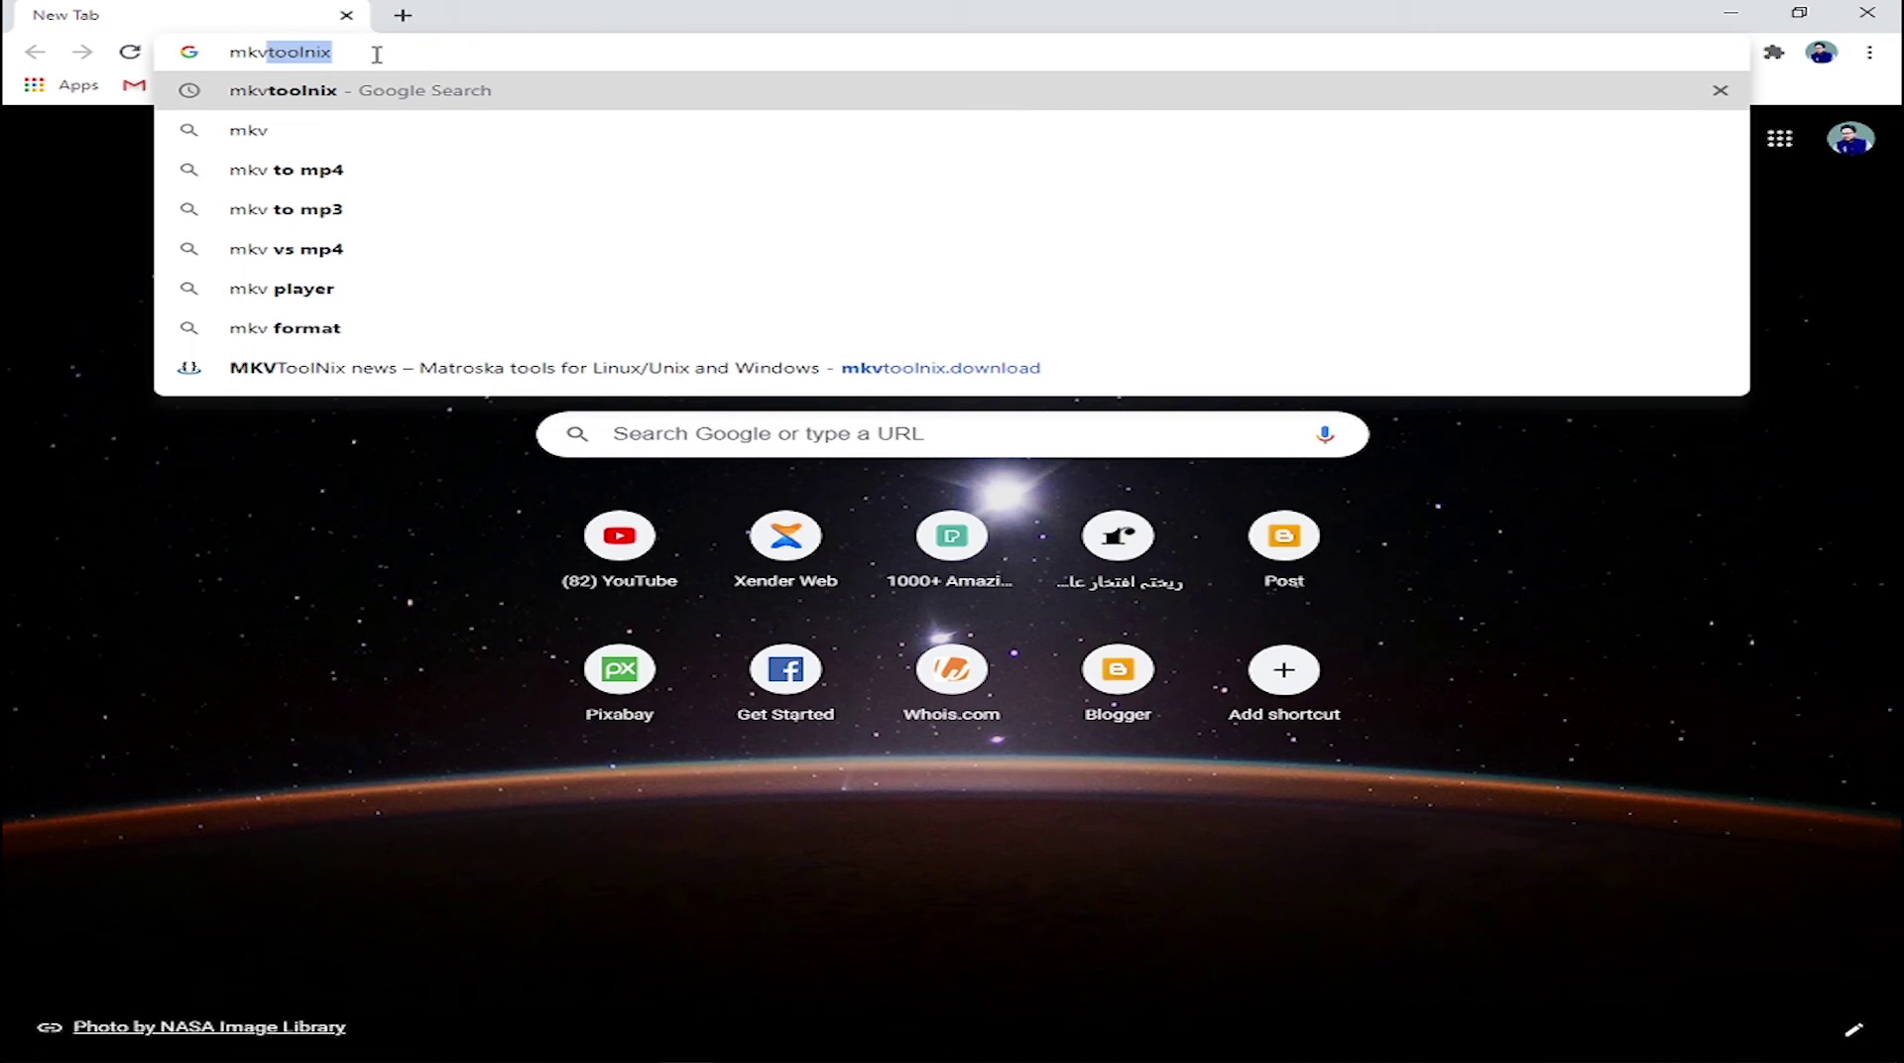
{"action": "left_click_drag", "start_coordinate": [380, 54], "coordinate": [188, 57]}
{"action": "left_click", "coordinate": [360, 55]}
{"action": "left_click_drag", "start_coordinate": [336, 52], "coordinate": [260, 51]}
{"action": "left_click", "coordinate": [482, 49]}
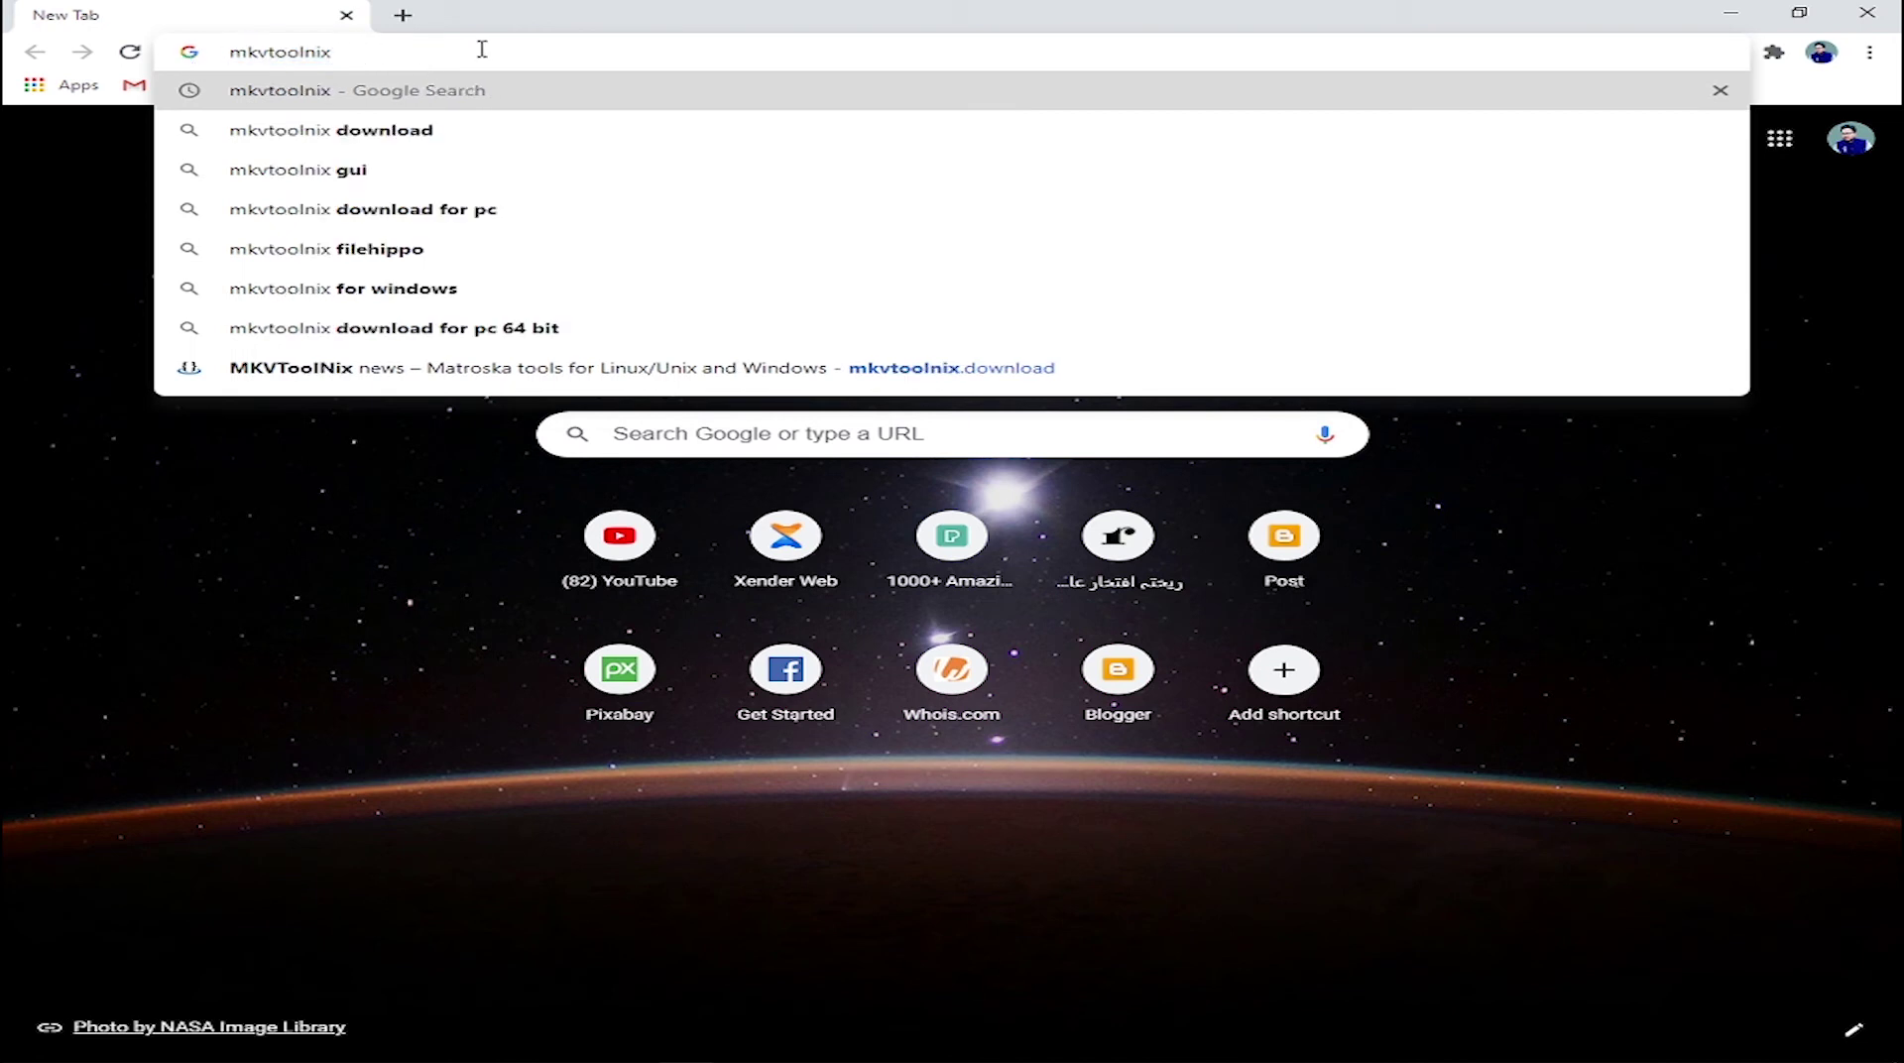
{"action": "key", "text": "BackSpace"}
{"action": "key", "text": "BackSpace"}
{"action": "key", "text": "BackSpace"}
{"action": "key", "text": "Return"}
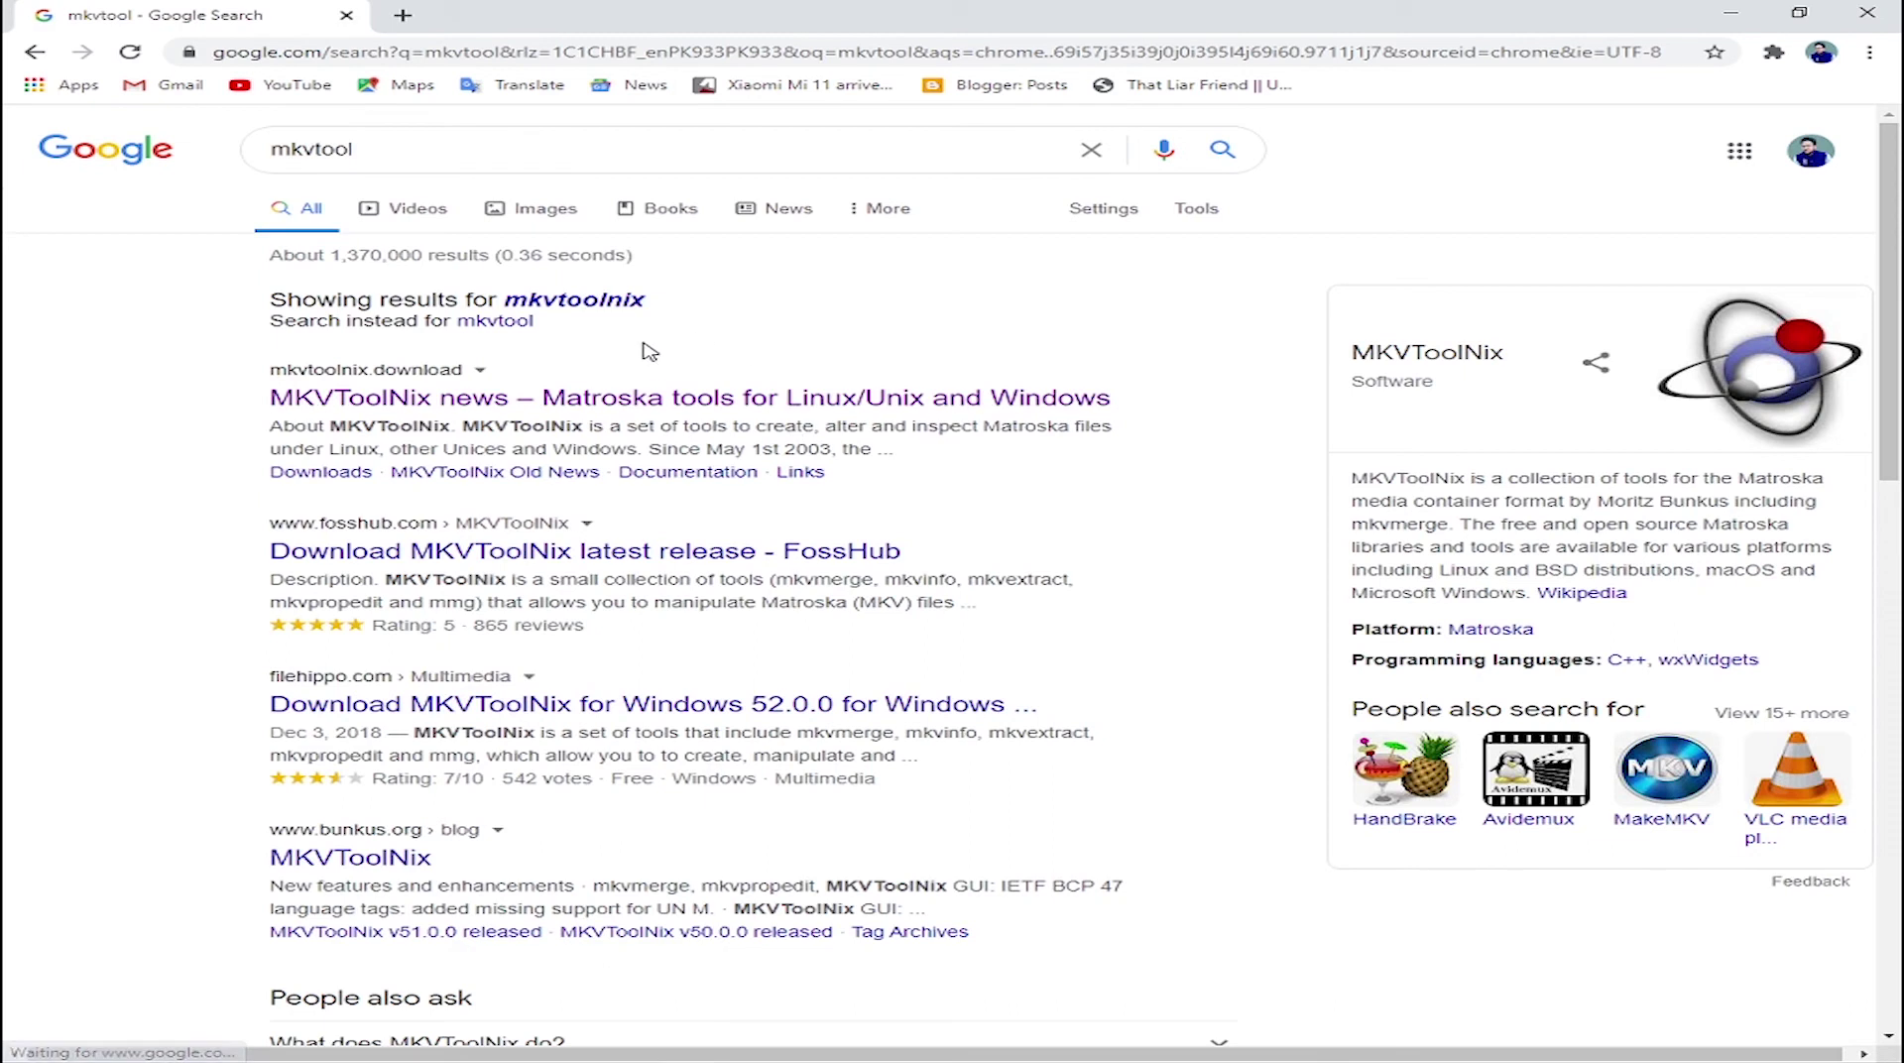
- Switch to the results for the corrected spelling mkvtoolnix and open the official mkvtoolnix.download site
{"action": "left_click", "coordinate": [607, 301]}
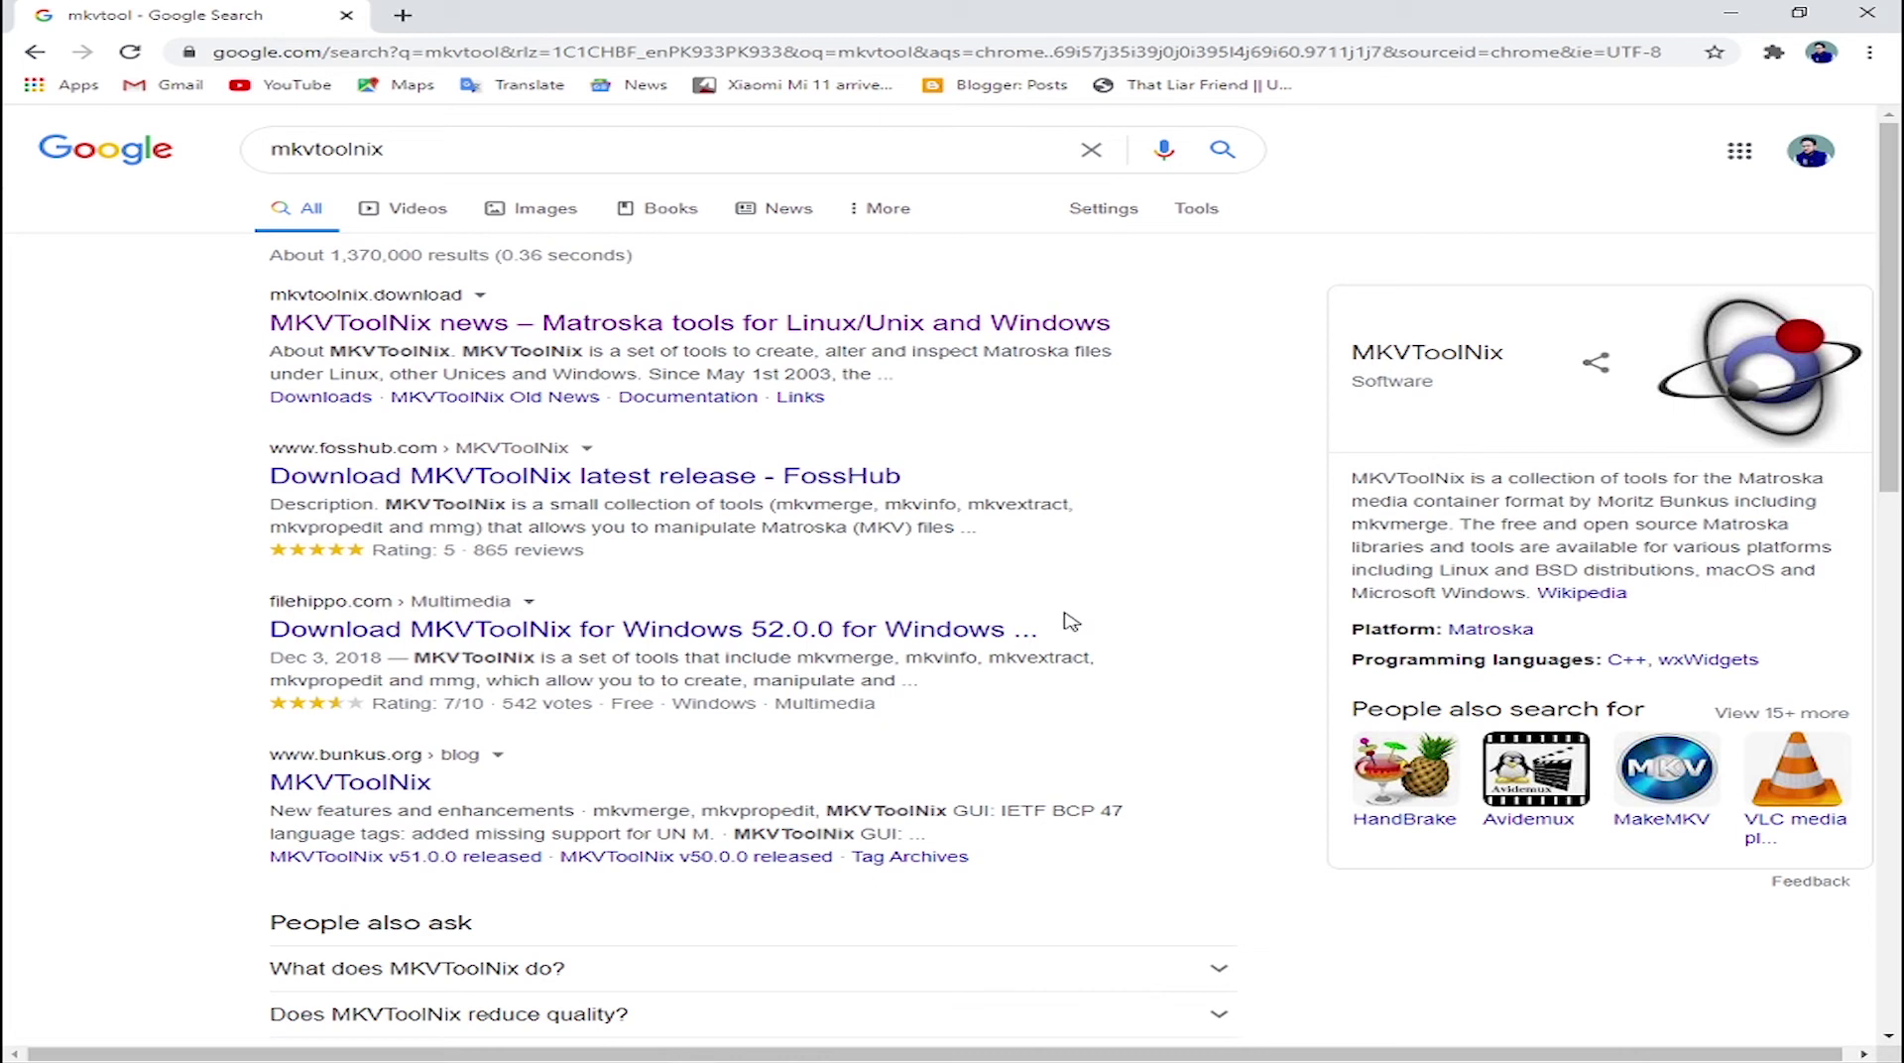
{"action": "left_click", "coordinate": [691, 328]}
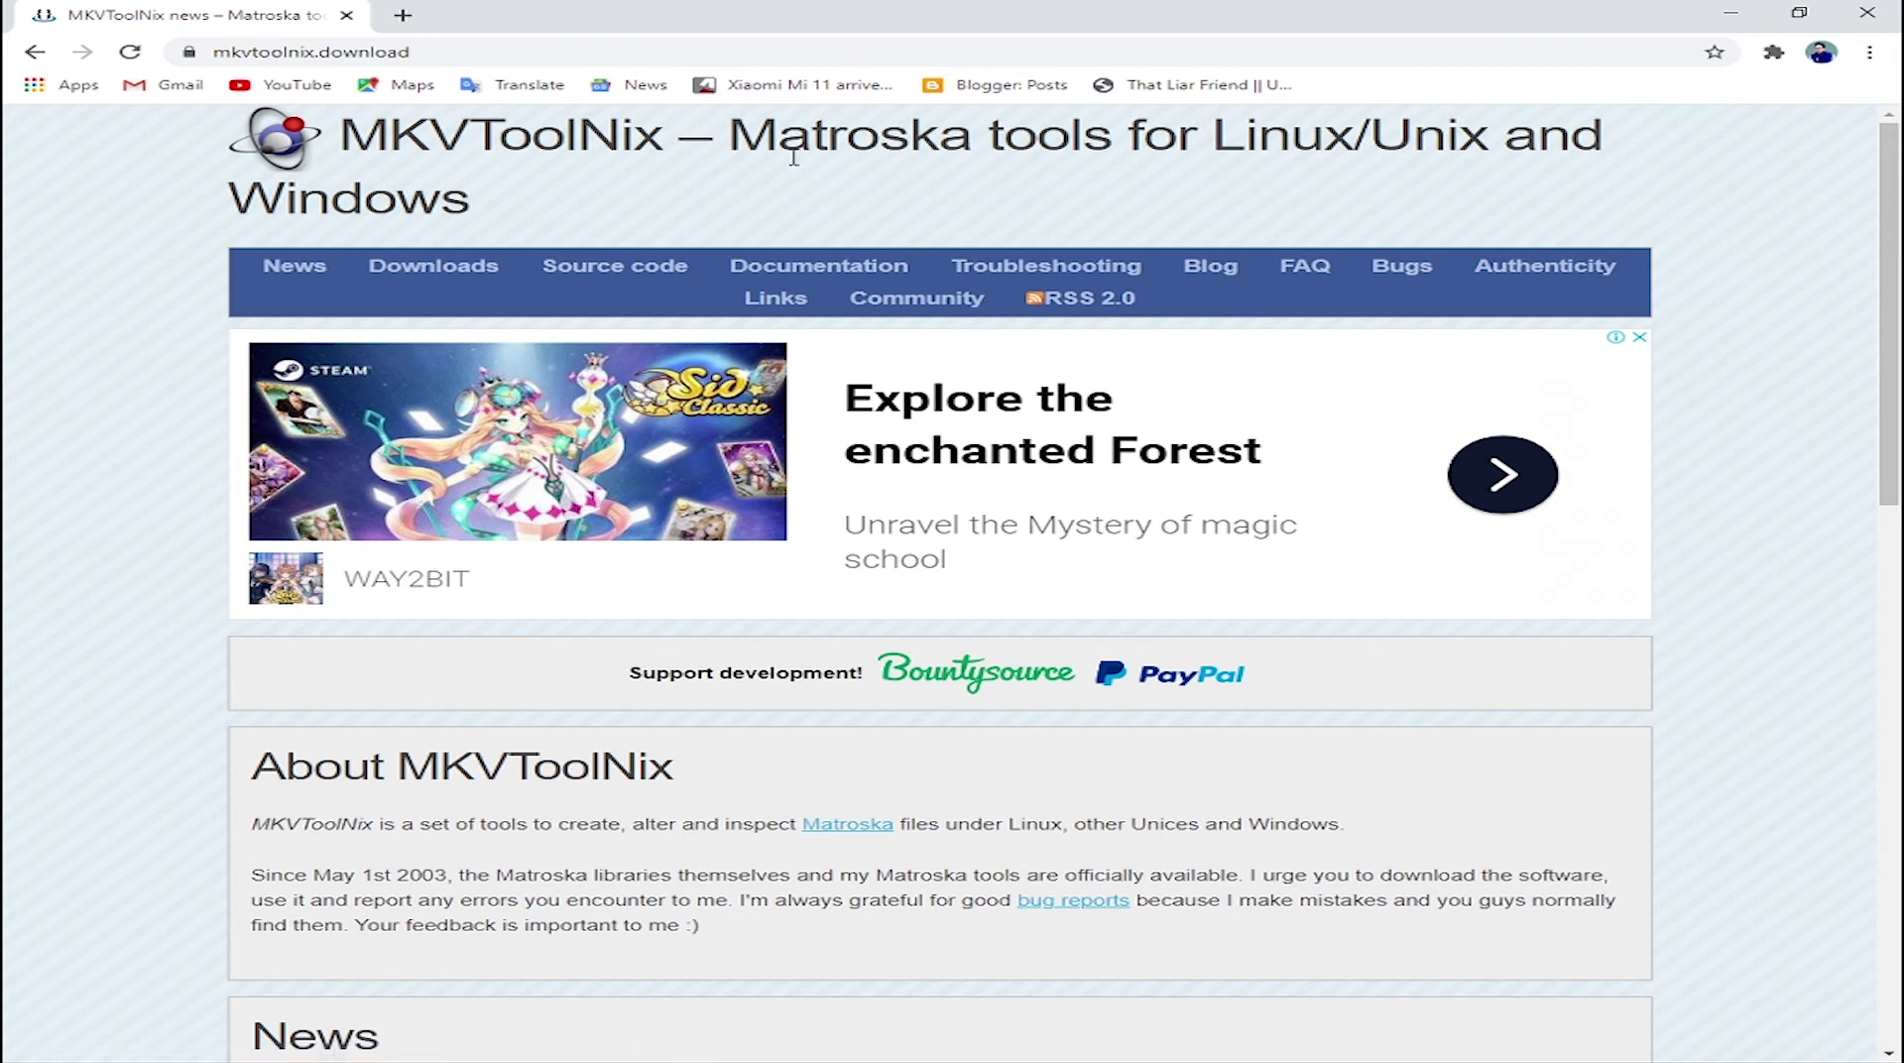
- Examine the MKVToolNix home page for supported operating systems, the About description and the release news
{"action": "left_click_drag", "start_coordinate": [1210, 137], "coordinate": [1500, 131]}
{"action": "left_click_drag", "start_coordinate": [515, 190], "coordinate": [256, 191]}
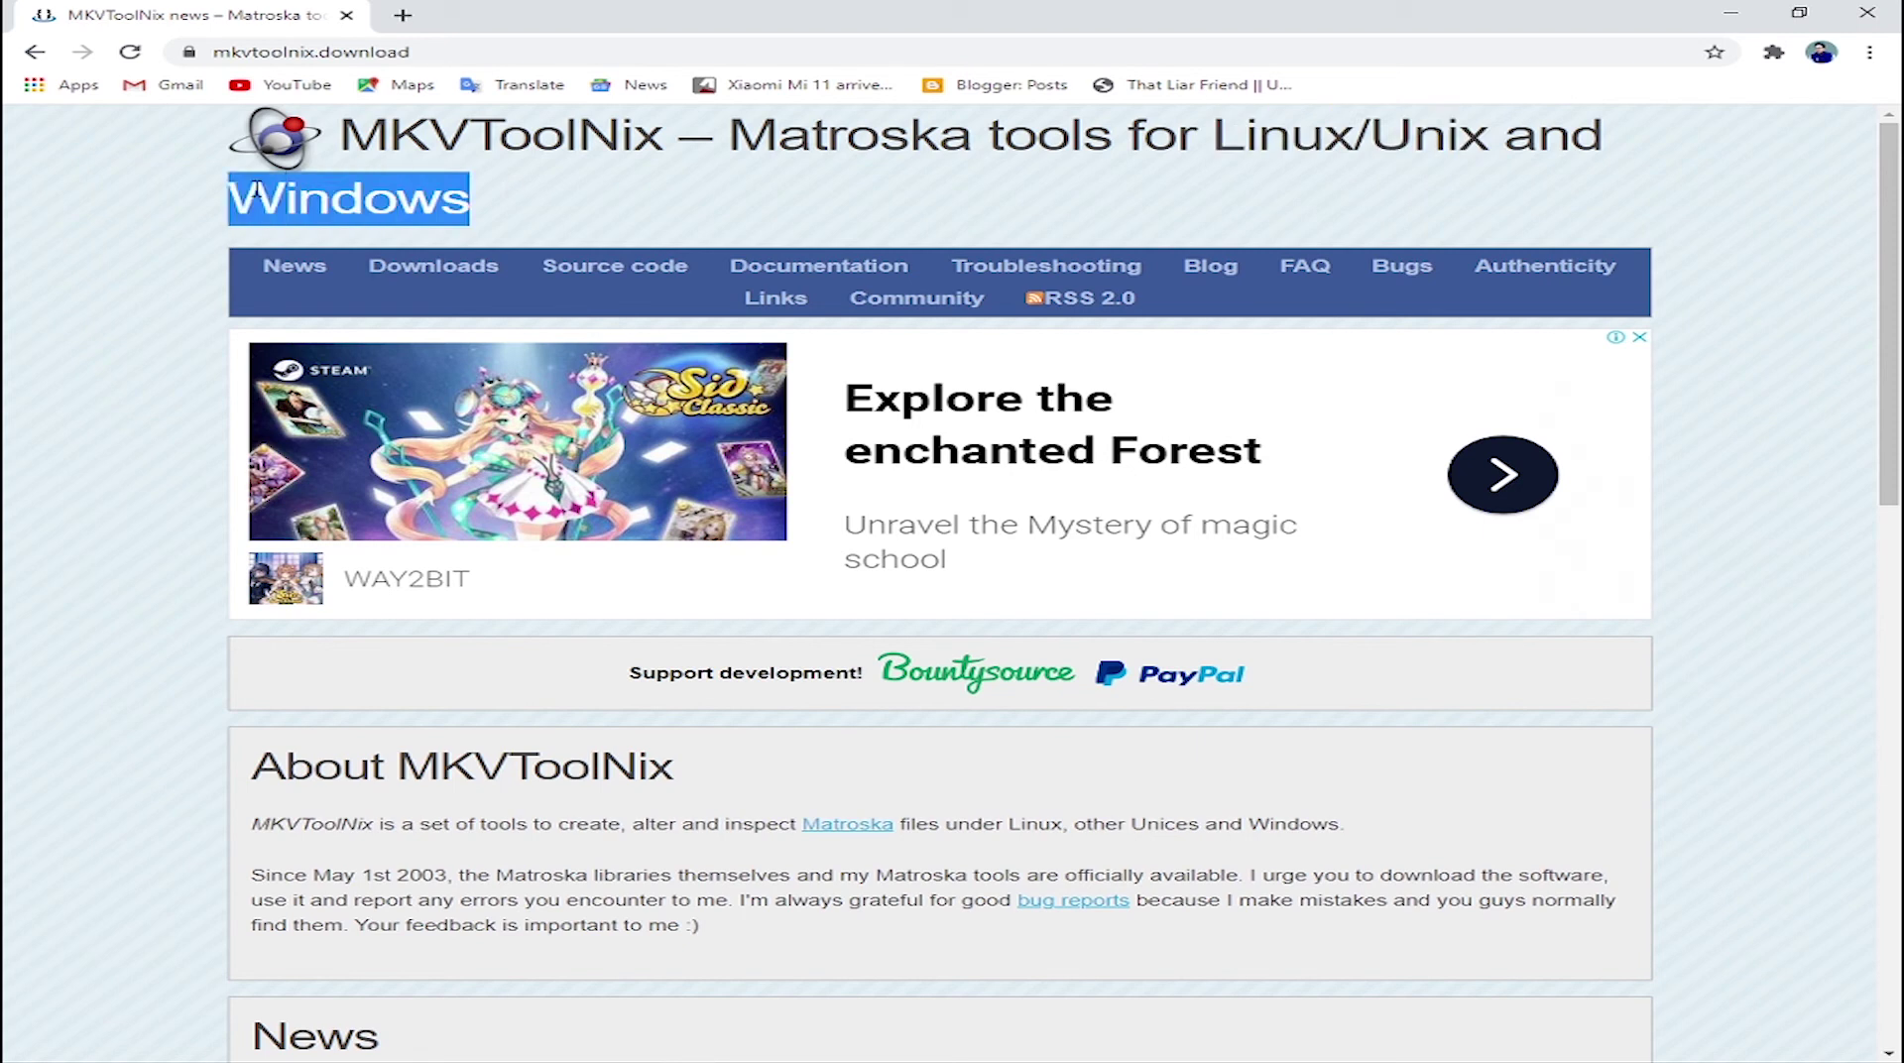
{"action": "left_click", "coordinate": [313, 193]}
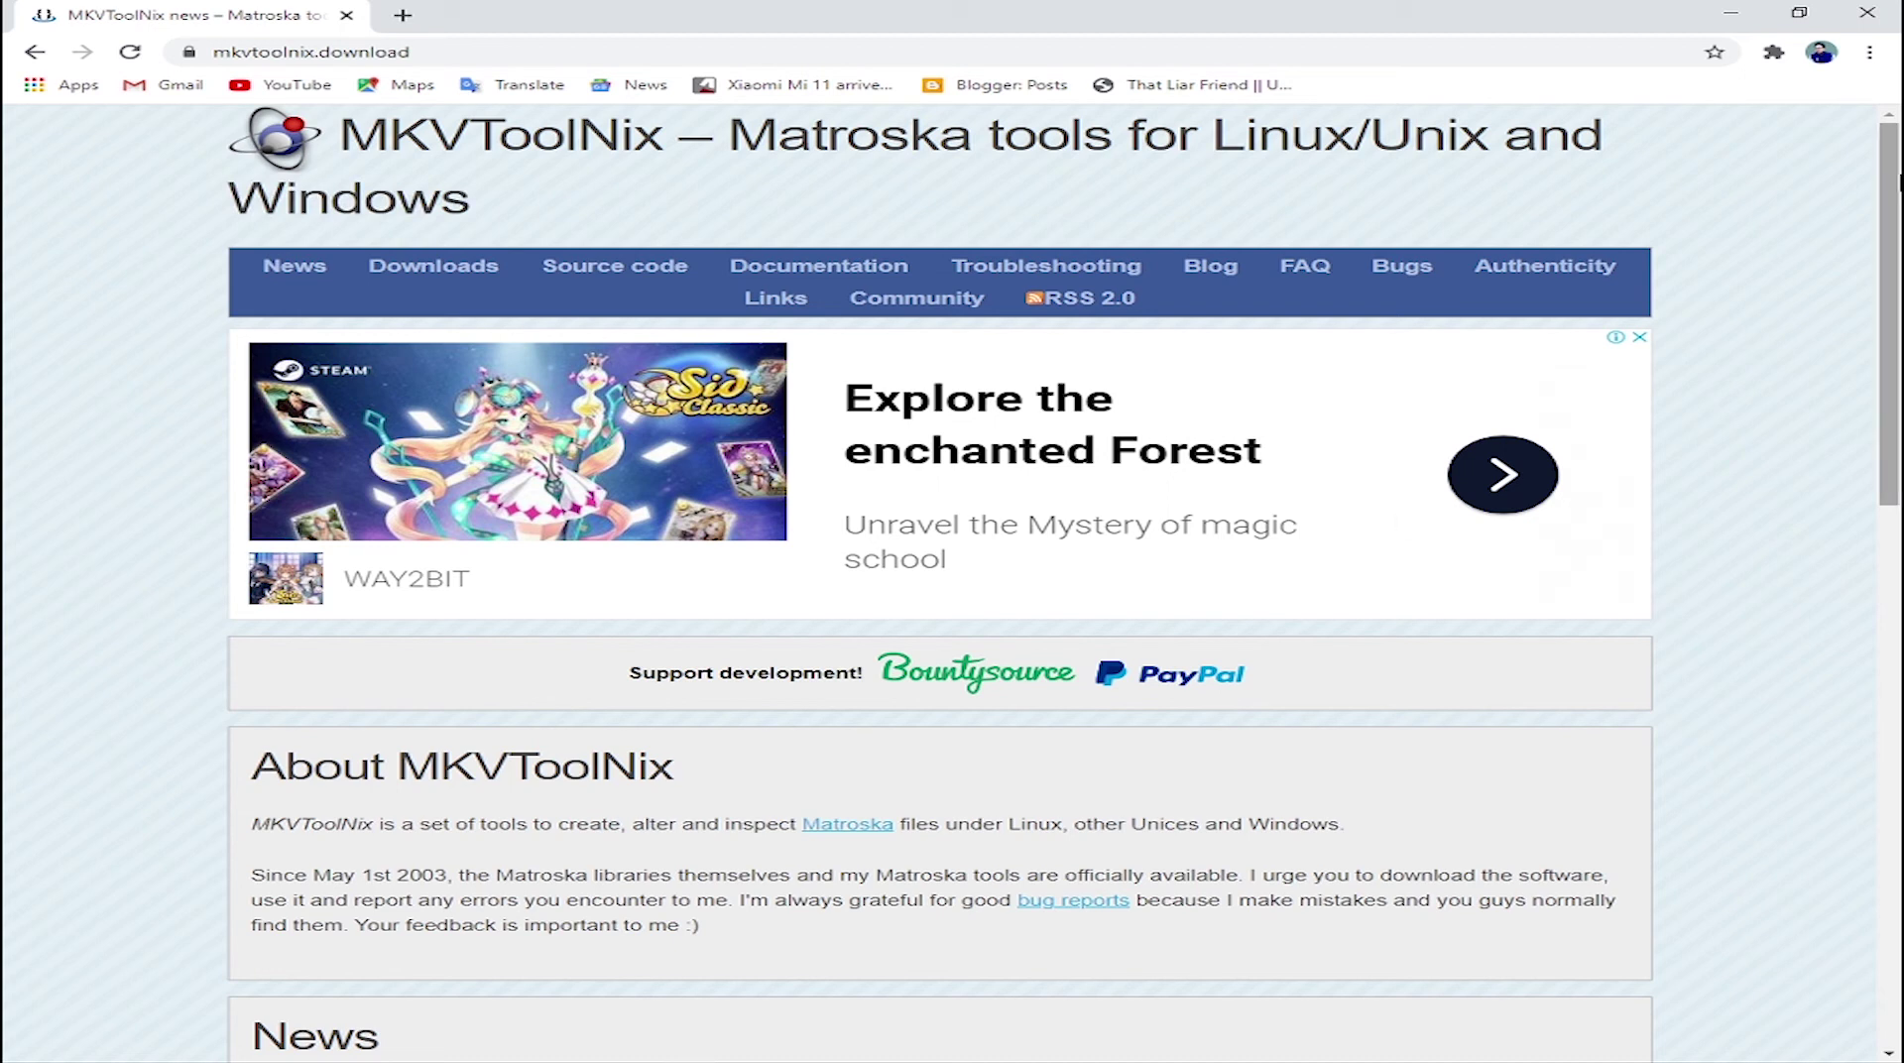
{"action": "scroll", "coordinate": [1899, 367], "scroll_direction": "down", "scroll_amount": 4}
{"action": "scroll", "coordinate": [1900, 332], "scroll_direction": "down", "scroll_amount": 2}
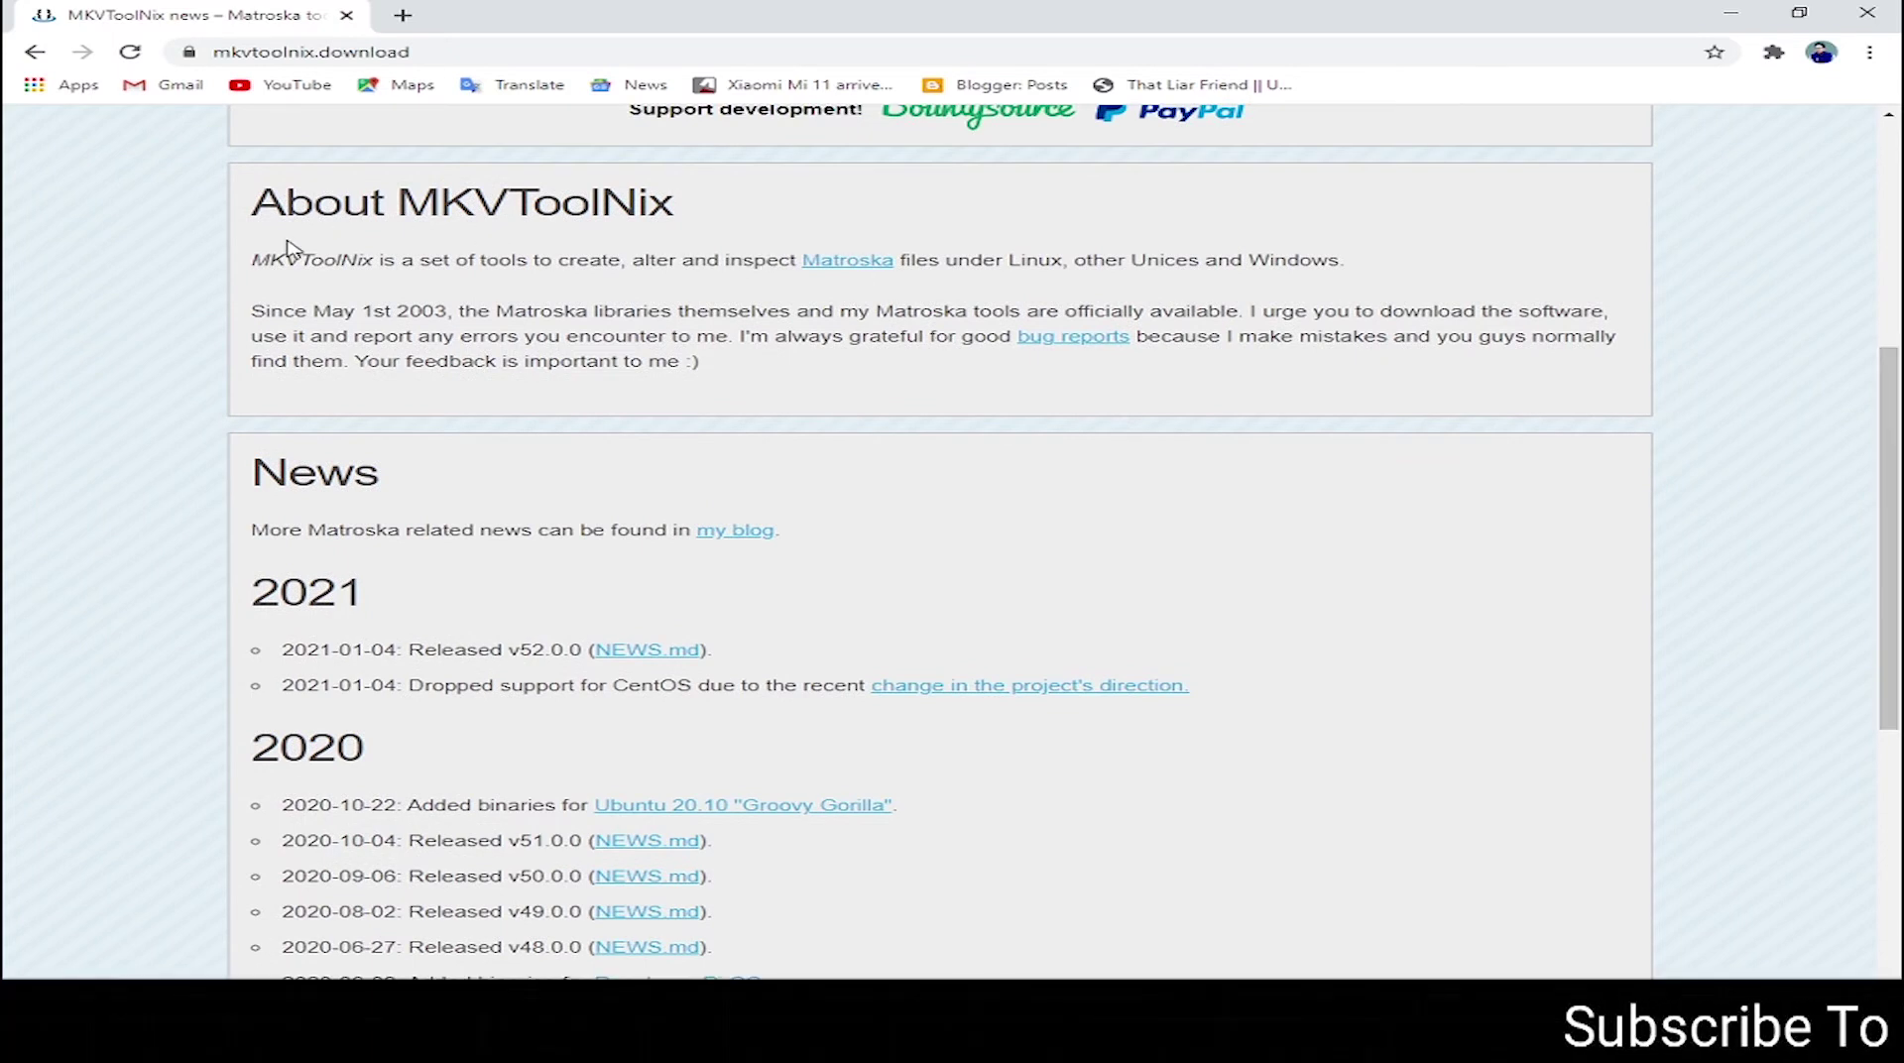
{"action": "left_click_drag", "start_coordinate": [248, 262], "coordinate": [1347, 262]}
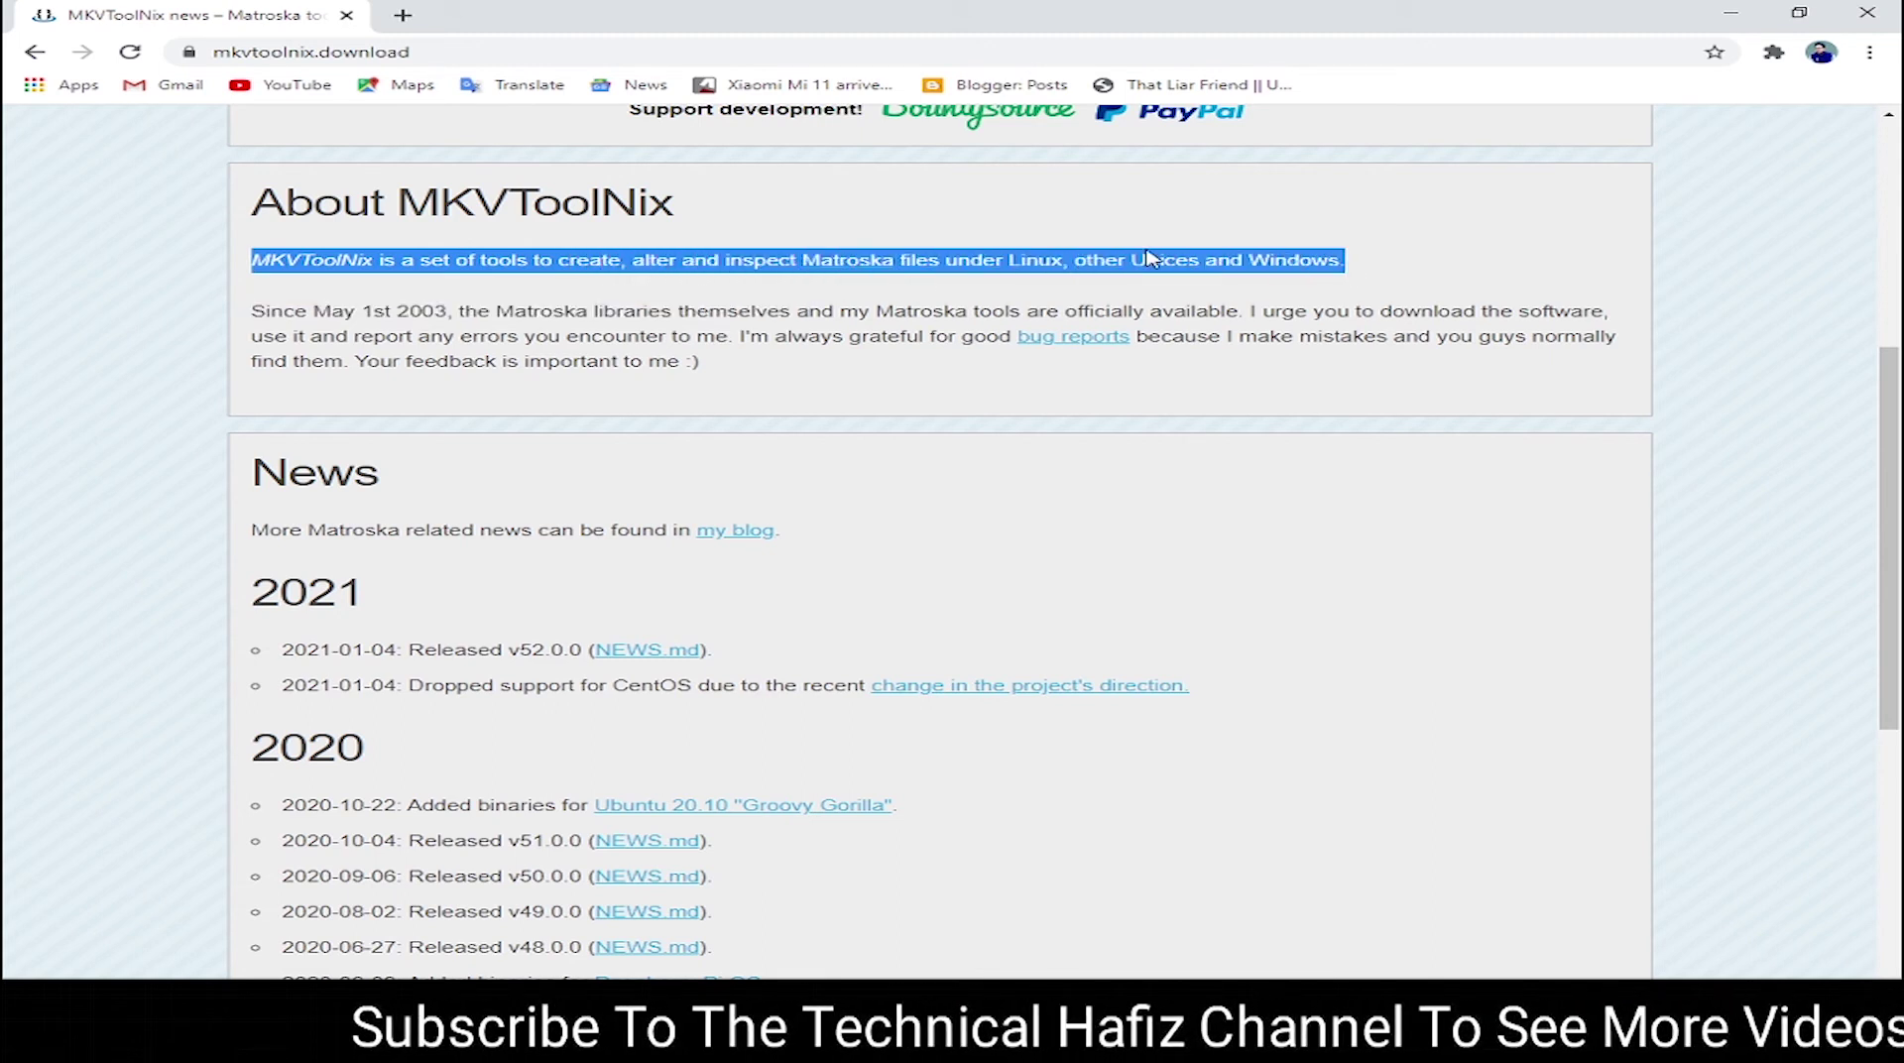
{"action": "left_click_drag", "start_coordinate": [994, 261], "coordinate": [1352, 277]}
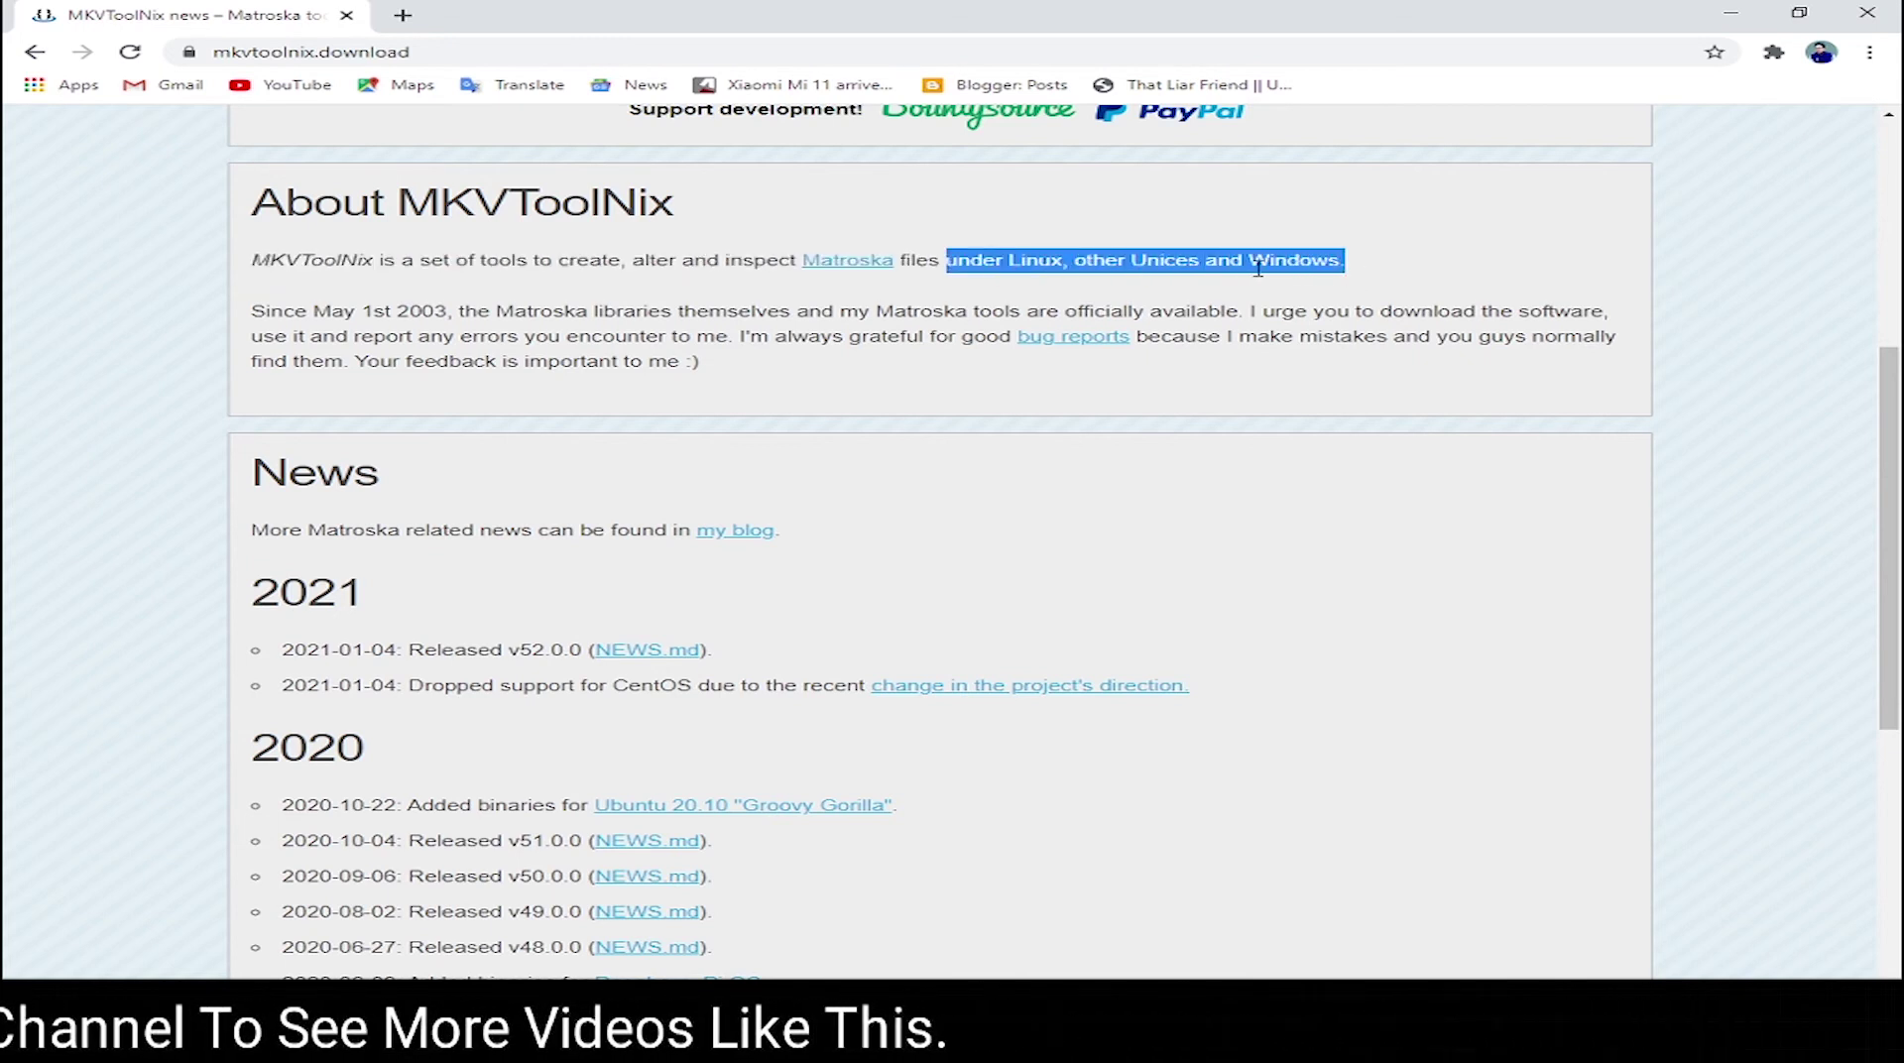
{"action": "left_click_drag", "start_coordinate": [1128, 312], "coordinate": [1095, 311]}
{"action": "left_click", "coordinate": [434, 290]}
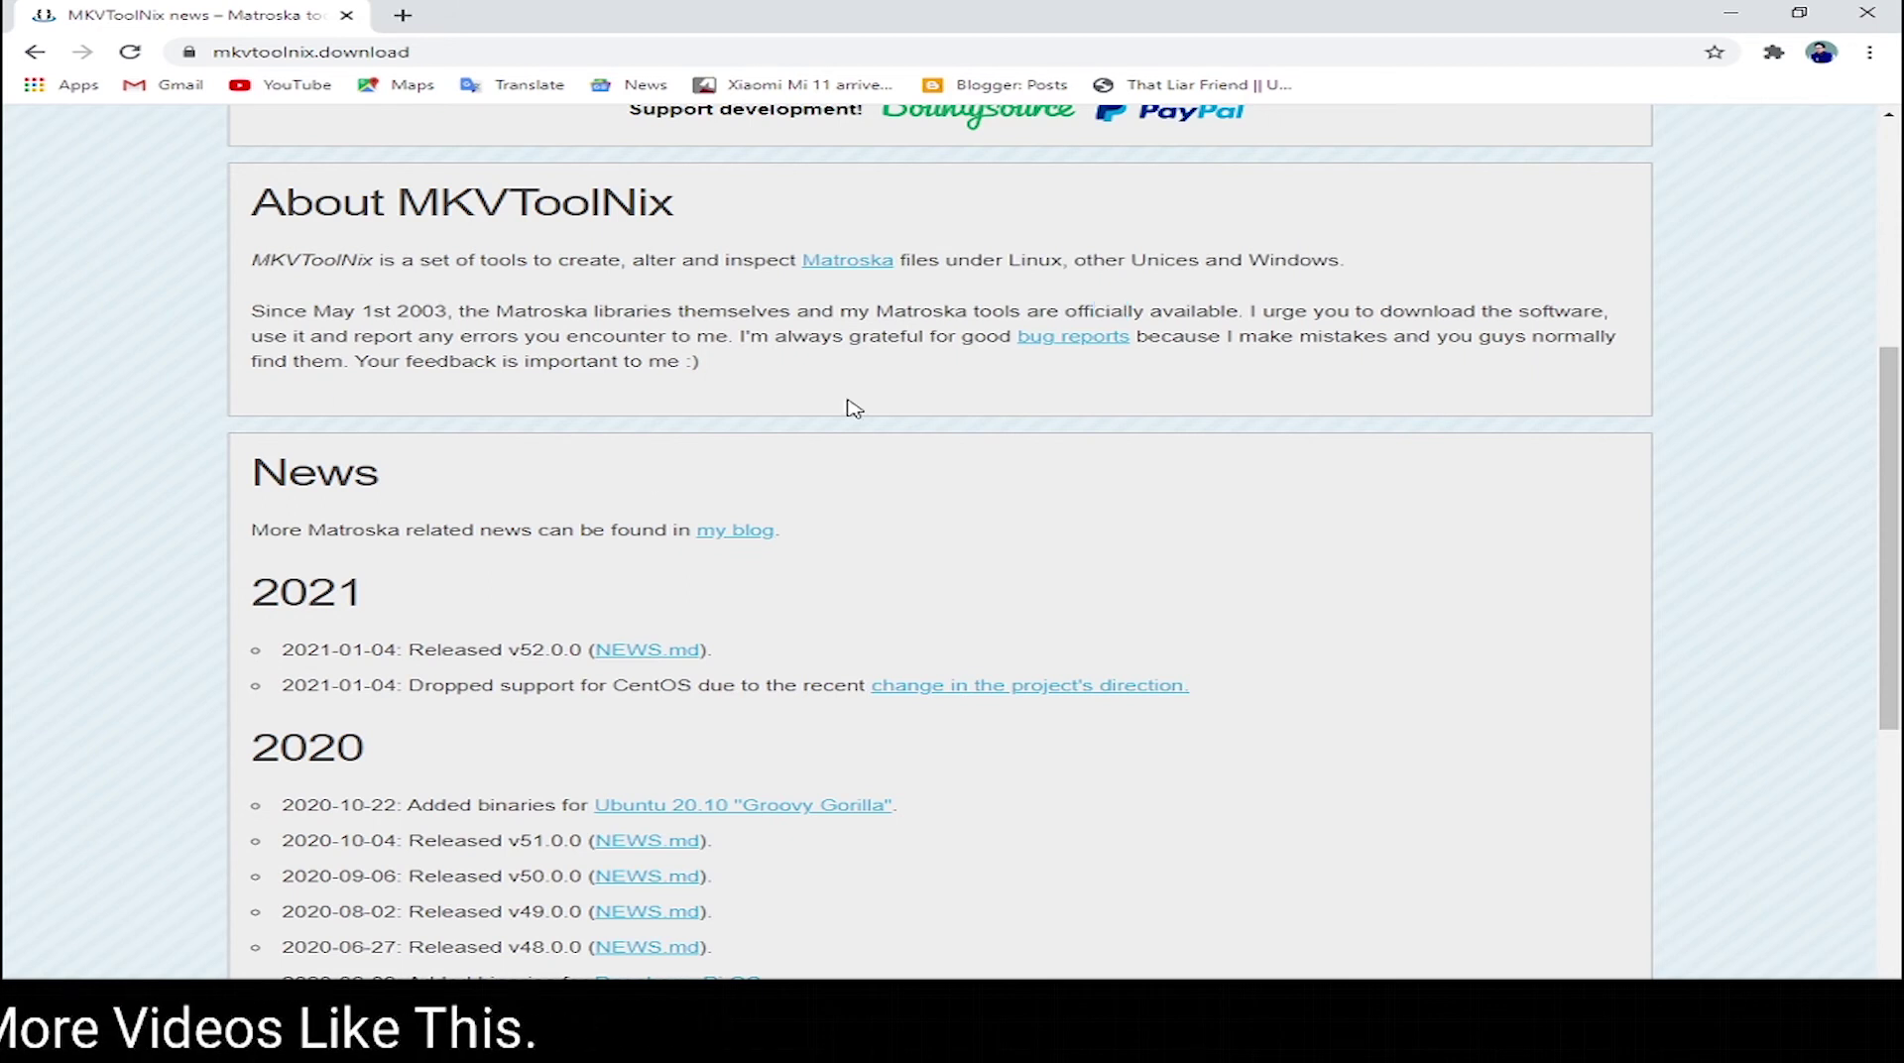
{"action": "scroll", "coordinate": [748, 396], "scroll_direction": "down", "scroll_amount": 8}
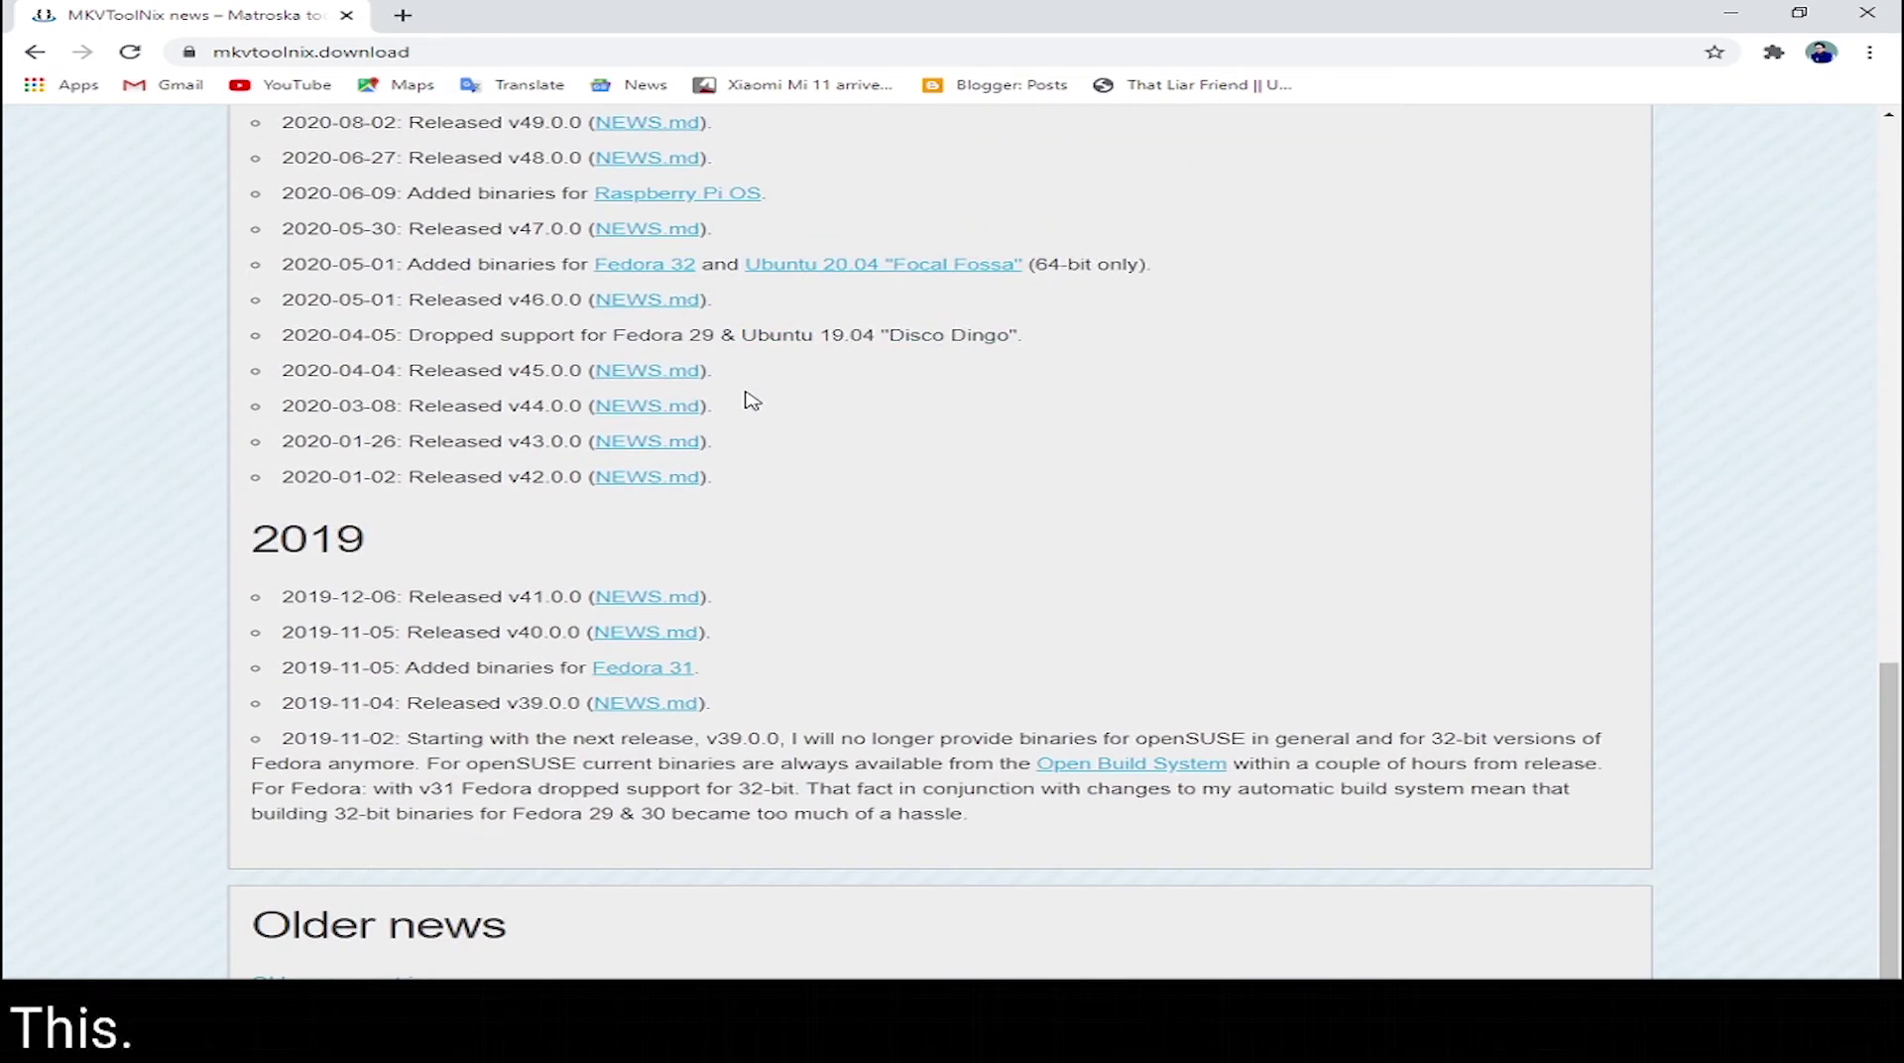
{"action": "scroll", "coordinate": [794, 763], "scroll_direction": "up", "scroll_amount": 10}
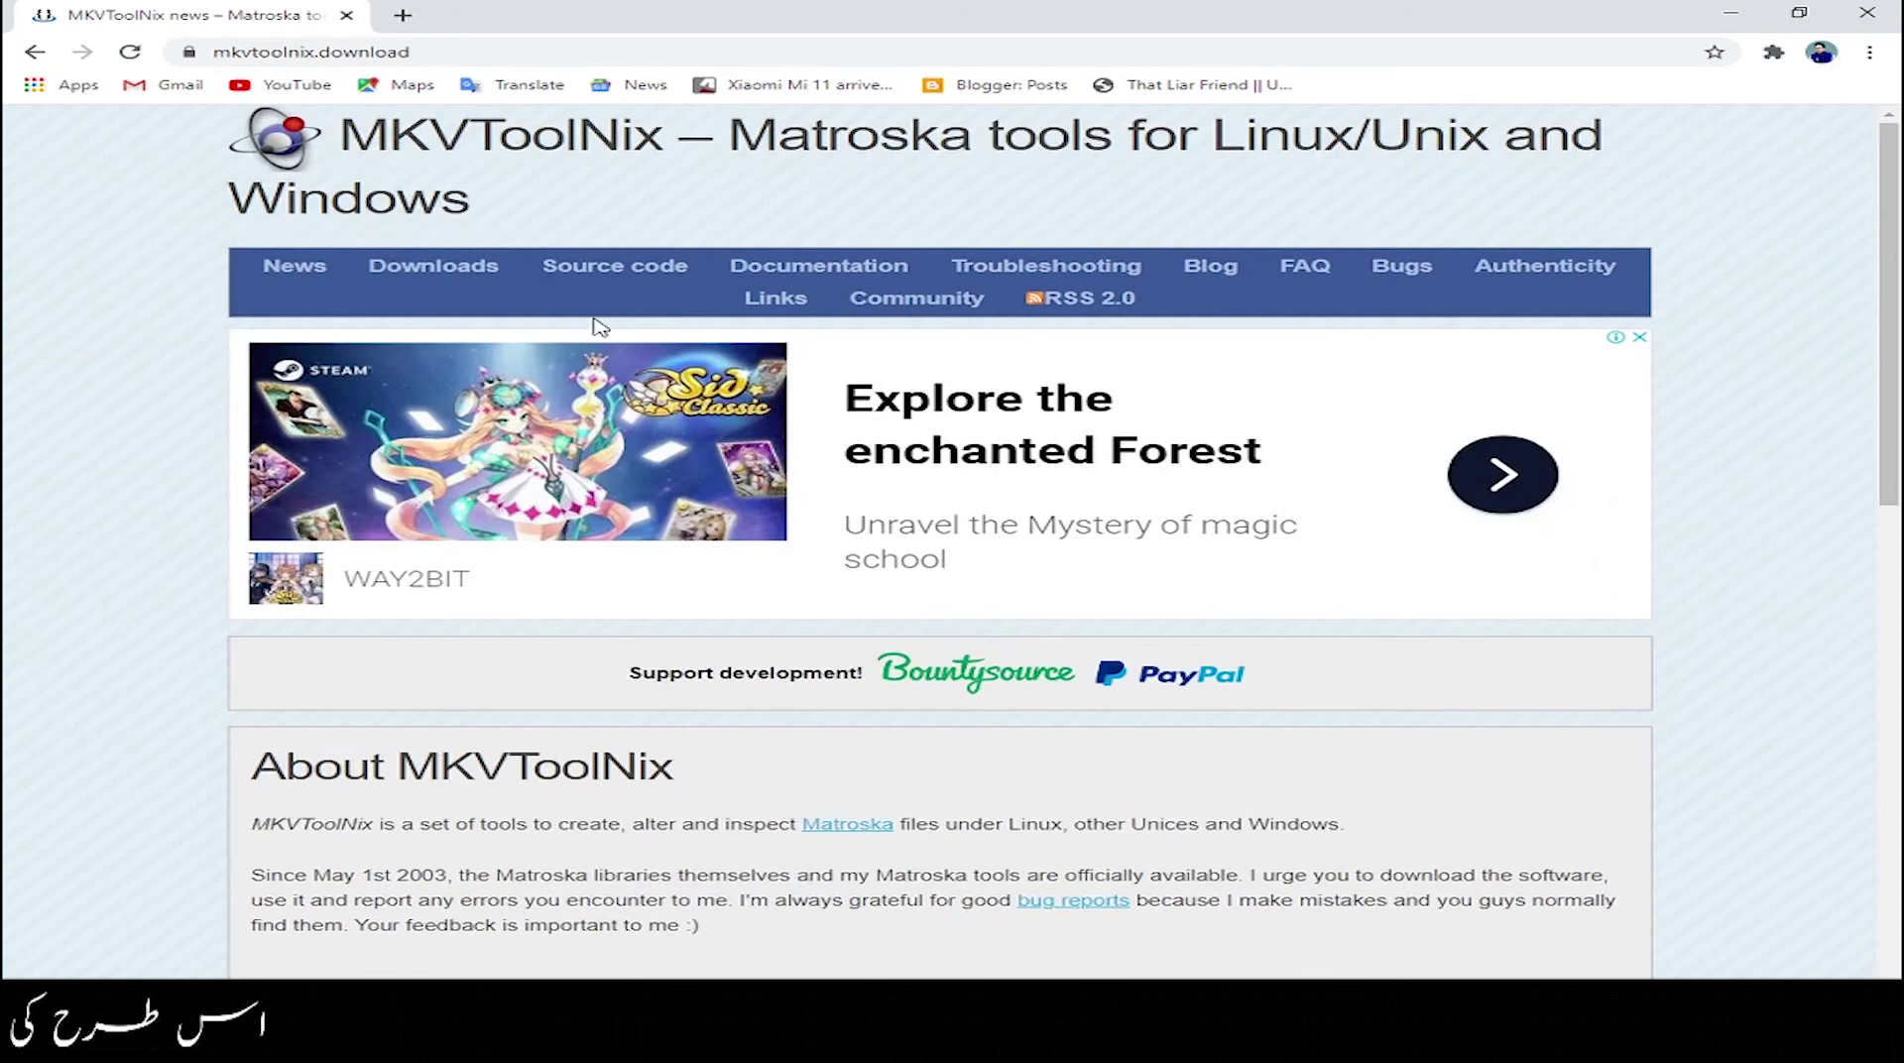
- Open the site's Downloads page, dismissing the advertisement on the way
{"action": "left_click", "coordinate": [415, 269]}
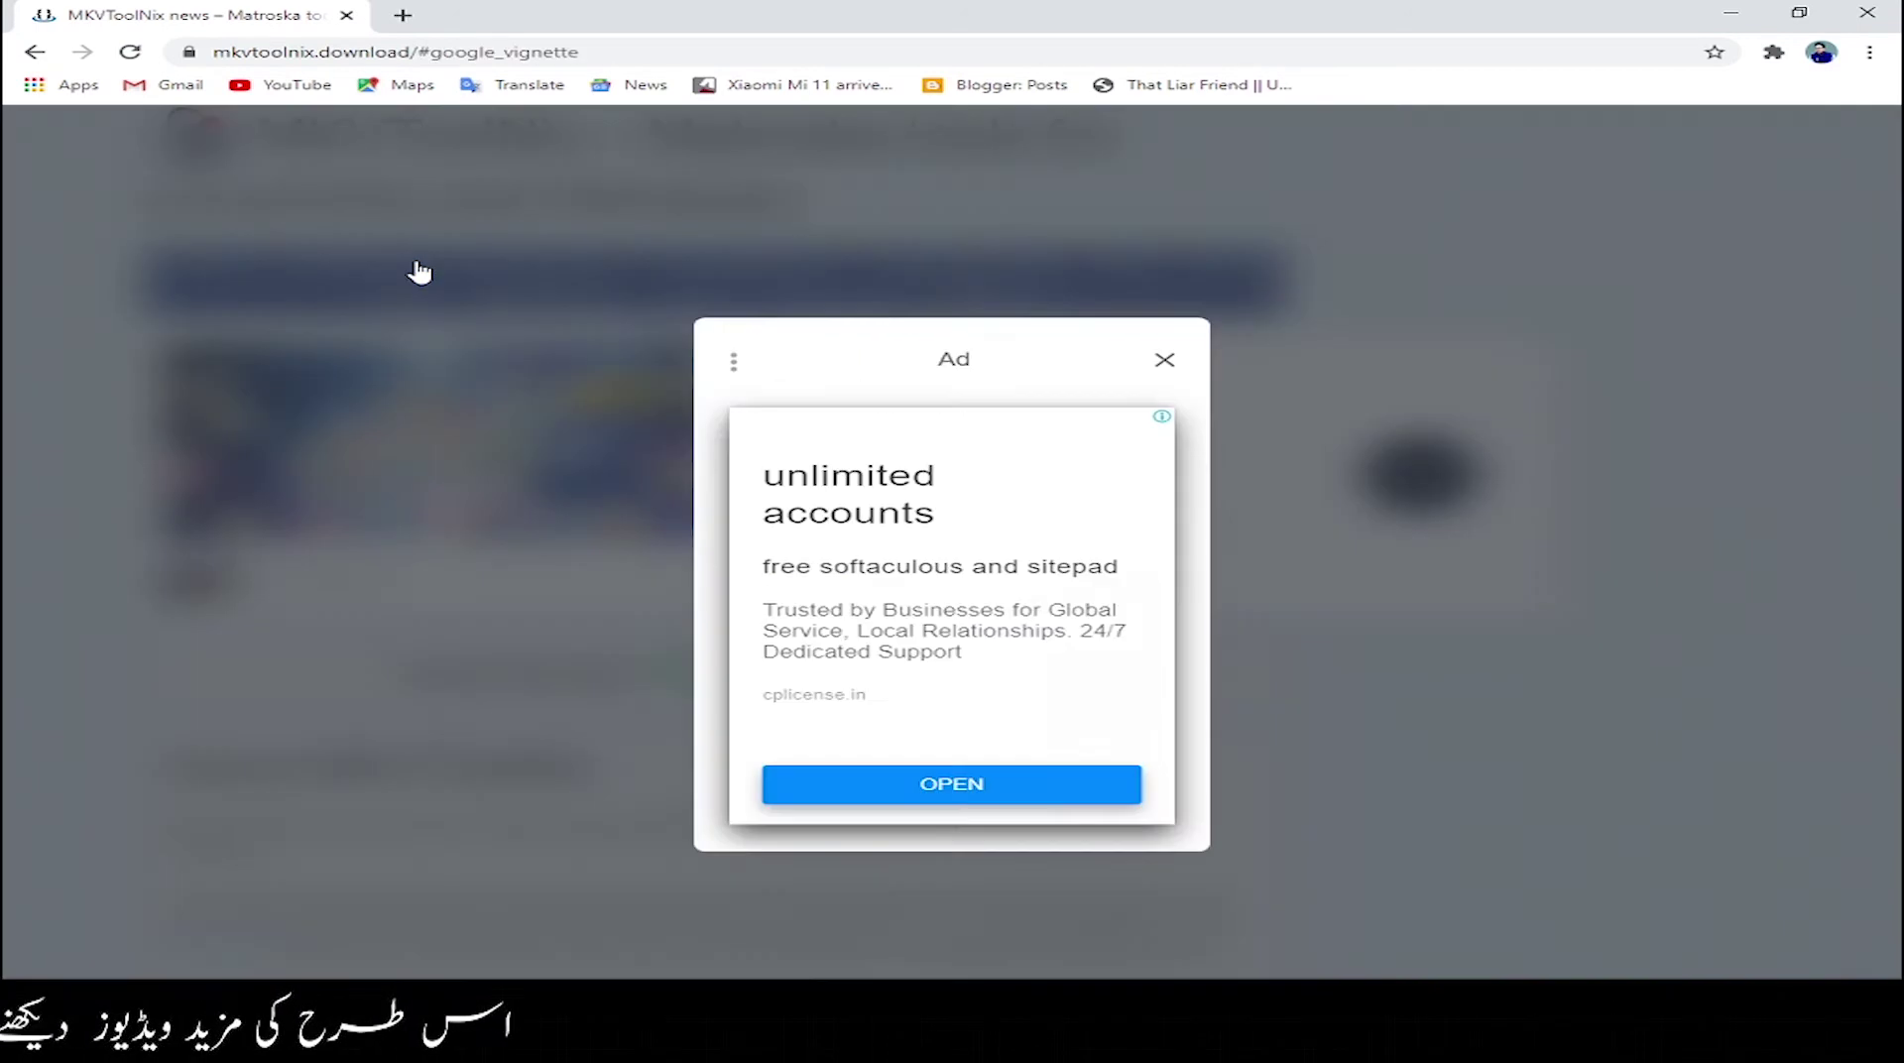
{"action": "left_click", "coordinate": [1165, 362]}
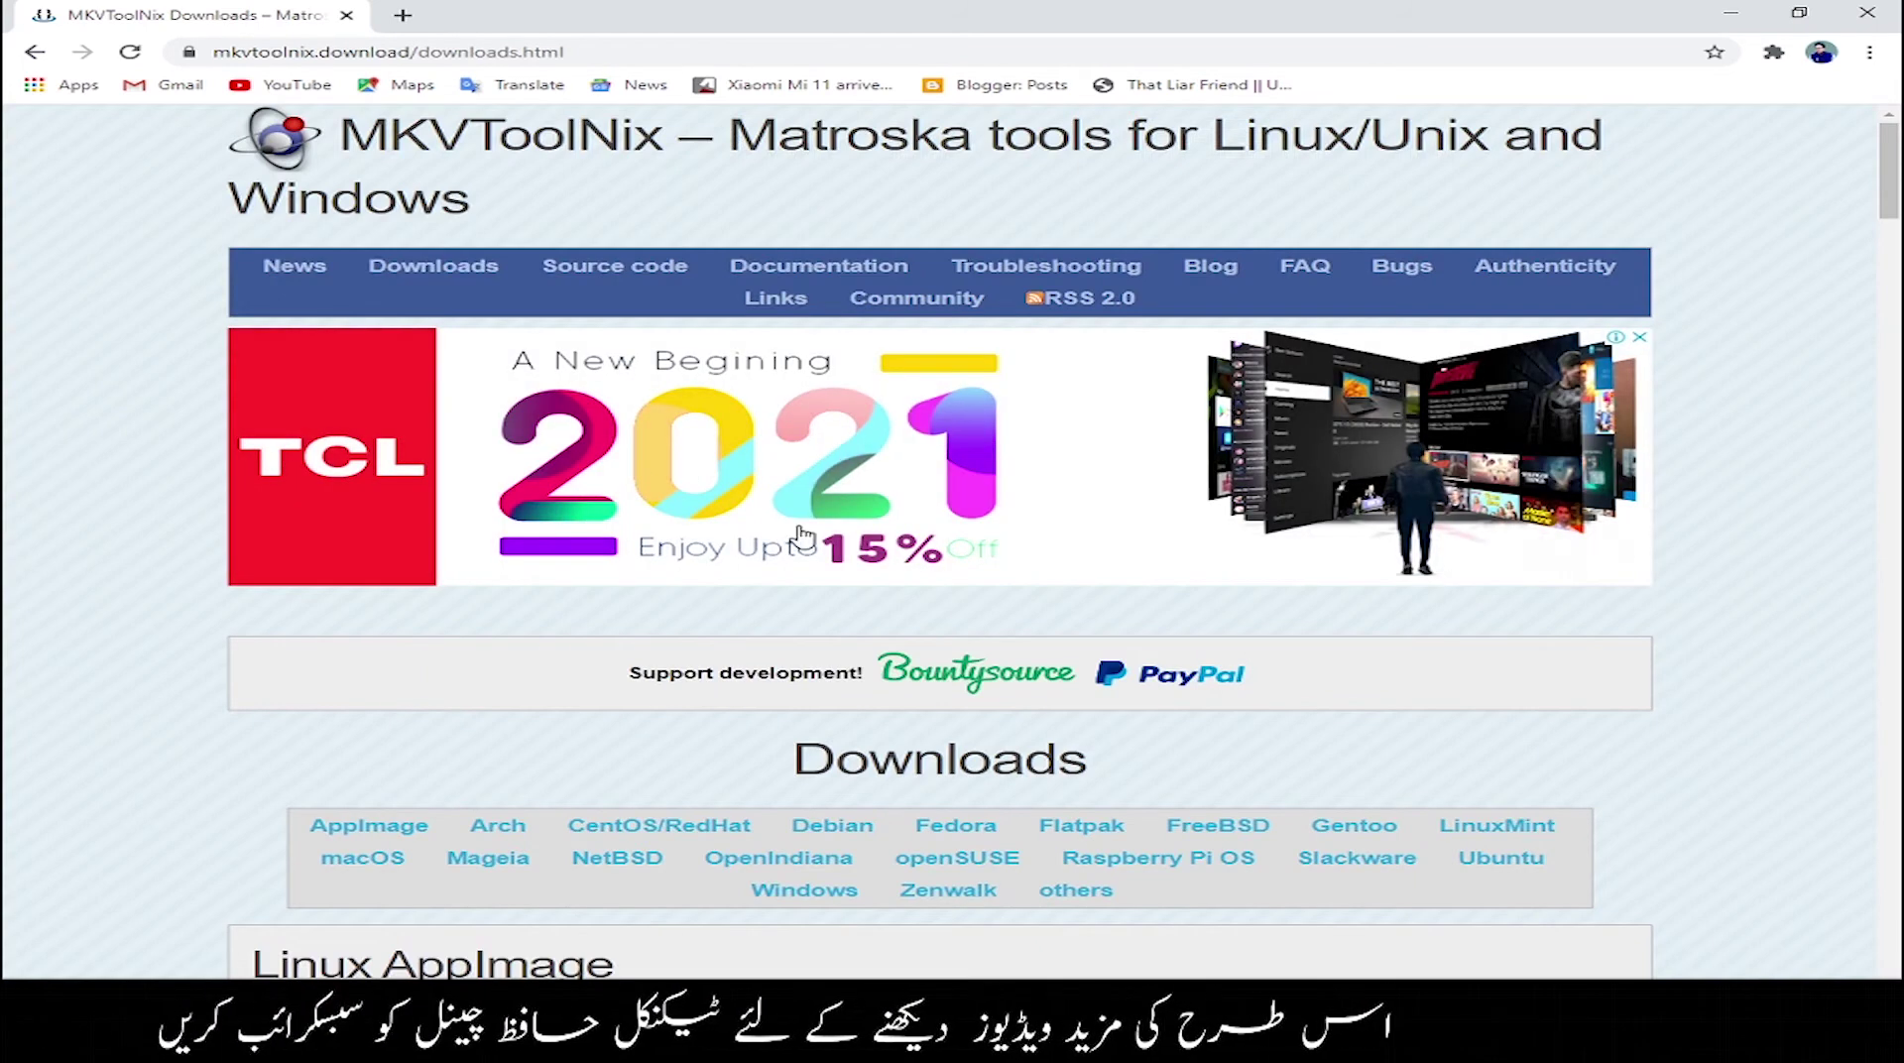
- Look through the download sections for the Linux distributions and macOS 10.14 "Mojave" and newer
{"action": "scroll", "coordinate": [635, 525], "scroll_direction": "down", "scroll_amount": 4}
{"action": "scroll", "coordinate": [665, 550], "scroll_direction": "down", "scroll_amount": 3}
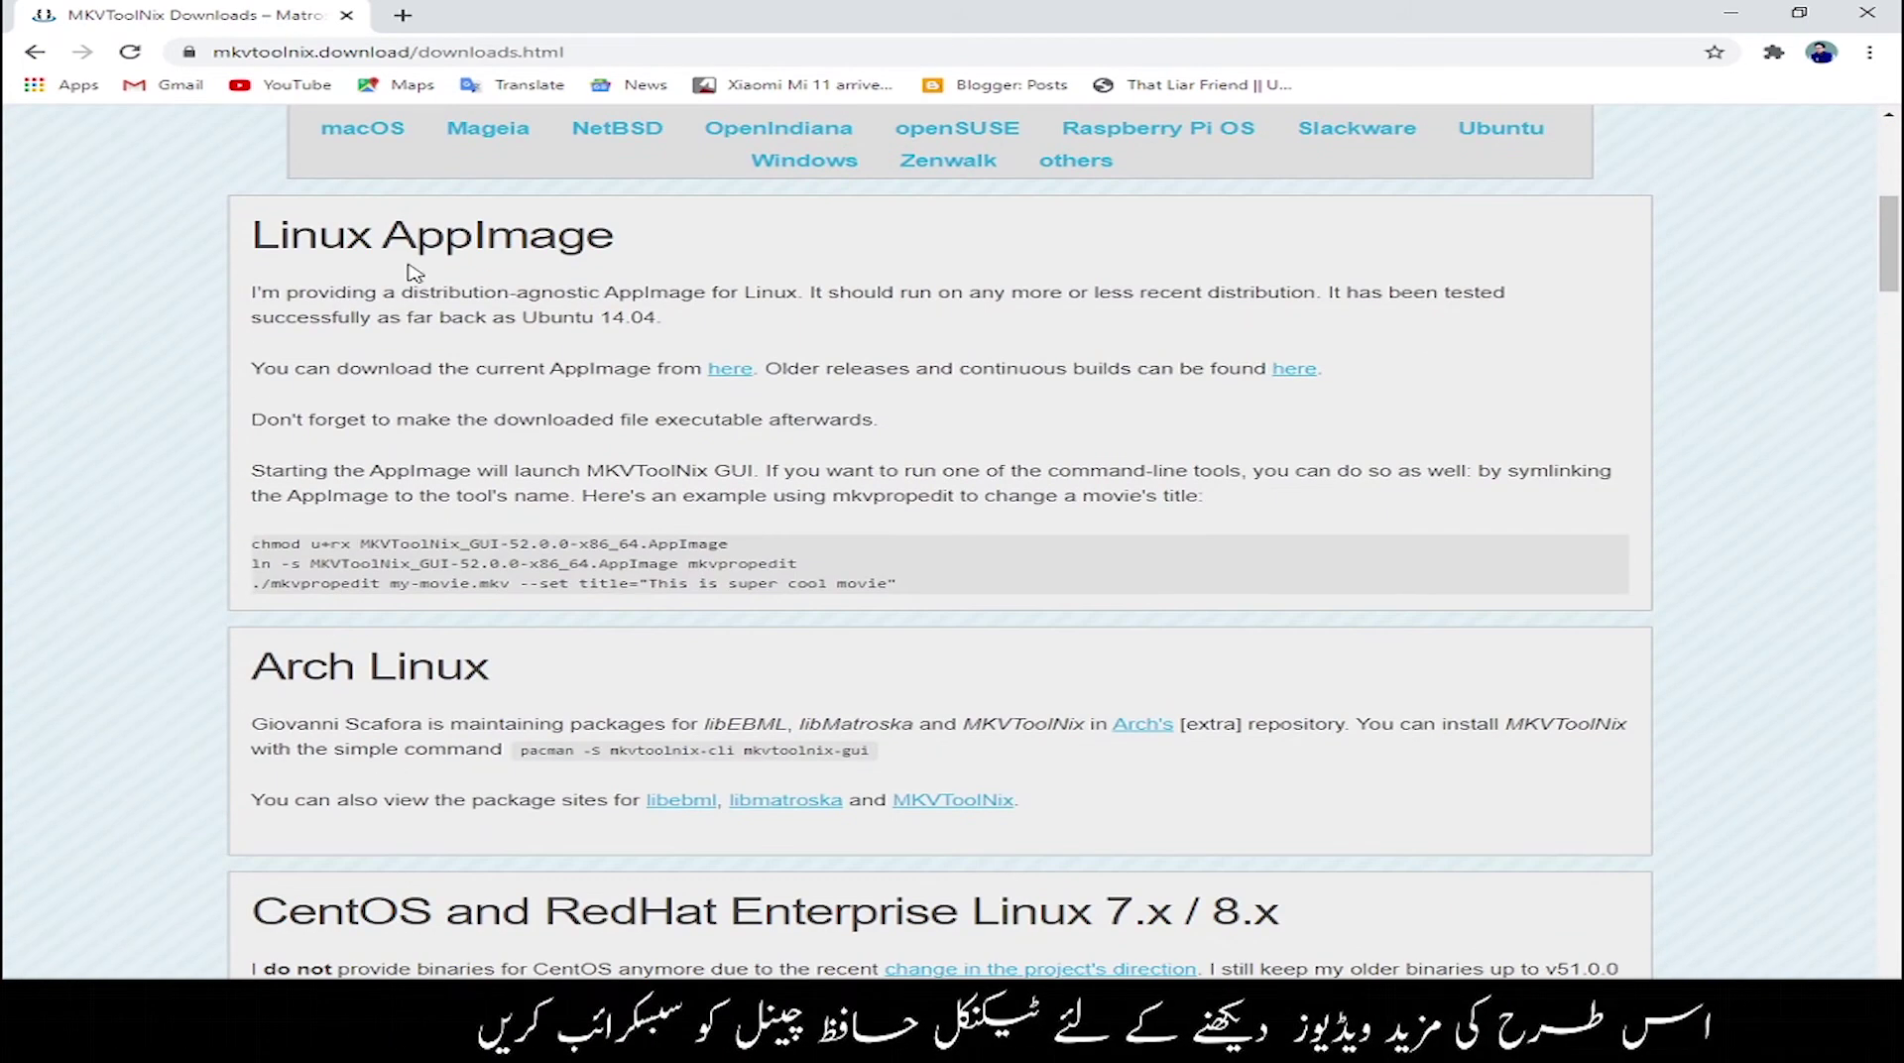
{"action": "left_click_drag", "start_coordinate": [665, 242], "coordinate": [253, 240]}
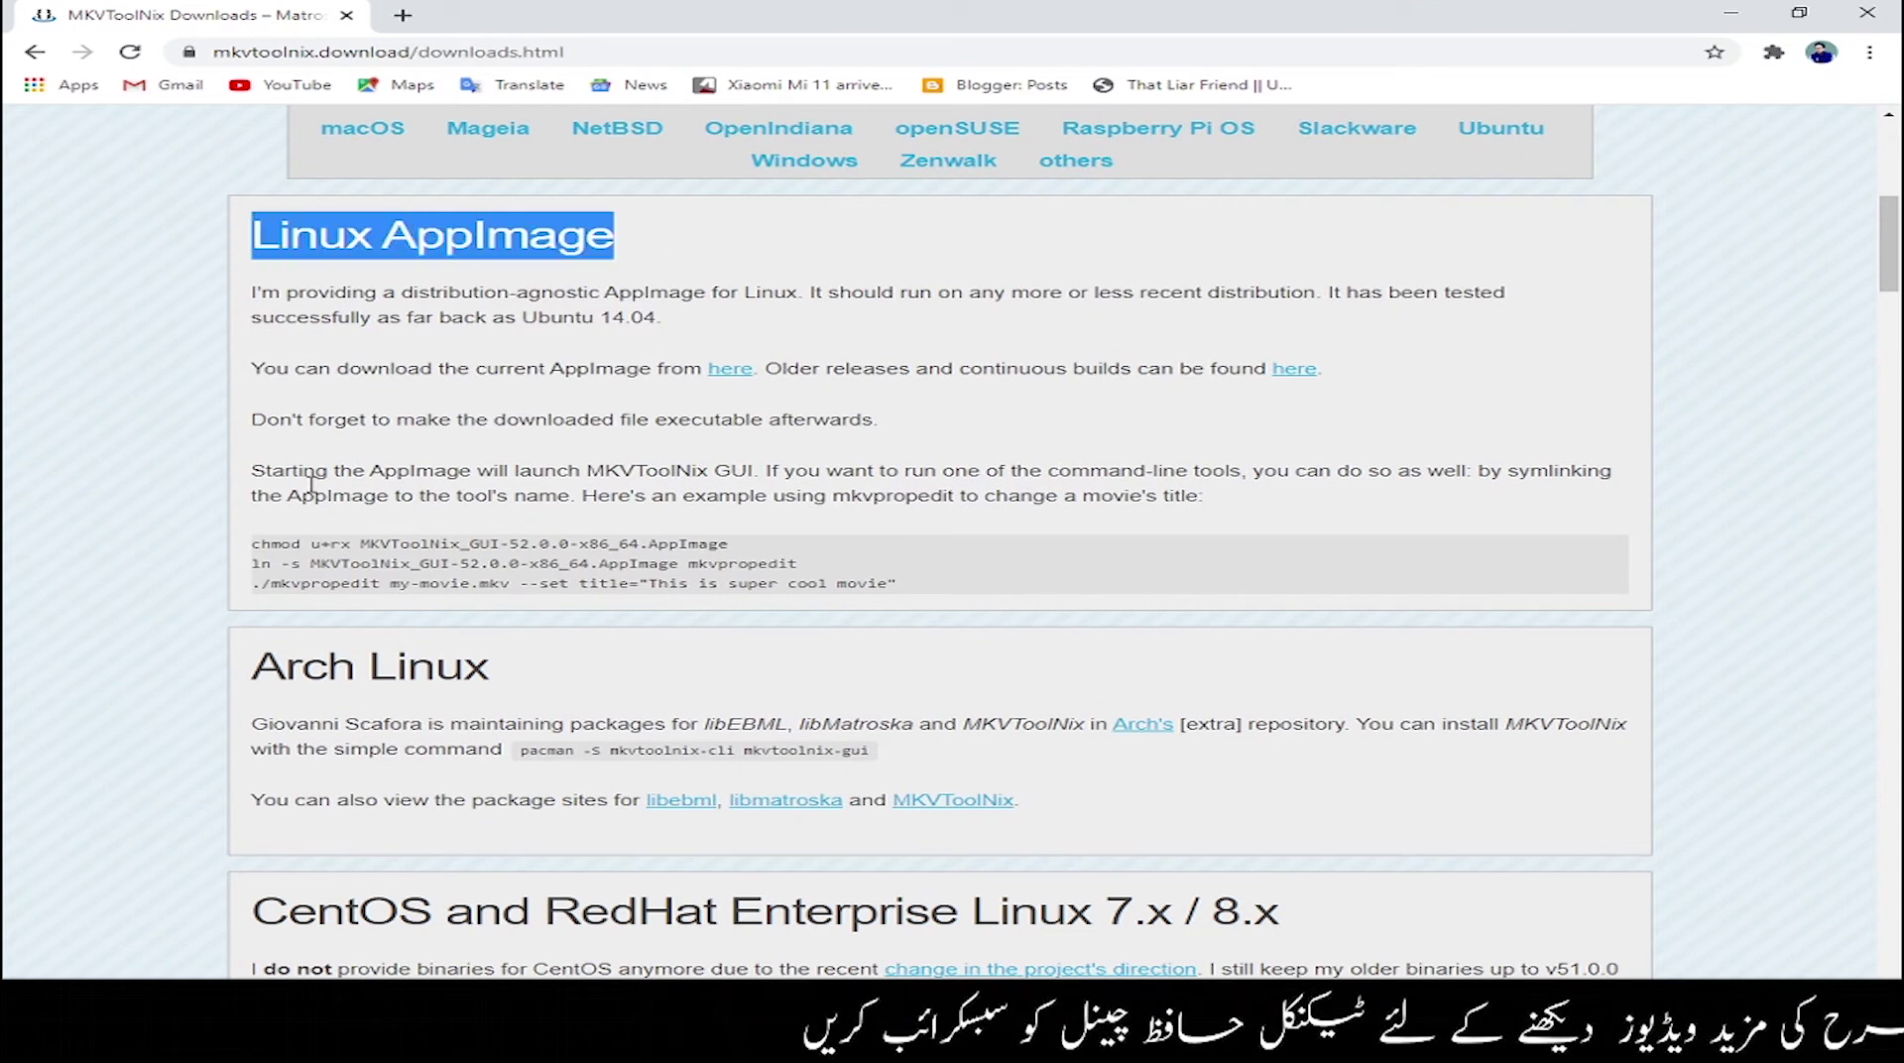
{"action": "left_click_drag", "start_coordinate": [491, 667], "coordinate": [253, 666]}
{"action": "scroll", "coordinate": [659, 710], "scroll_direction": "down", "scroll_amount": 5}
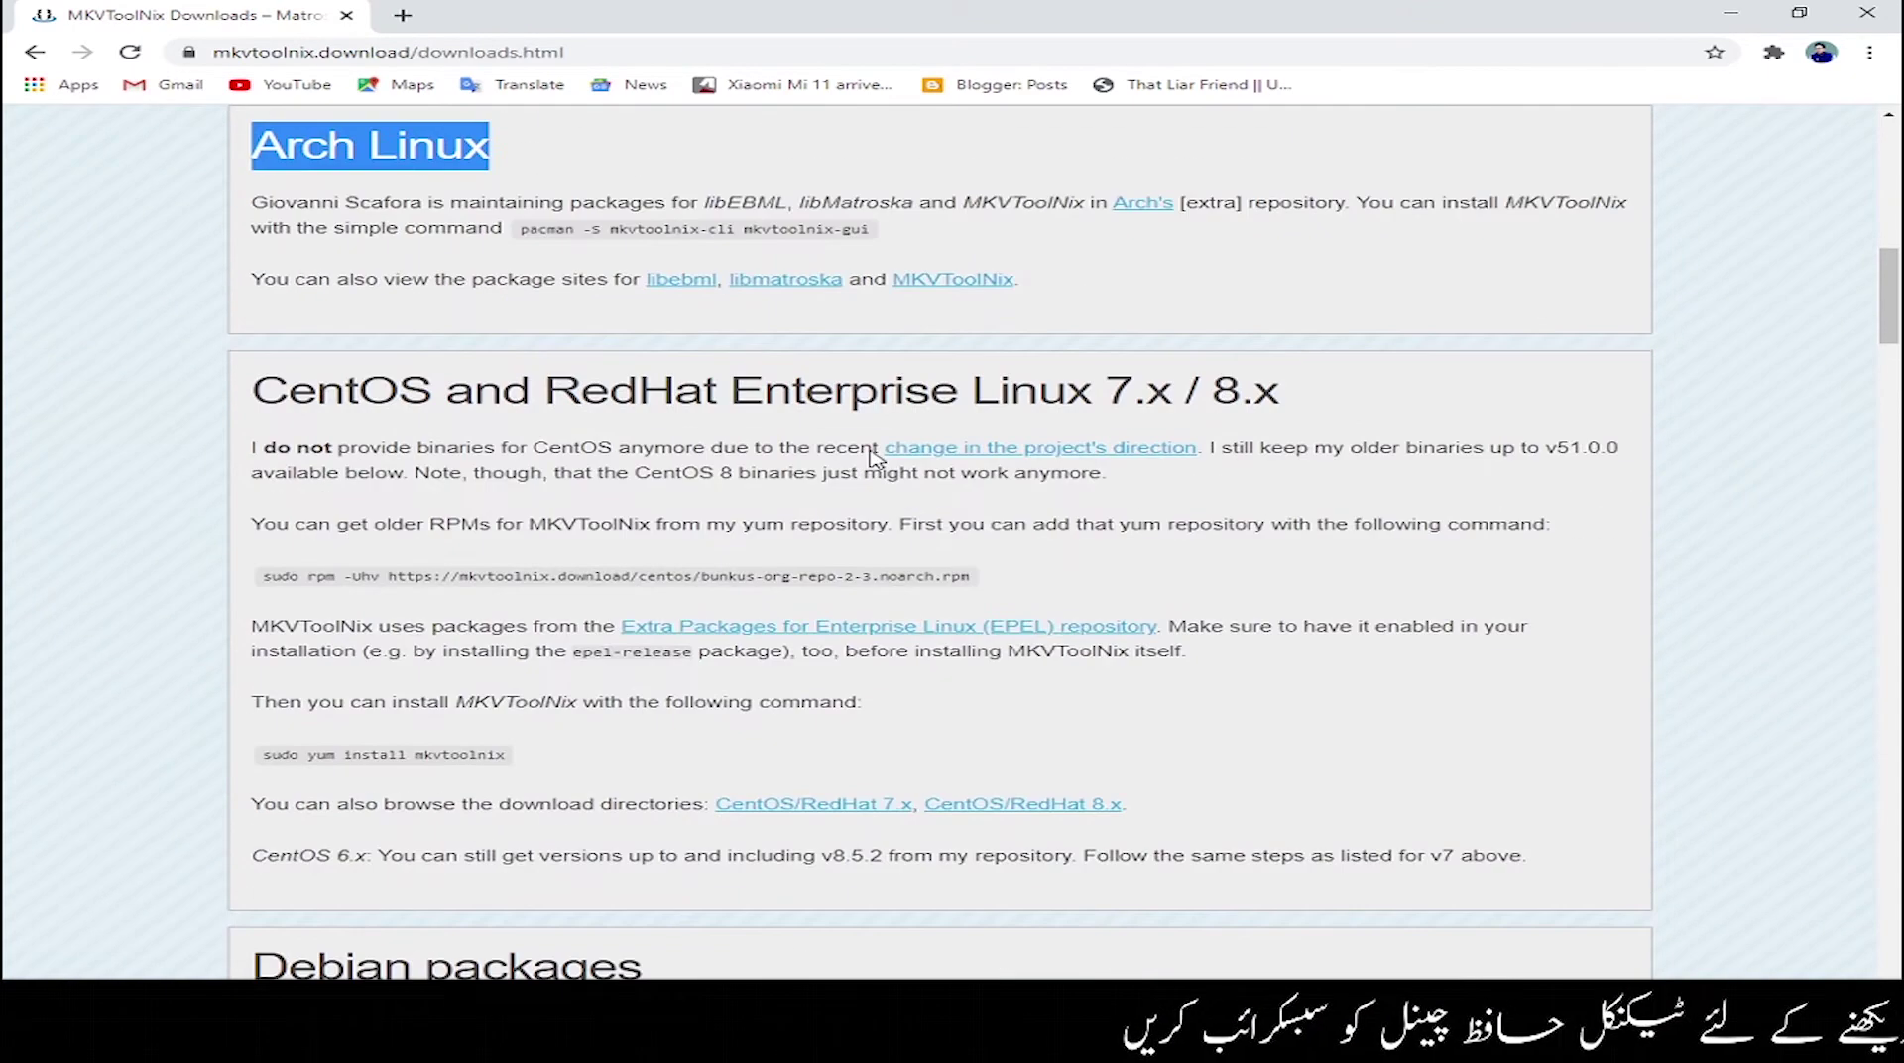
{"action": "left_click_drag", "start_coordinate": [417, 399], "coordinate": [317, 396]}
{"action": "scroll", "coordinate": [317, 397], "scroll_direction": "down", "scroll_amount": 4}
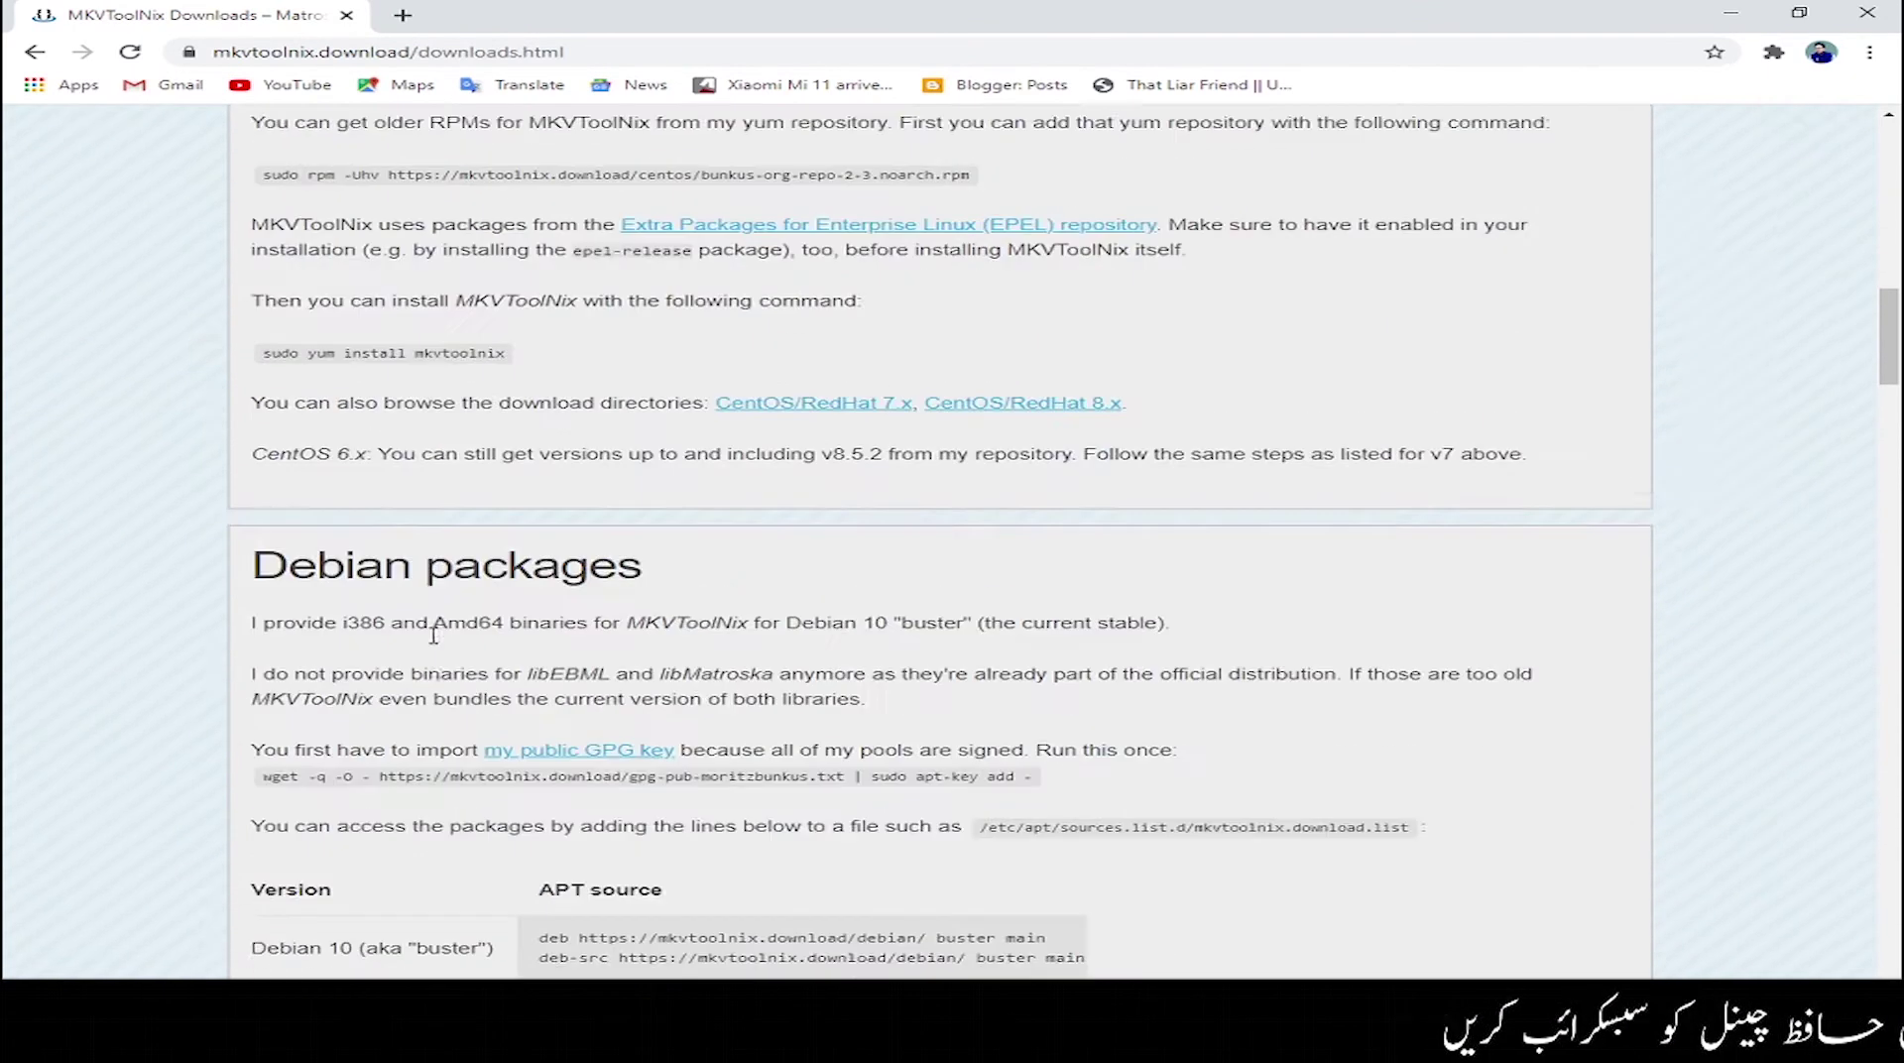
{"action": "left_click_drag", "start_coordinate": [641, 550], "coordinate": [283, 546]}
{"action": "scroll", "coordinate": [282, 533], "scroll_direction": "down", "scroll_amount": 6}
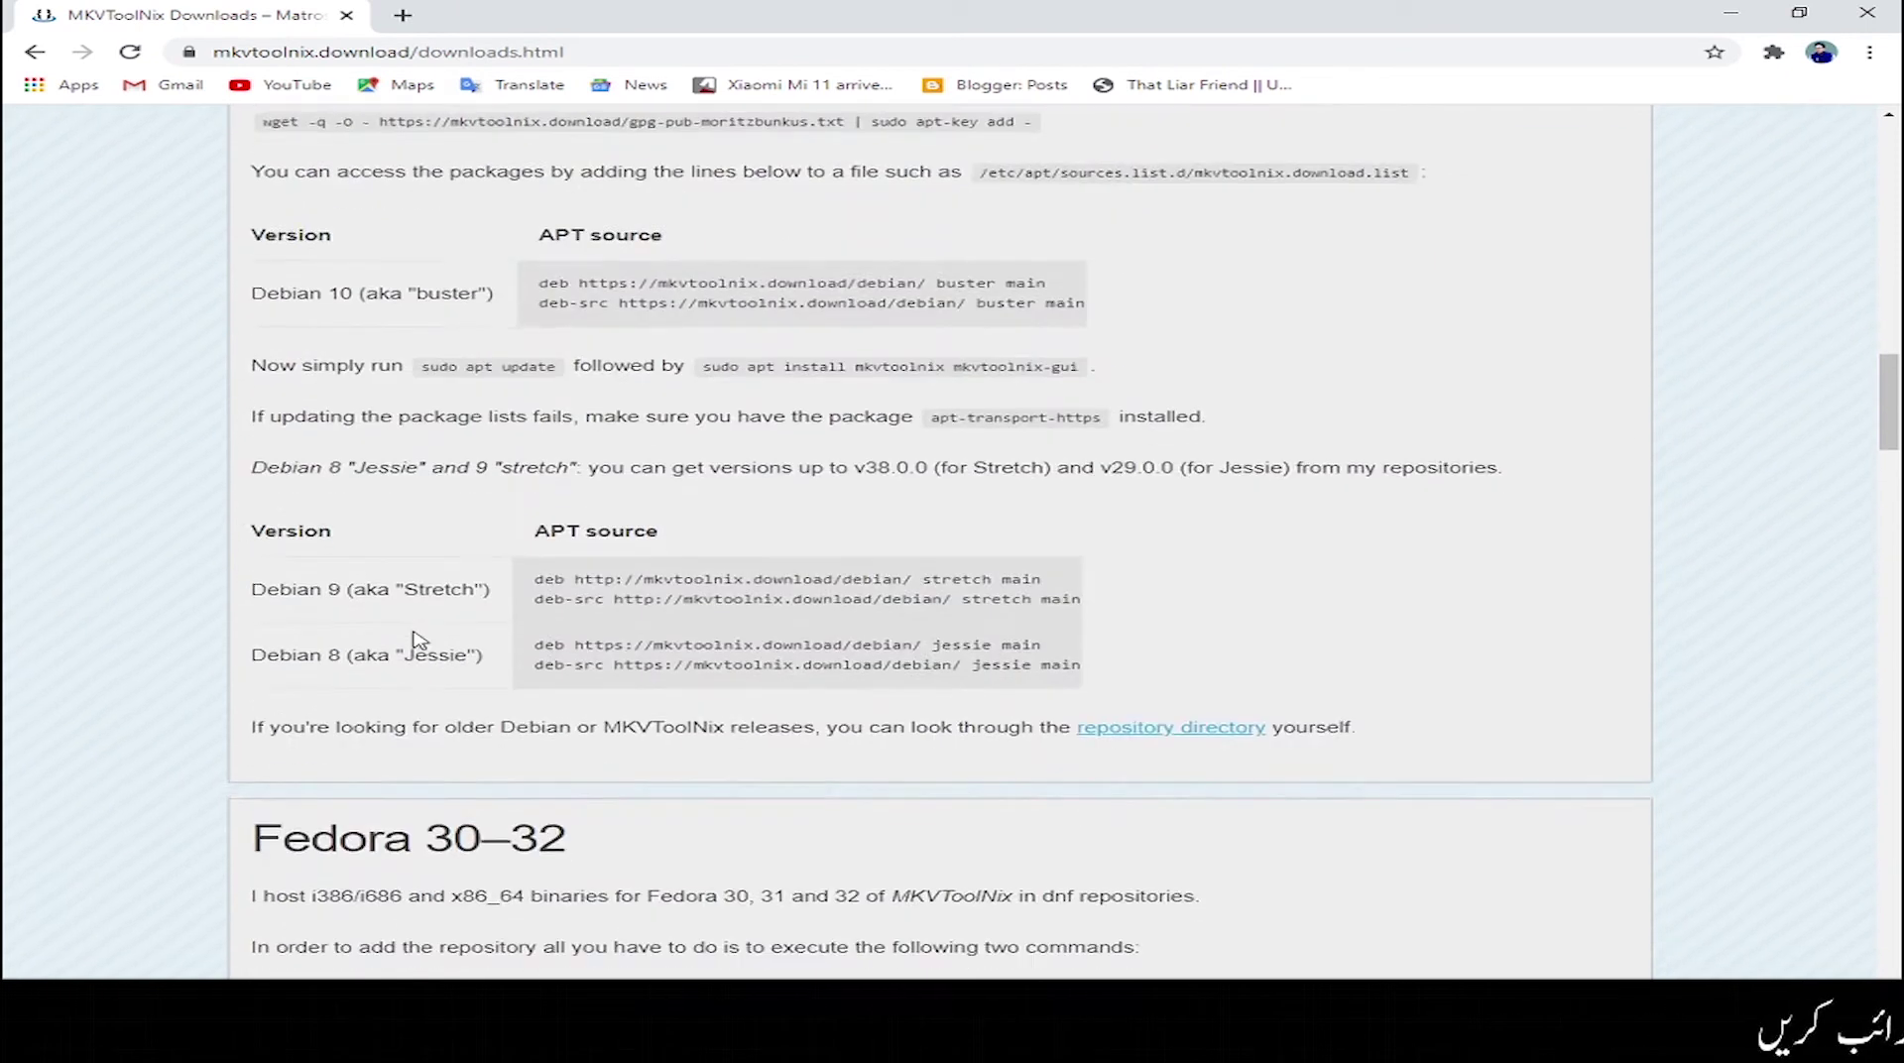
{"action": "scroll", "coordinate": [416, 754], "scroll_direction": "down", "scroll_amount": 6}
{"action": "scroll", "coordinate": [614, 463], "scroll_direction": "down", "scroll_amount": 20}
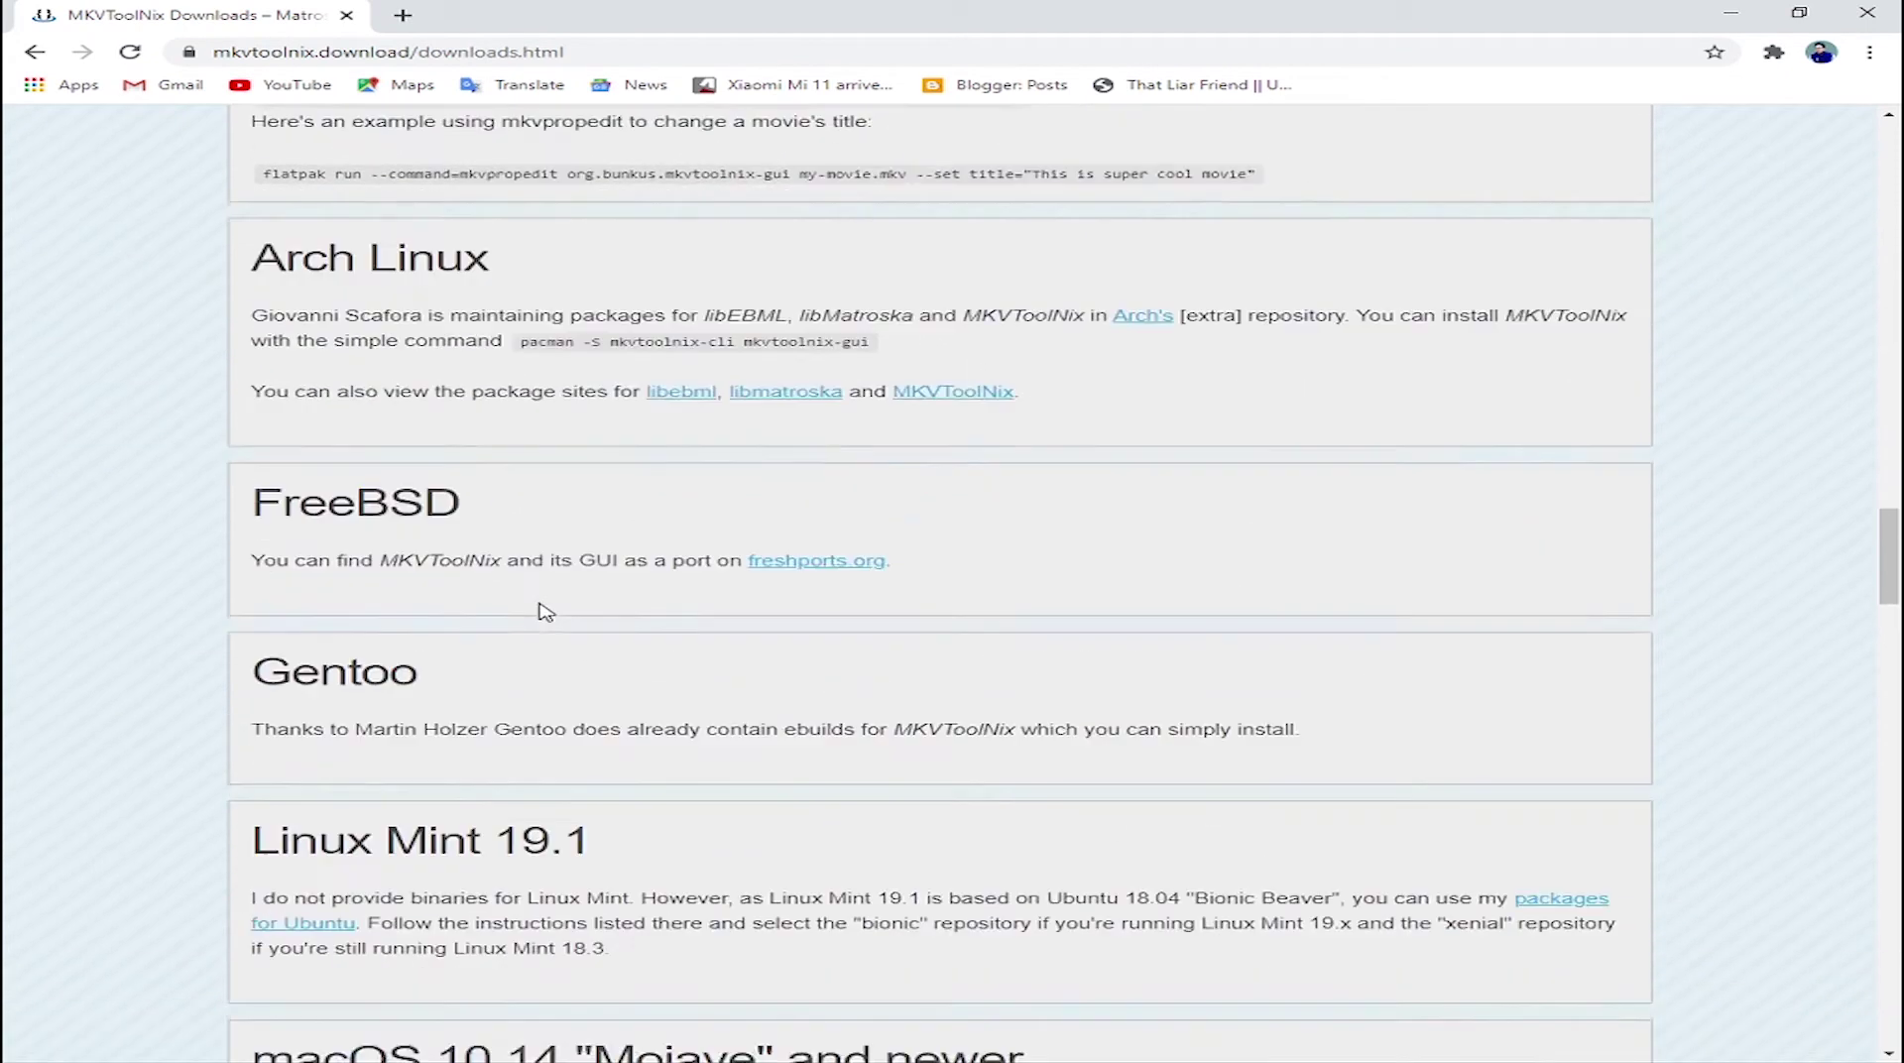
{"action": "scroll", "coordinate": [544, 610], "scroll_direction": "up", "scroll_amount": 5}
{"action": "scroll", "coordinate": [543, 610], "scroll_direction": "down", "scroll_amount": 6}
{"action": "scroll", "coordinate": [543, 610], "scroll_direction": "up", "scroll_amount": 3}
{"action": "scroll", "coordinate": [543, 610], "scroll_direction": "up", "scroll_amount": 3}
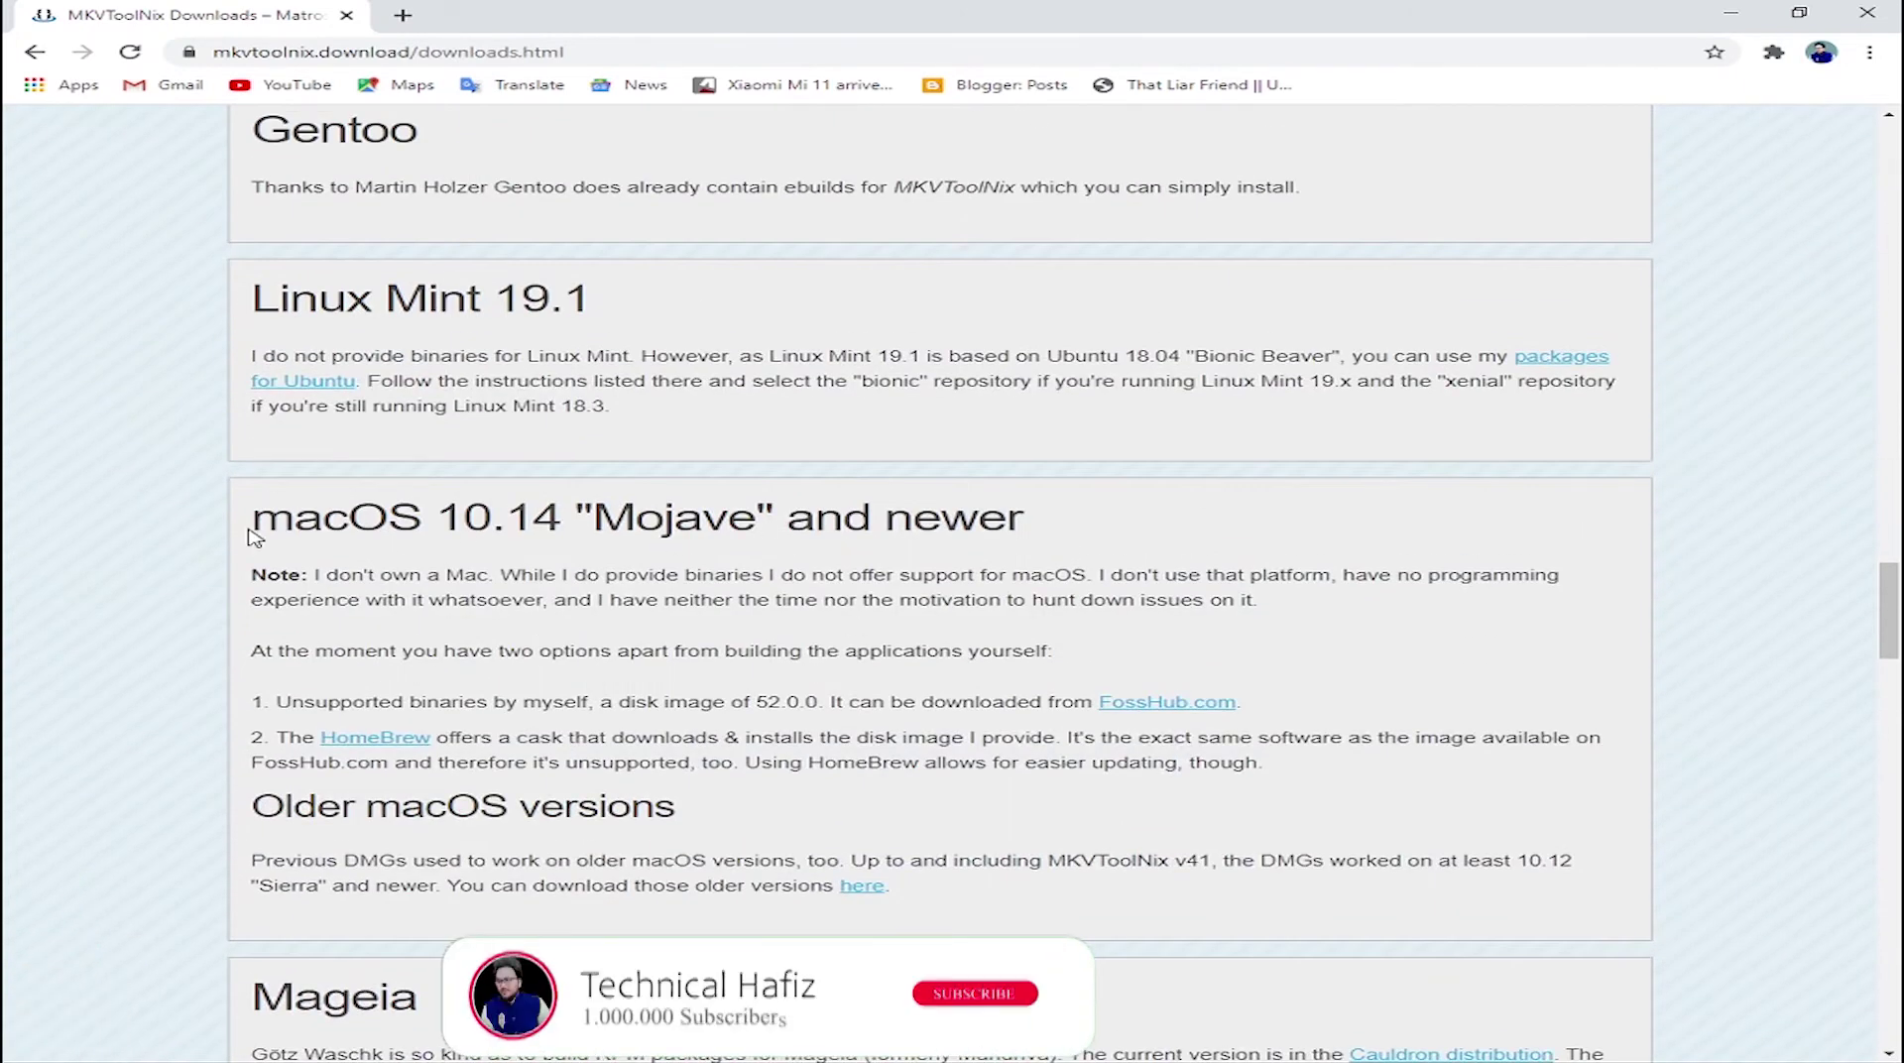
{"action": "left_click_drag", "start_coordinate": [574, 515], "coordinate": [211, 521]}
{"action": "left_click", "coordinate": [367, 535]}
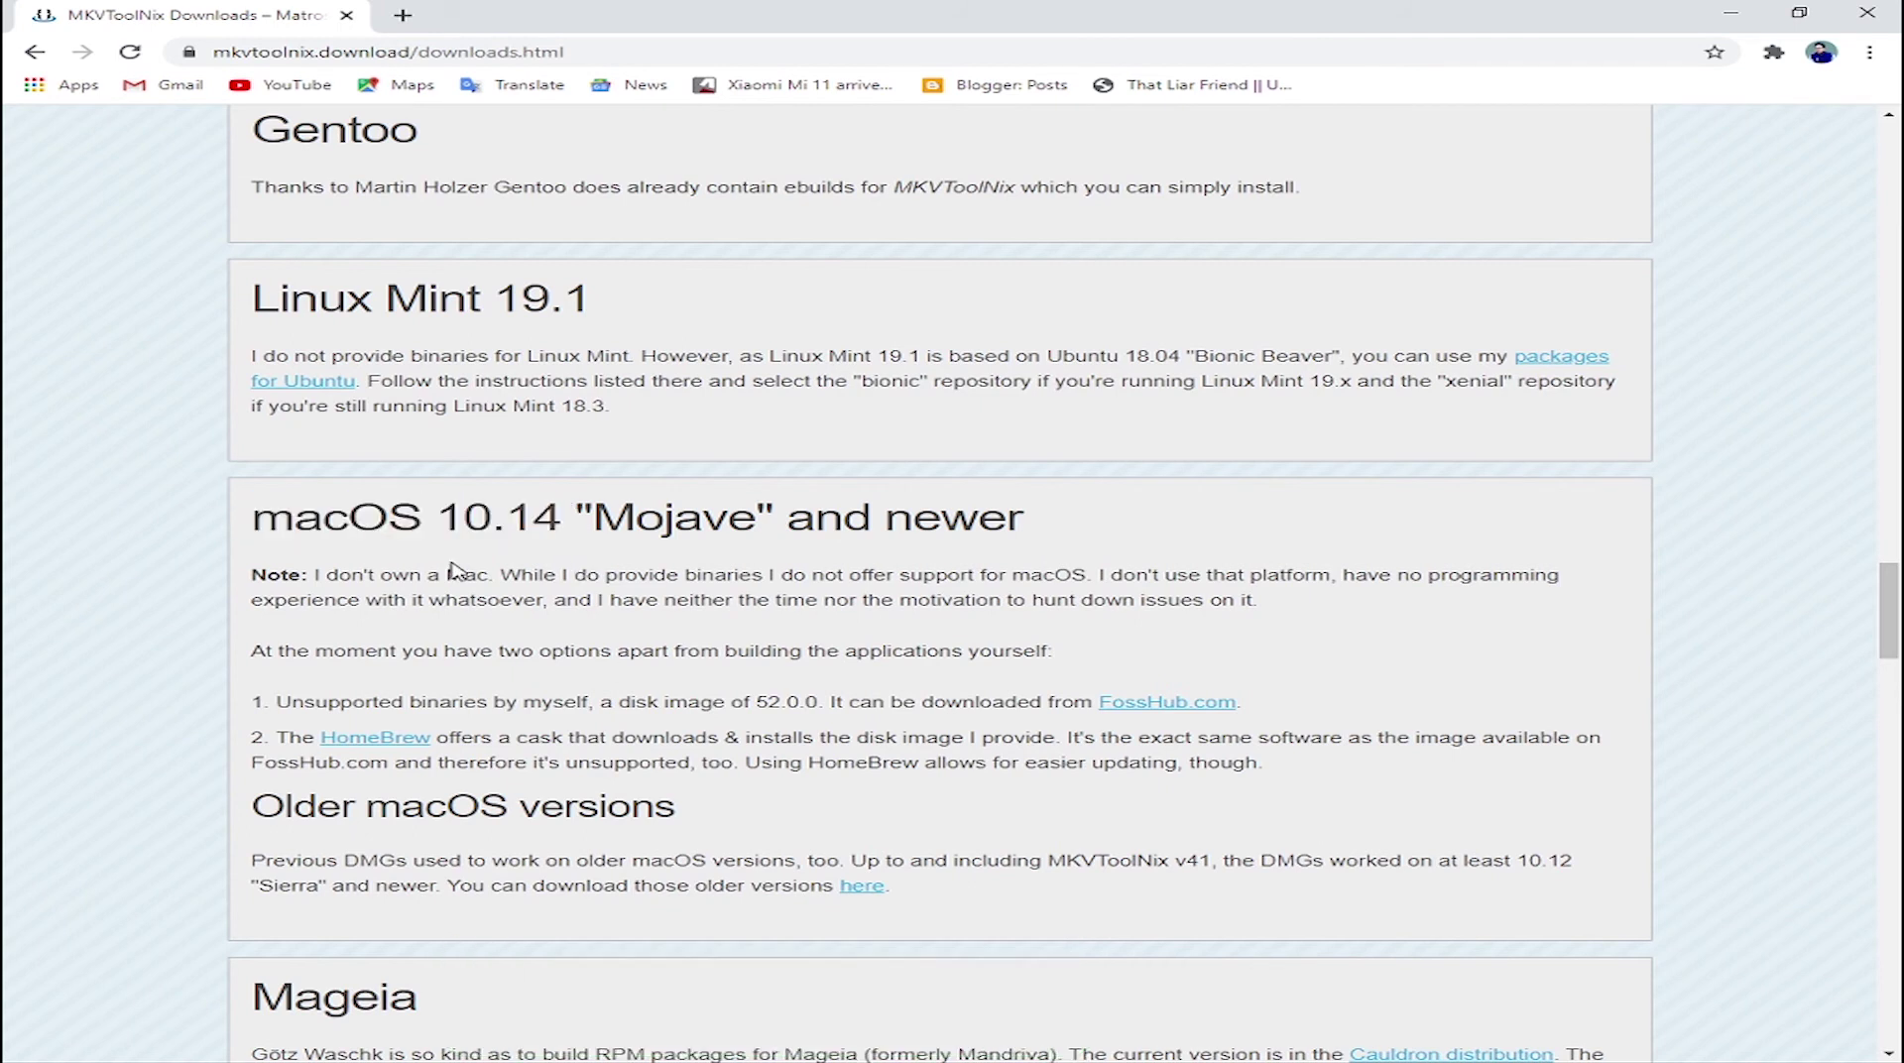
- Find the Windows section of the Downloads page and review its download information and installer file names
{"action": "scroll", "coordinate": [552, 693], "scroll_direction": "down", "scroll_amount": 10}
{"action": "scroll", "coordinate": [547, 680], "scroll_direction": "down", "scroll_amount": 20}
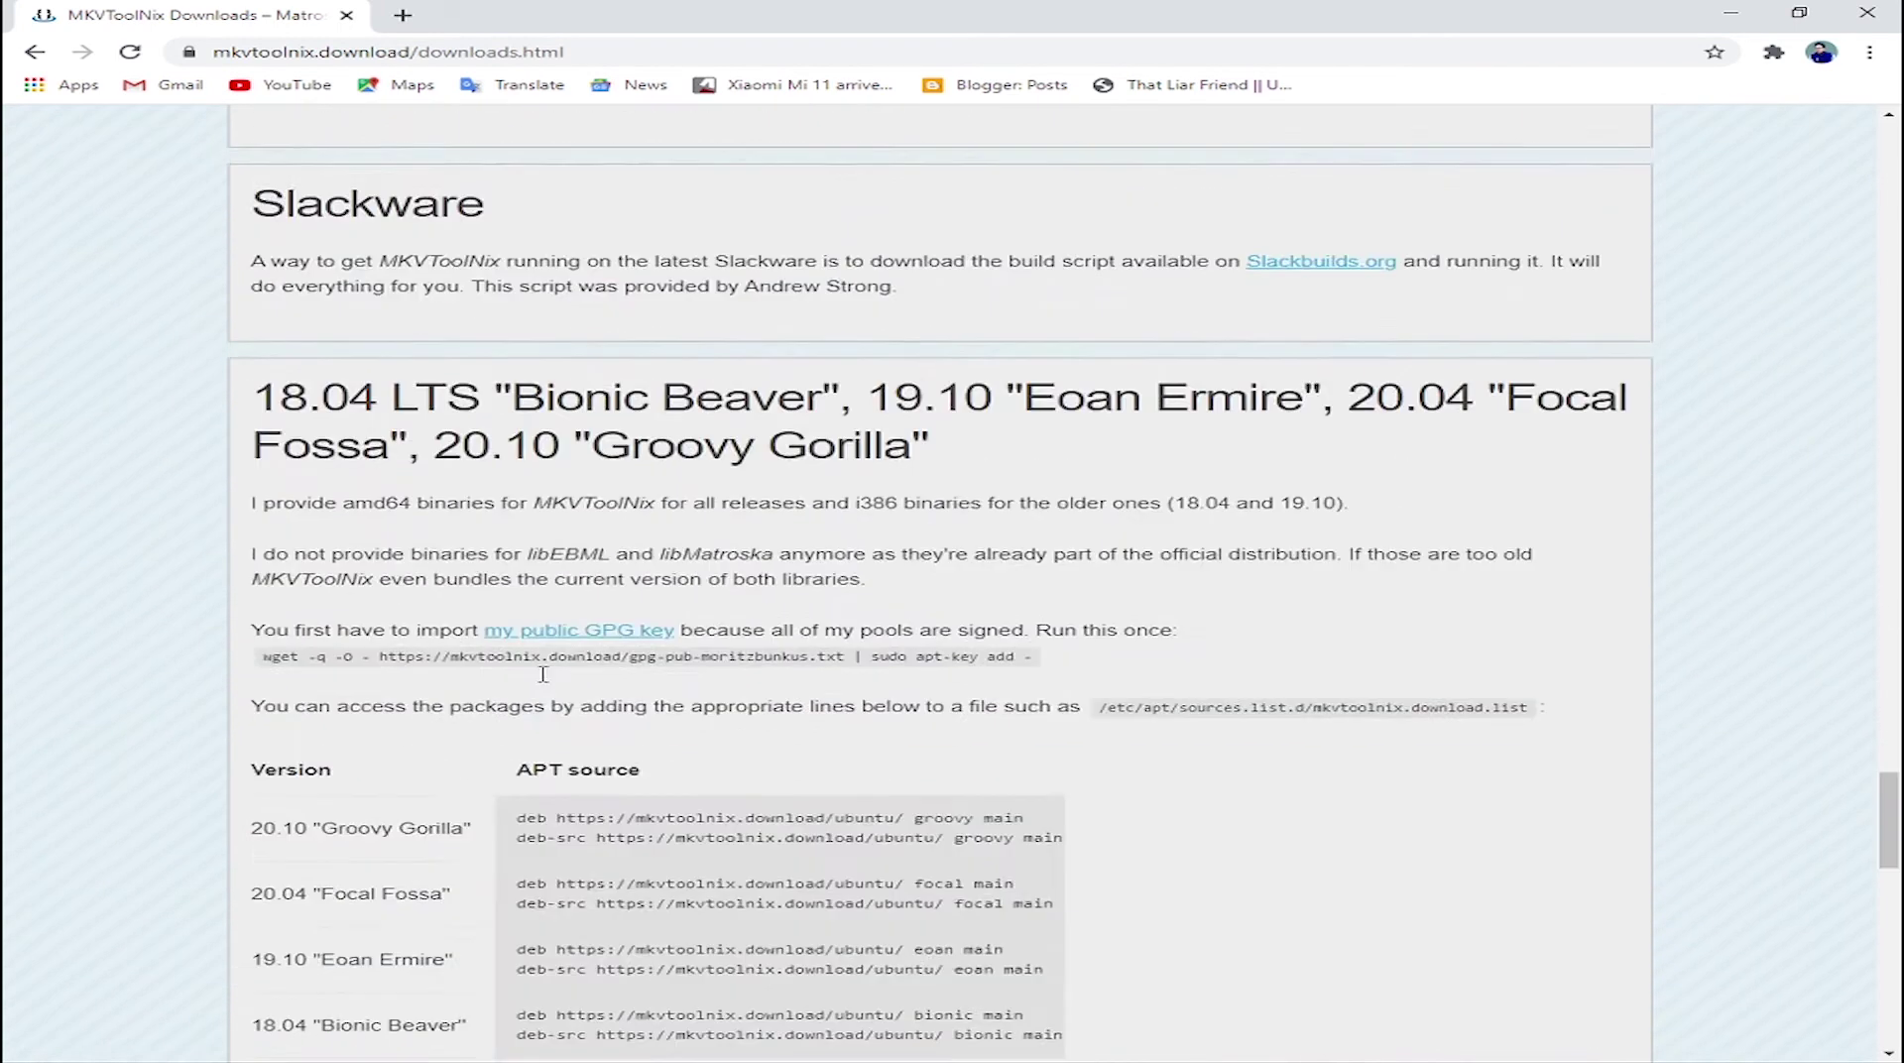
{"action": "scroll", "coordinate": [514, 732], "scroll_direction": "up", "scroll_amount": 4}
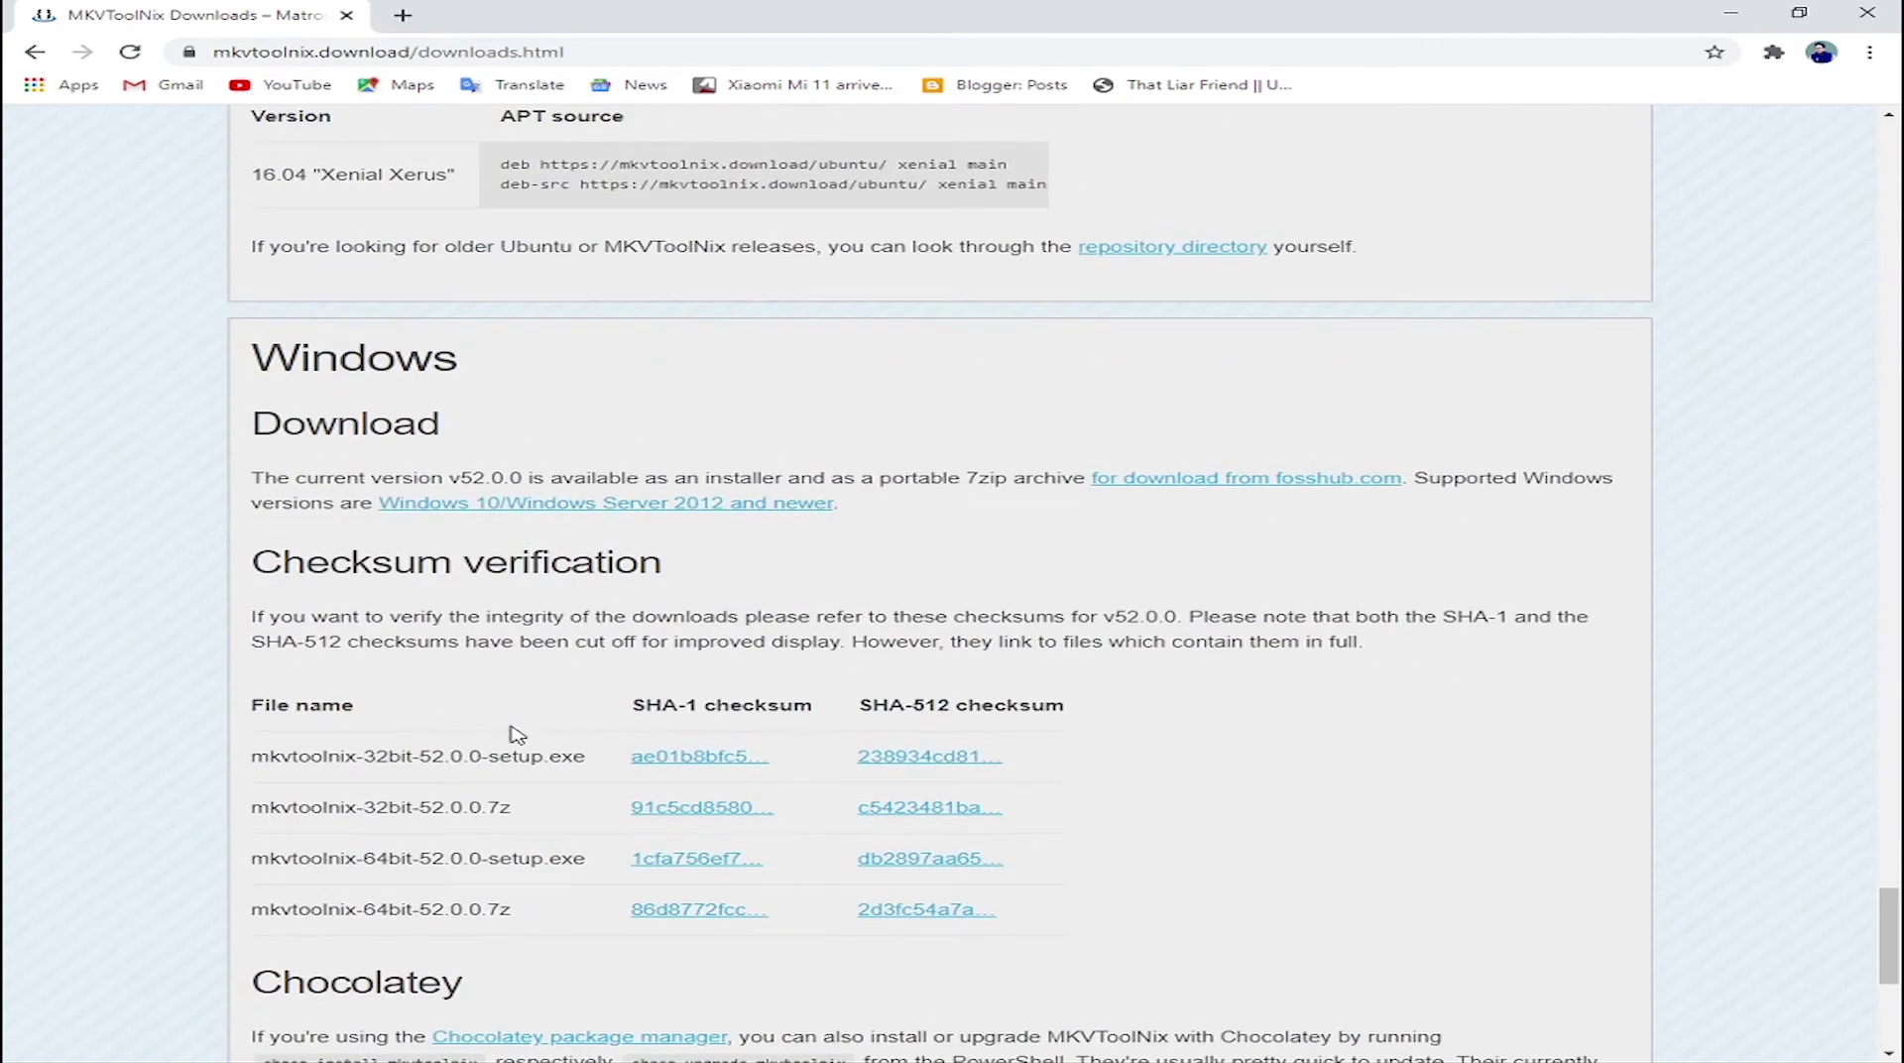
{"action": "left_click_drag", "start_coordinate": [501, 369], "coordinate": [268, 362]}
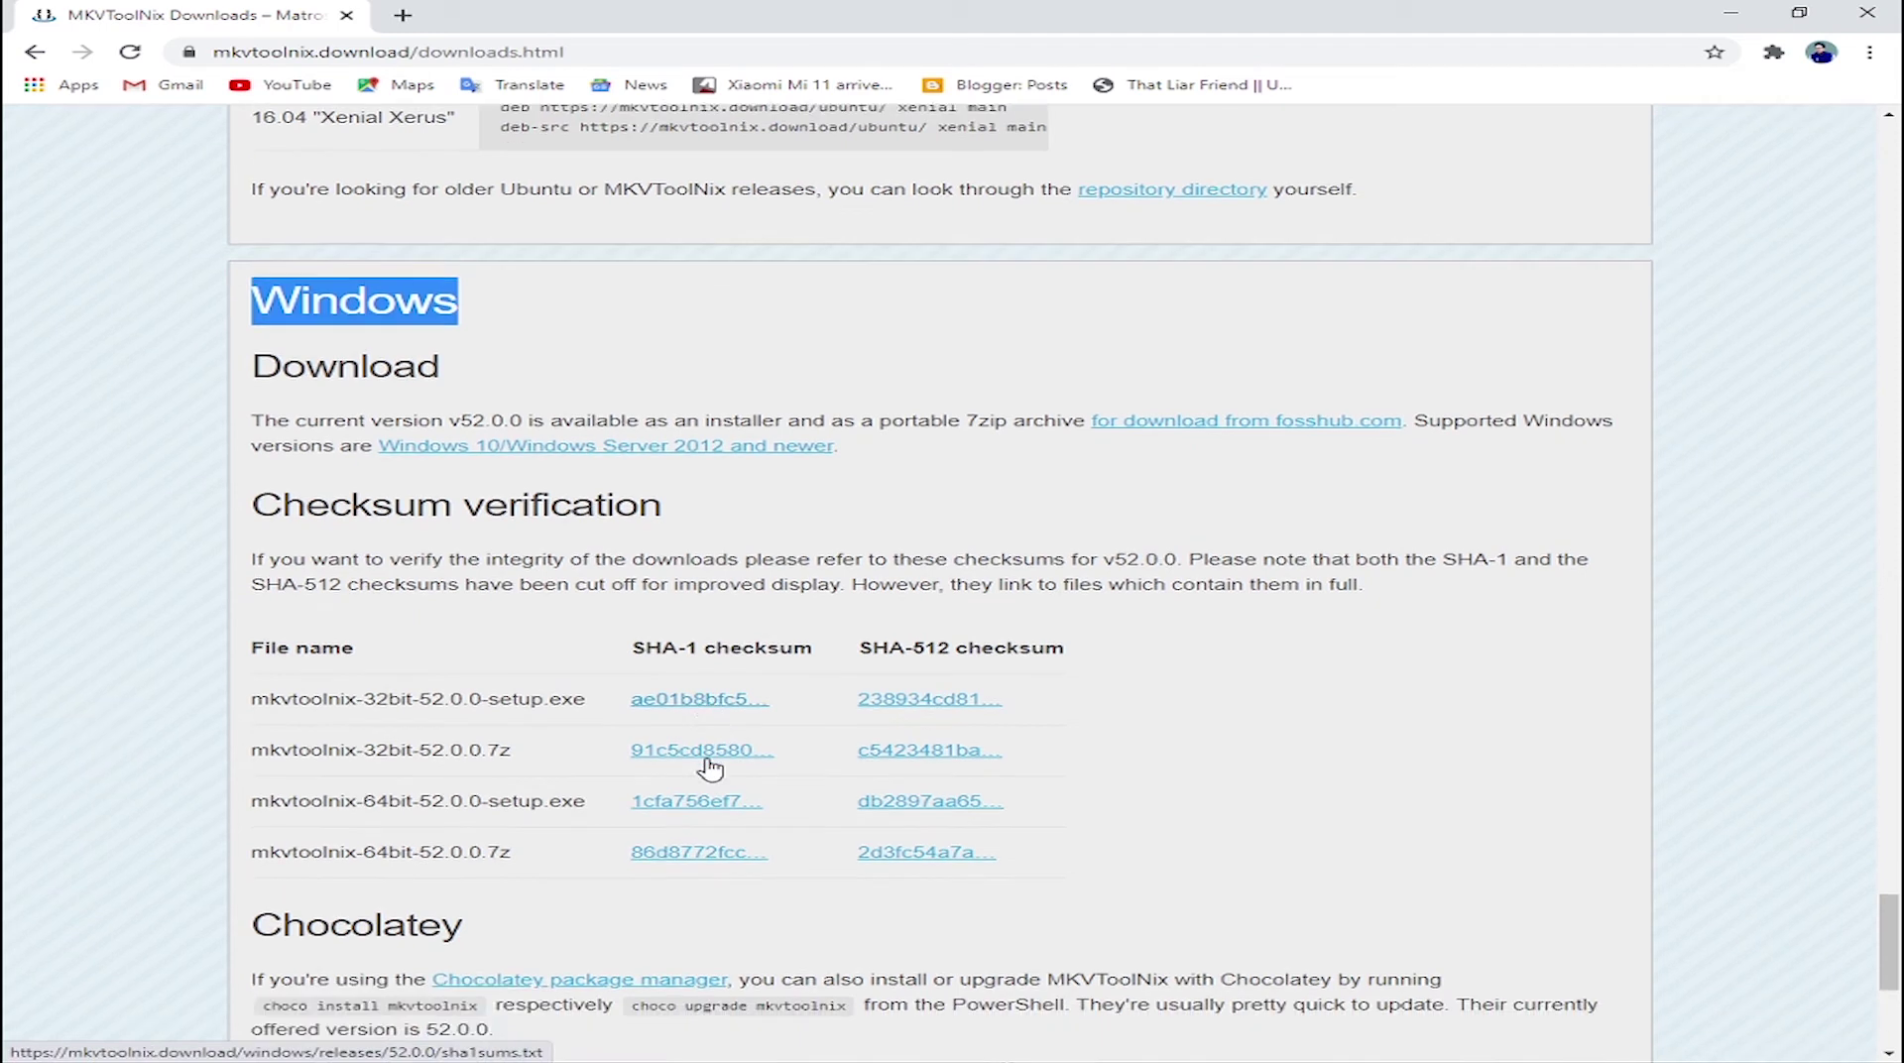
{"action": "scroll", "coordinate": [710, 767], "scroll_direction": "down", "scroll_amount": 3}
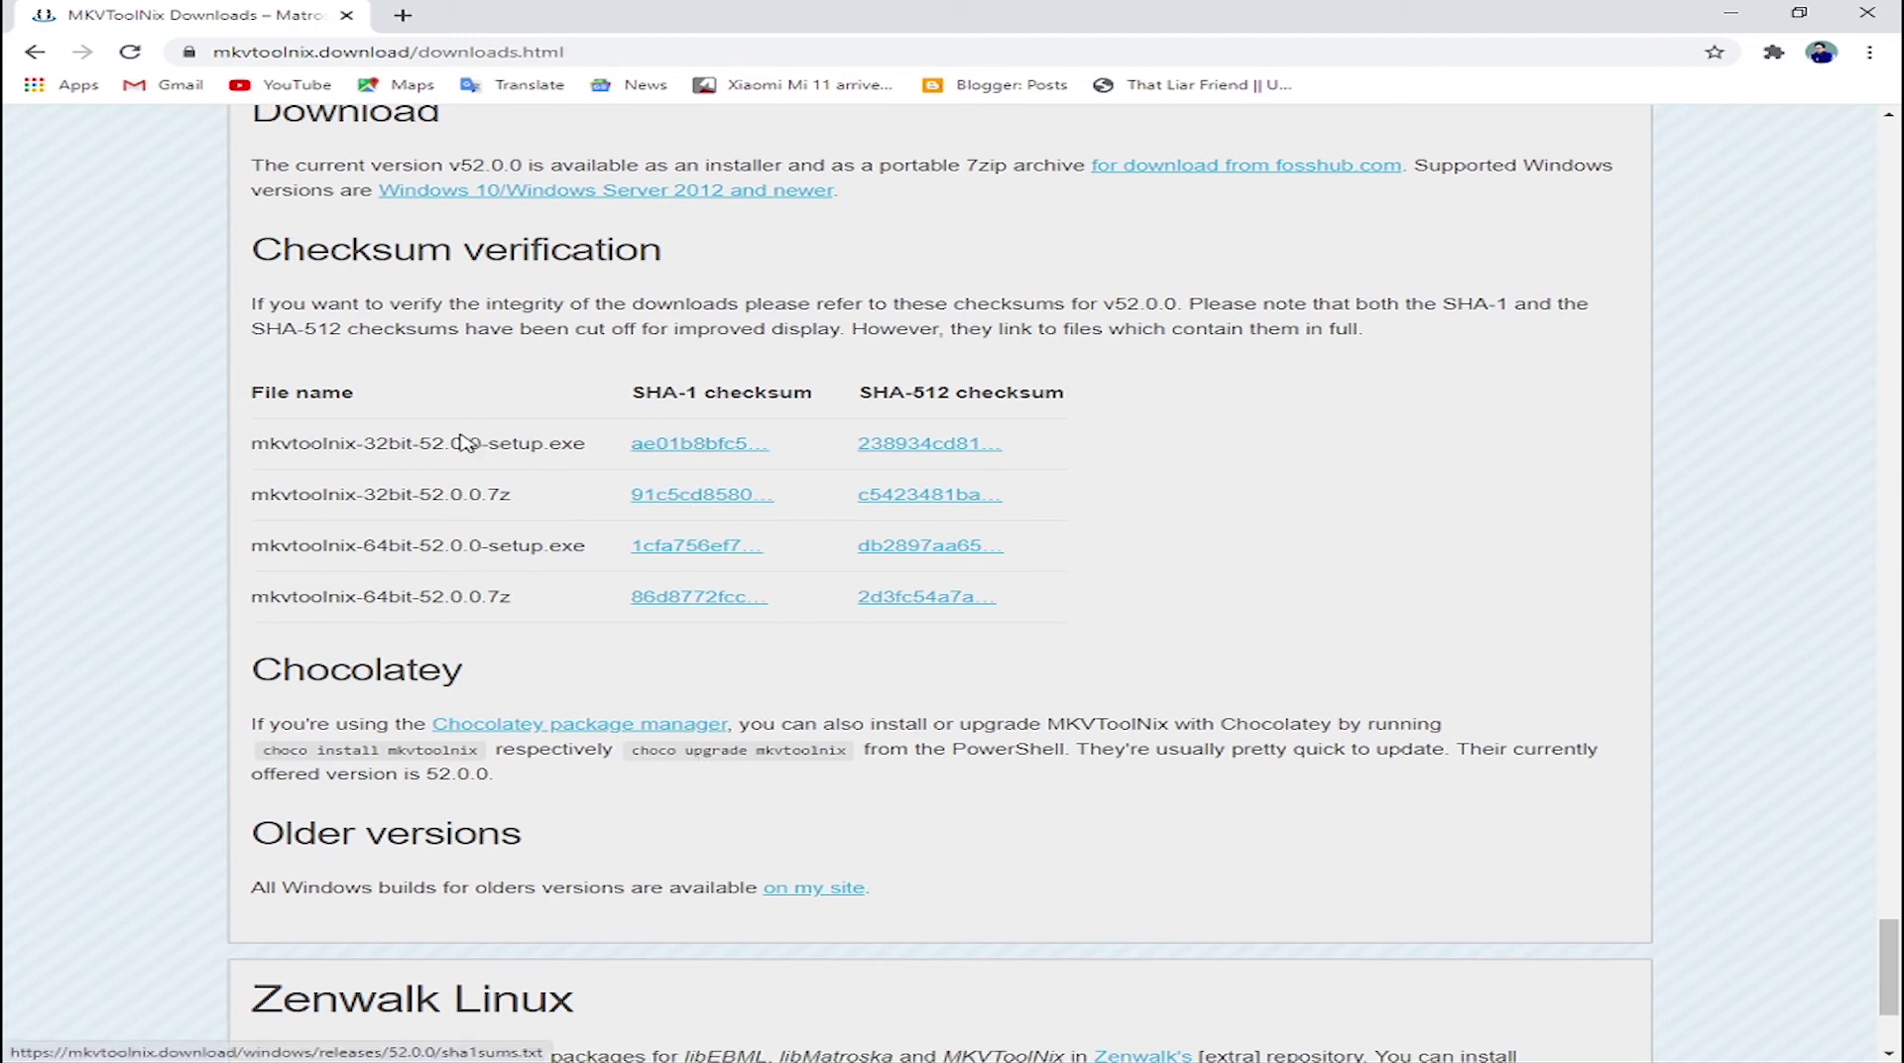
- Minimize the browser and launch the installed MKVToolNix GUI
{"action": "left_click", "coordinate": [1731, 11]}
{"action": "left_click", "coordinate": [28, 1049]}
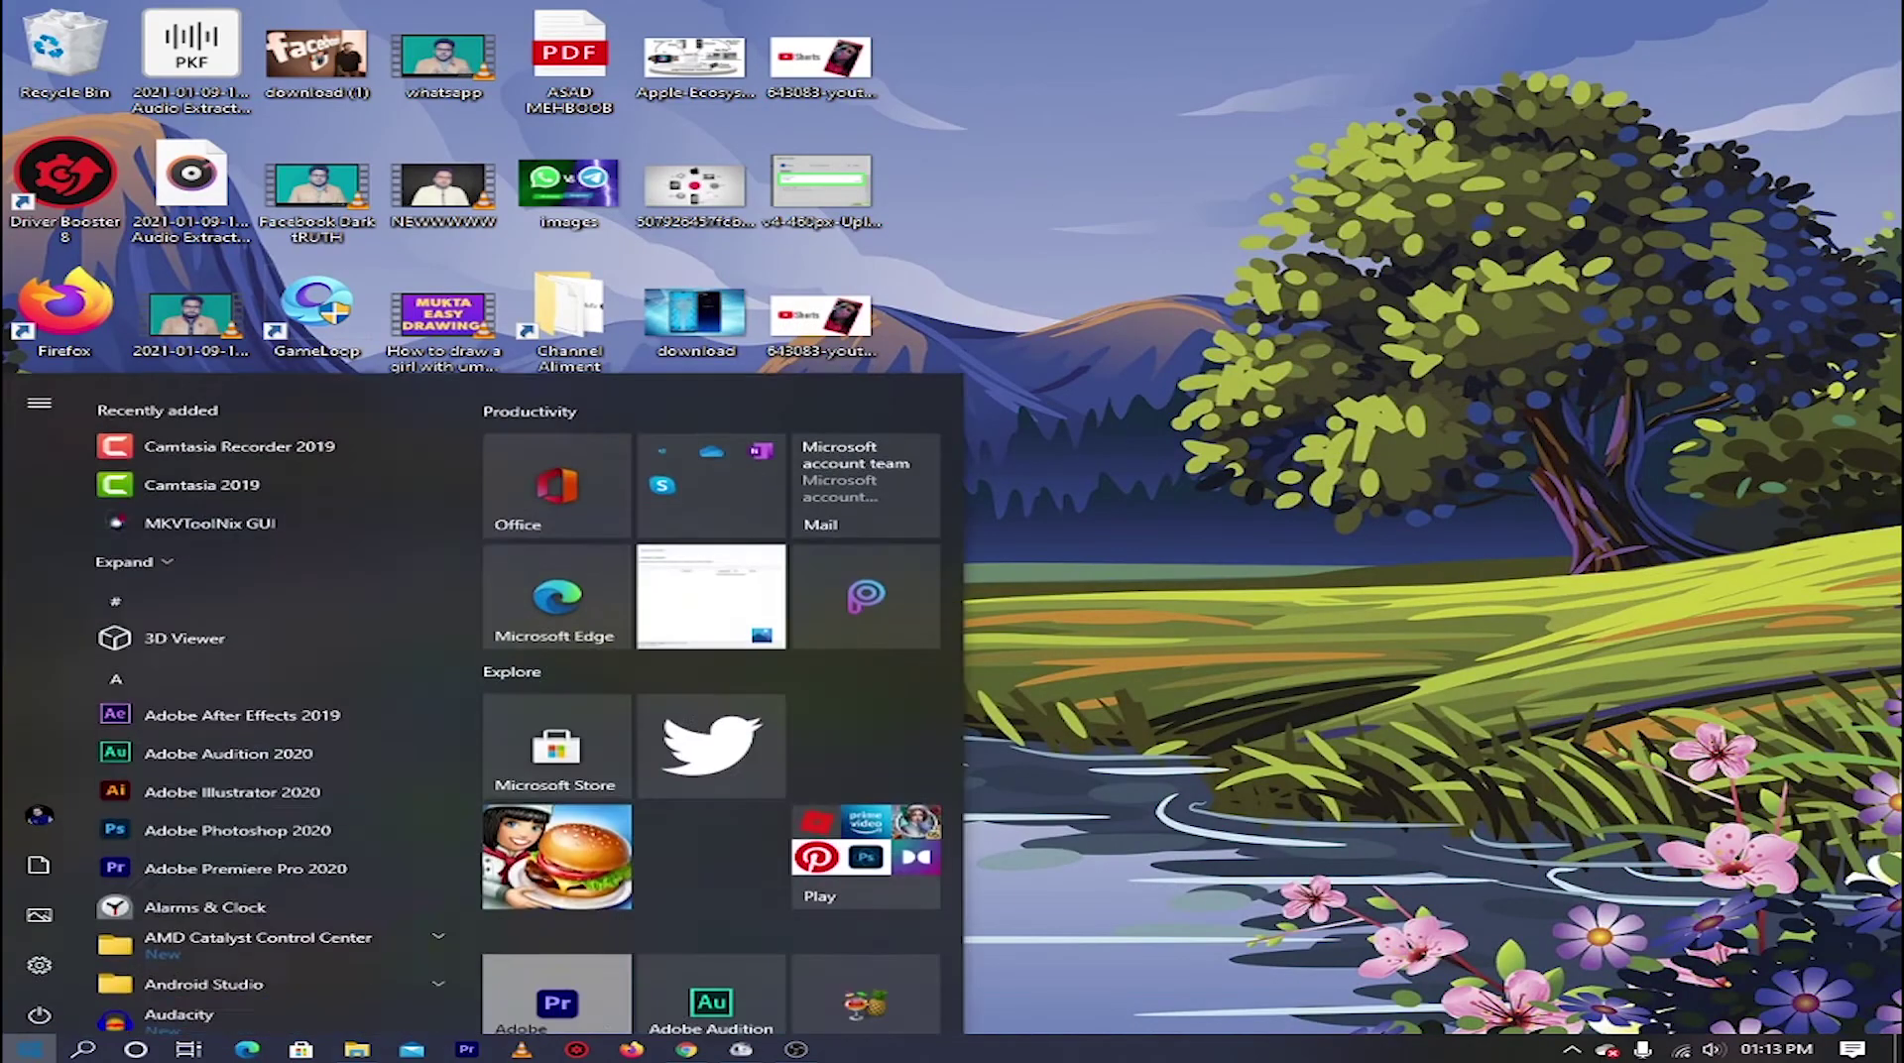
{"action": "left_click", "coordinate": [222, 507]}
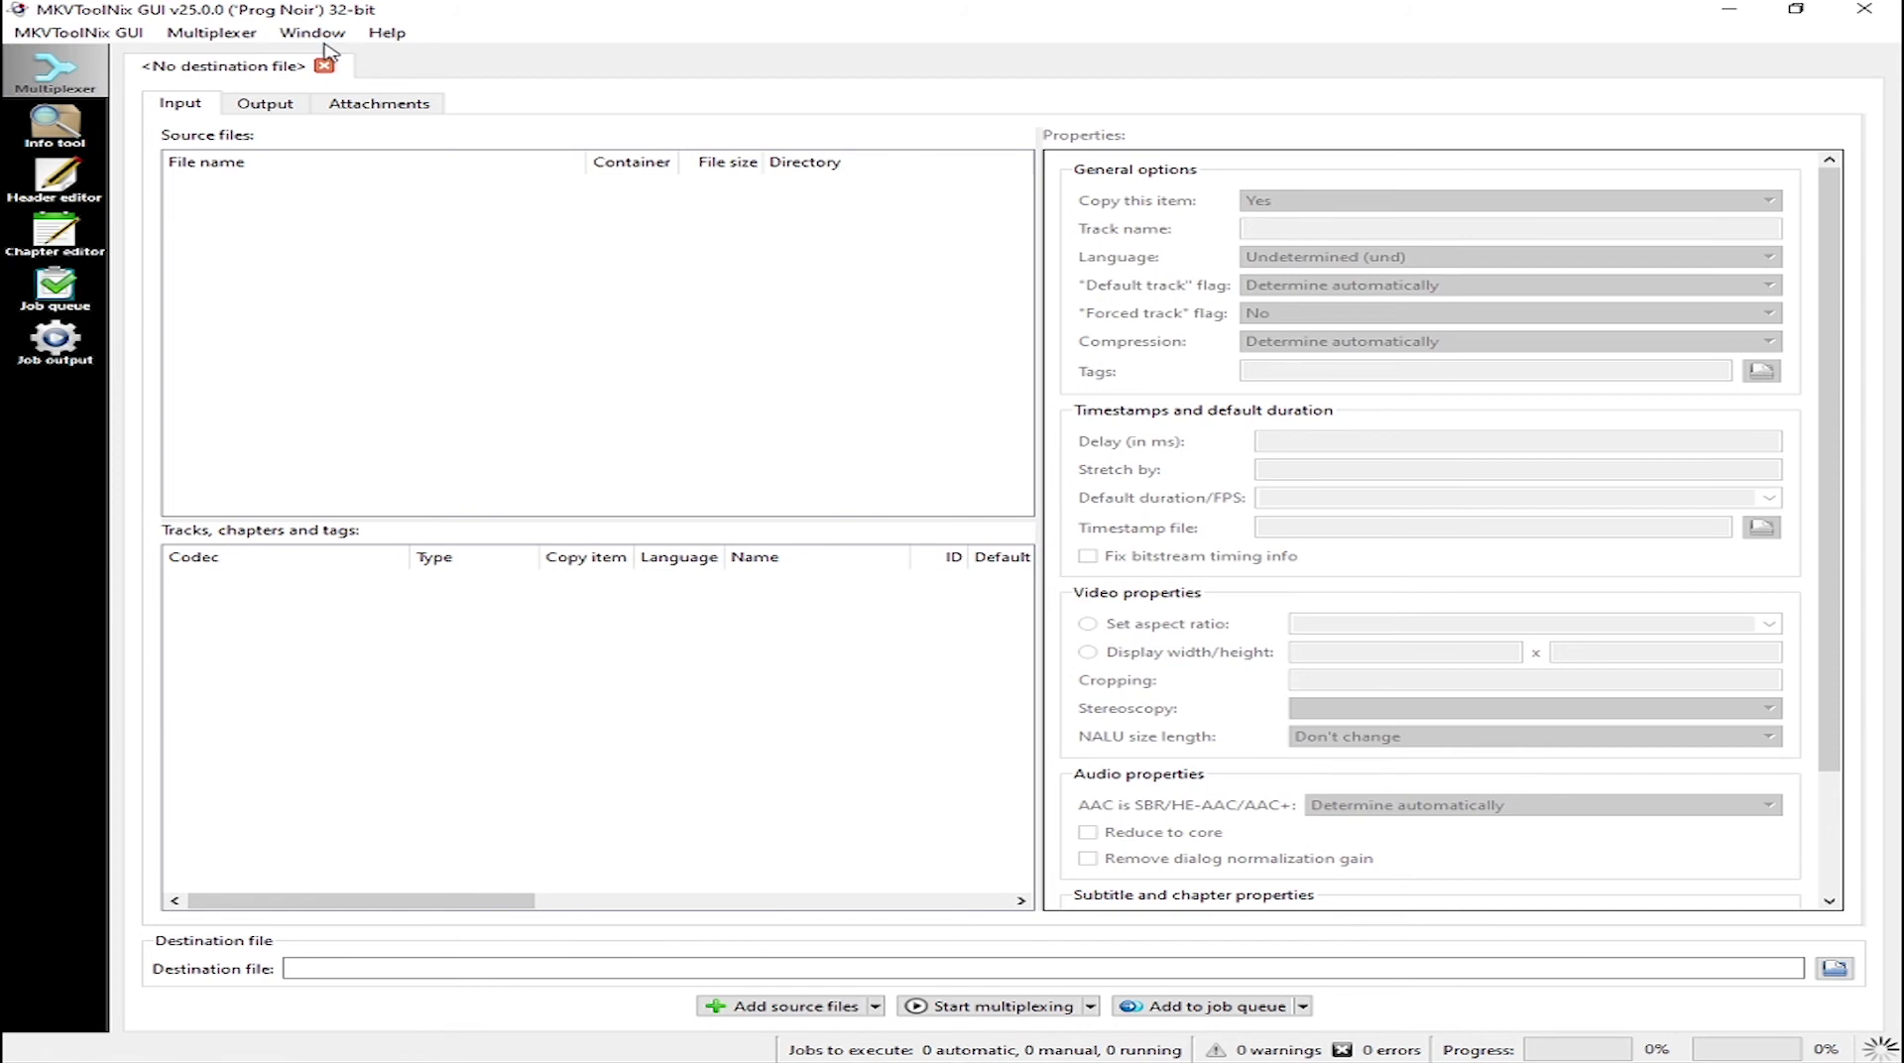
{"action": "left_click", "coordinate": [87, 35]}
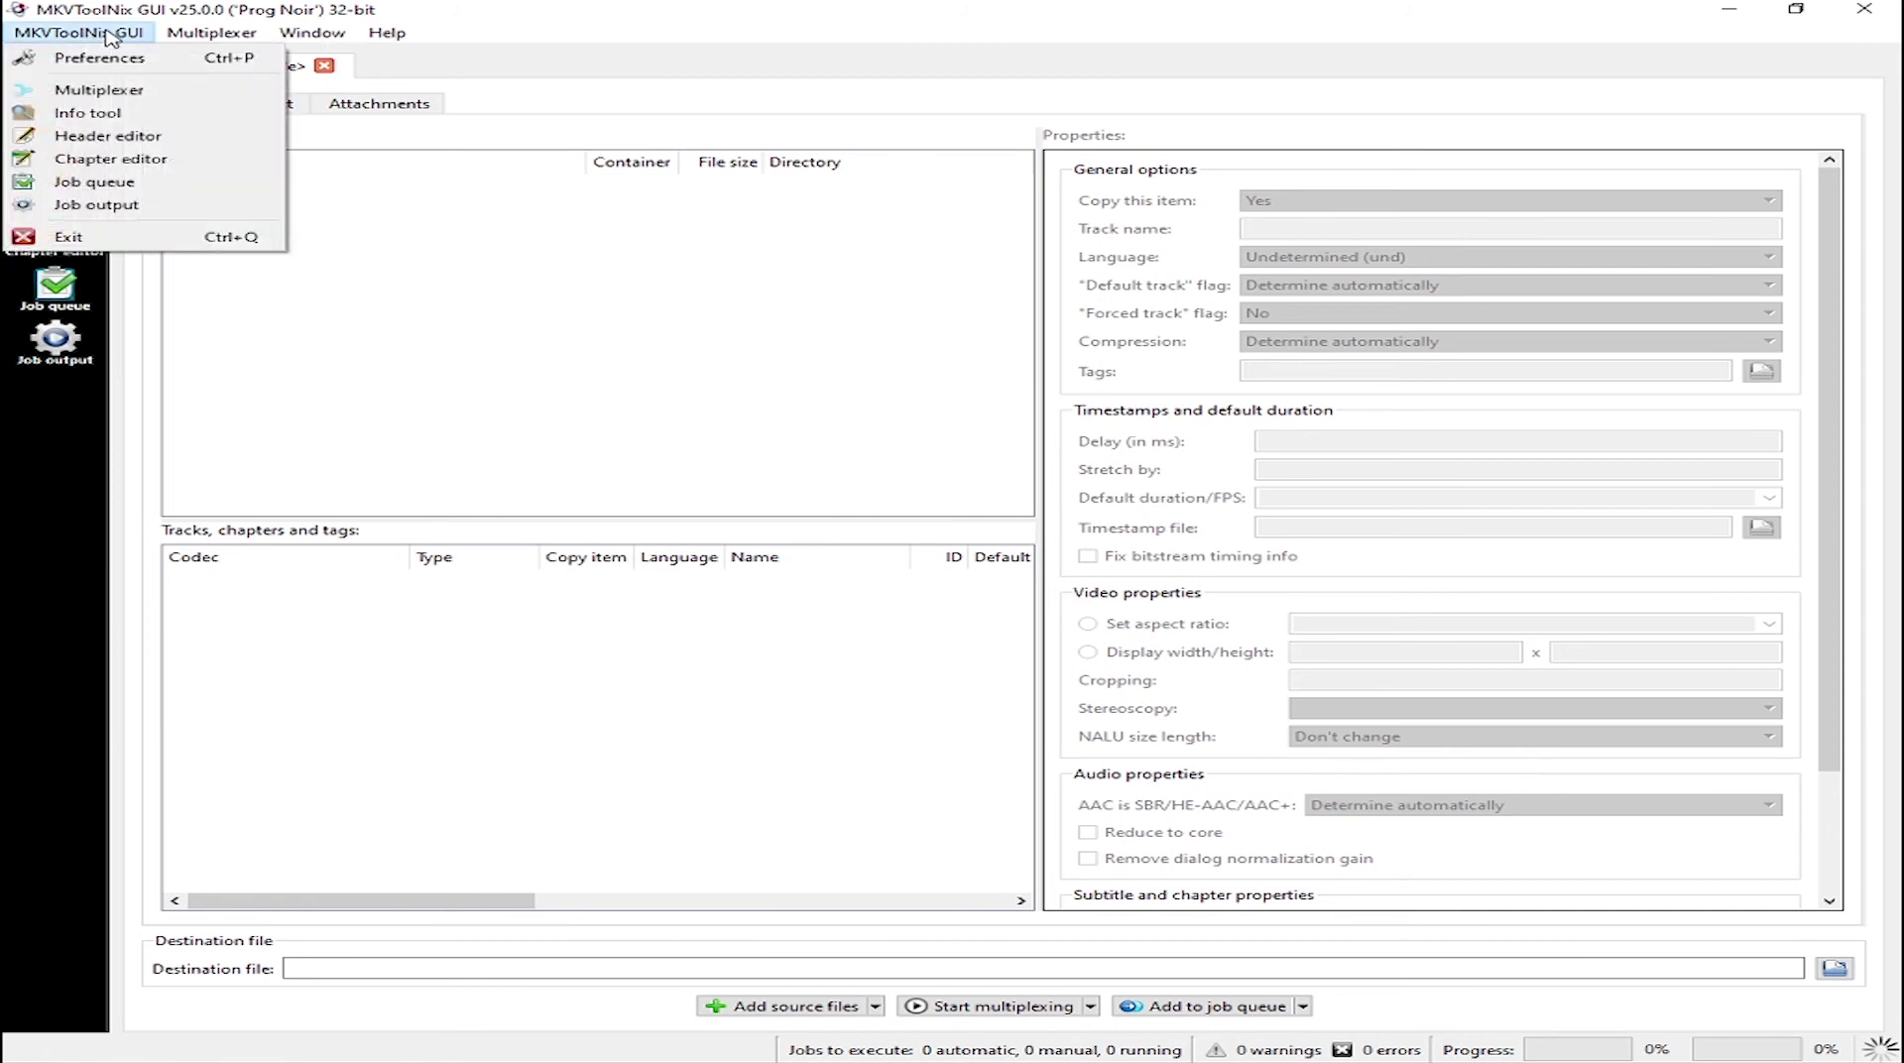
{"action": "left_click", "coordinate": [109, 37]}
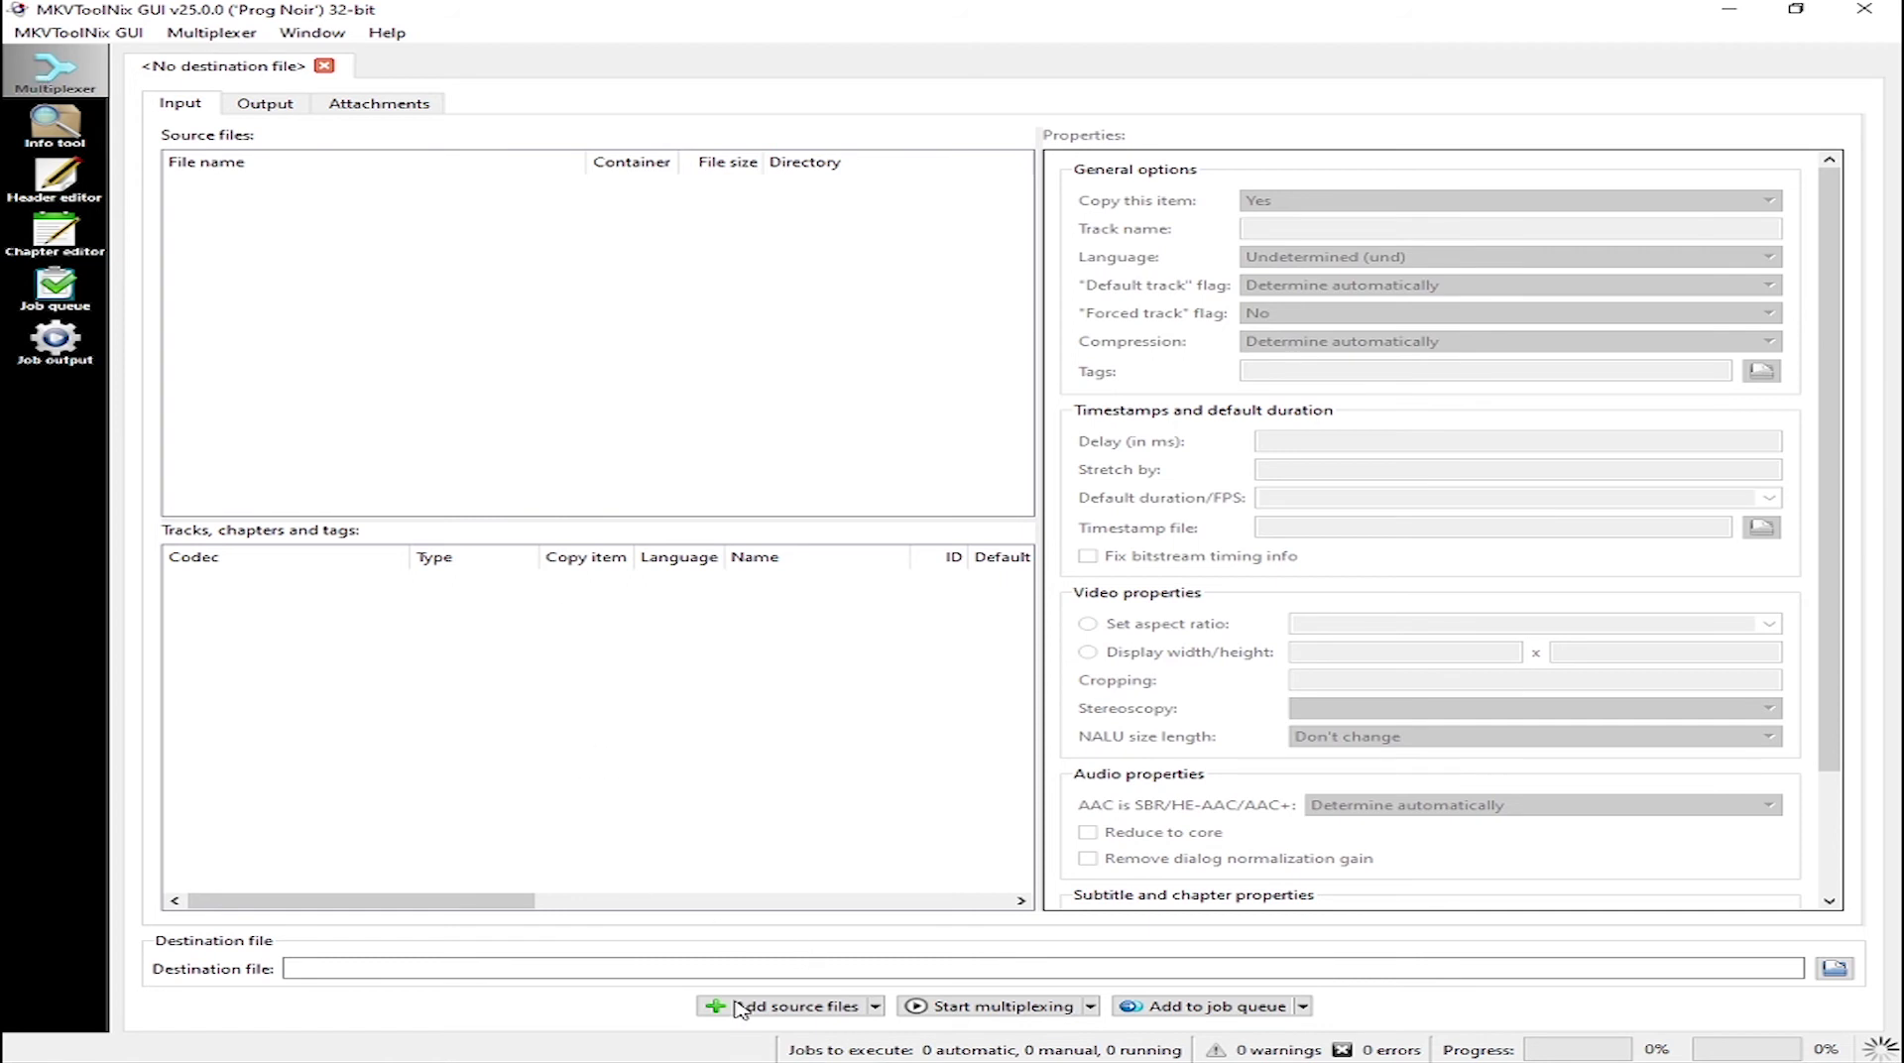
{"action": "left_click", "coordinate": [790, 1016]}
{"action": "left_click", "coordinate": [832, 1015]}
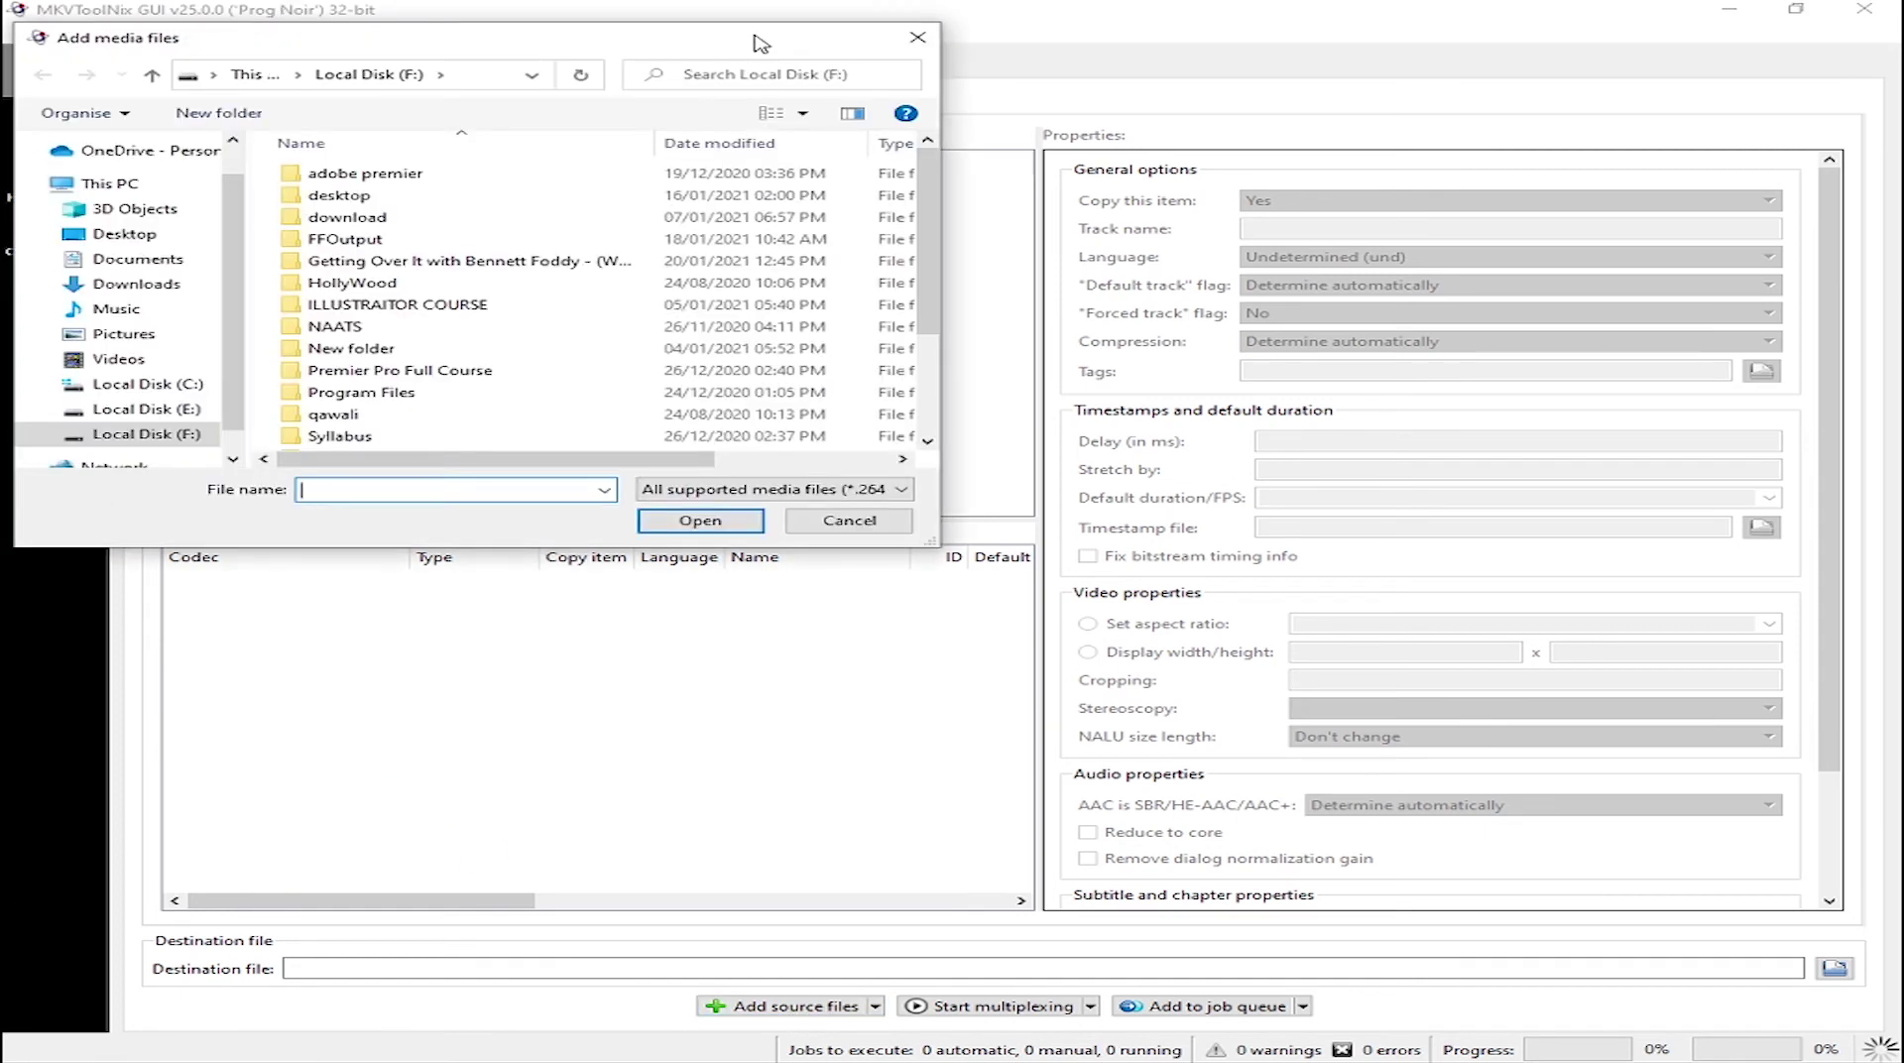
{"action": "left_click_drag", "start_coordinate": [704, 40], "coordinate": [806, 47]}
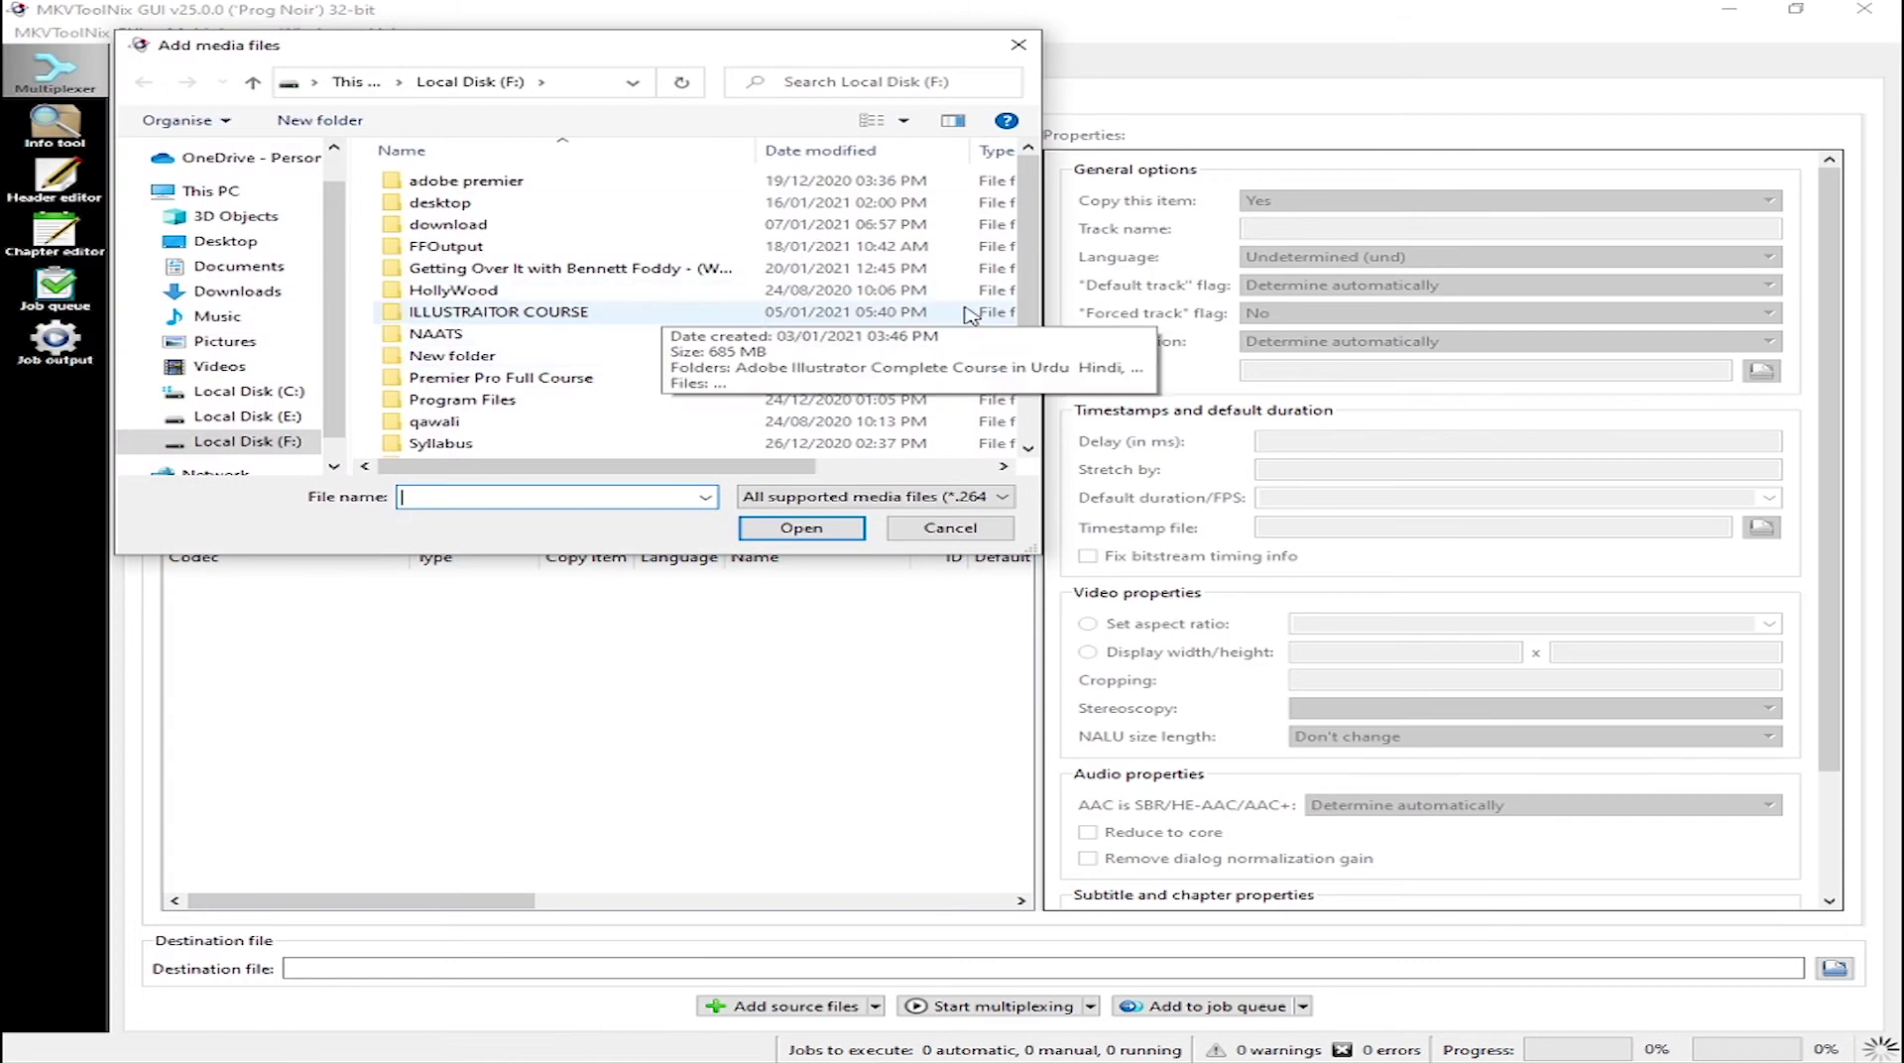
{"action": "left_click_drag", "start_coordinate": [1035, 260], "coordinate": [1035, 354]}
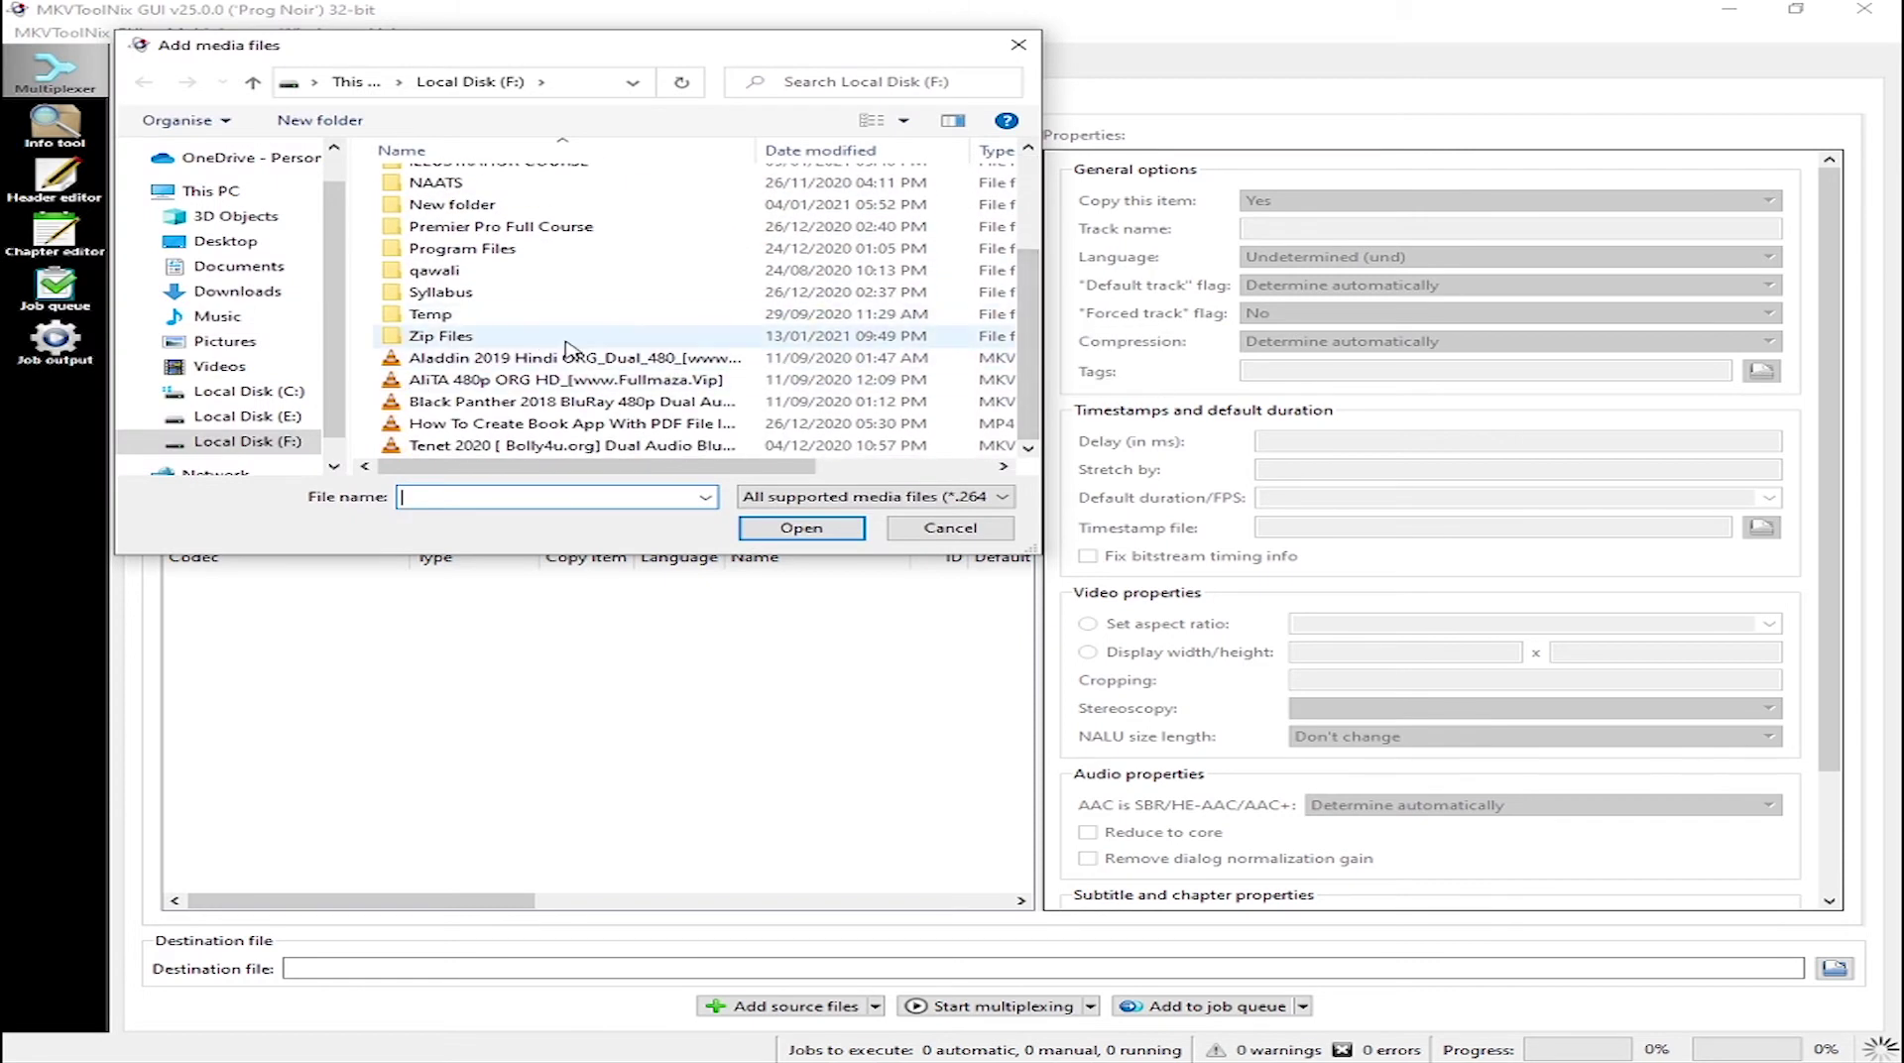
{"action": "double_click", "coordinate": [527, 365]}
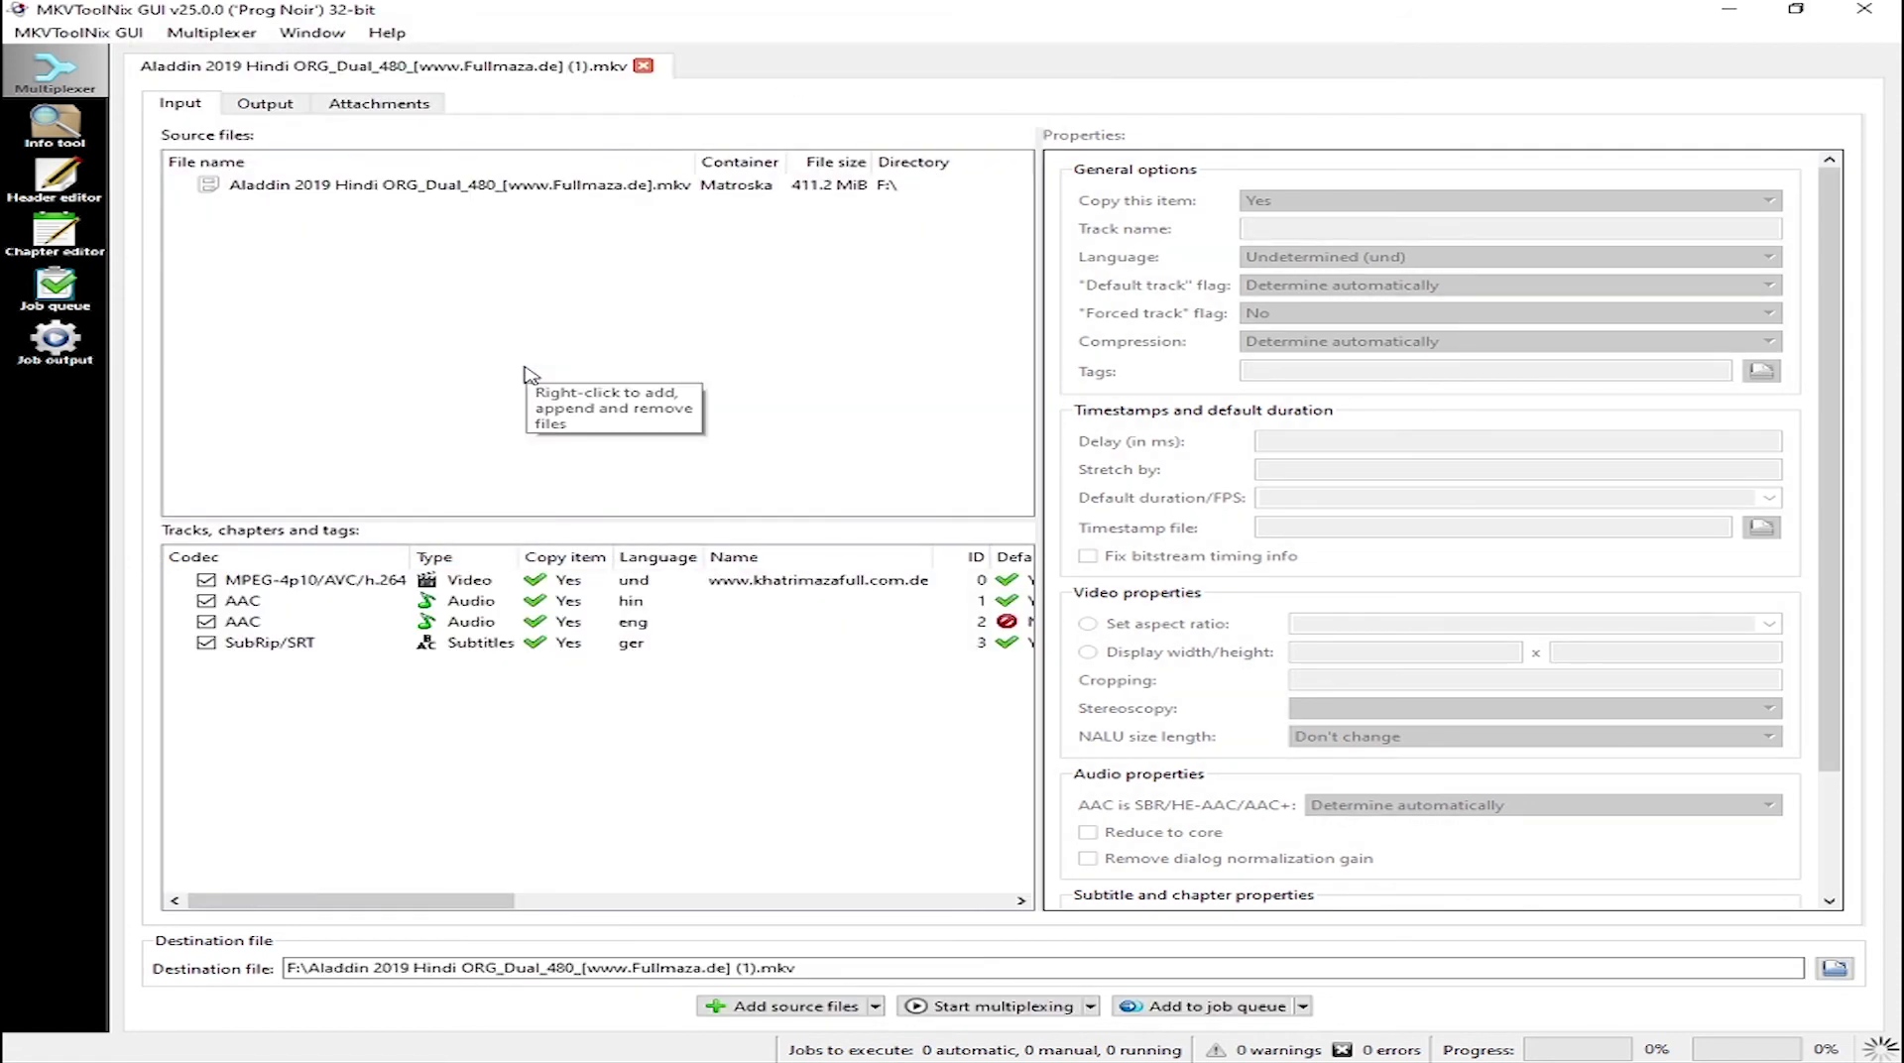
- Remove the Aladdin video from the source files
{"action": "left_click", "coordinate": [374, 186]}
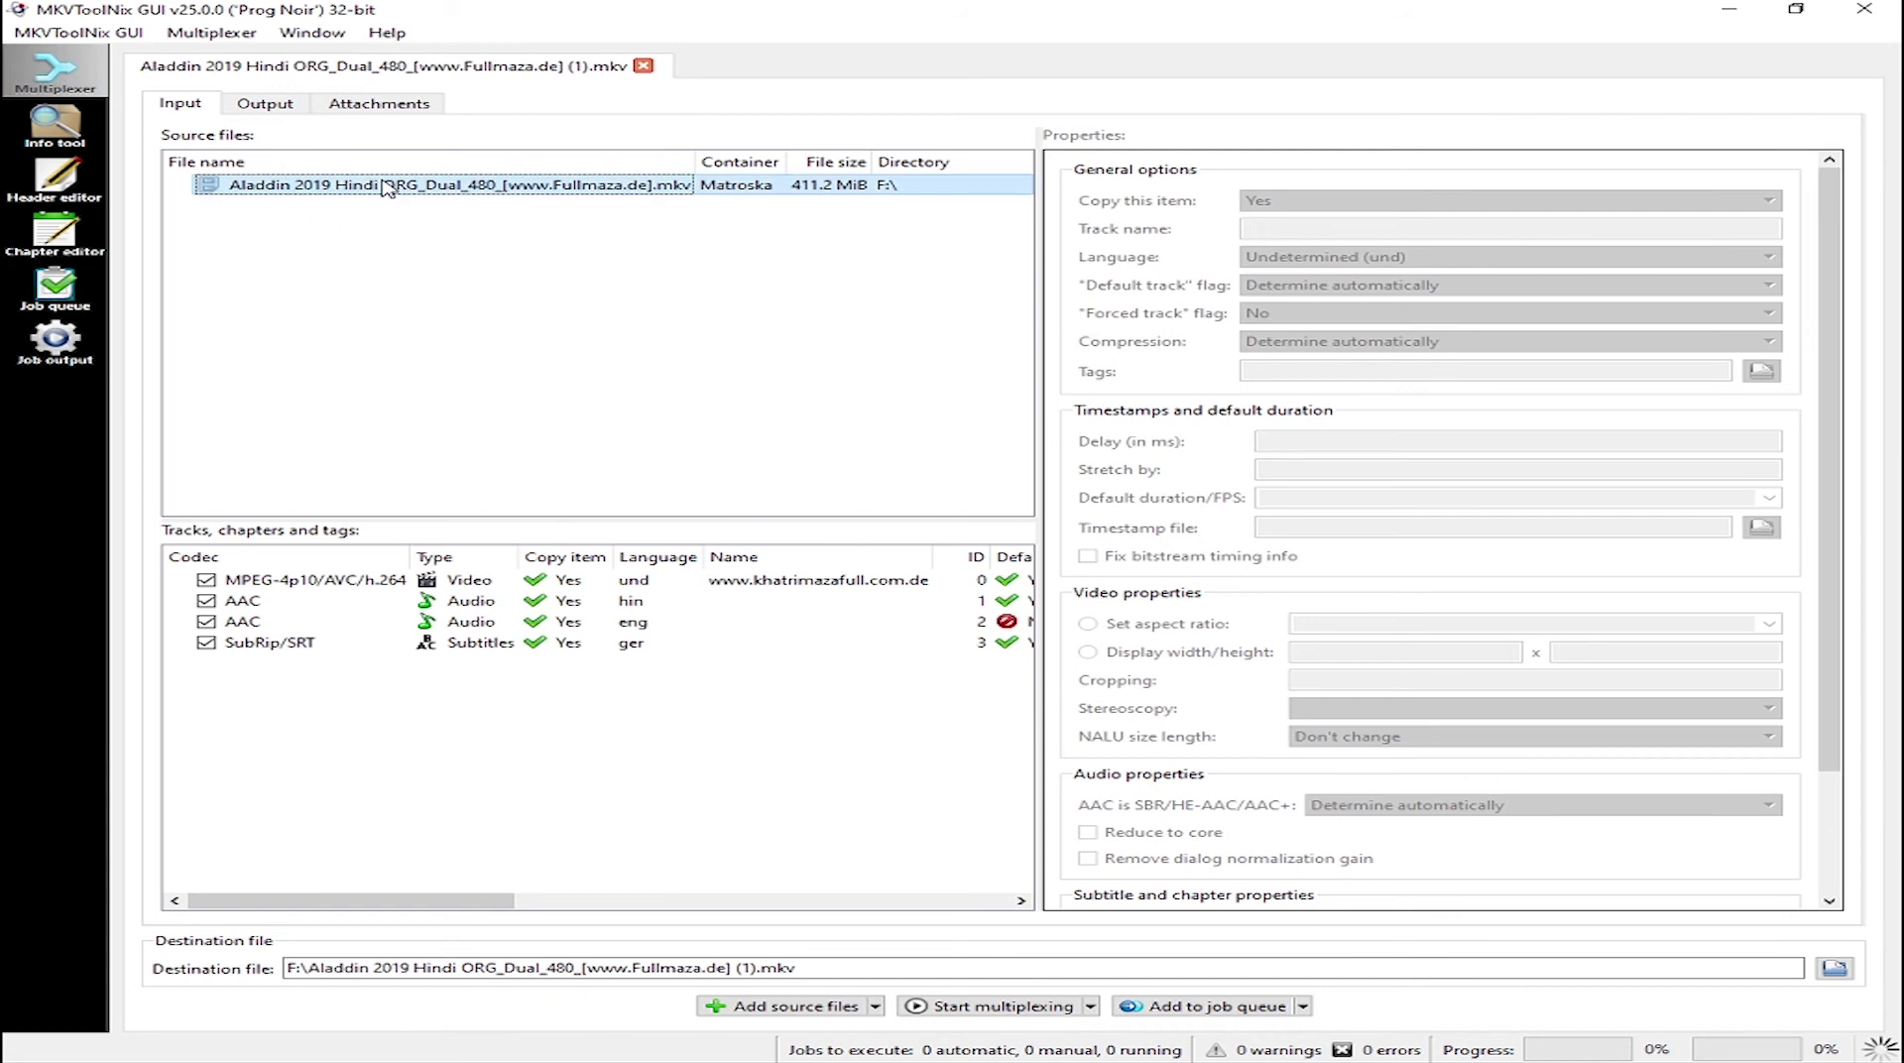
{"action": "right_click", "coordinate": [383, 181]}
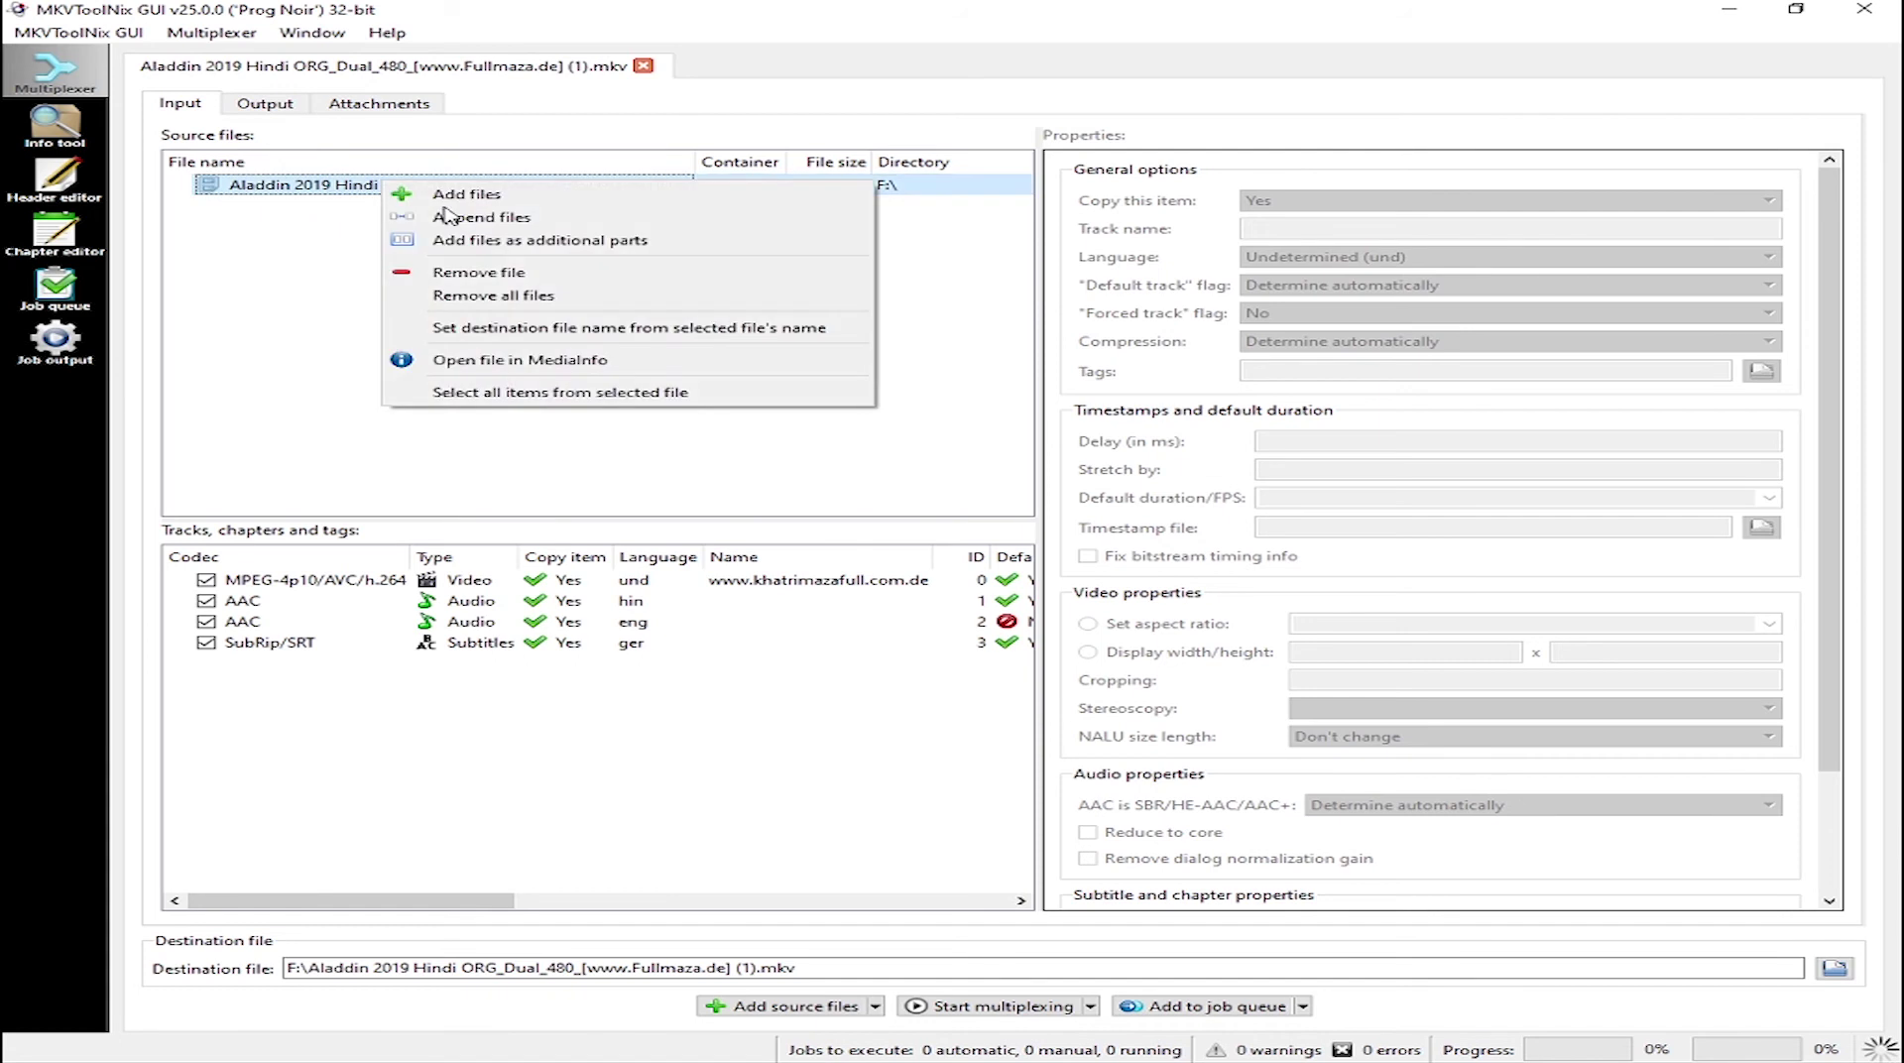
{"action": "left_click", "coordinate": [511, 273]}
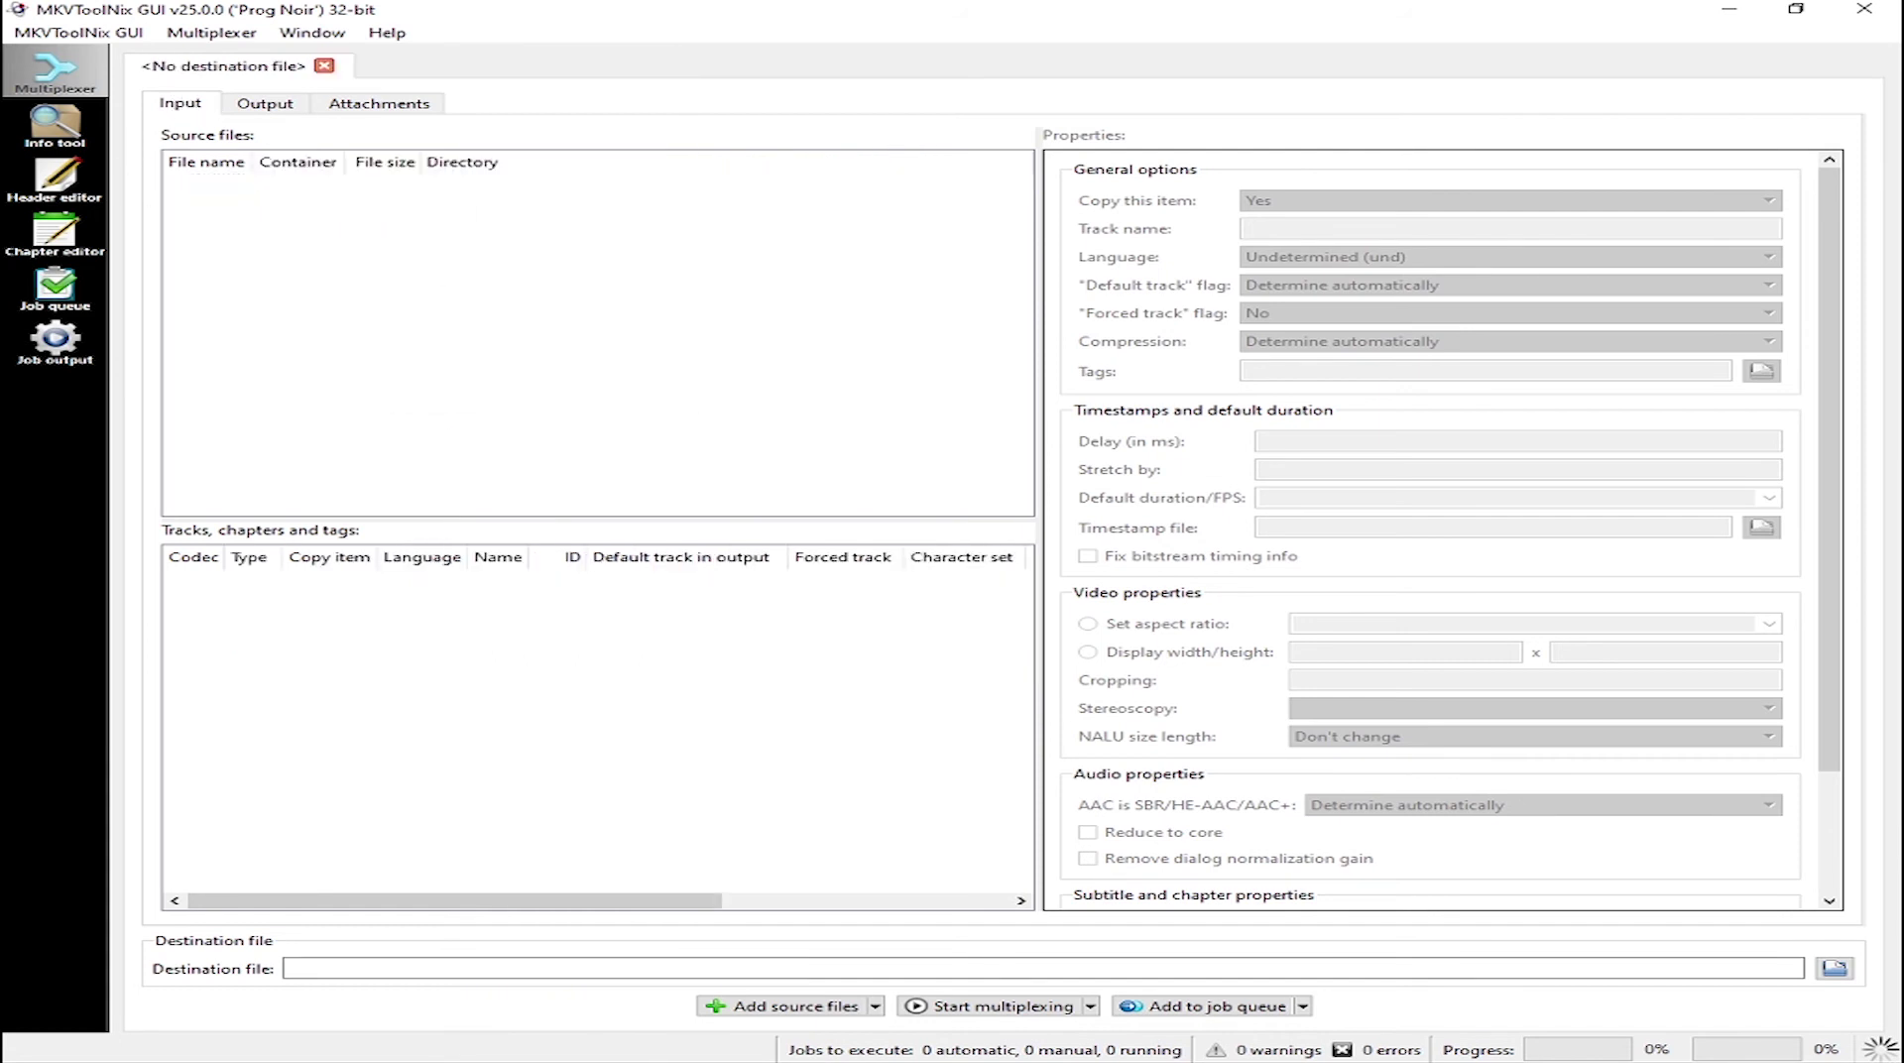
{"action": "left_click", "coordinate": [804, 1006]}
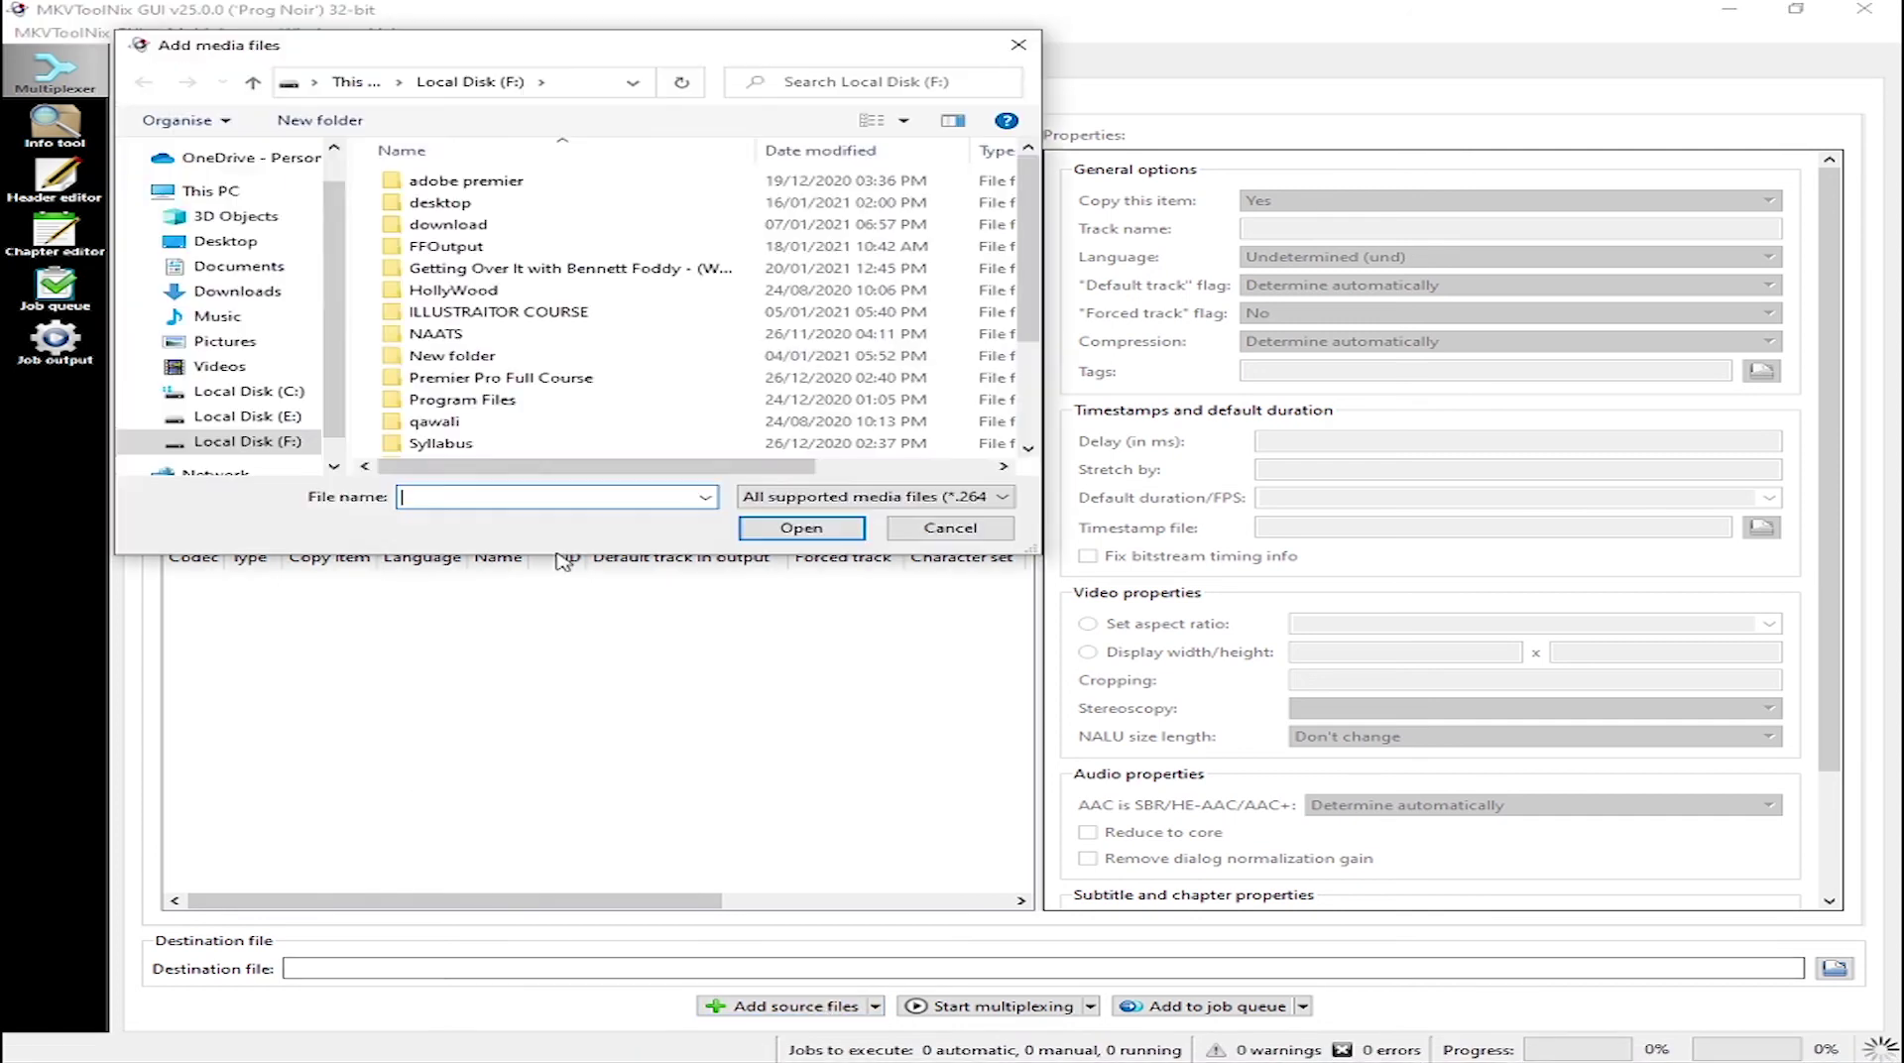
{"action": "scroll", "coordinate": [694, 382], "scroll_direction": "down", "scroll_amount": 3}
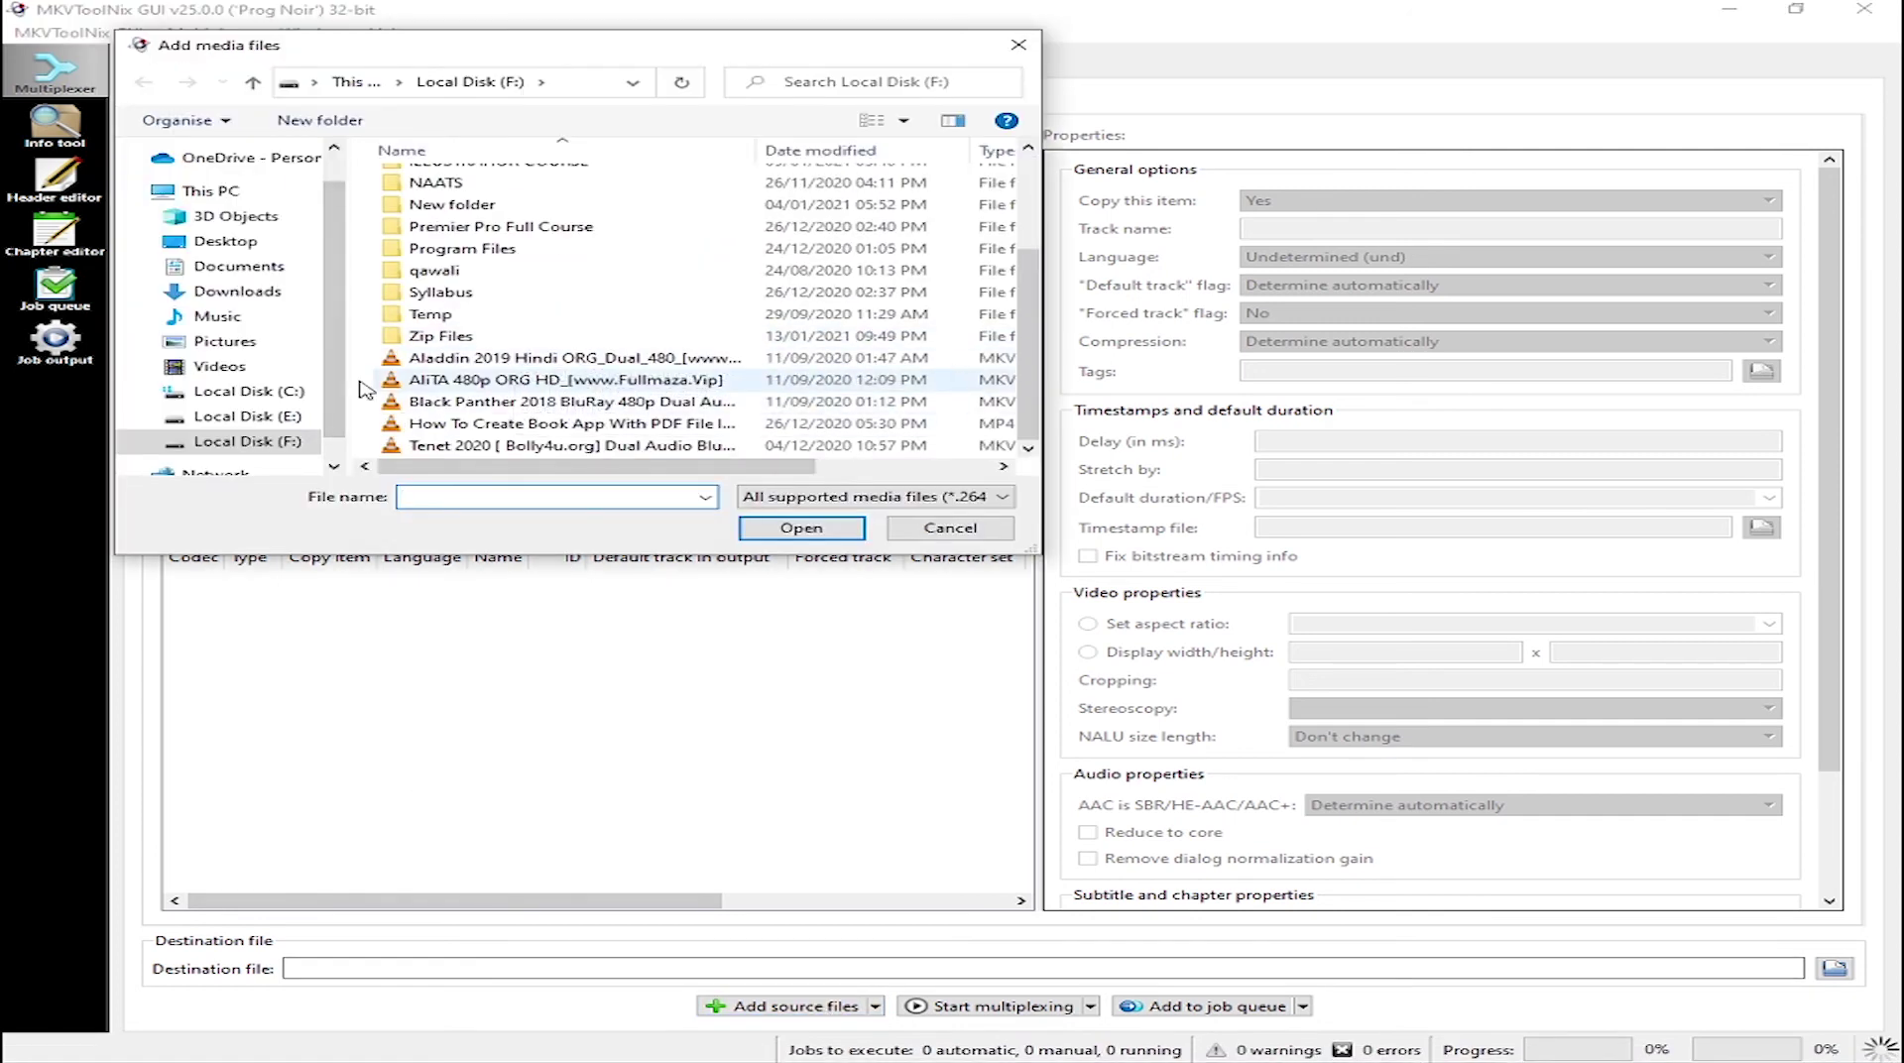
{"action": "left_click", "coordinate": [525, 380]}
{"action": "left_click", "coordinate": [519, 380]}
{"action": "key", "text": "Escape"}
{"action": "scroll", "coordinate": [407, 387], "scroll_direction": "up", "scroll_amount": 2}
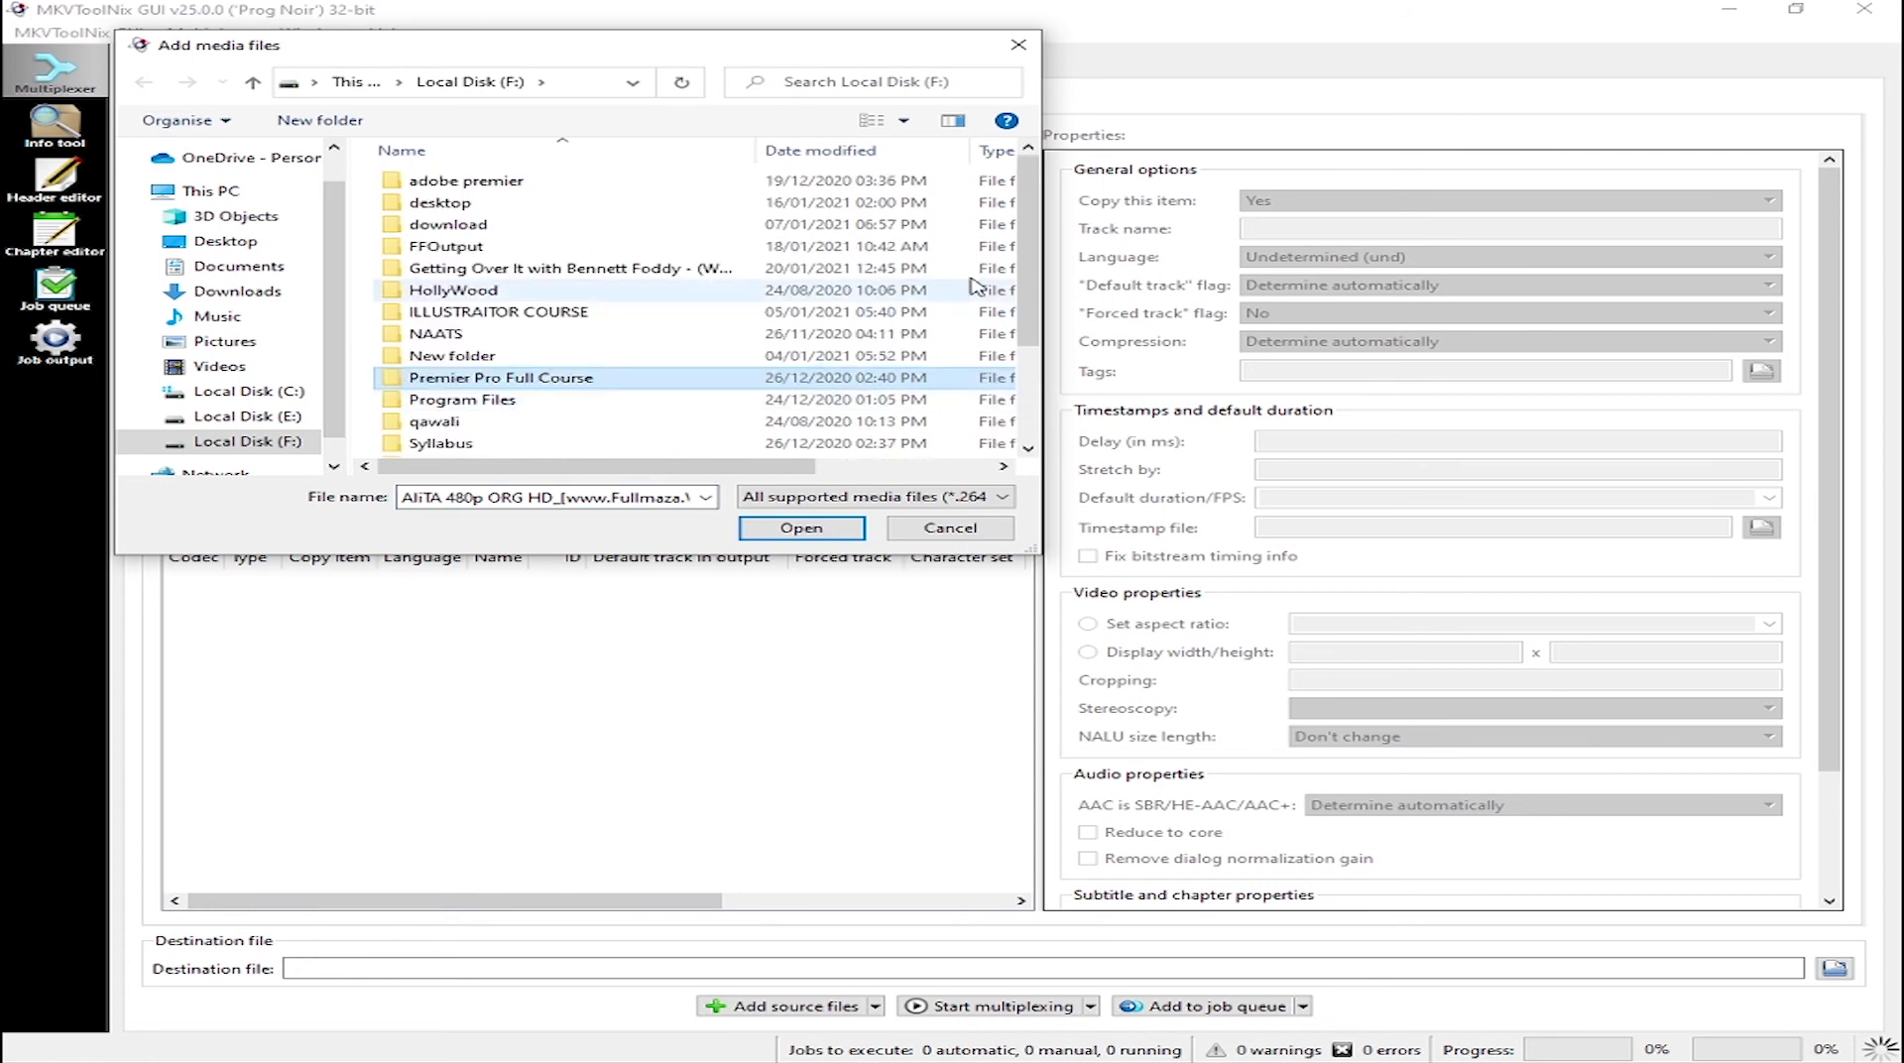
{"action": "left_click_drag", "start_coordinate": [1036, 289], "coordinate": [1036, 389]}
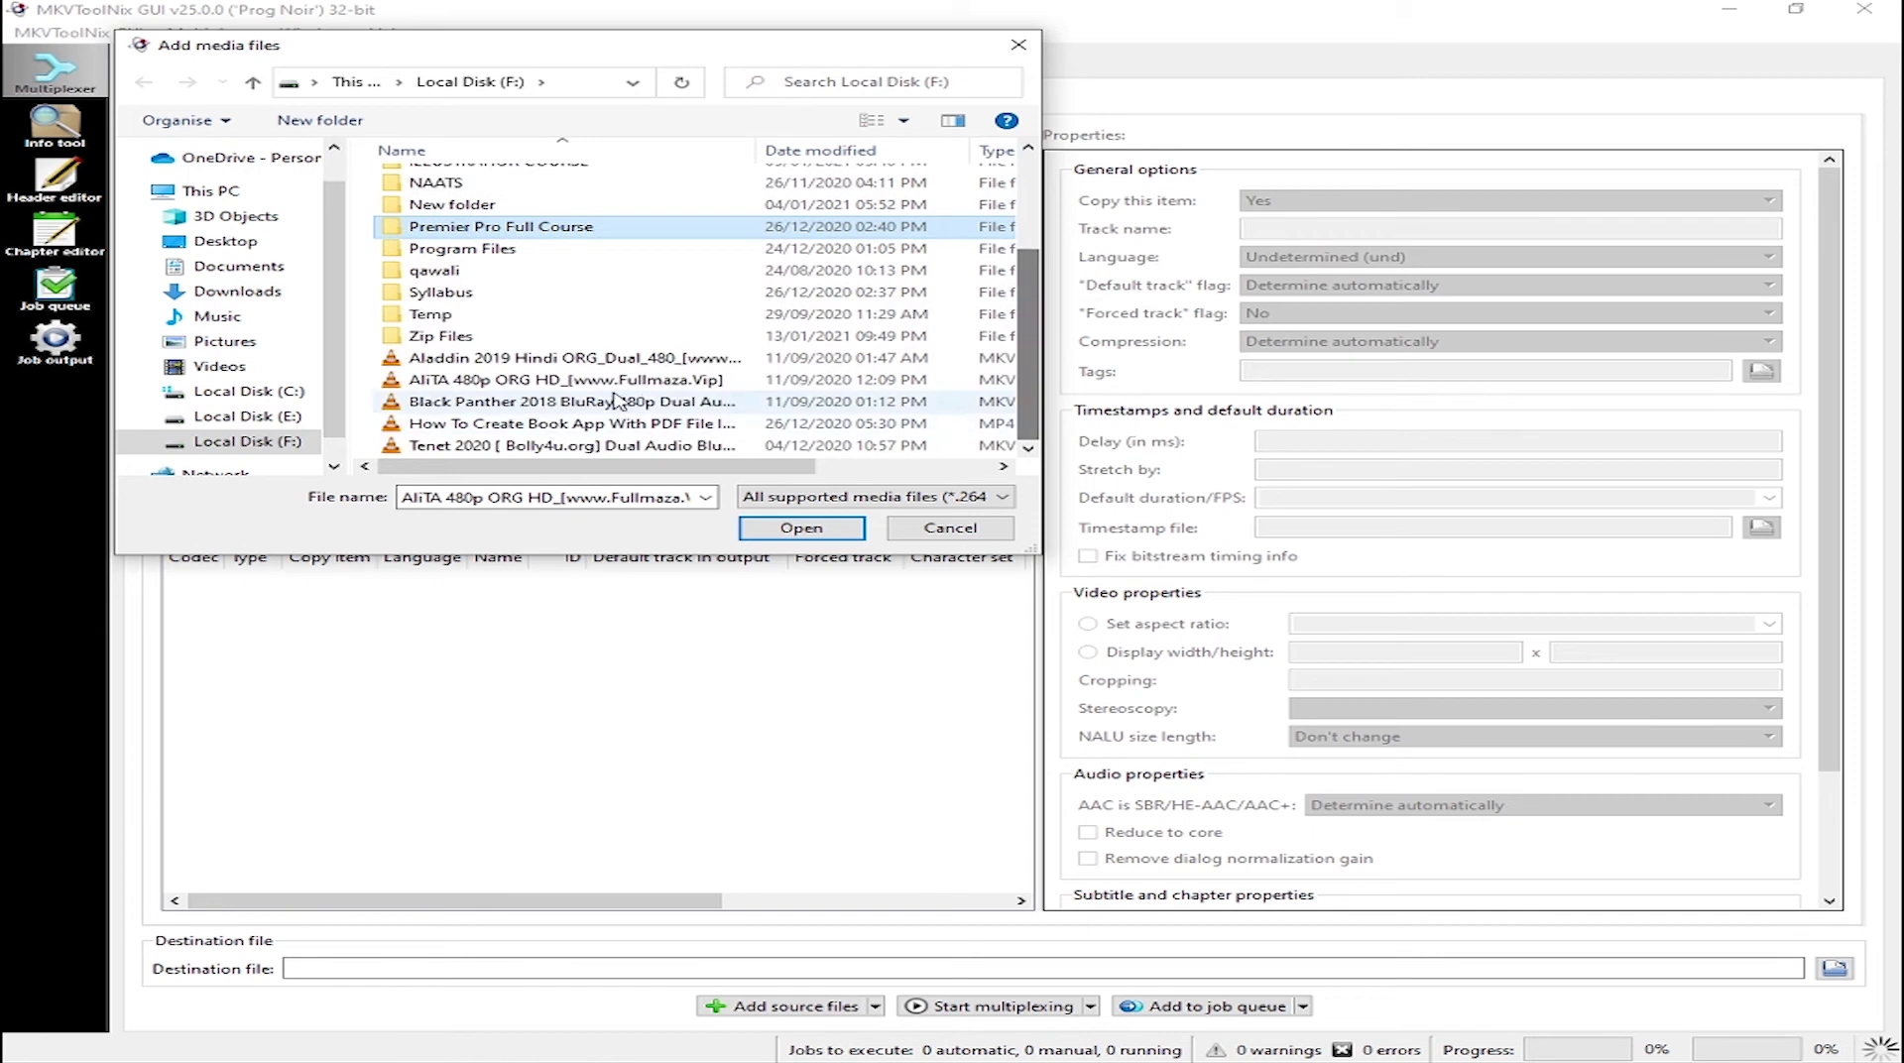
{"action": "left_click", "coordinate": [805, 532]}
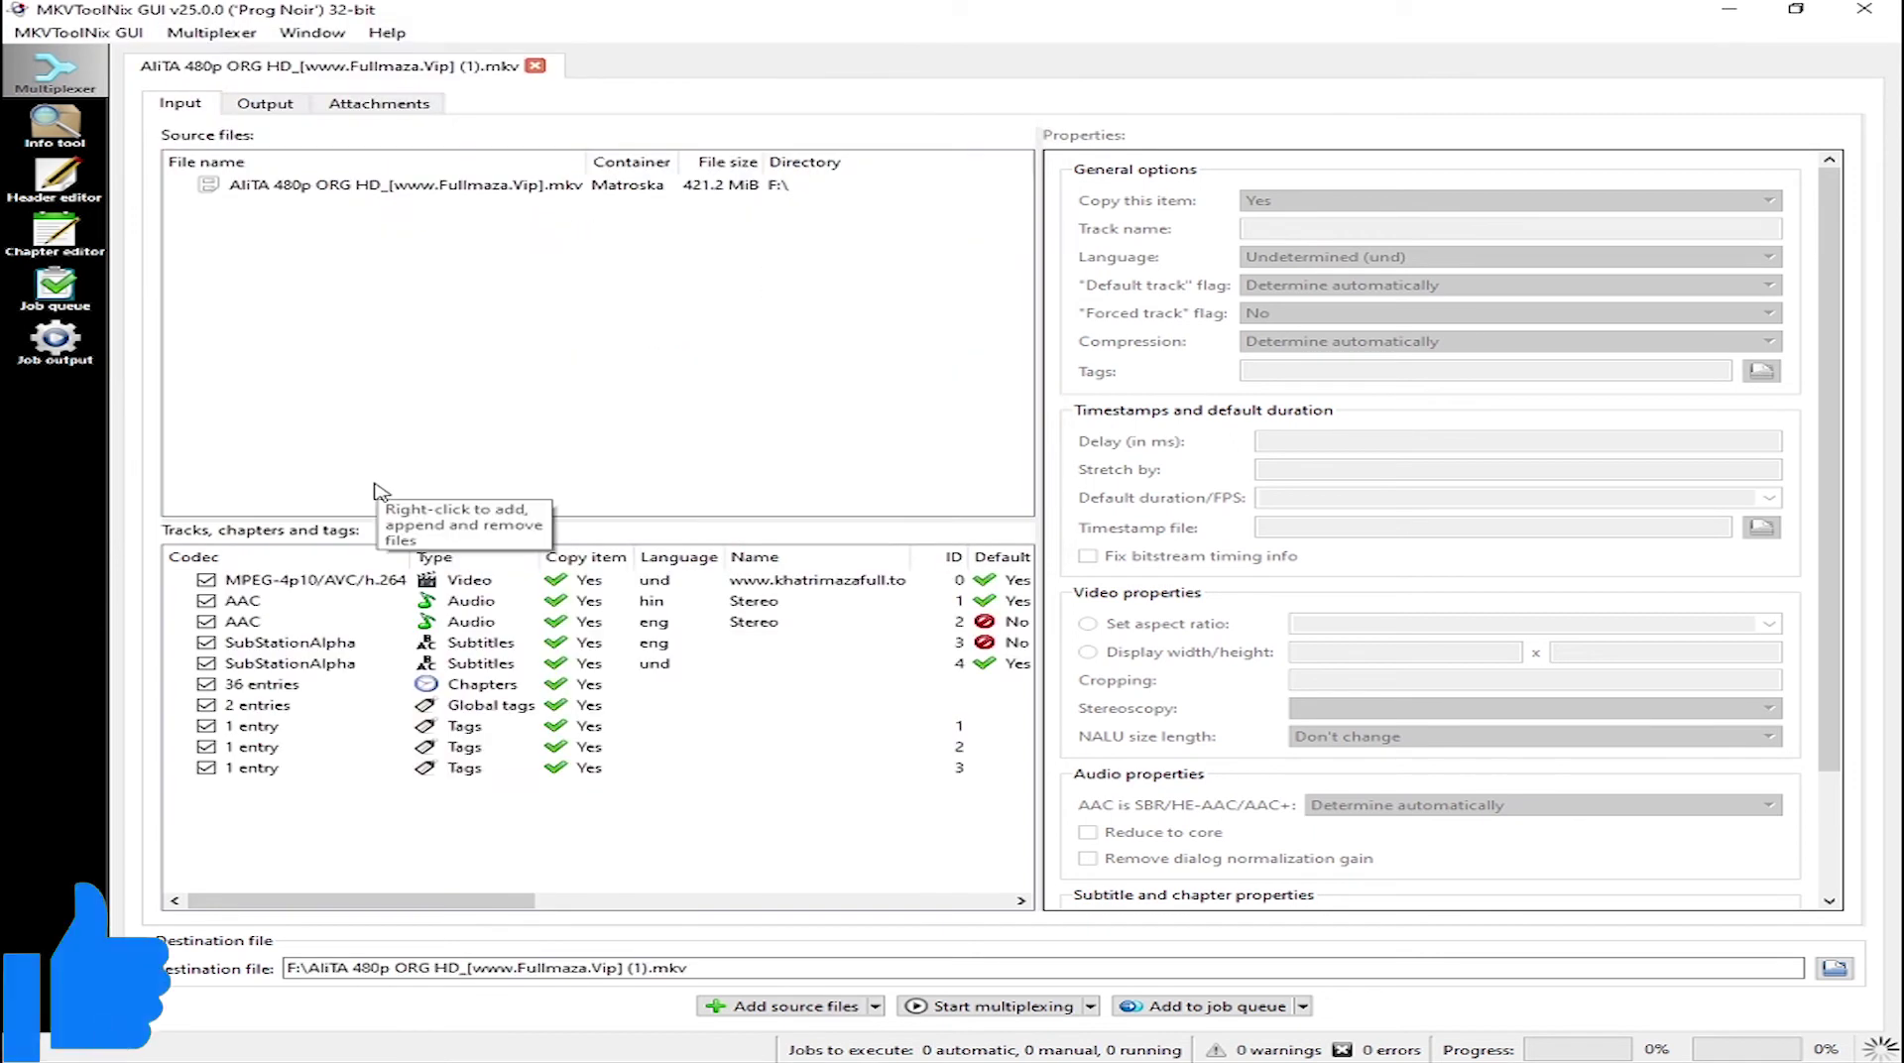
- Widen the source and track lists and examine the properties of the AliTA file's video track and Hindi audio track
{"action": "left_click", "coordinate": [625, 186]}
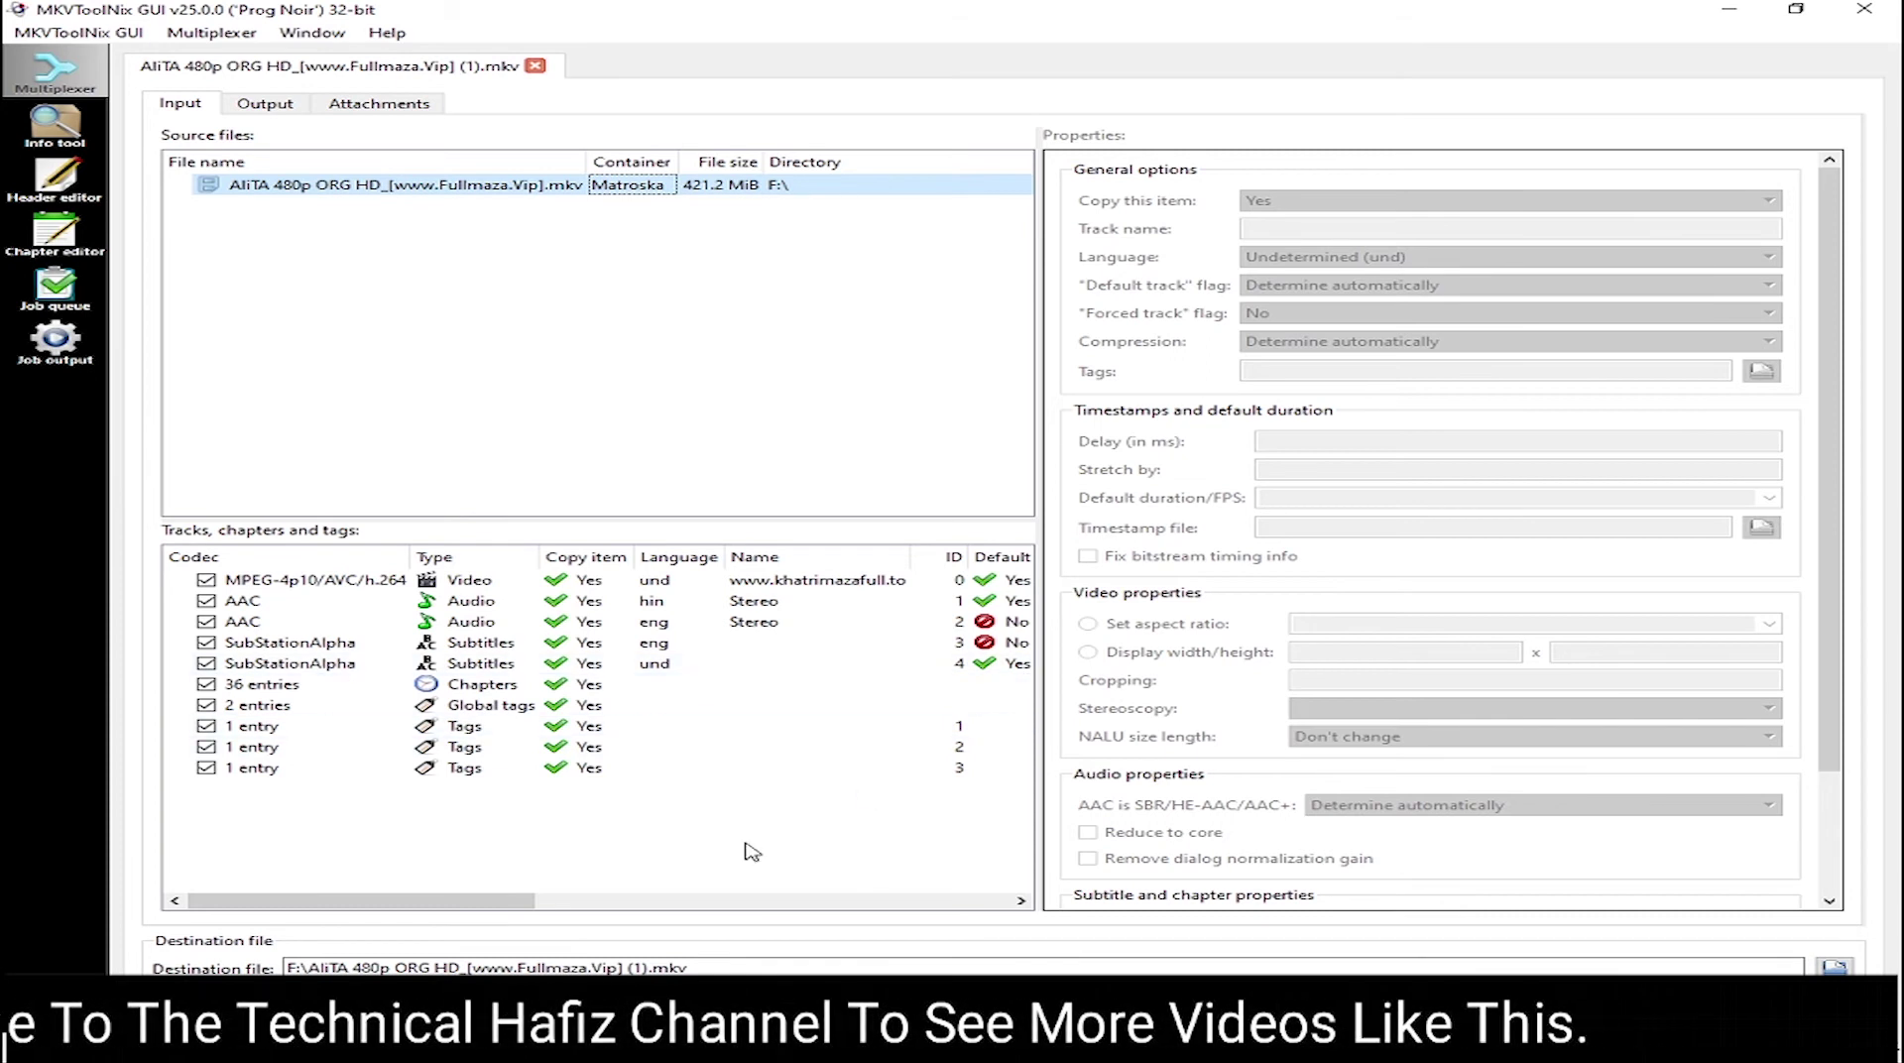
{"action": "mouse_move", "coordinate": [476, 902]}
{"action": "left_mouse_down"}
{"action": "mouse_move", "coordinate": [953, 902]}
{"action": "mouse_move", "coordinate": [476, 903]}
{"action": "left_mouse_up"}
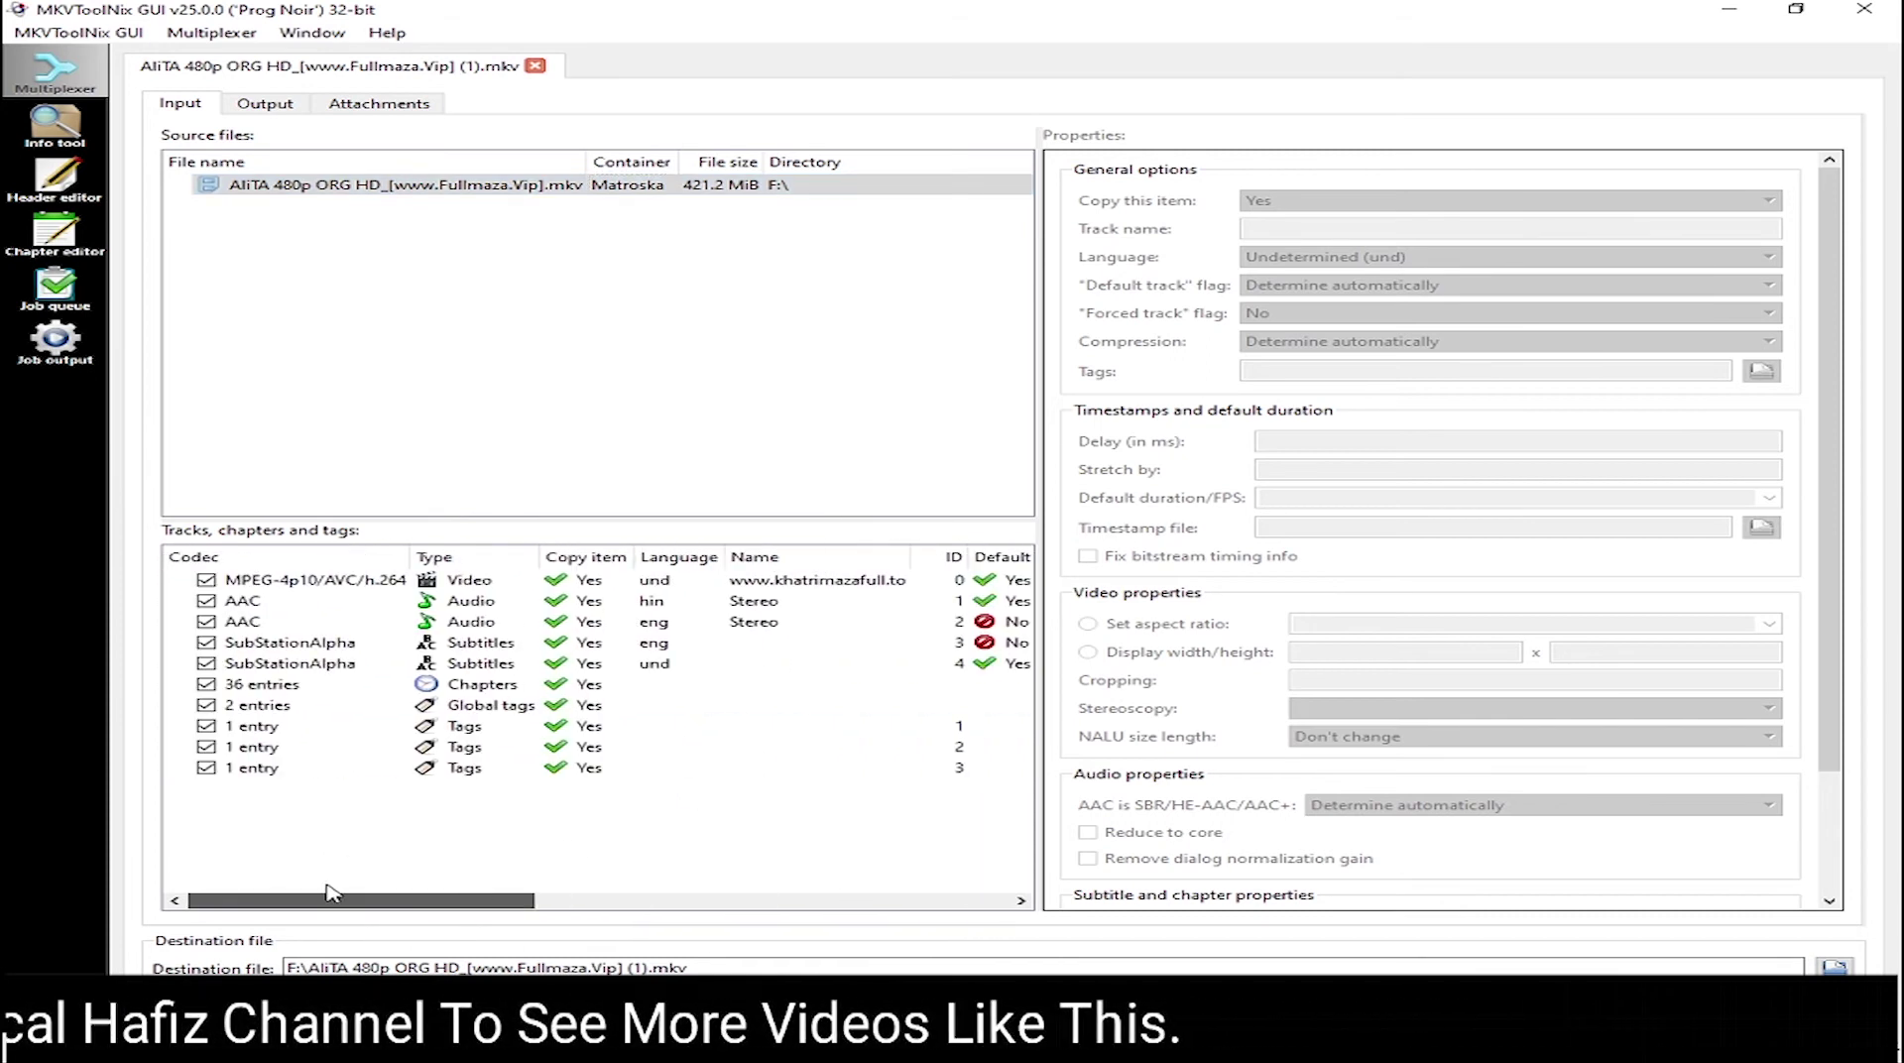
{"action": "left_click_drag", "start_coordinate": [1038, 731], "coordinate": [1530, 725]}
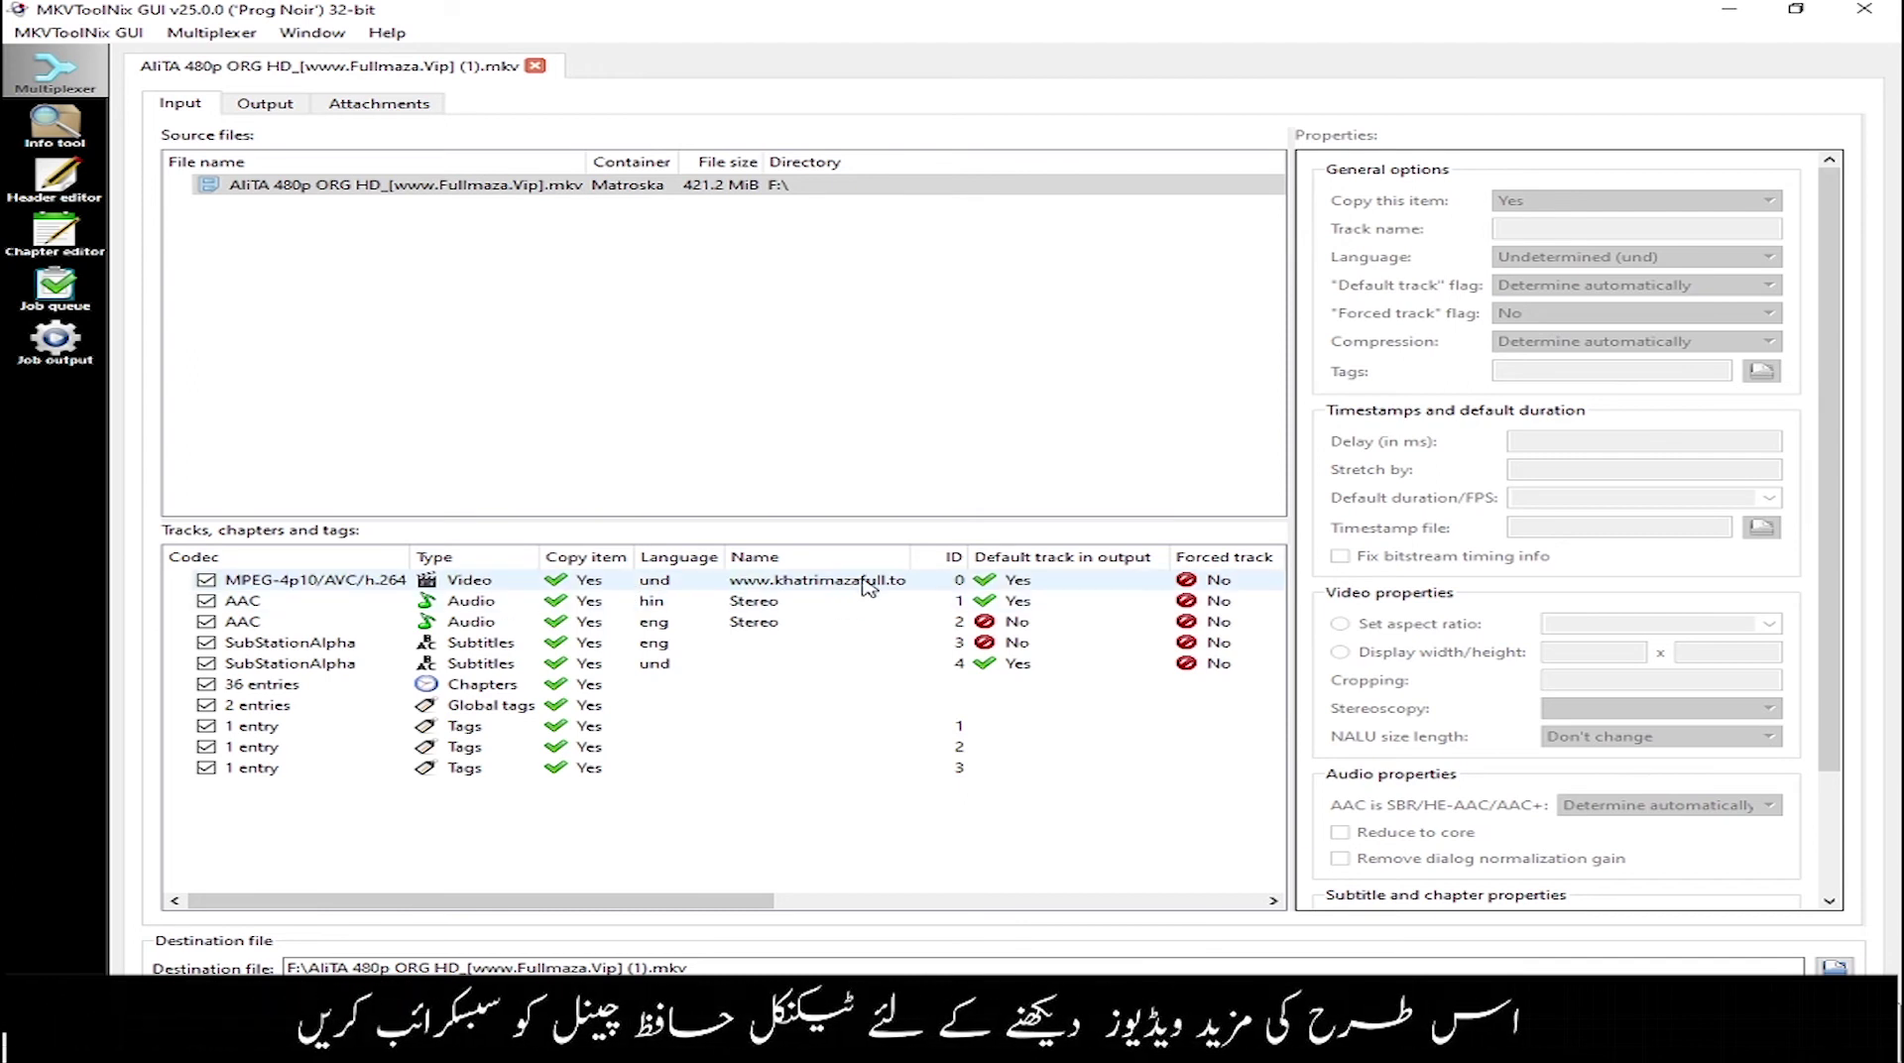
{"action": "left_click", "coordinate": [905, 585]}
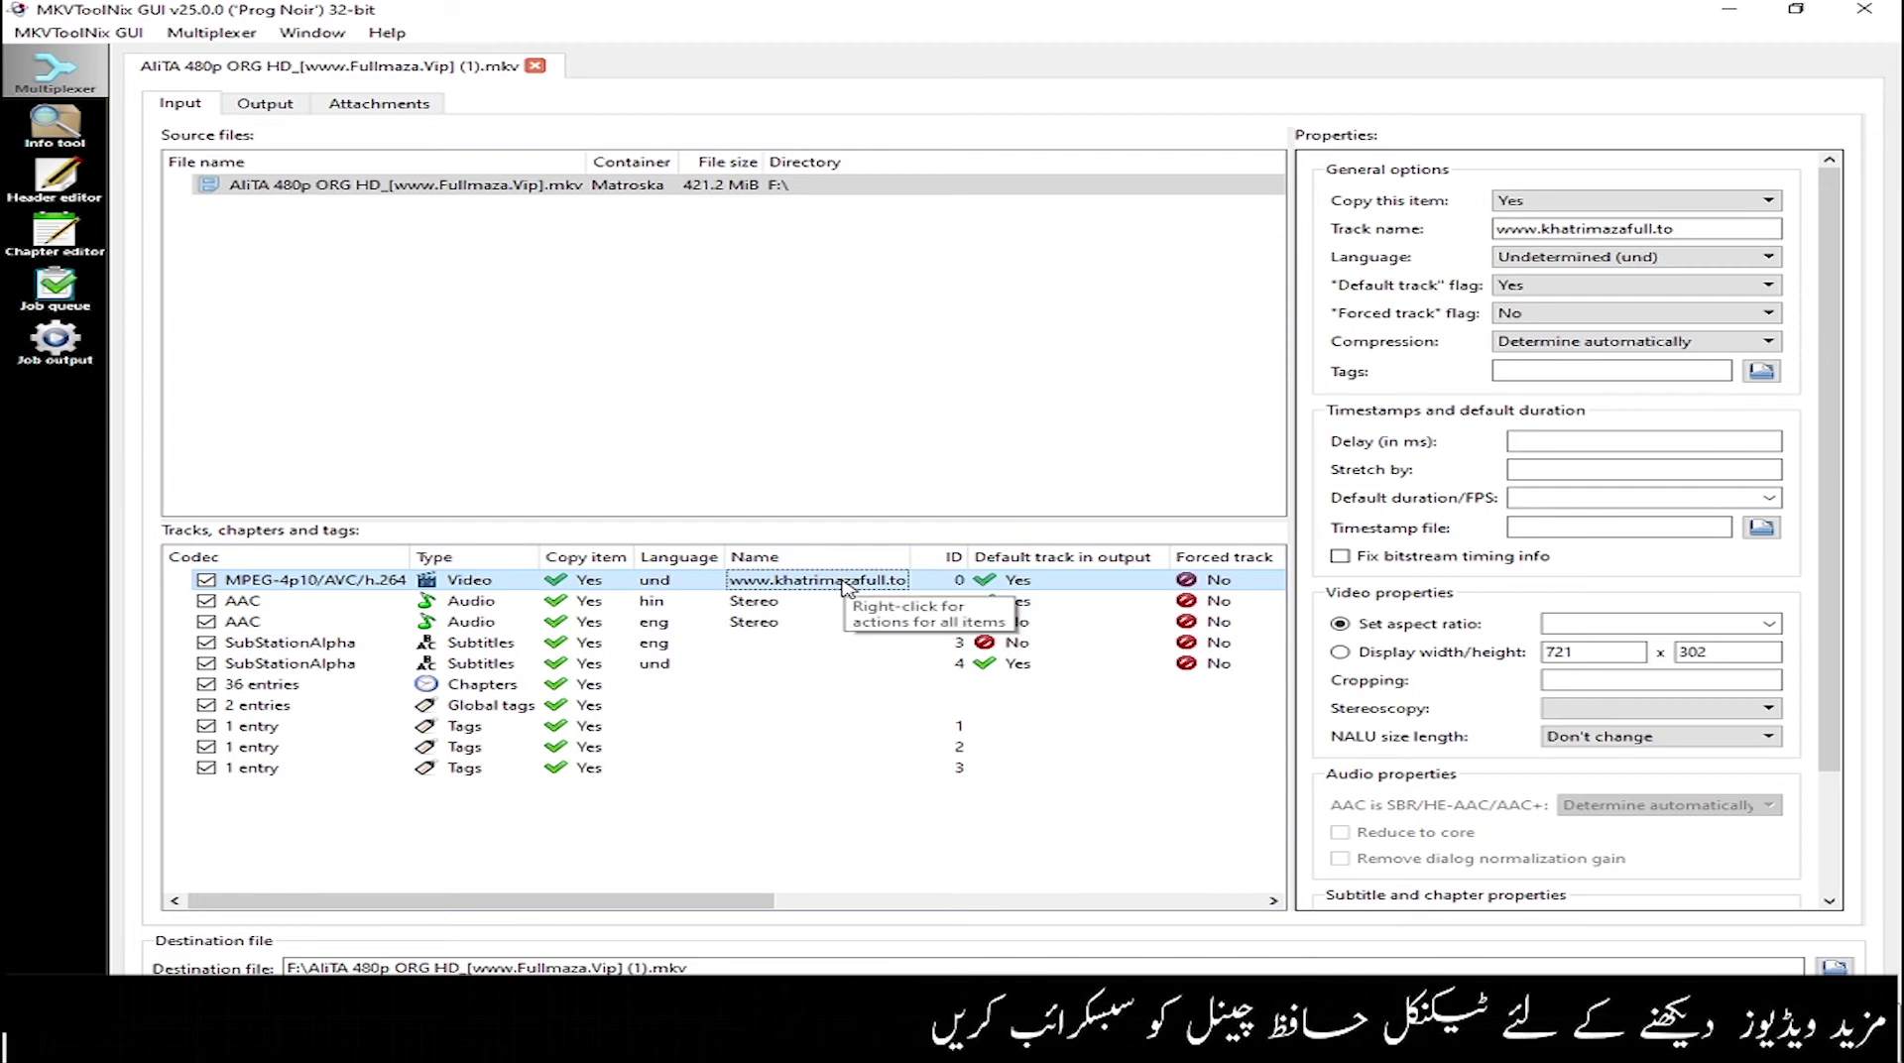
{"action": "left_click", "coordinate": [772, 604]}
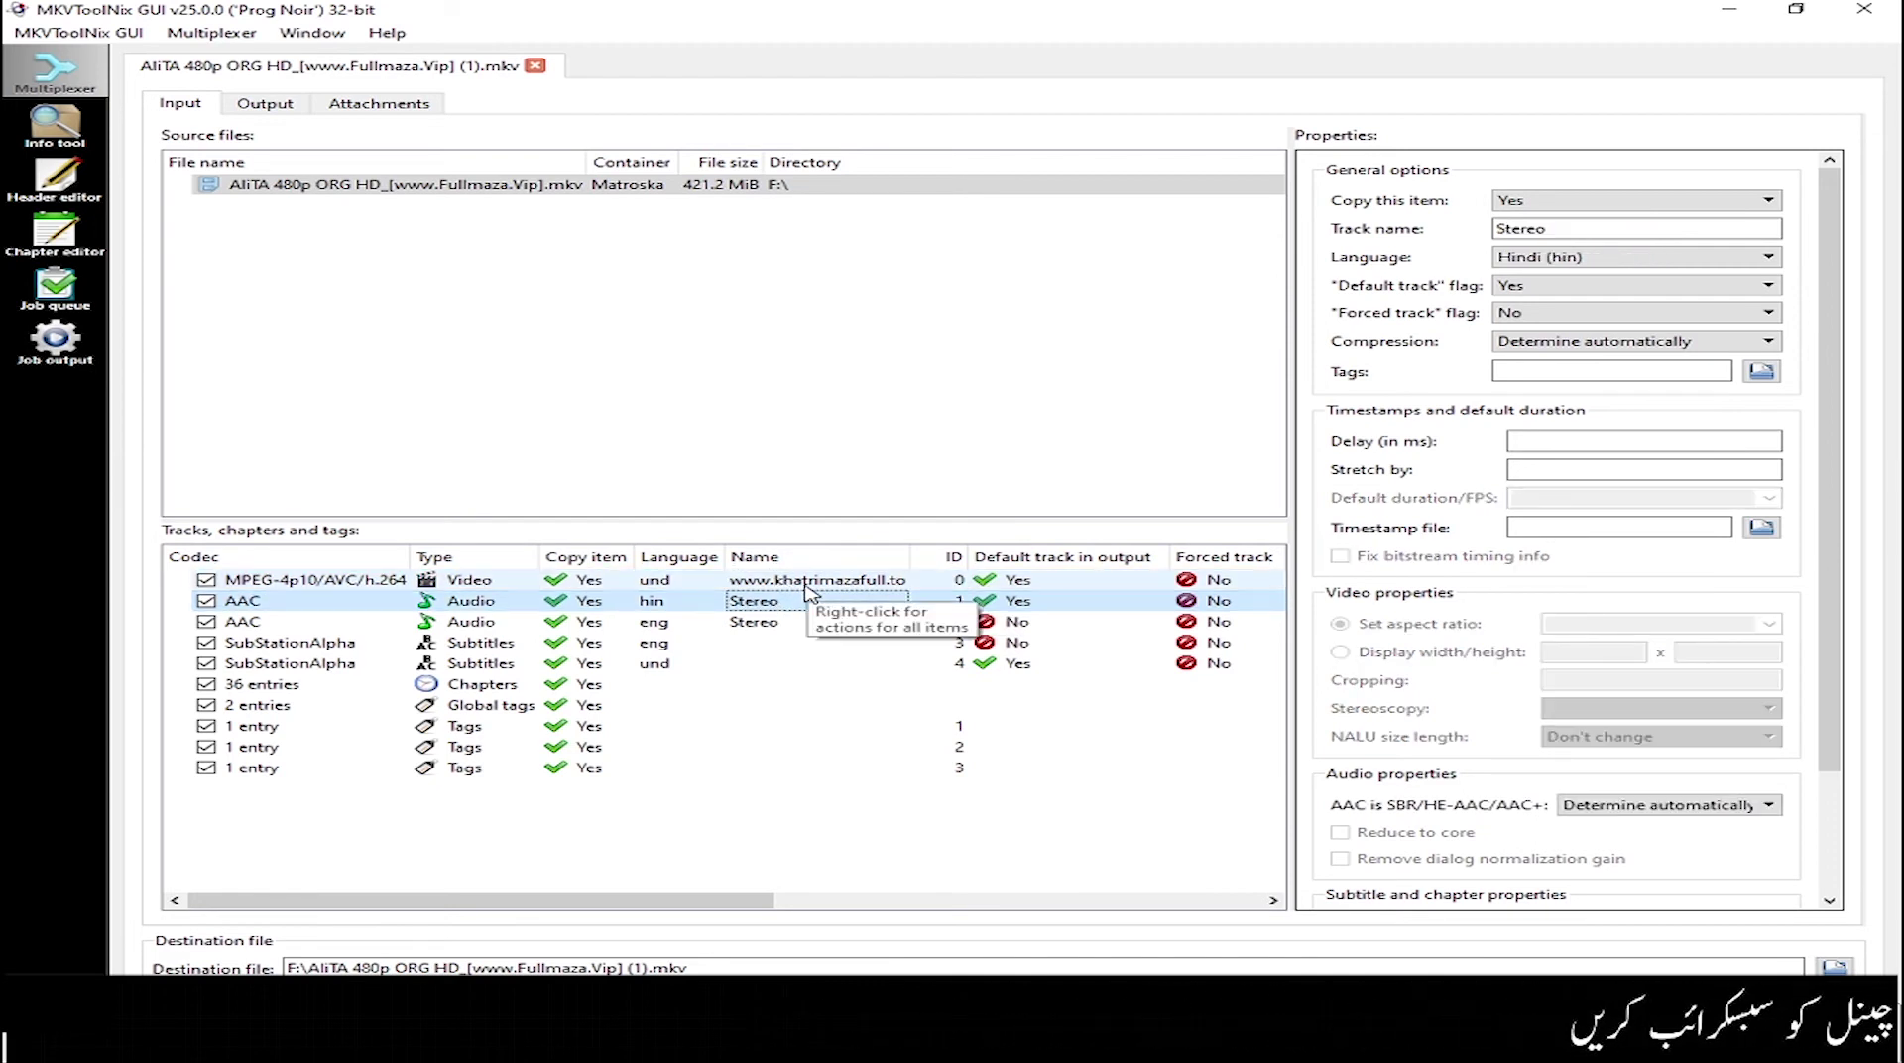
{"action": "left_click", "coordinate": [808, 582]}
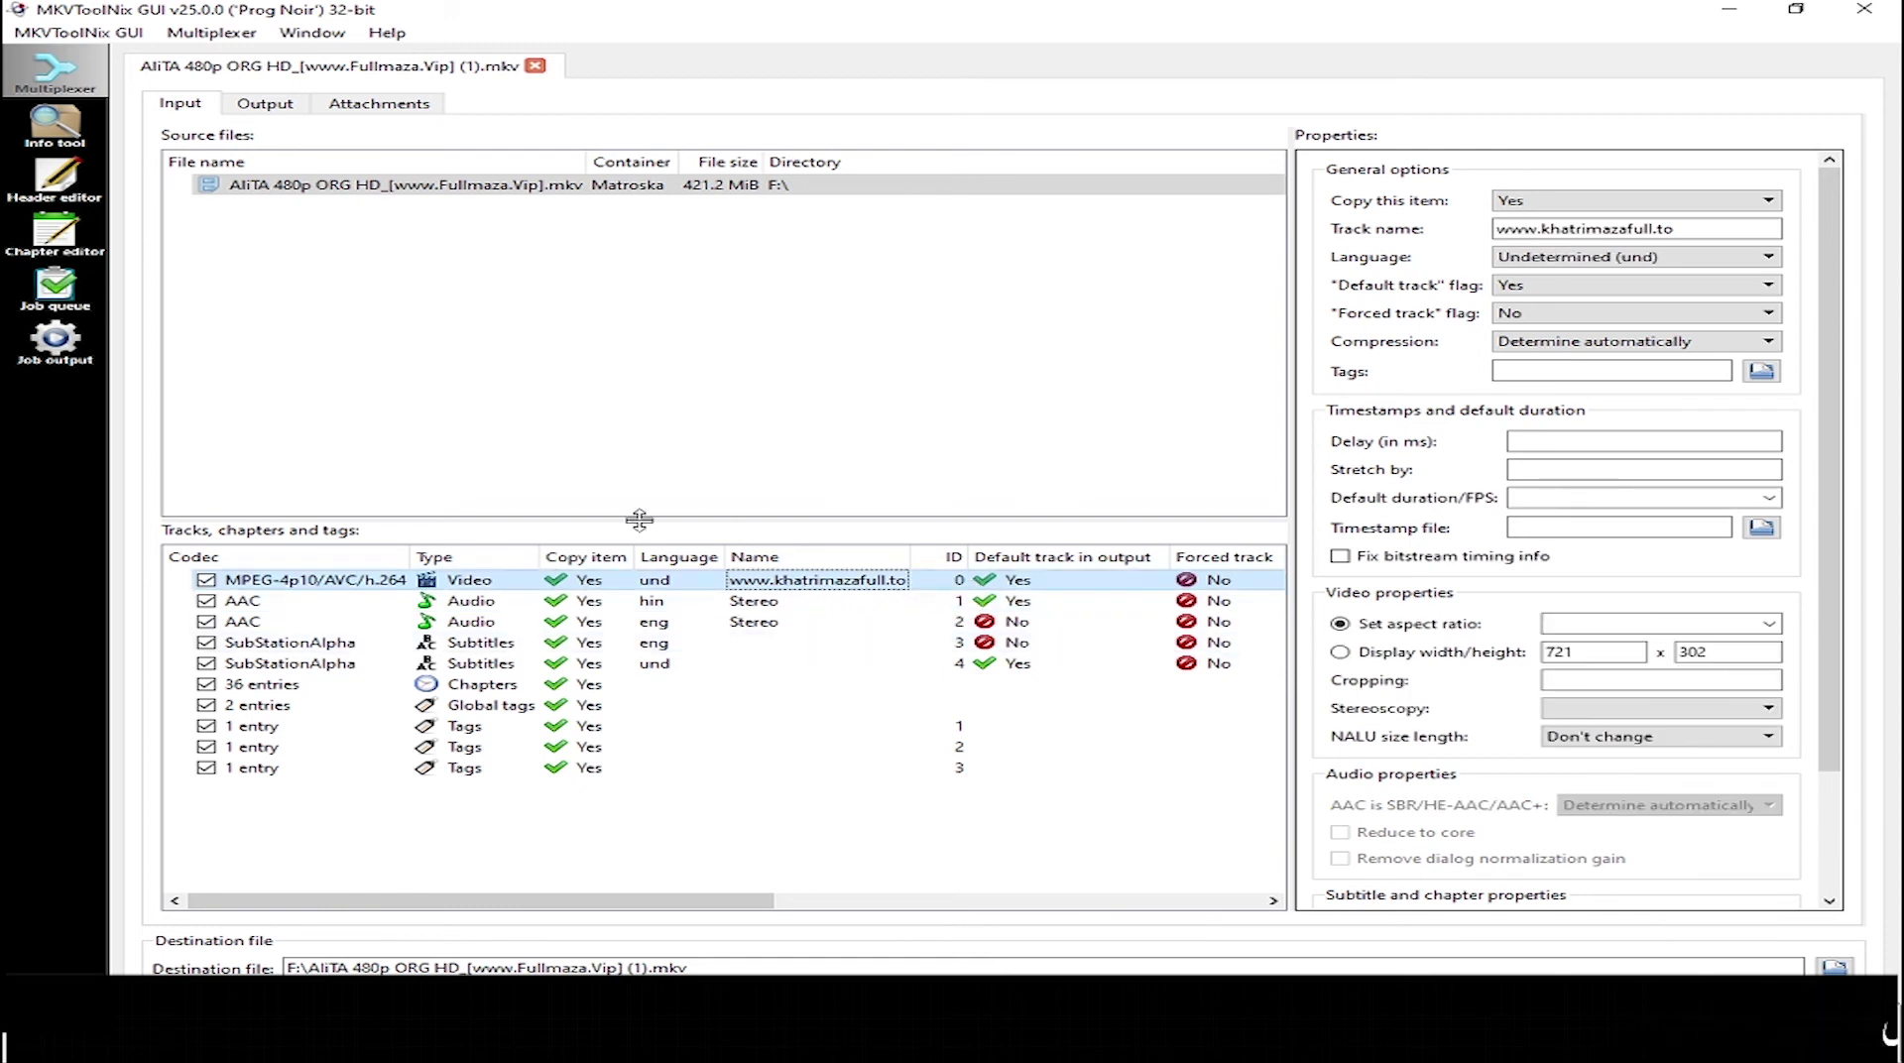
- Minimize MKVToolNix and bring up Local Disk (F:) in File Explorer
{"action": "left_click", "coordinate": [1726, 9]}
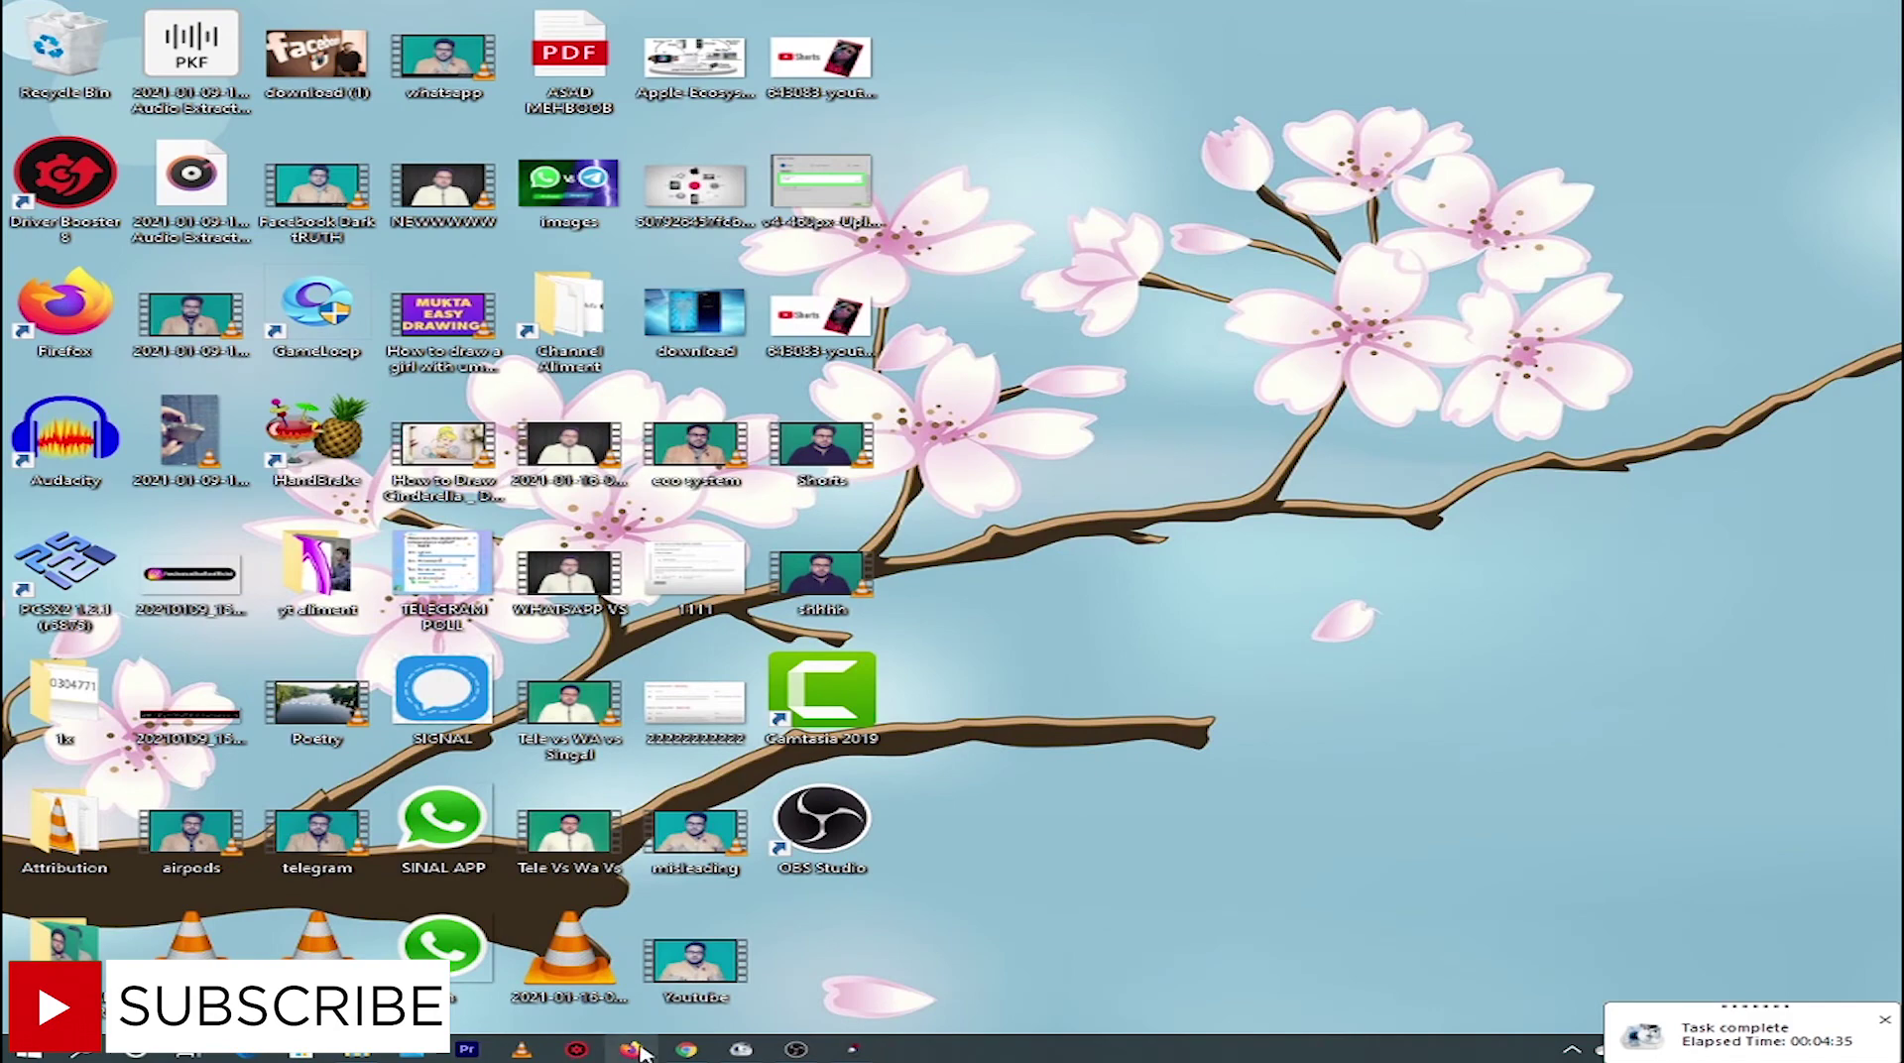
{"action": "left_click", "coordinate": [387, 1055]}
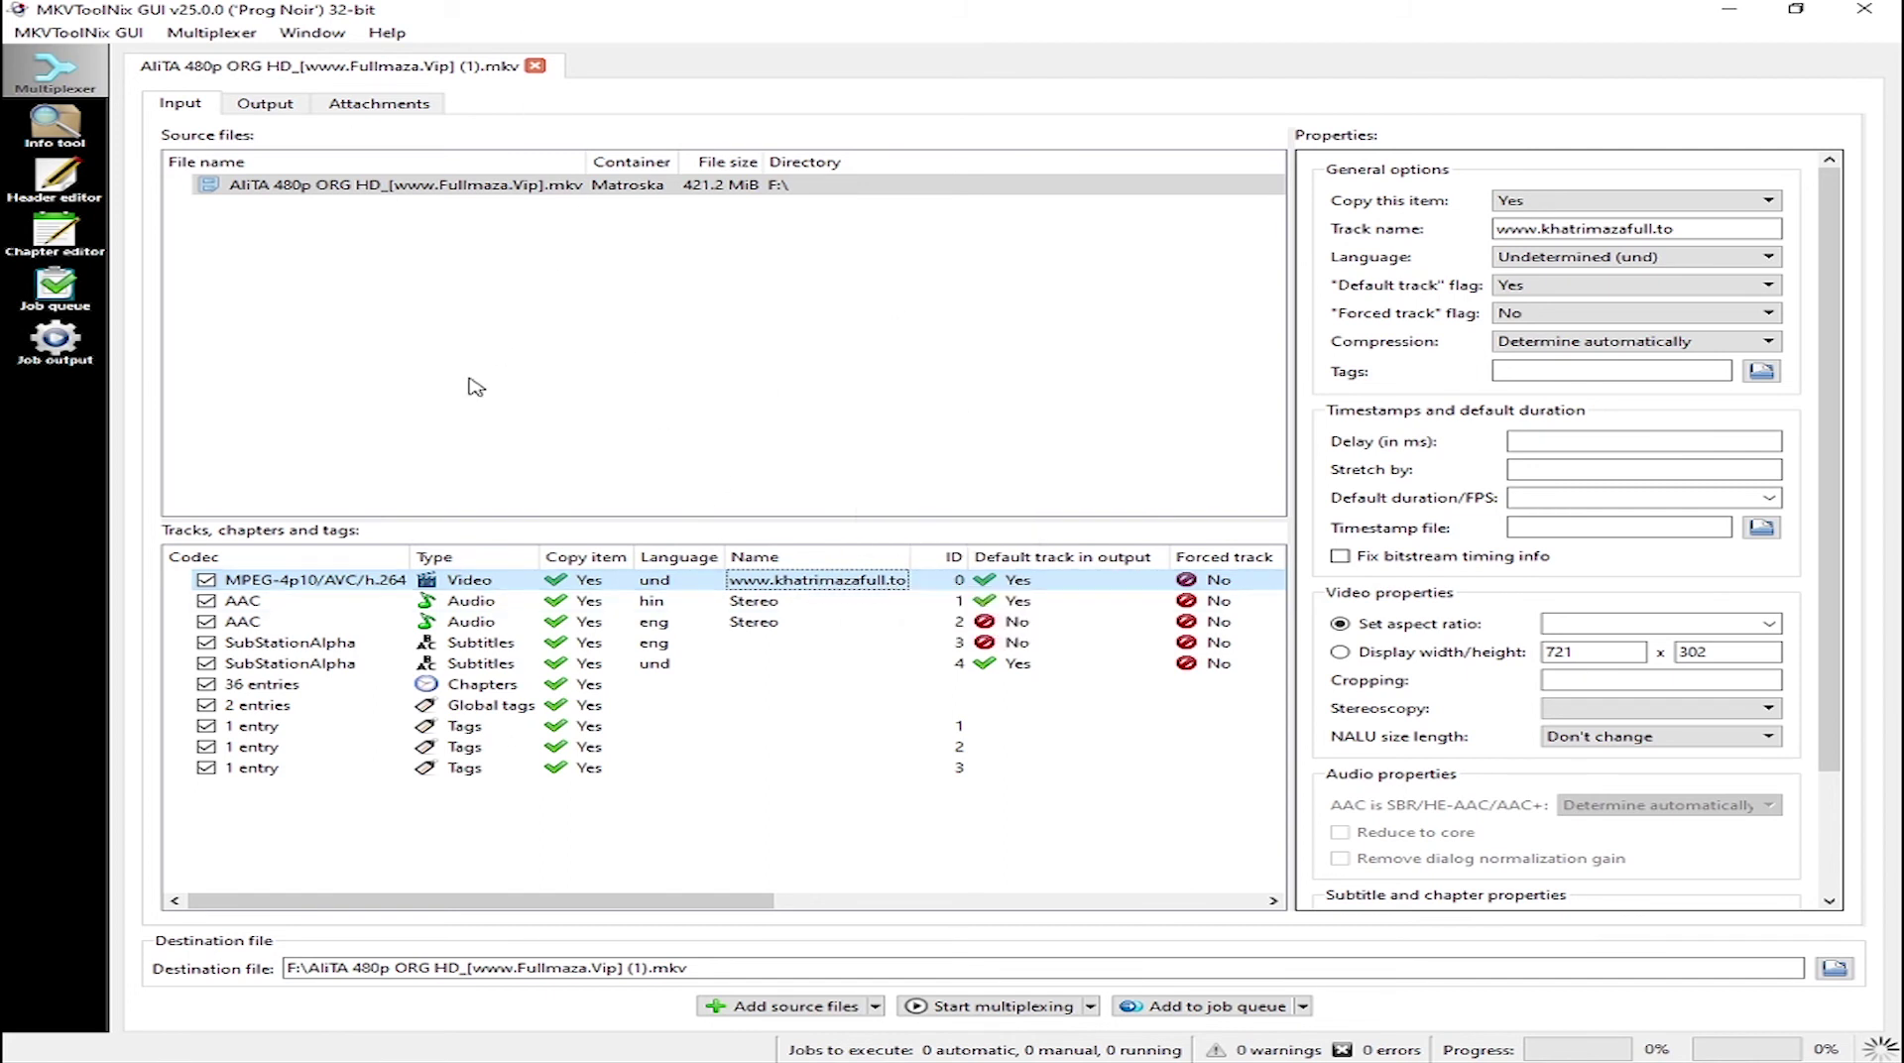
{"action": "left_click", "coordinate": [1729, 9]}
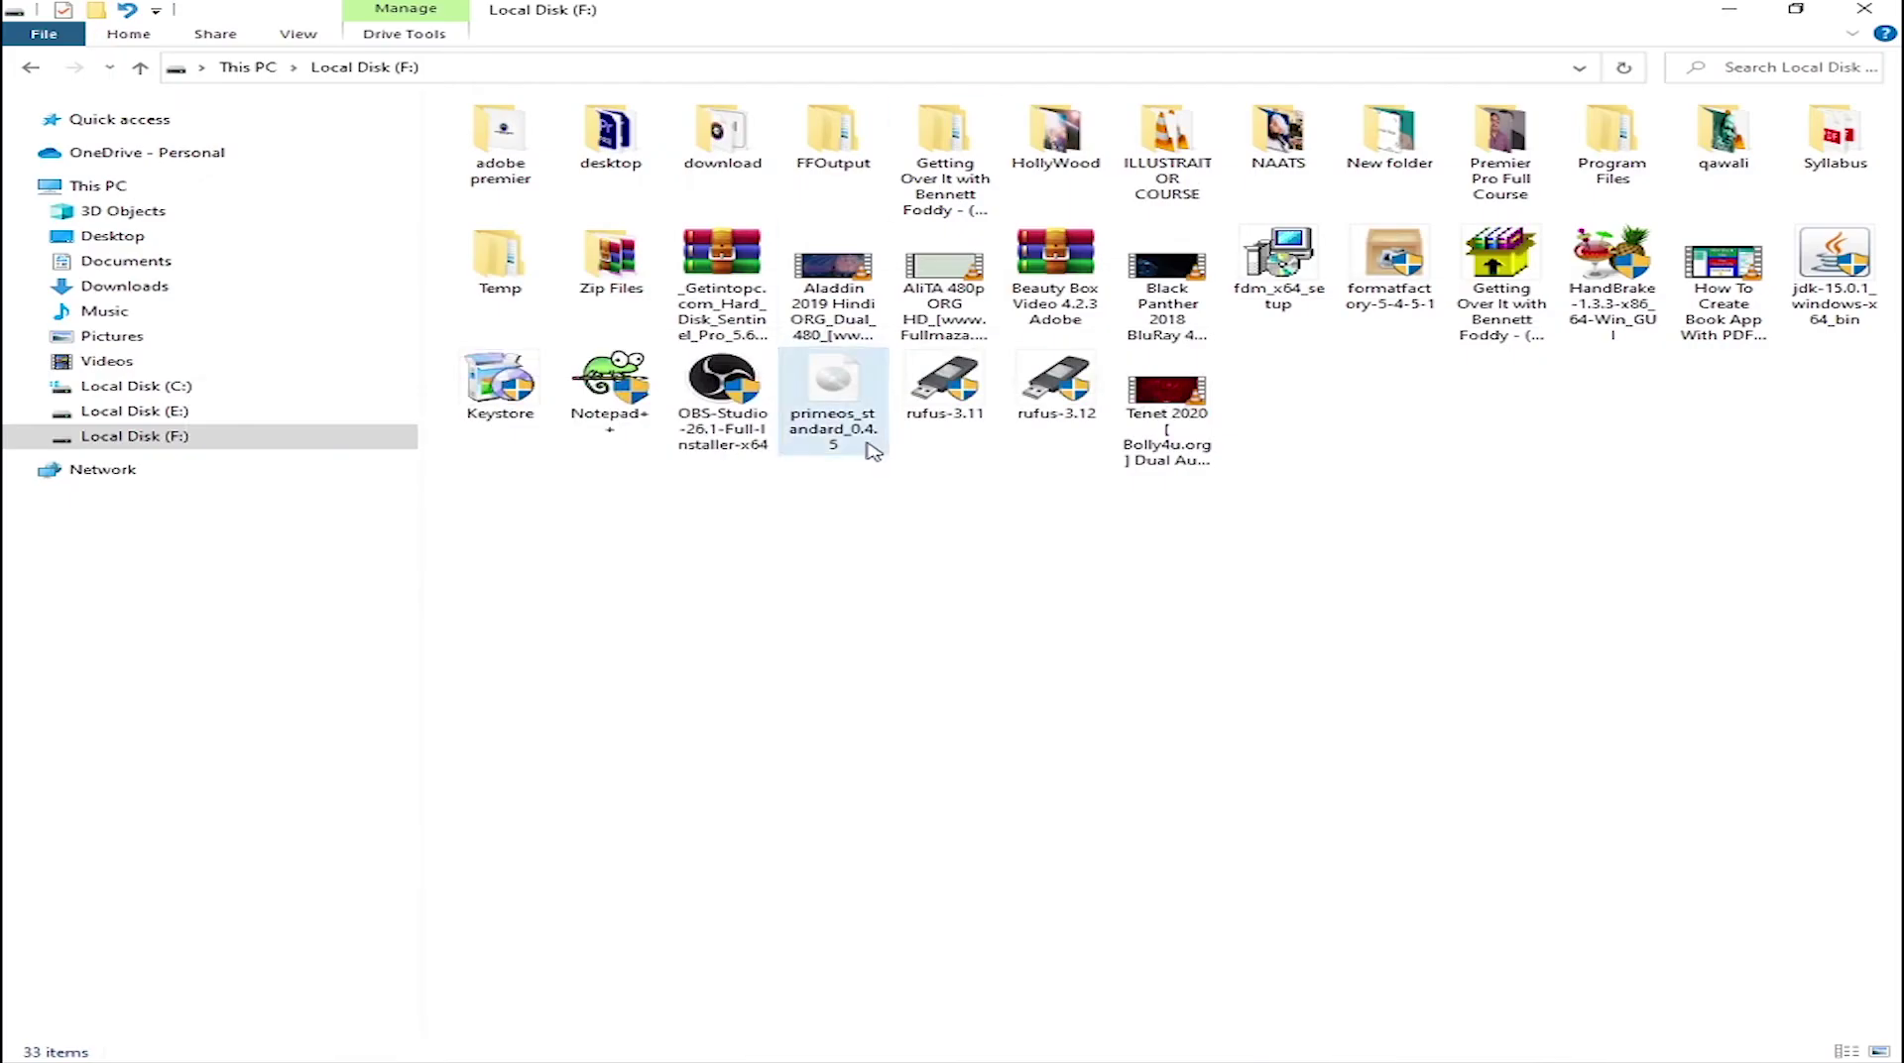
{"action": "right_click", "coordinate": [573, 596]}
{"action": "left_click", "coordinate": [714, 711]}
- Rename the AliTA video file to "AliTA 480p ORG HD", deleting the website tag from its name
{"action": "left_click", "coordinate": [950, 297]}
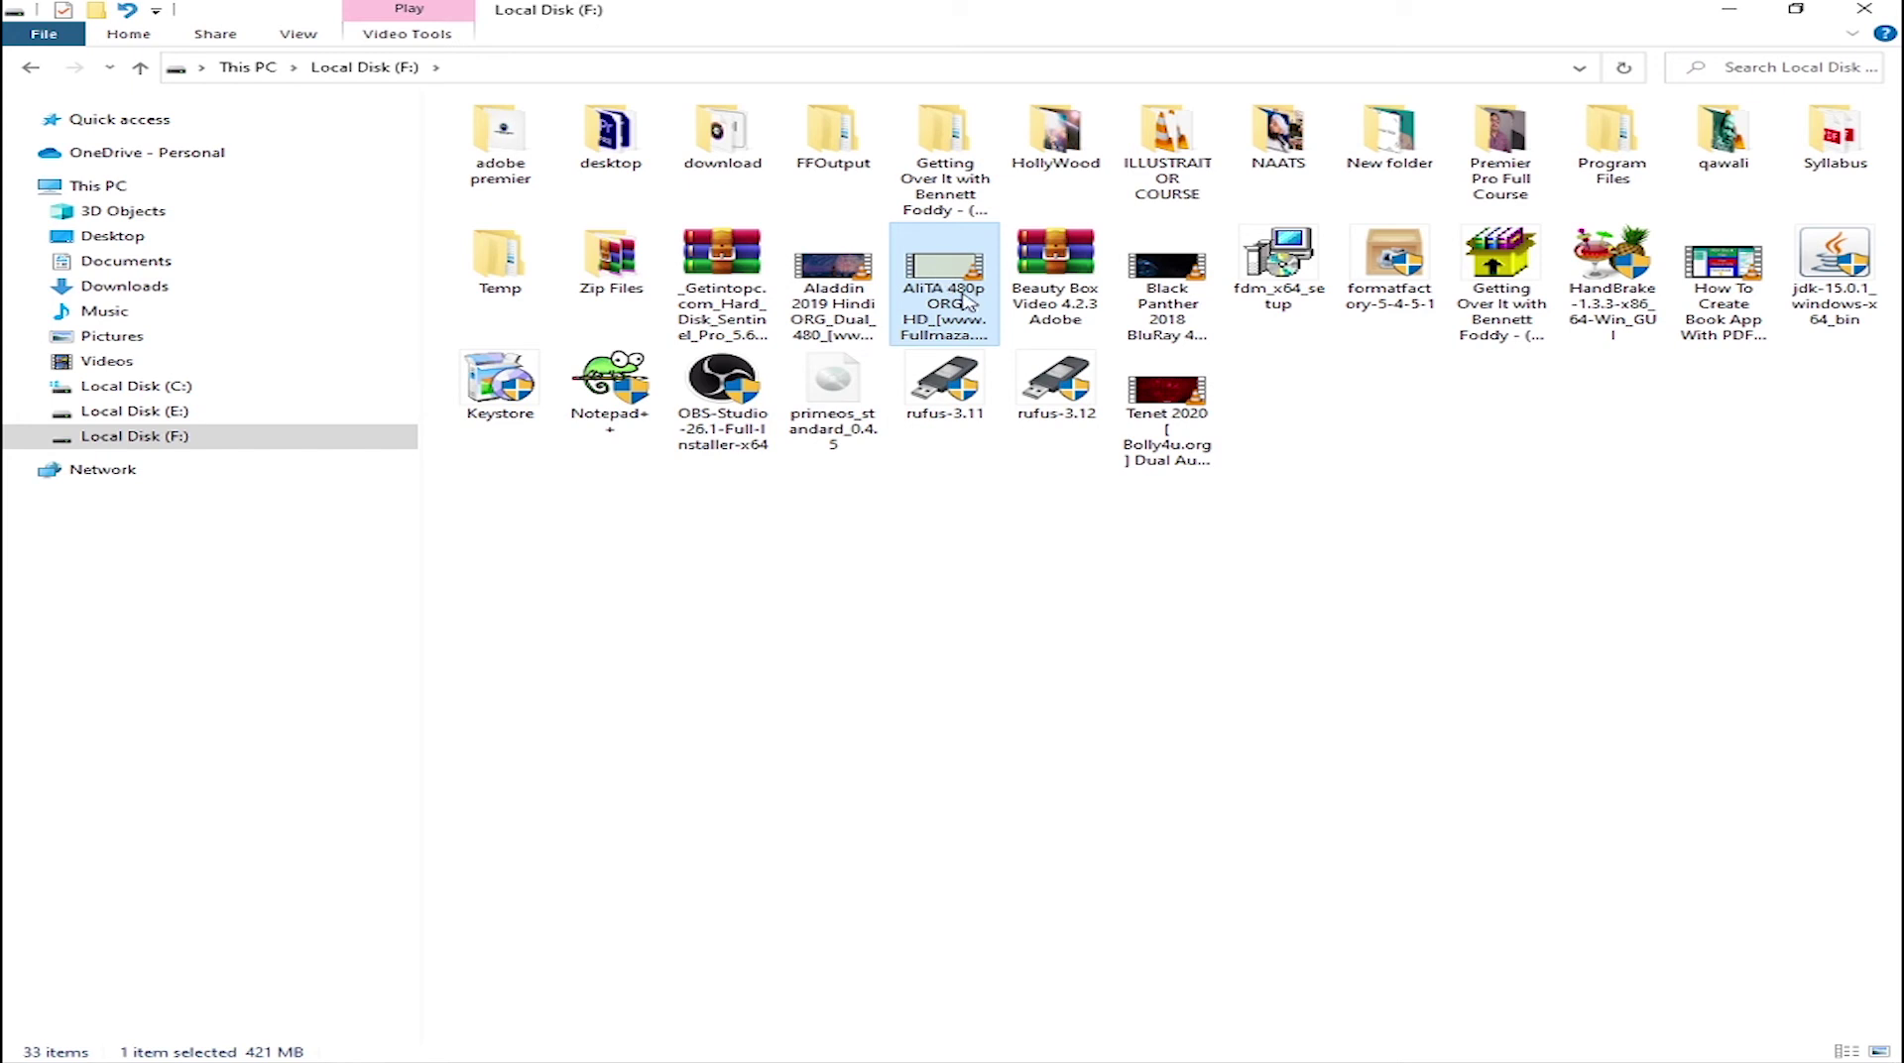
{"action": "left_click", "coordinate": [945, 321]}
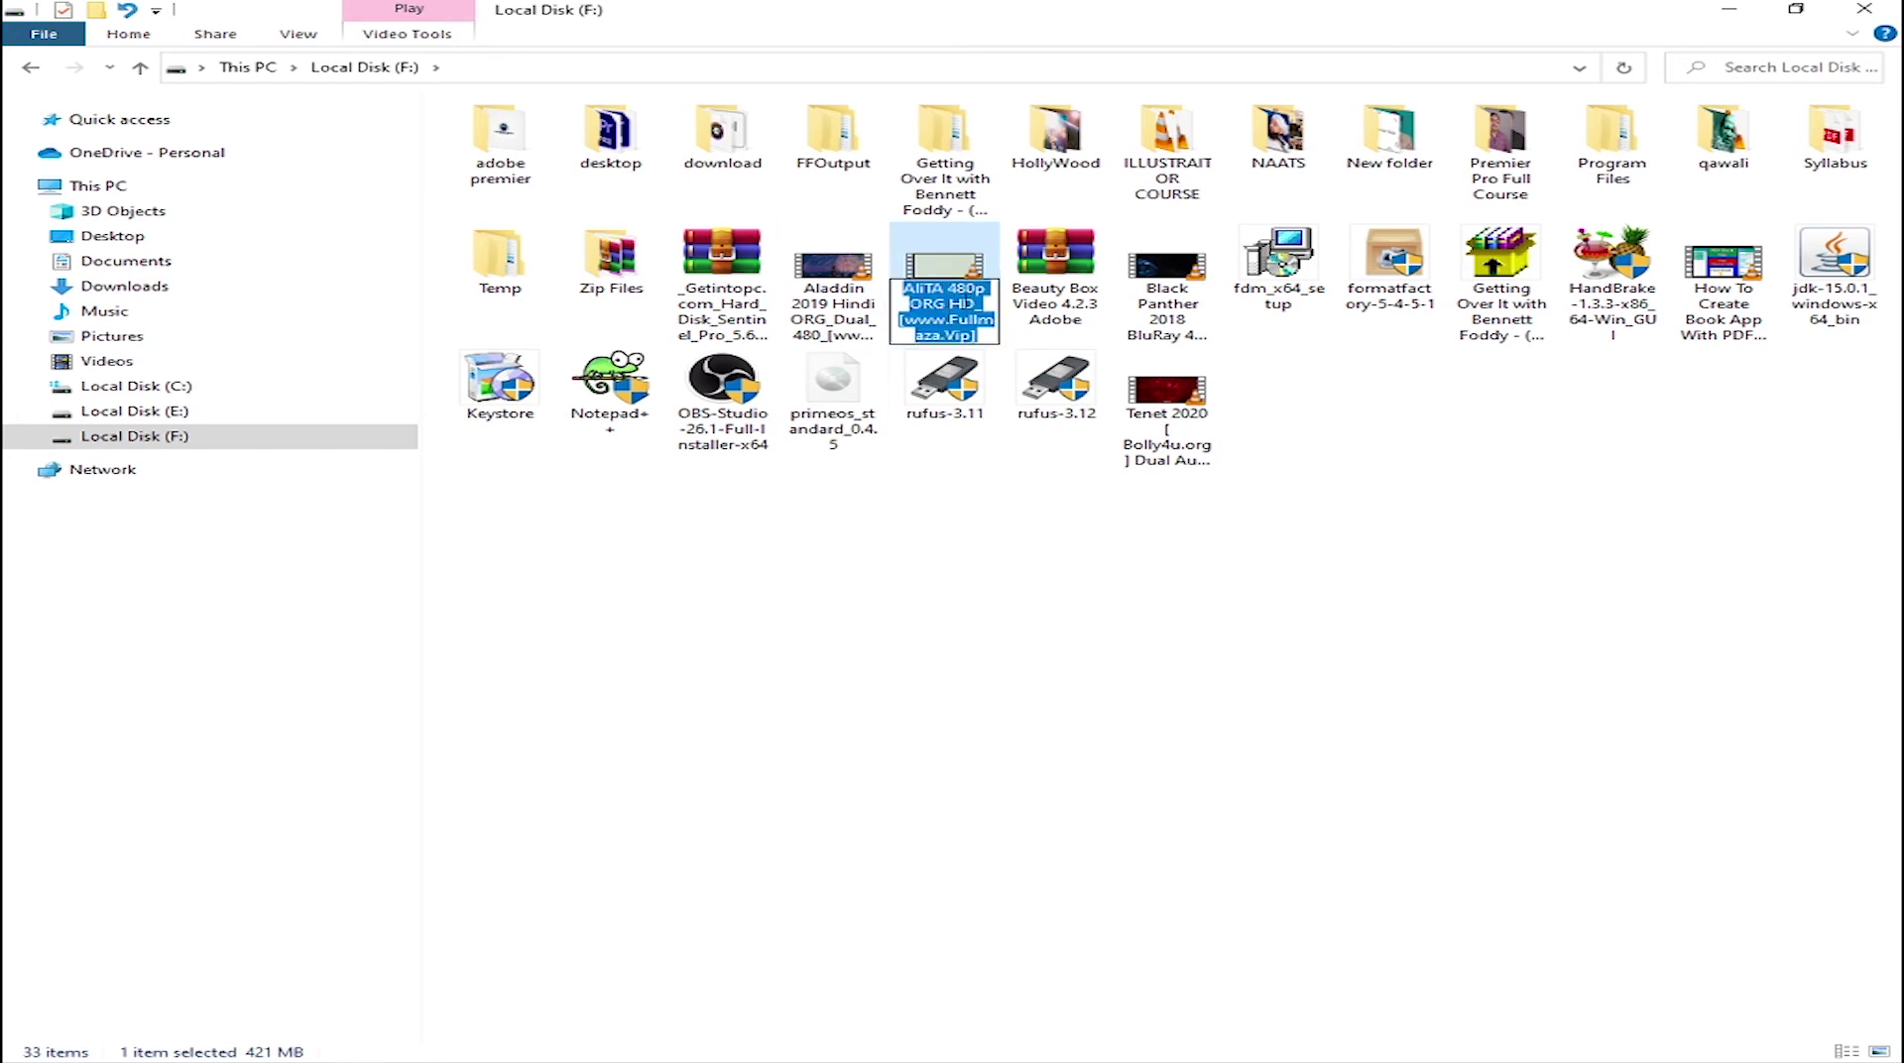
{"action": "left_click", "coordinate": [911, 316]}
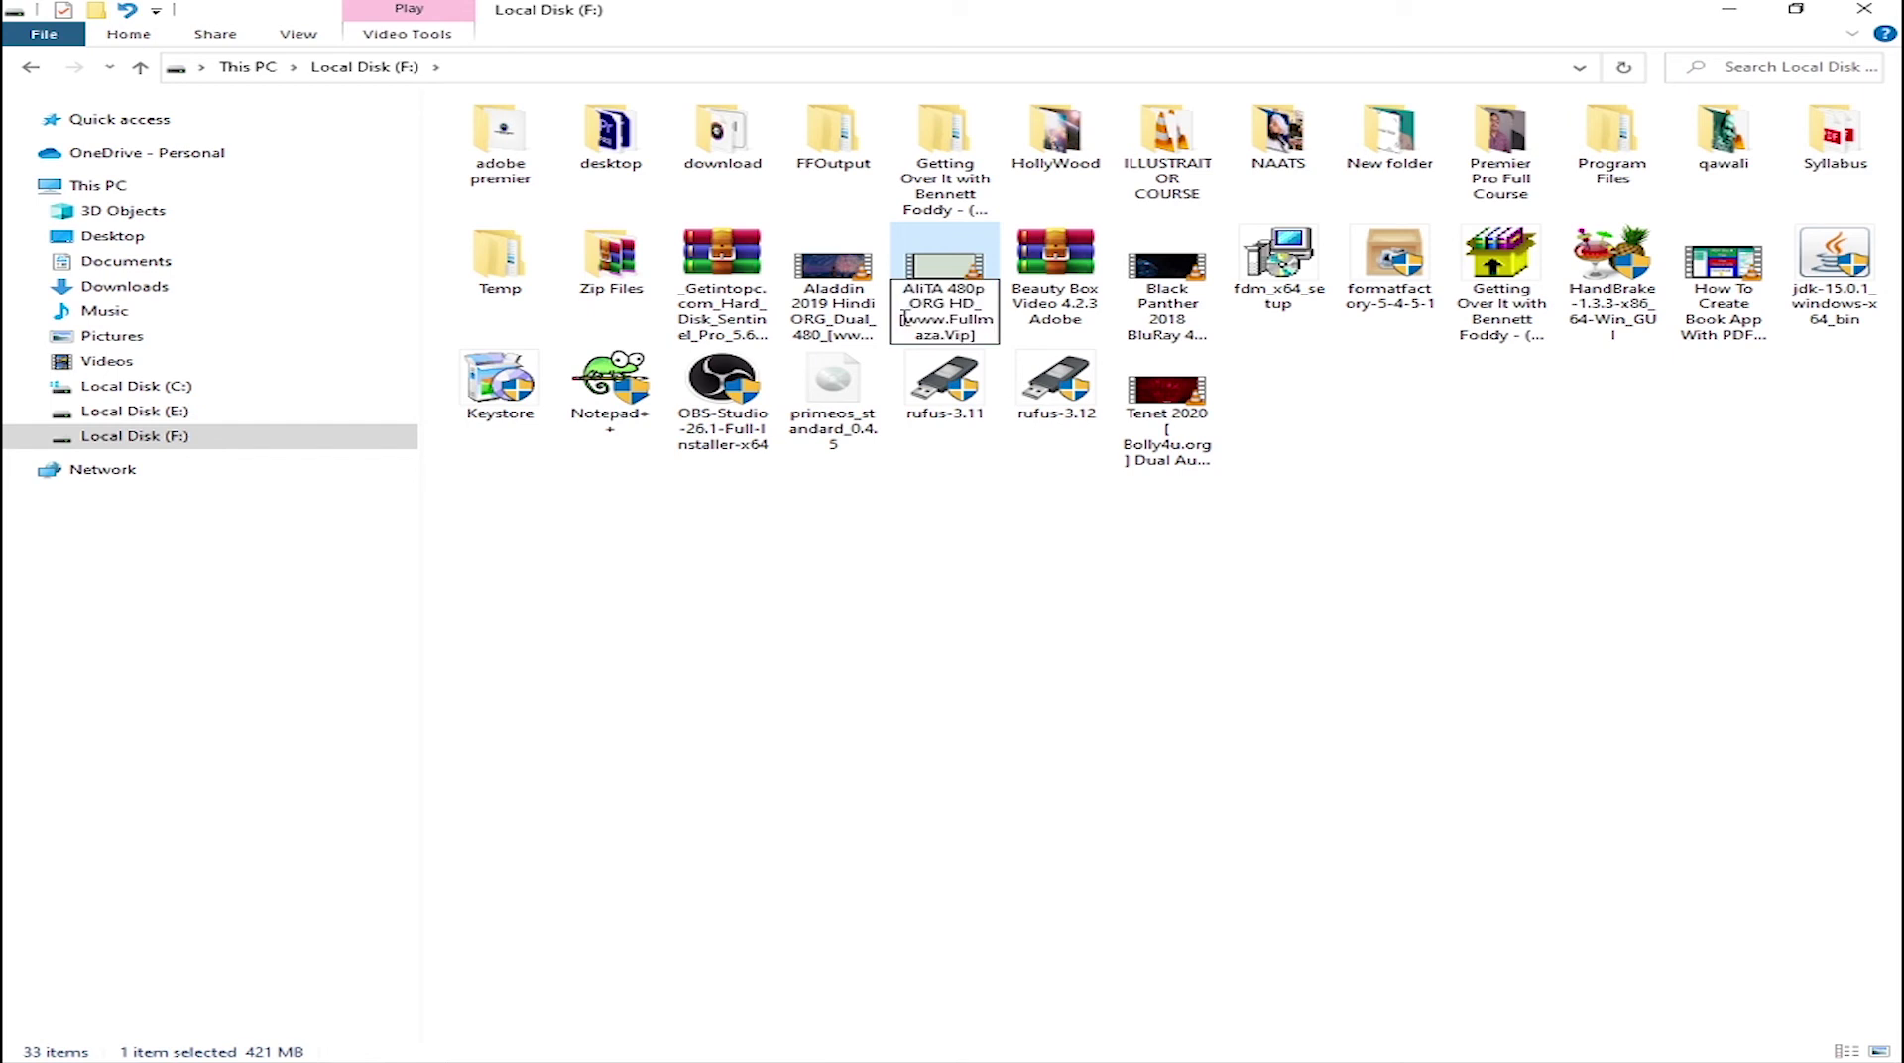
{"action": "left_click_drag", "start_coordinate": [901, 319], "coordinate": [1016, 338]}
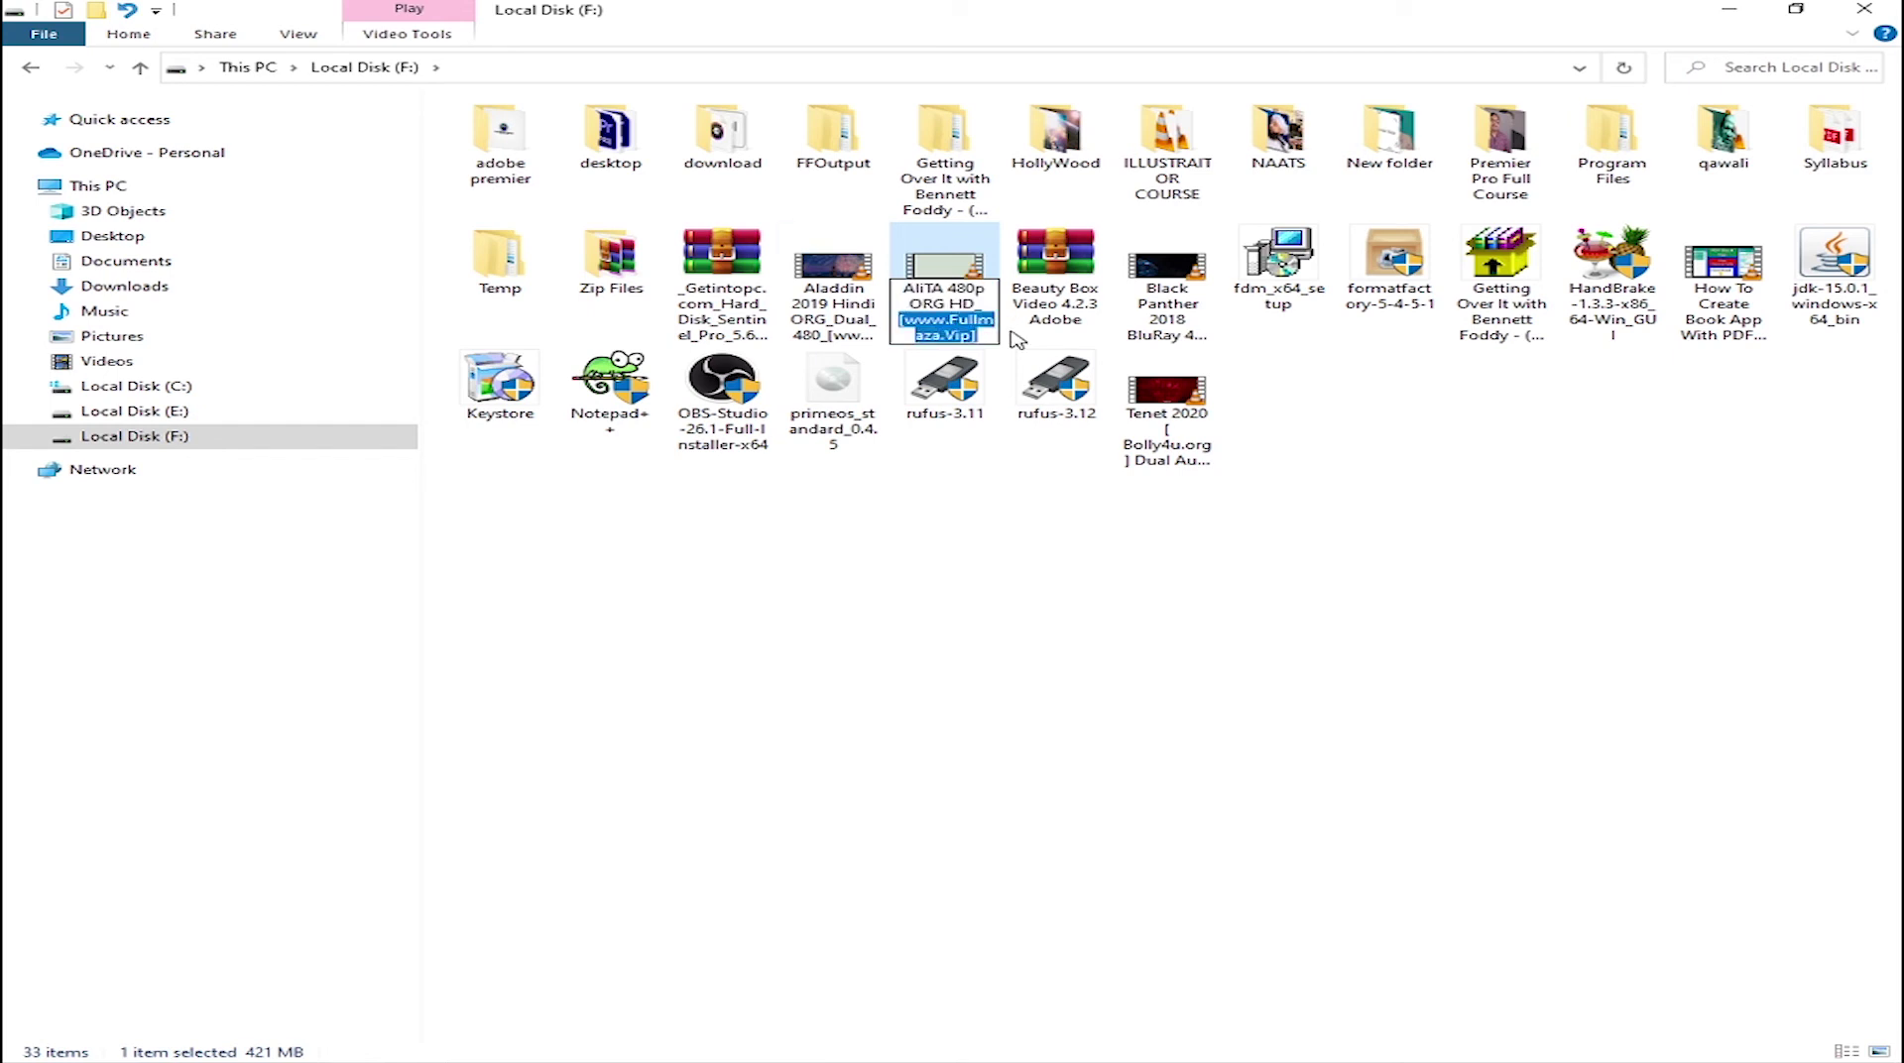
{"action": "key", "text": "BackSpace"}
{"action": "key", "text": "BackSpace"}
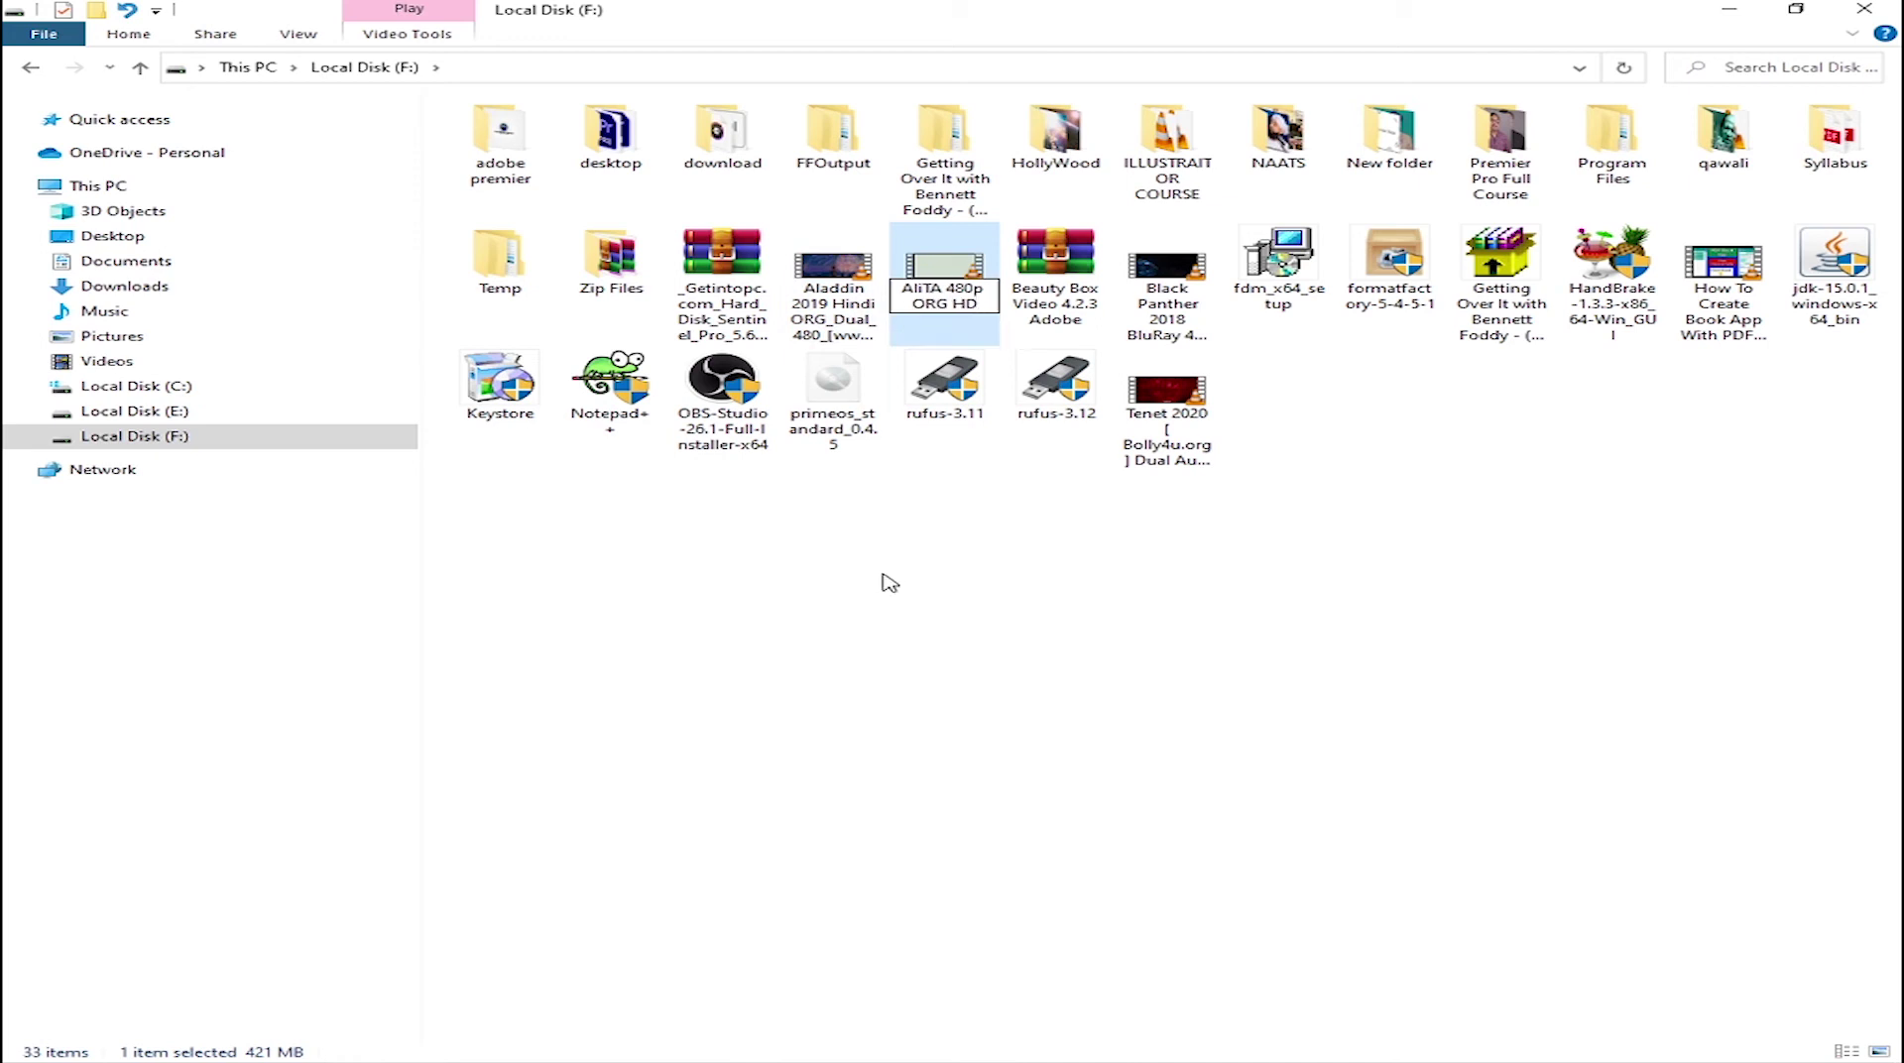
{"action": "left_click", "coordinate": [883, 582]}
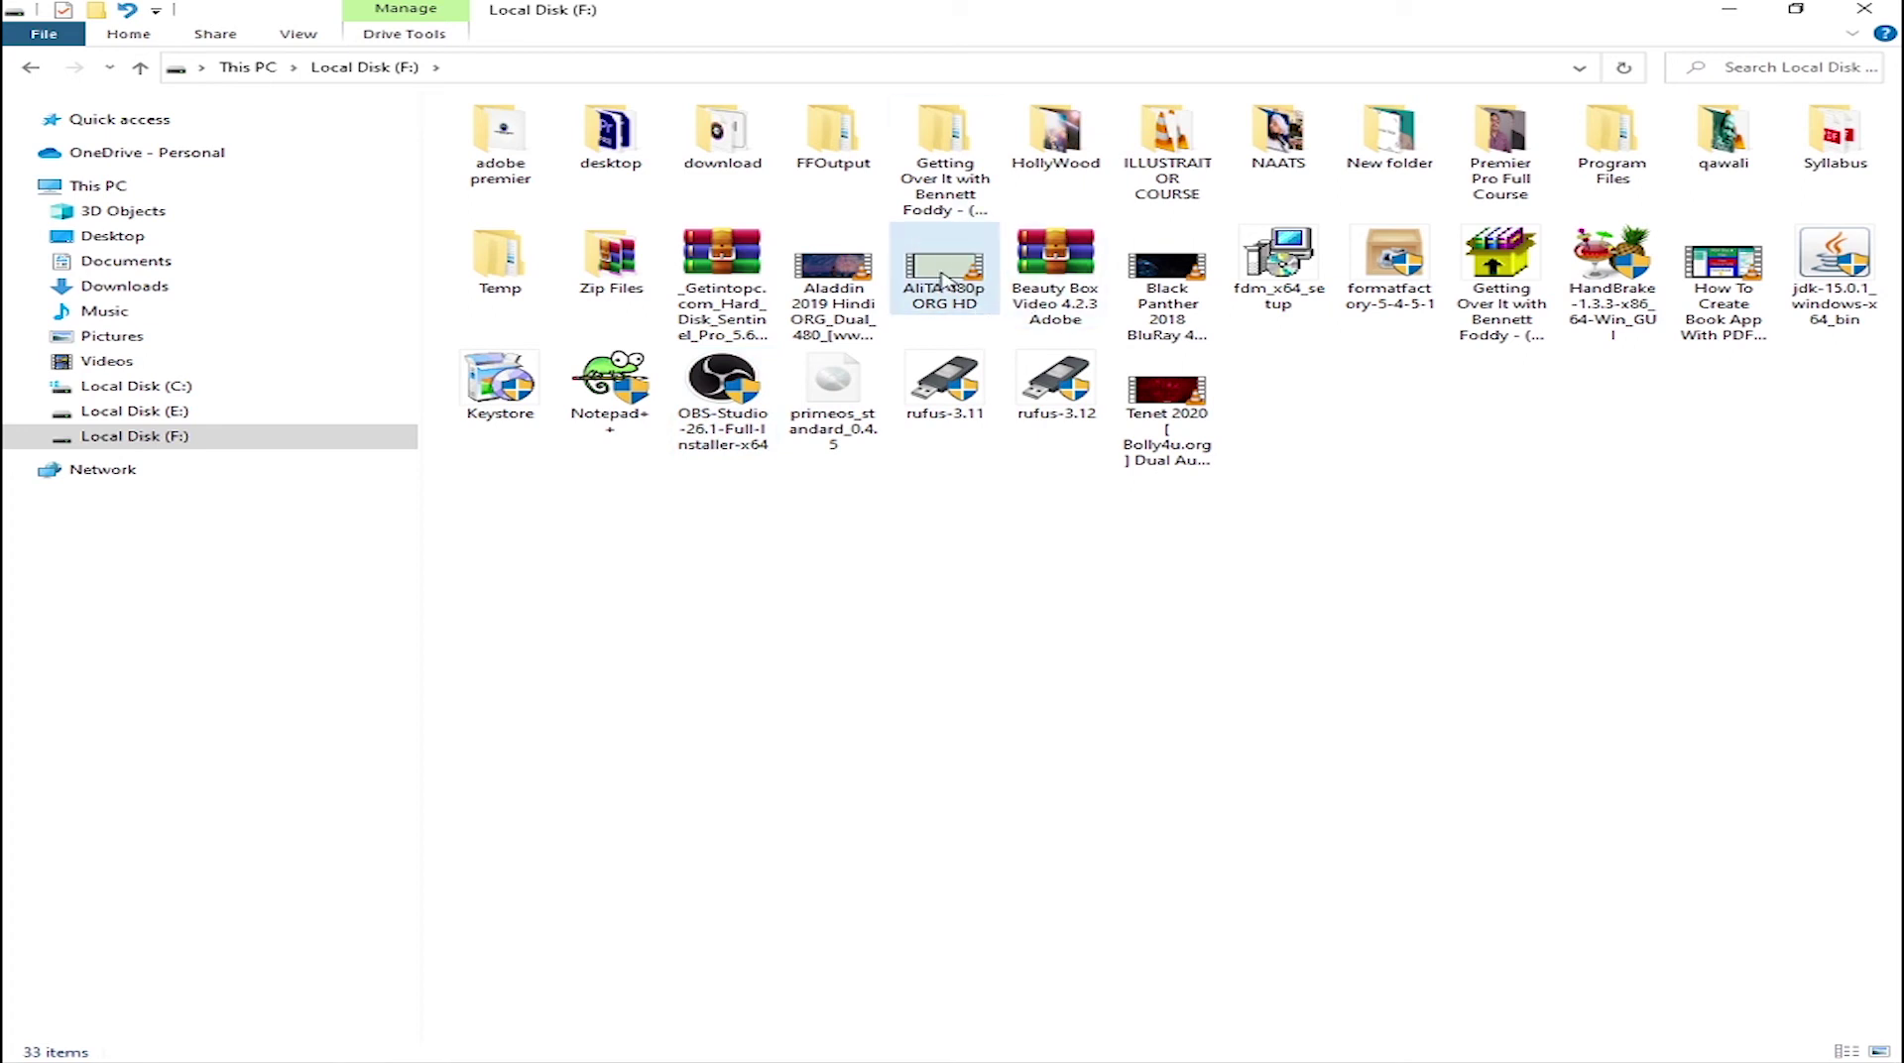
- Play the renamed AliTA video in VLC to check the title shown during playback, and close the player
{"action": "double_click", "coordinate": [943, 280]}
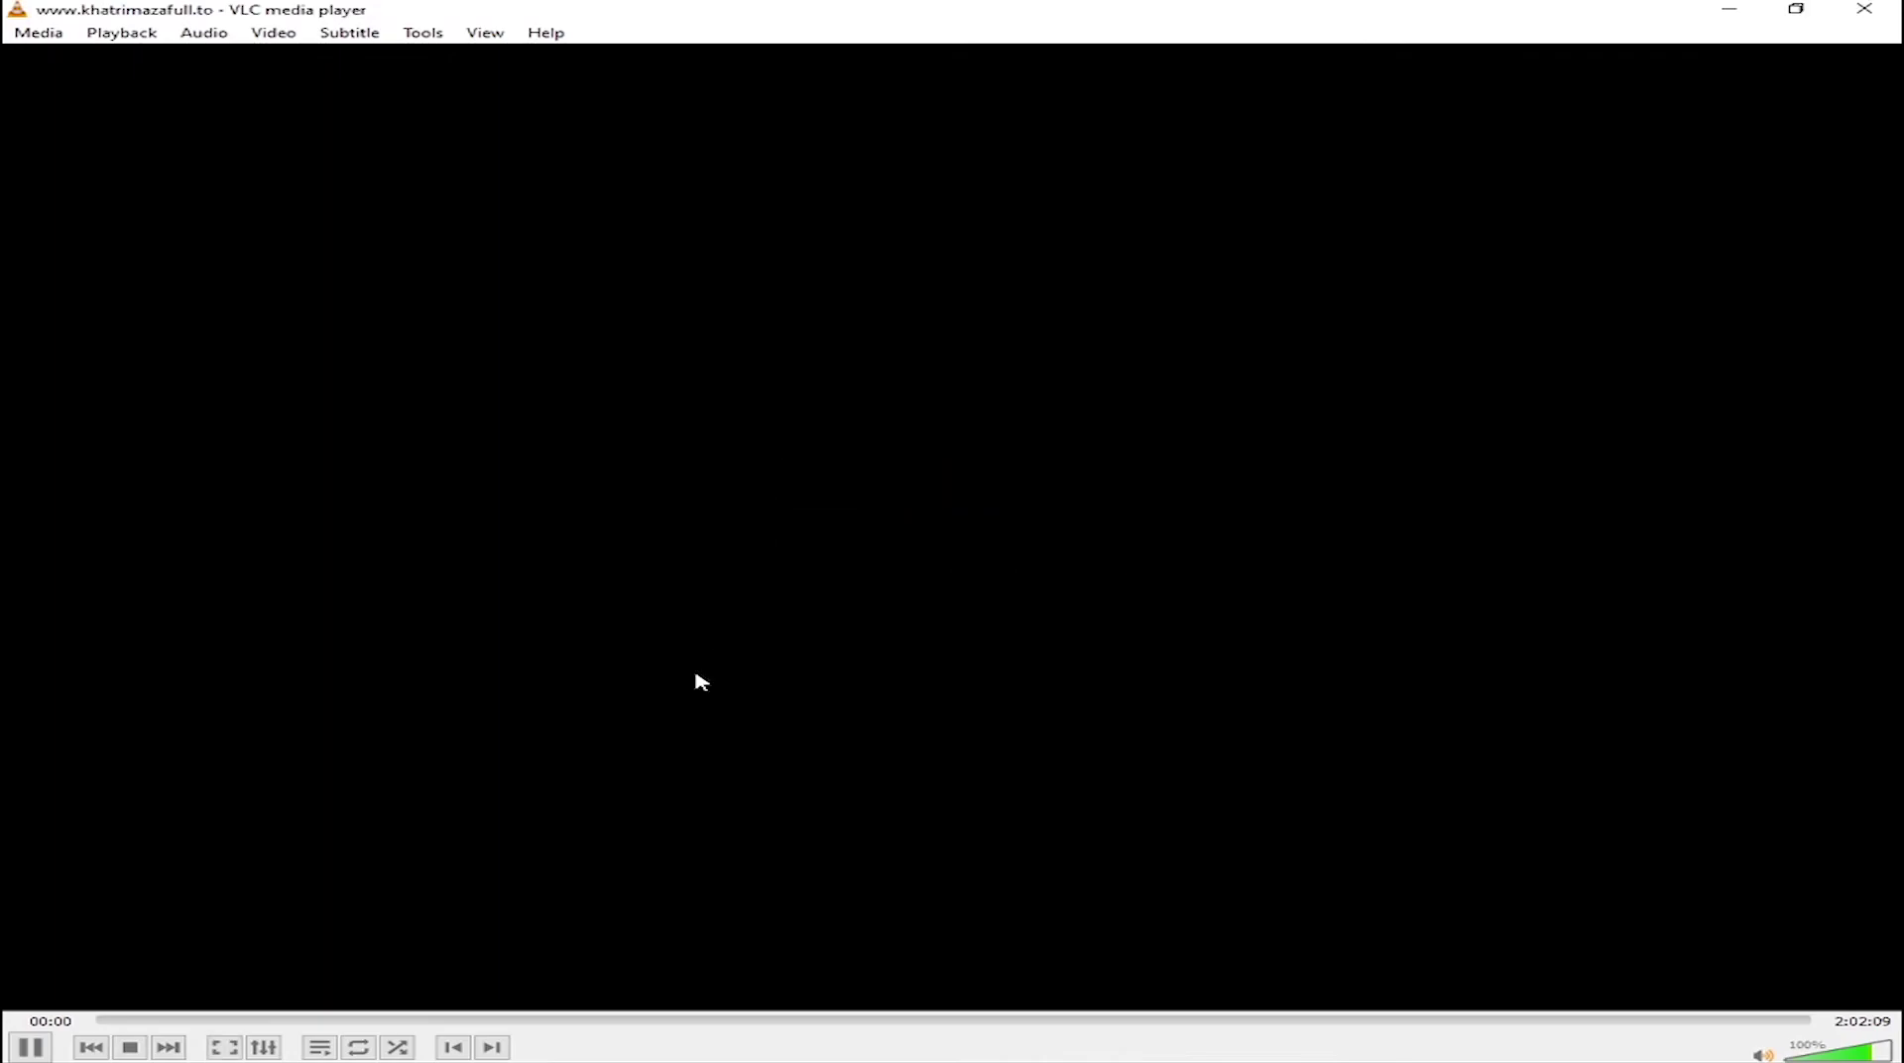
{"action": "key", "text": "space"}
{"action": "key", "text": "space"}
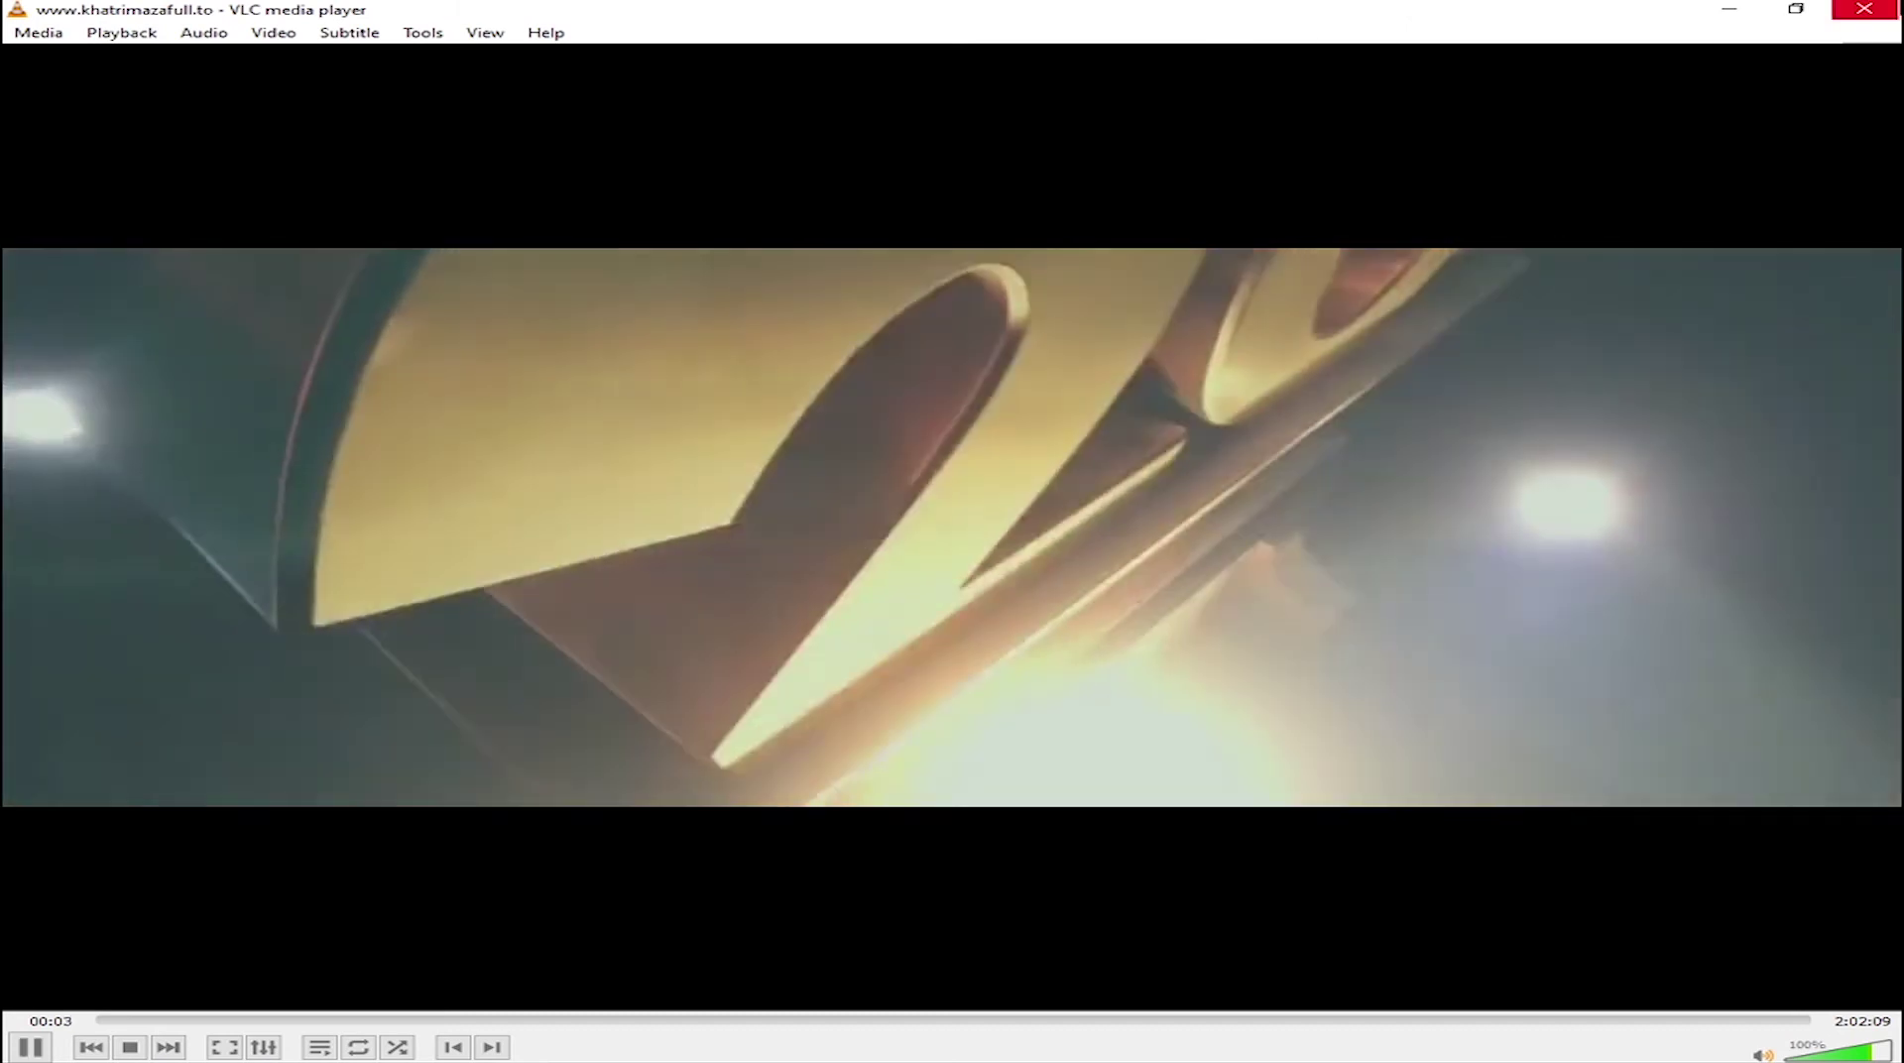
{"action": "left_click", "coordinate": [1865, 10]}
{"action": "double_click", "coordinate": [944, 272]}
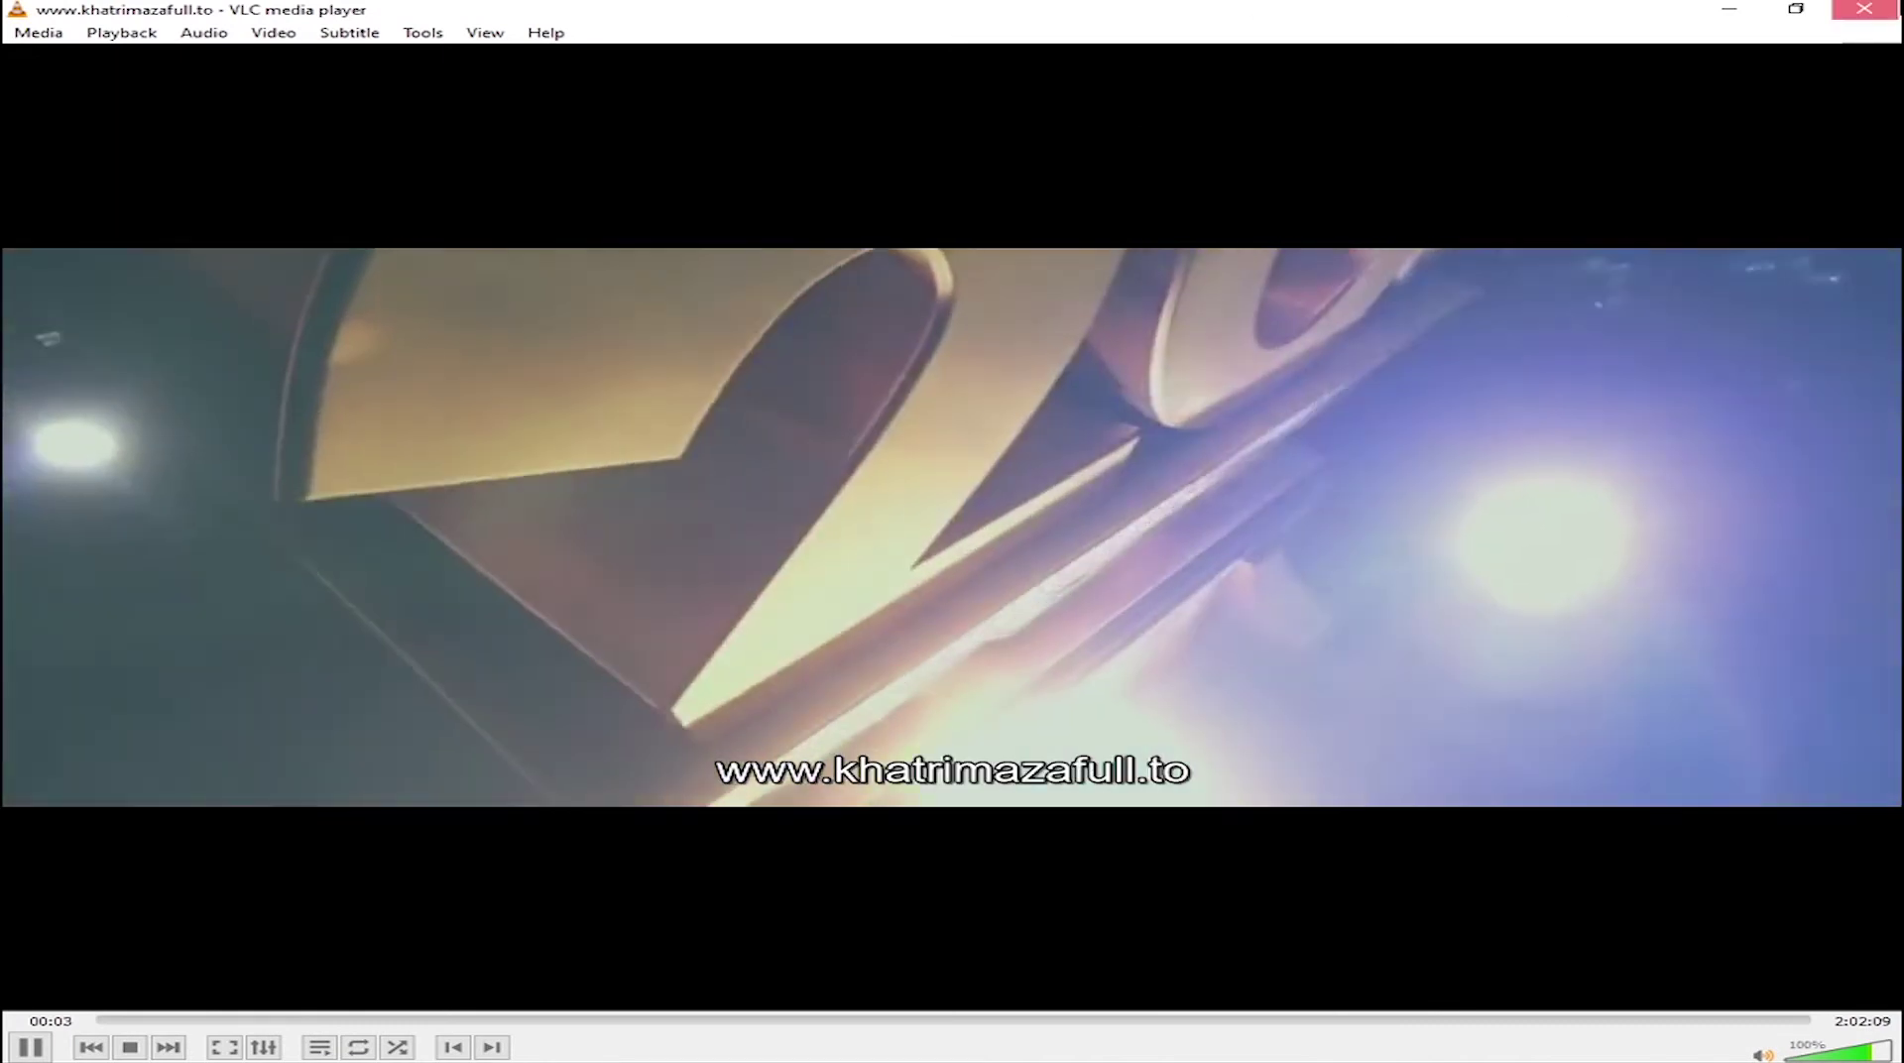
{"action": "left_click", "coordinate": [1865, 9]}
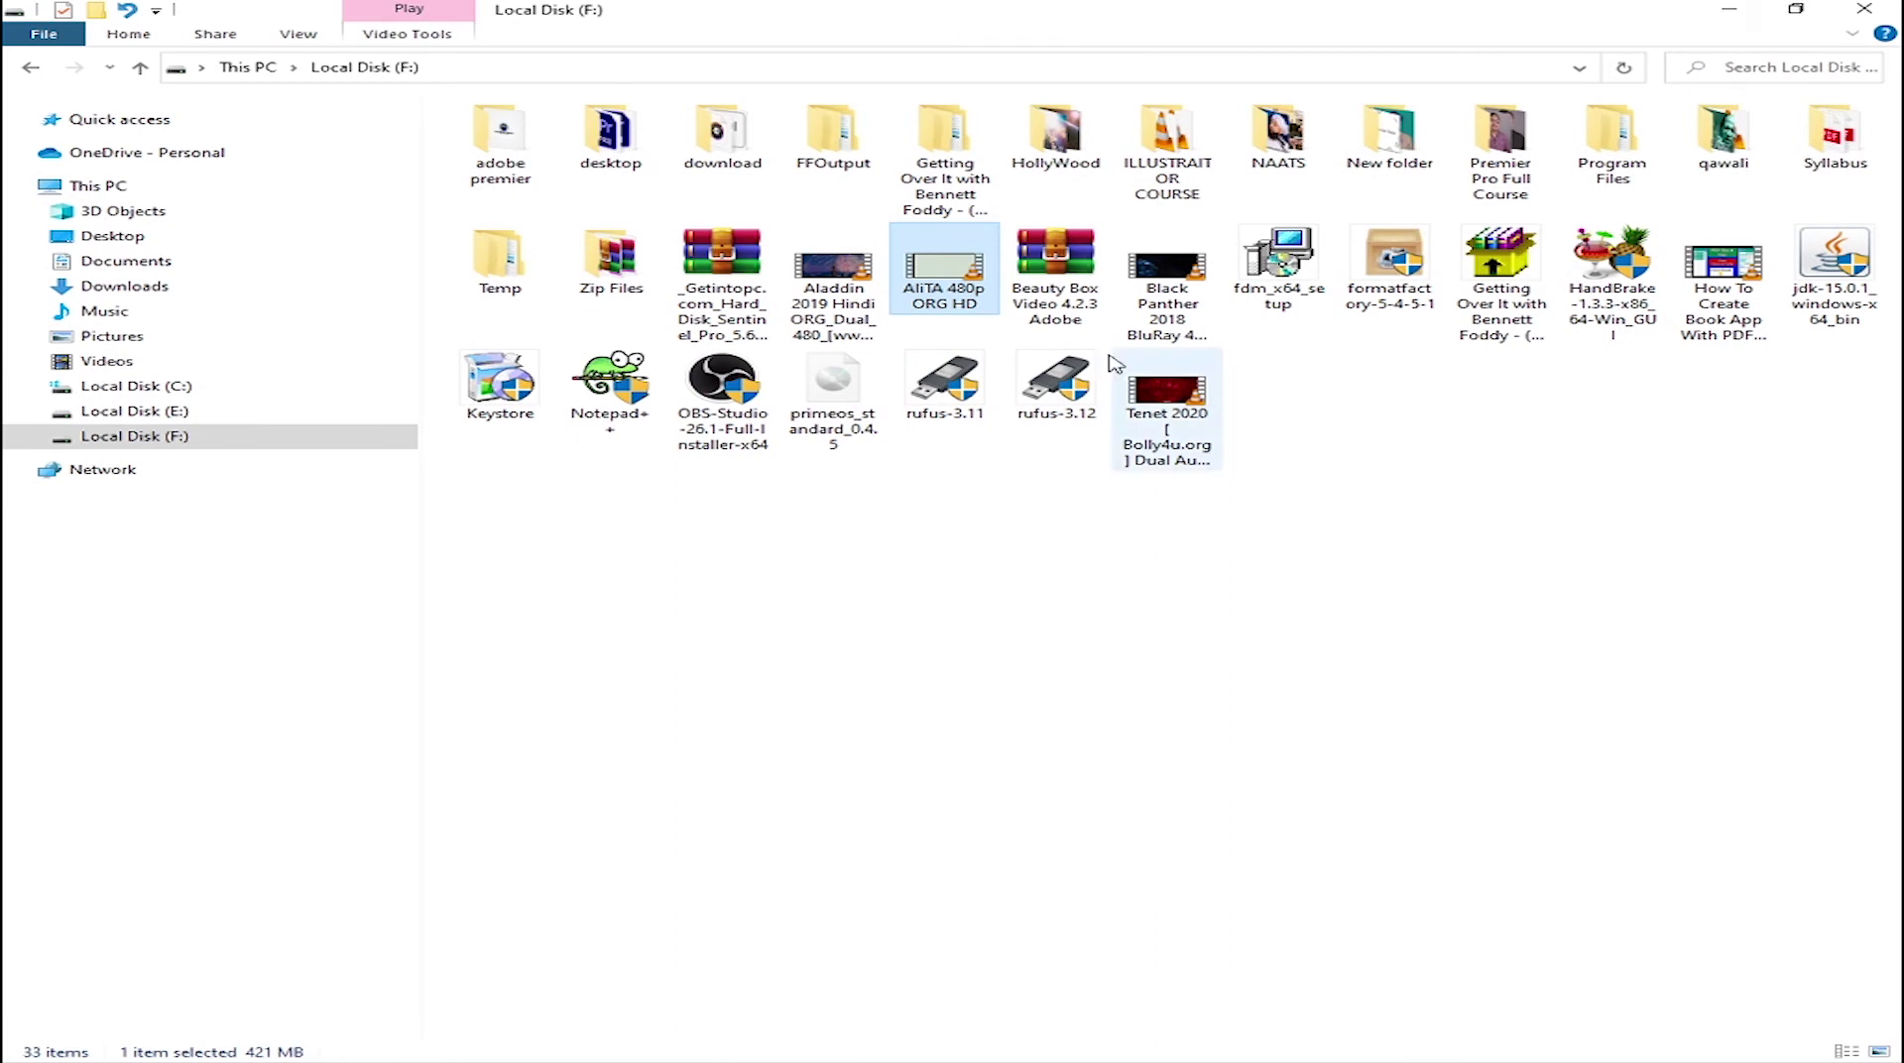
- Reopen the AliTA video in VLC and examine its available audio tracks and video options
{"action": "double_click", "coordinate": [936, 303]}
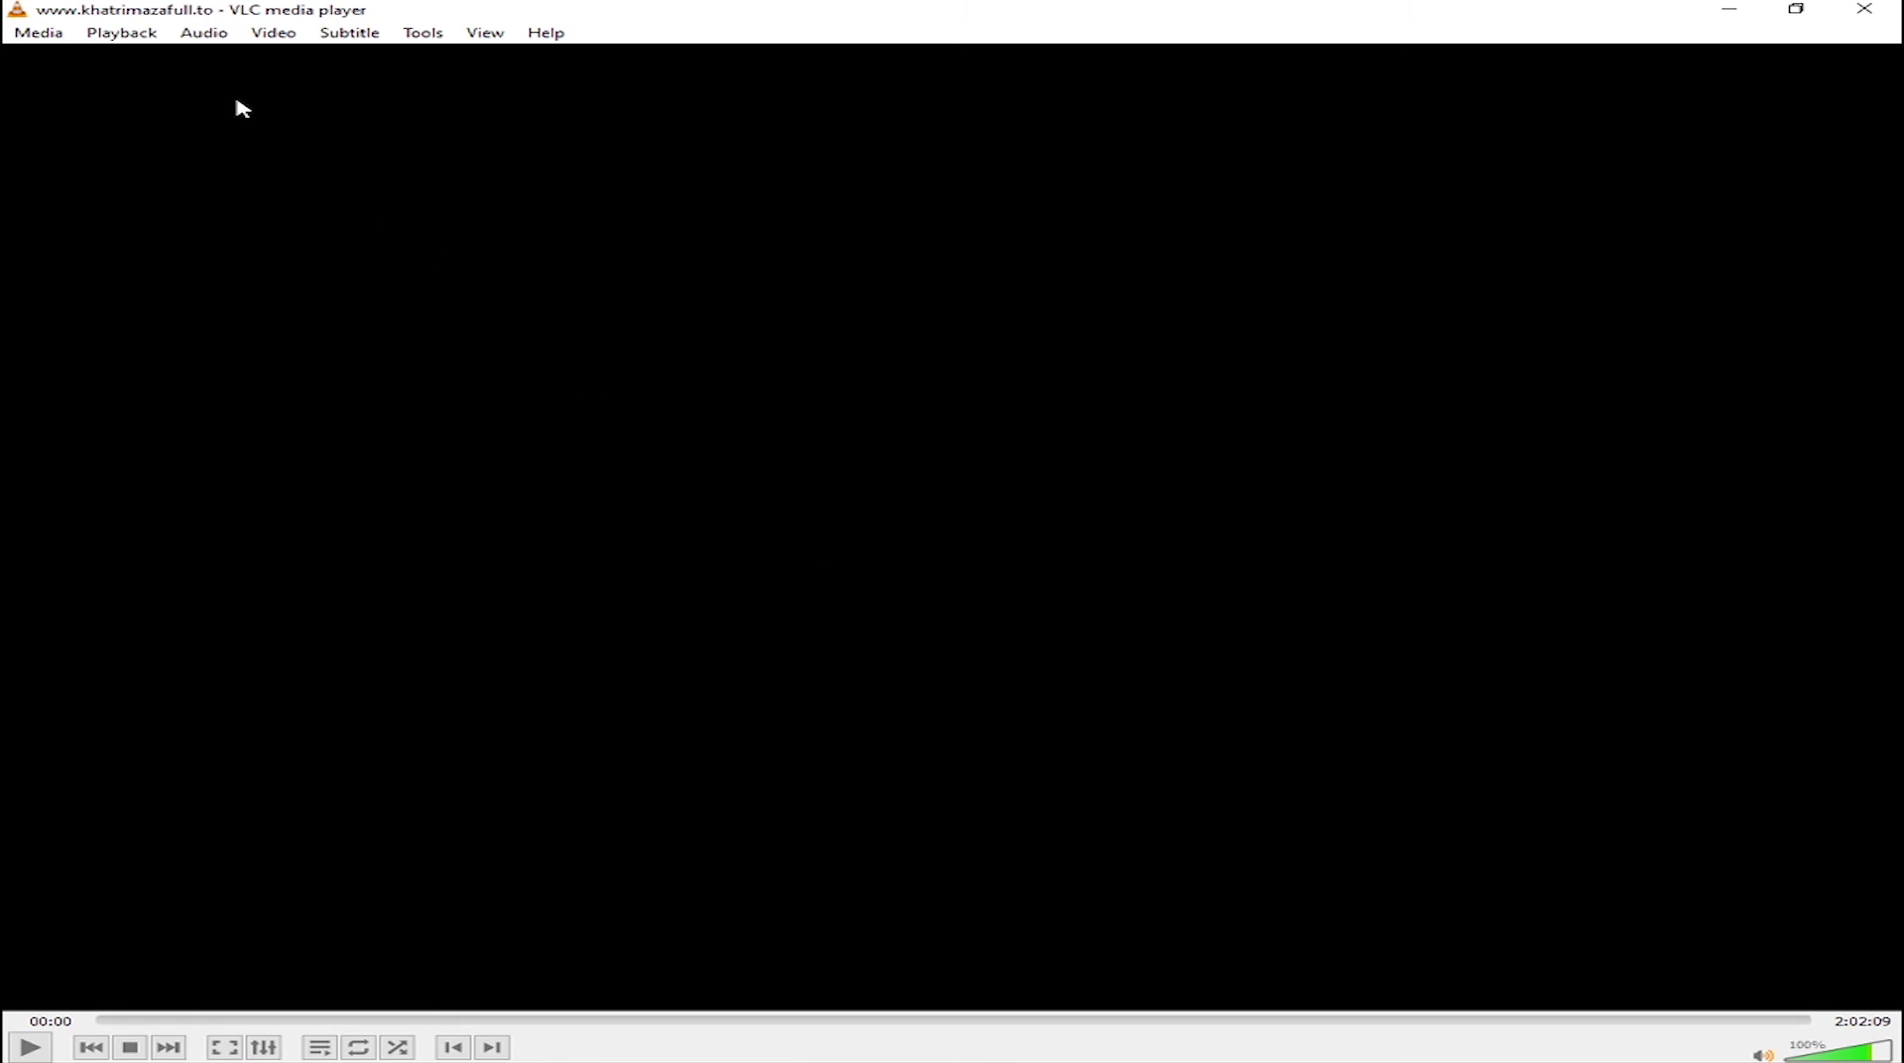
{"action": "left_click", "coordinate": [195, 35]}
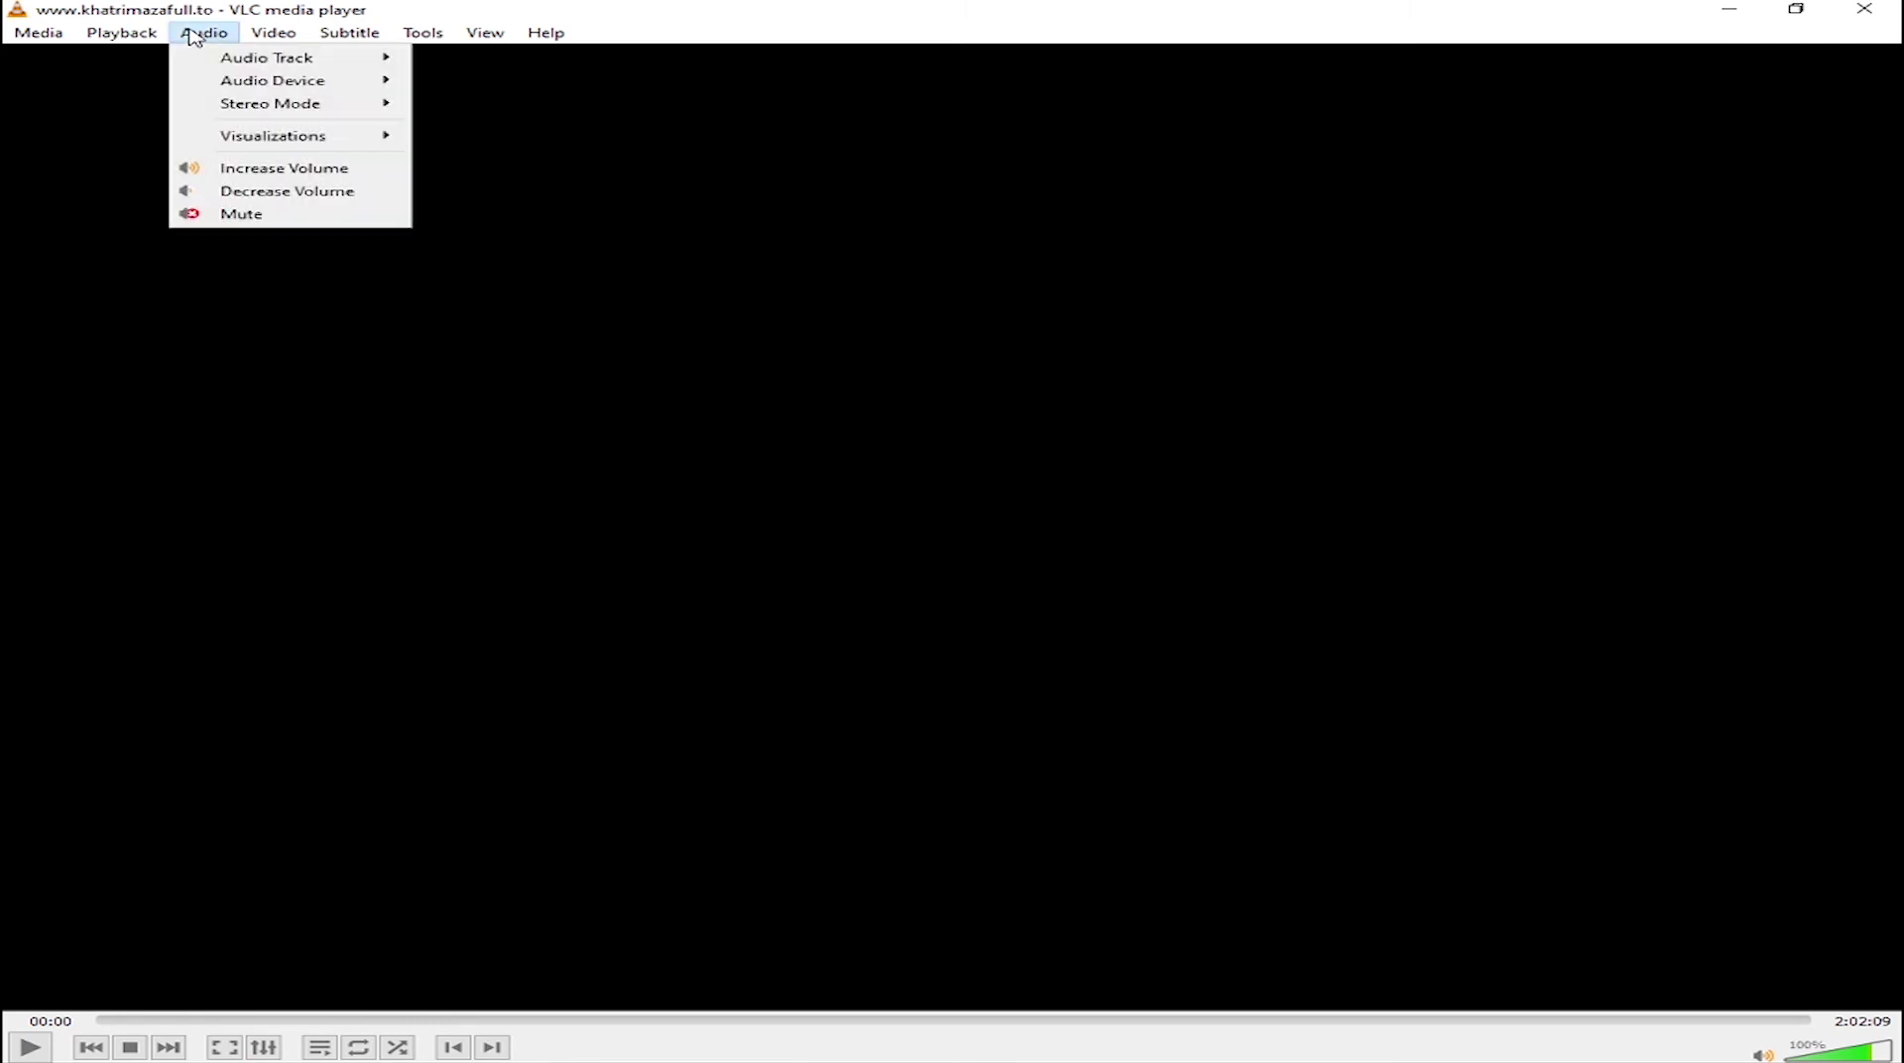
{"action": "mouse_move", "coordinate": [307, 62]}
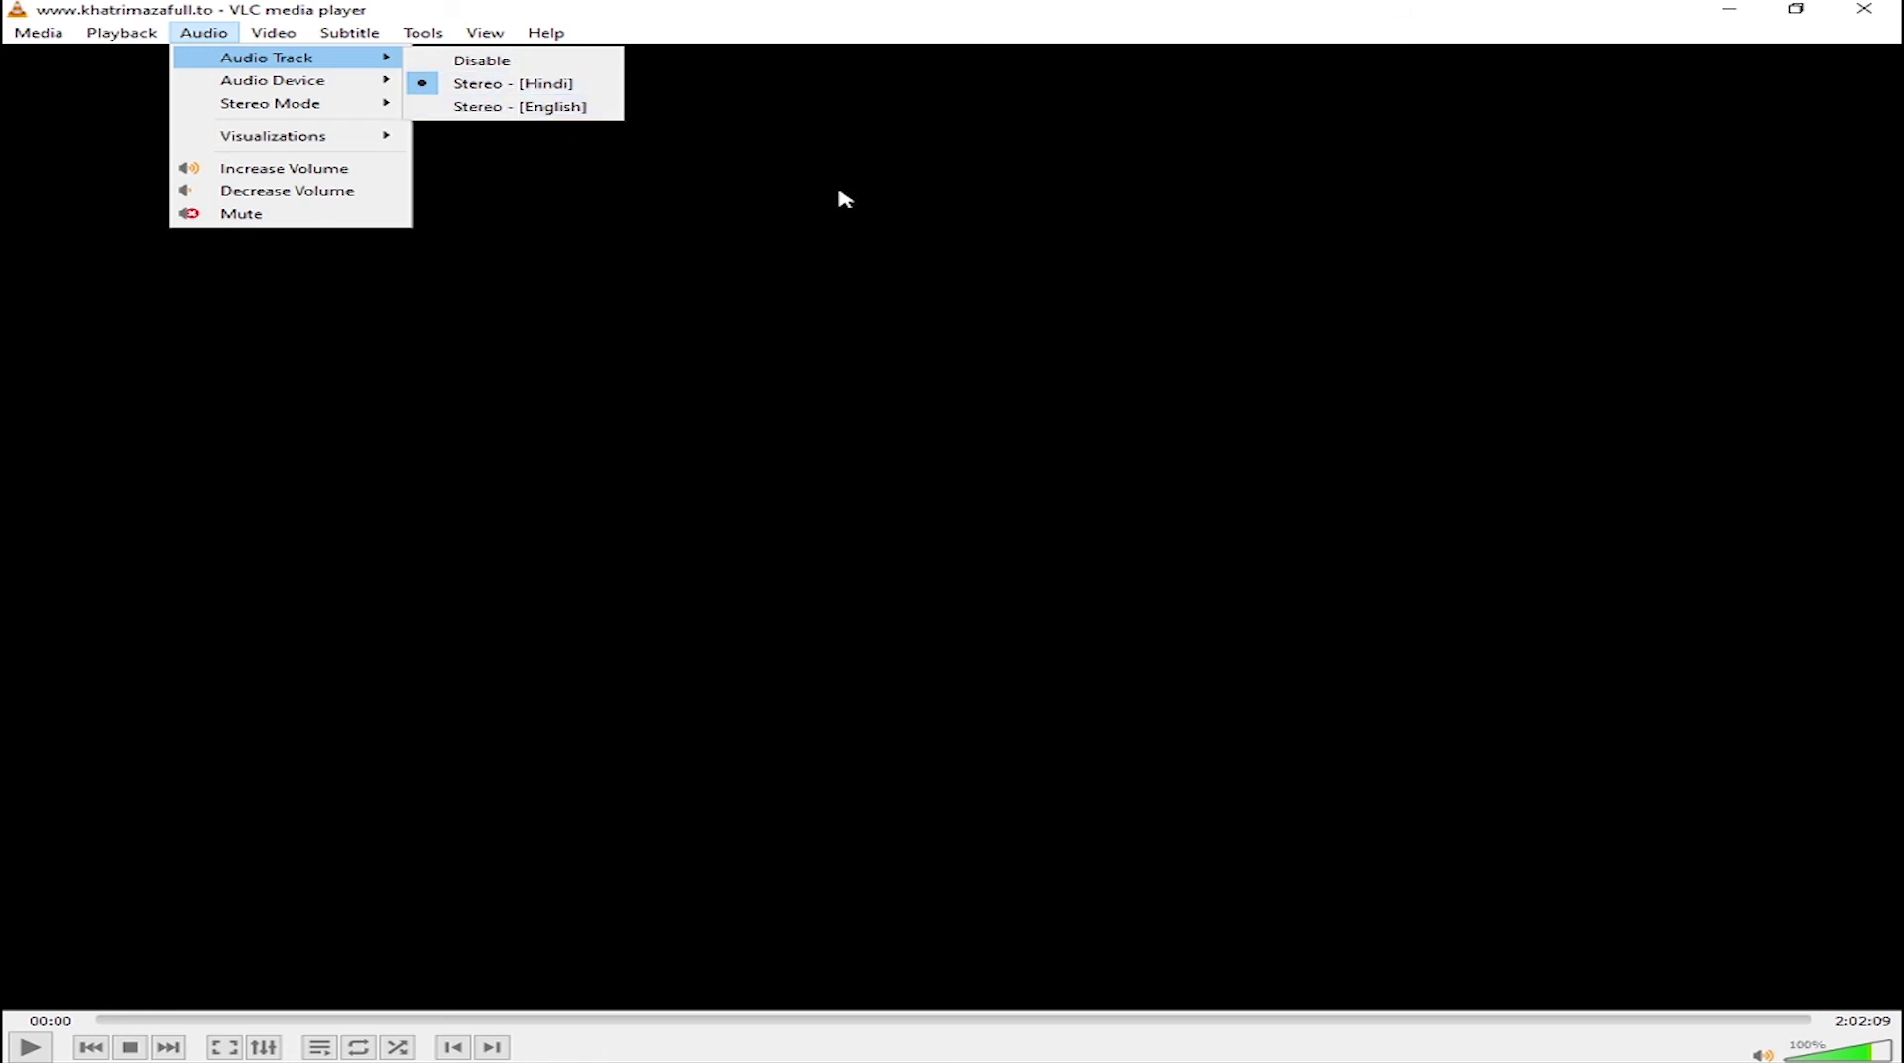
{"action": "mouse_move", "coordinate": [619, 1045]}
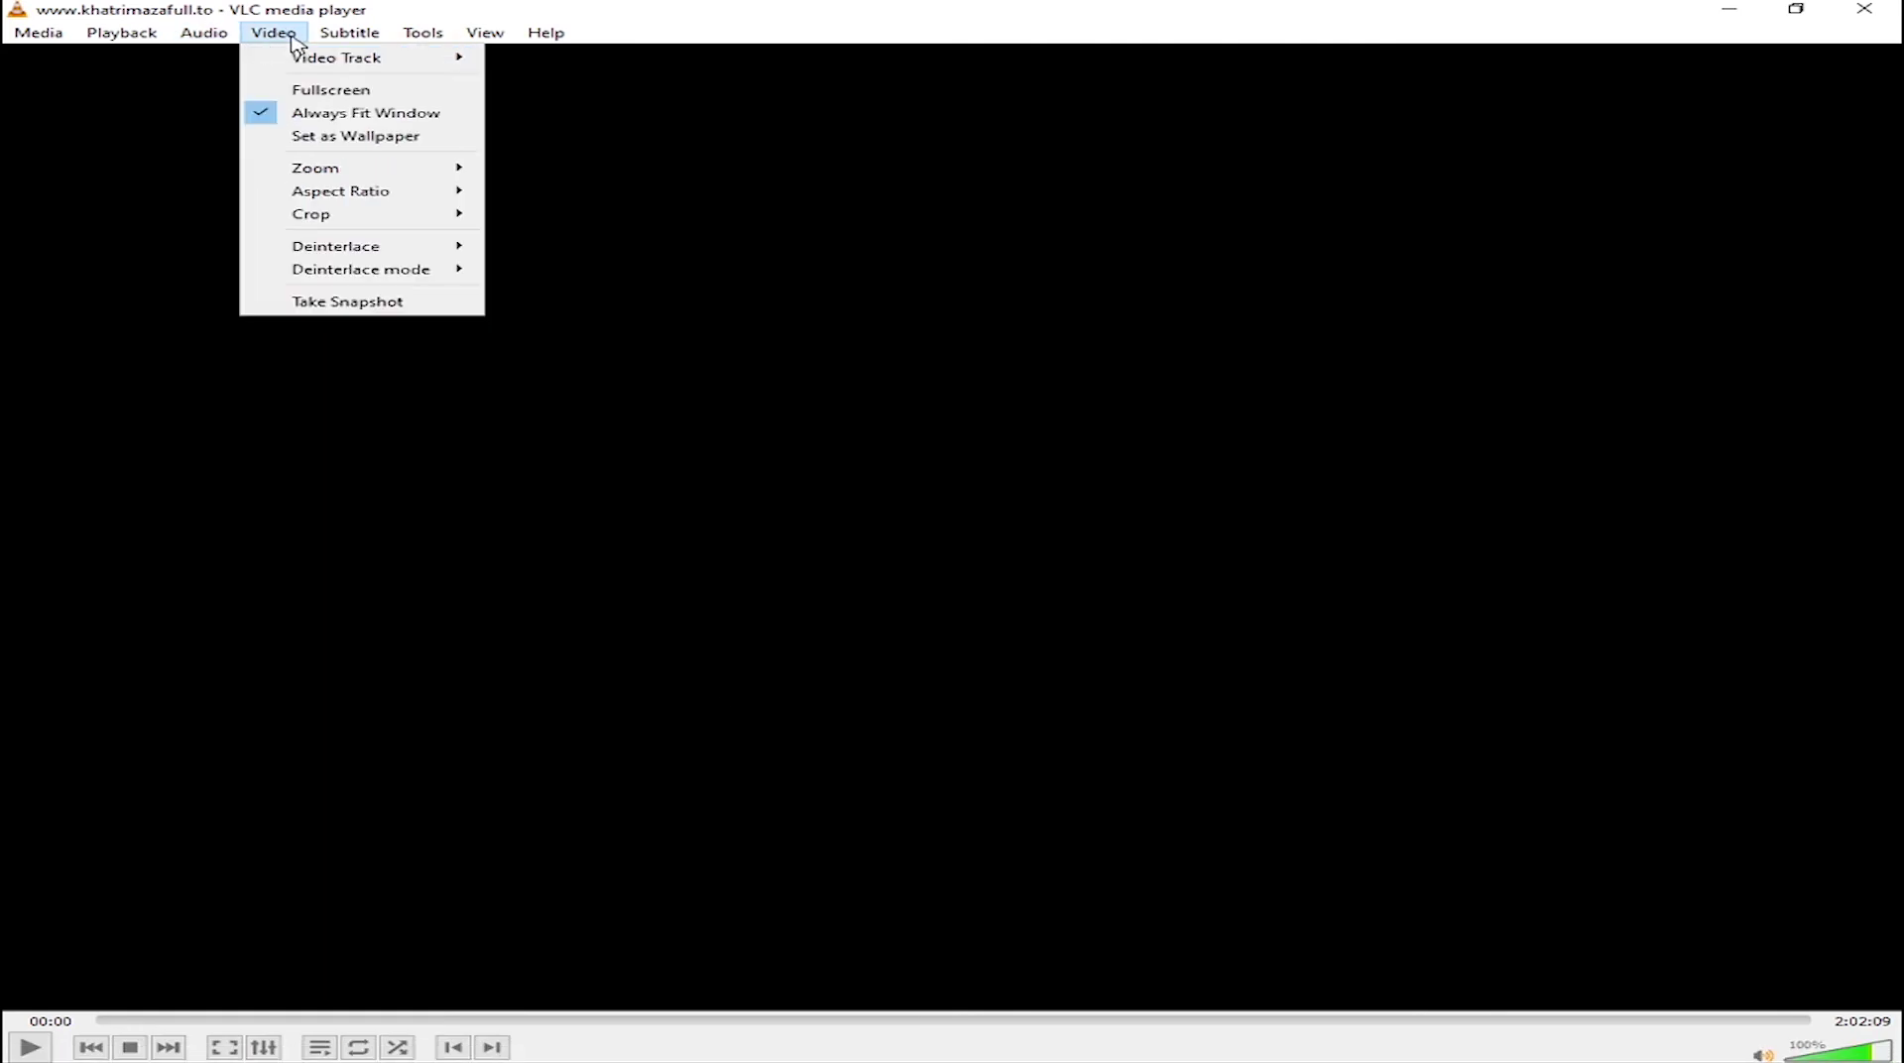
- Examine the subtitle tracks available for the AliTA video in VLC
{"action": "mouse_move", "coordinate": [347, 38]}
{"action": "mouse_move", "coordinate": [391, 80]}
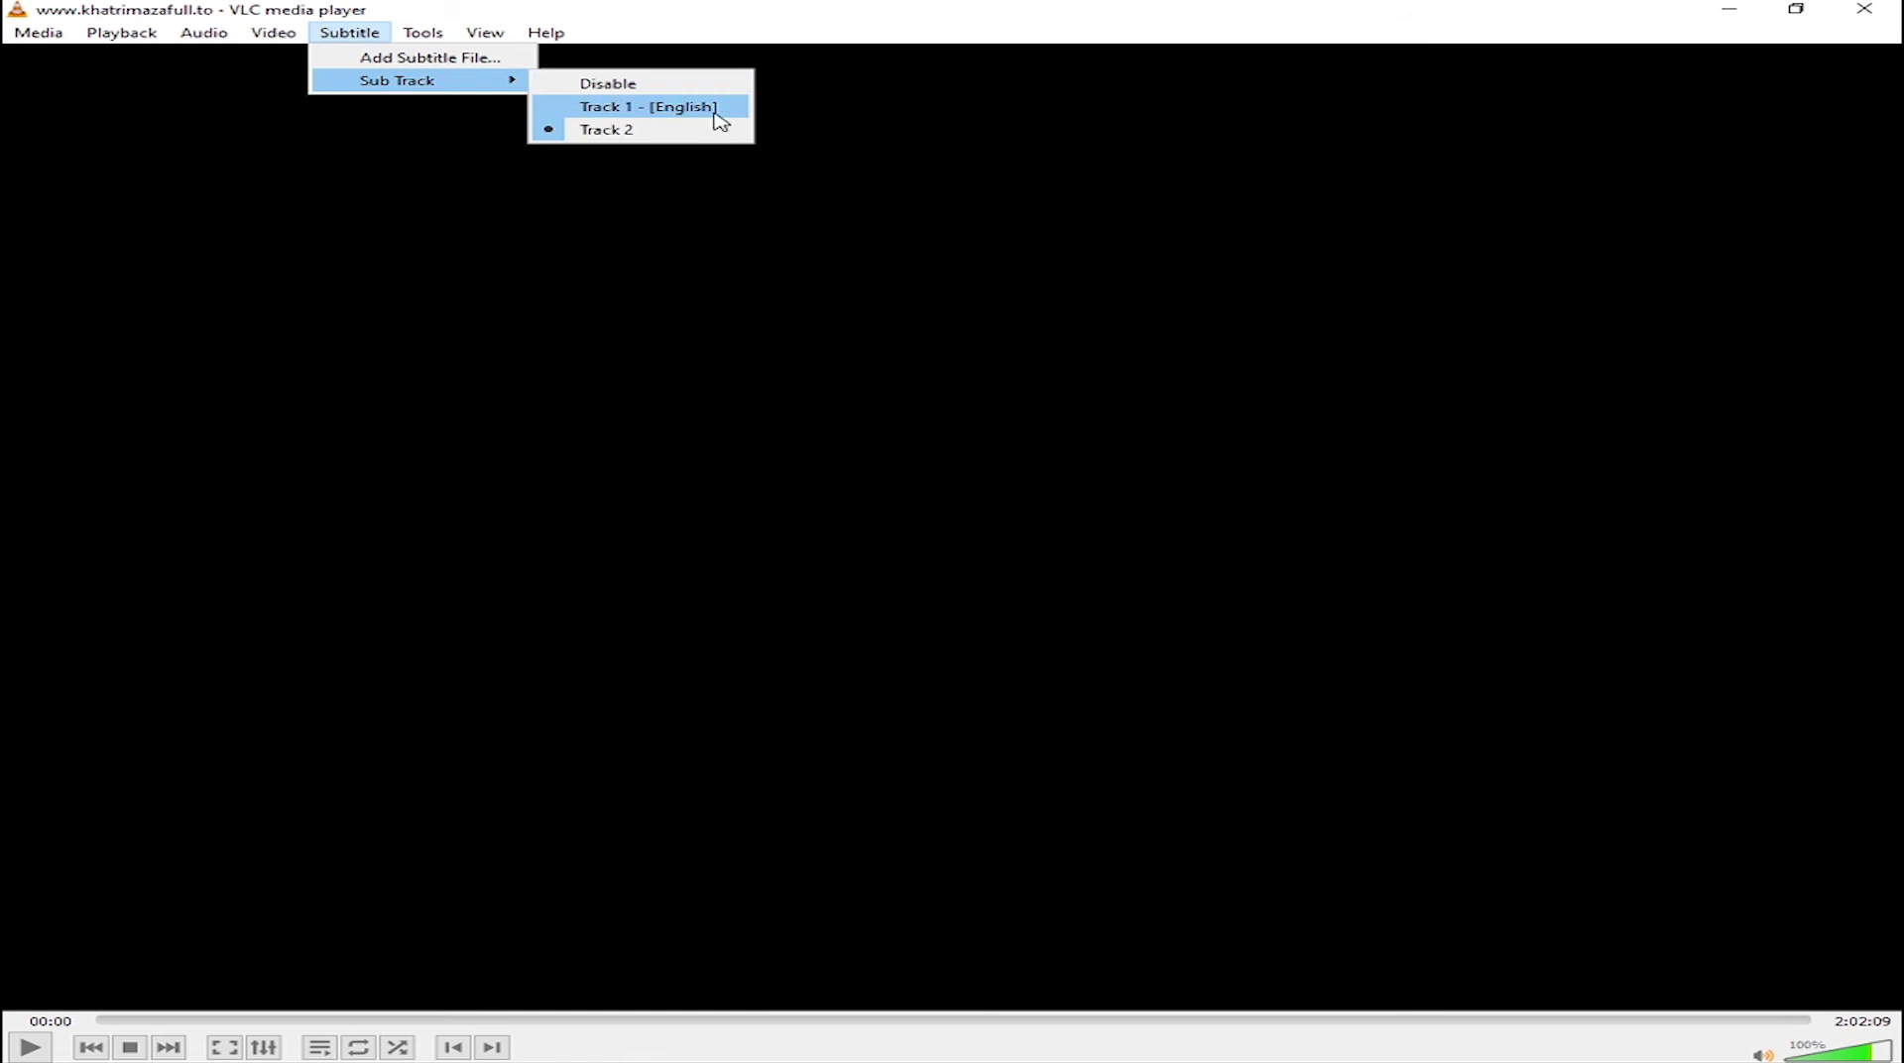
{"action": "left_click", "coordinate": [600, 86]}
{"action": "right_click", "coordinate": [503, 74]}
{"action": "left_click", "coordinate": [236, 147]}
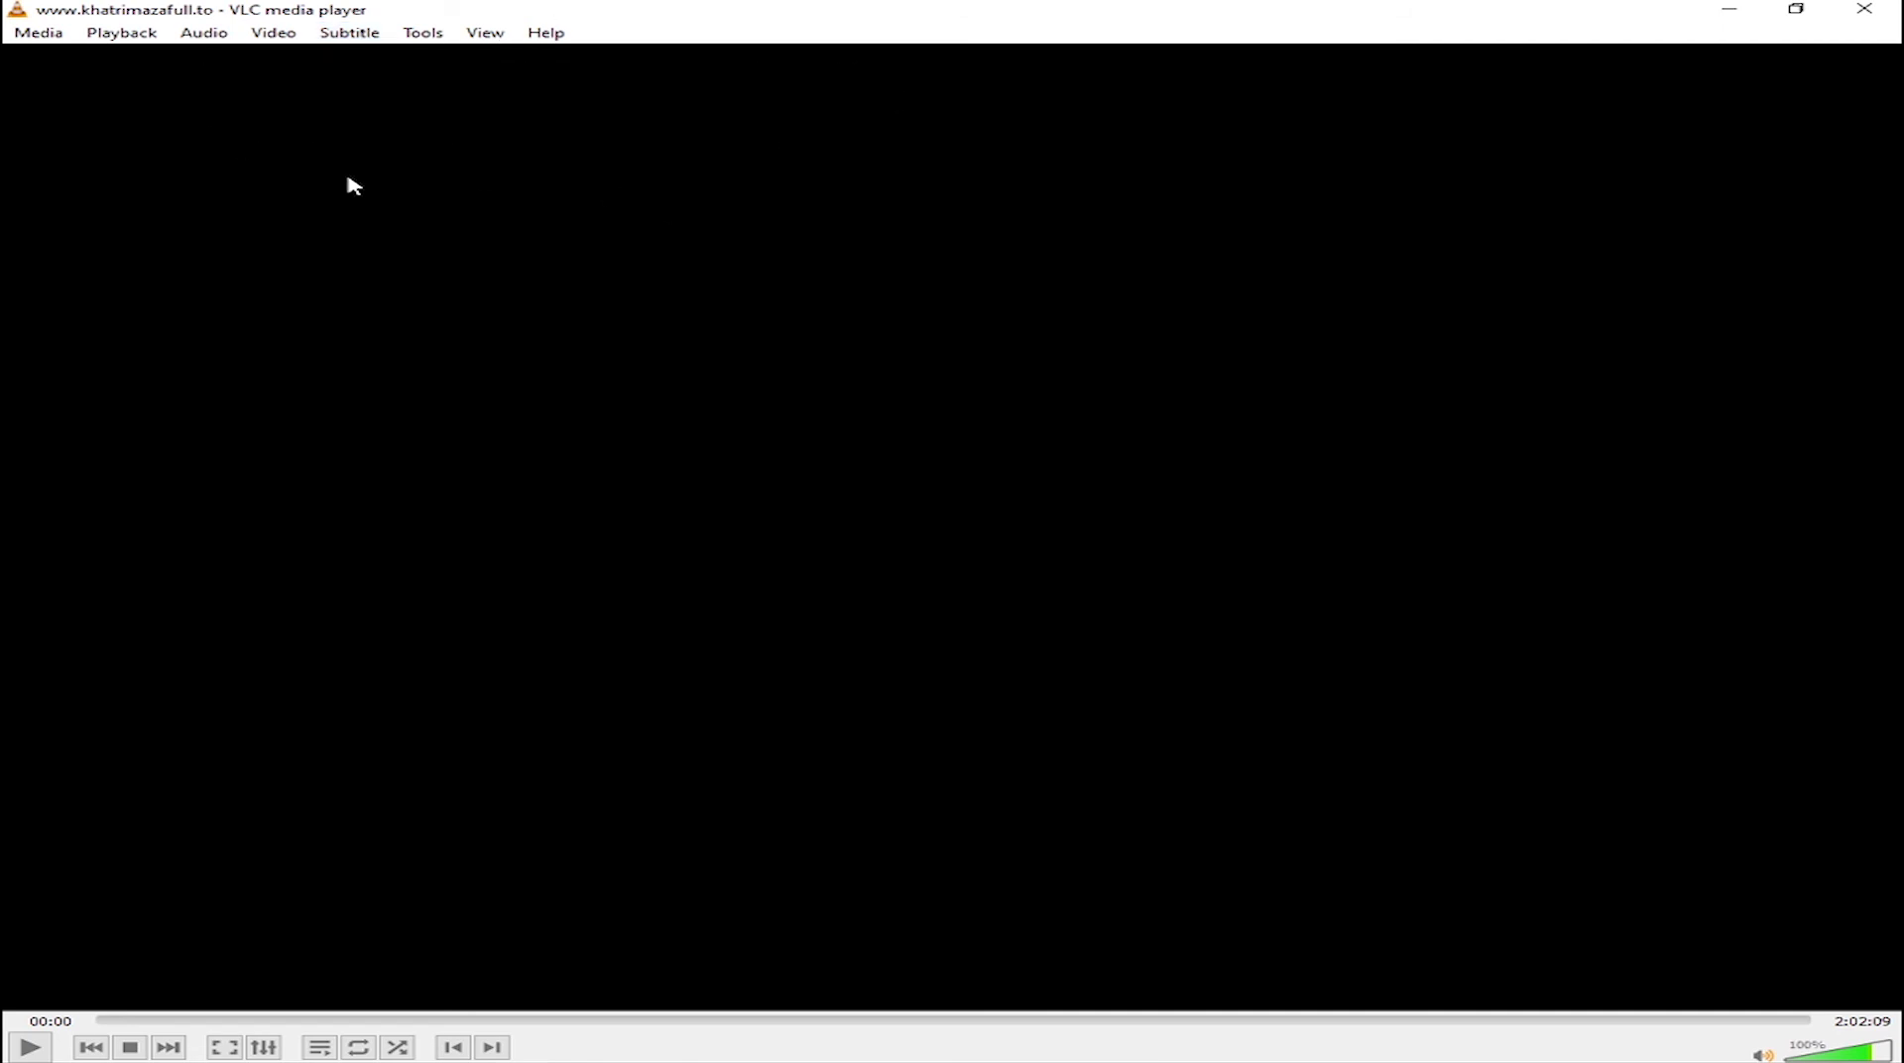
- Minimize VLC and File Explorer, and bring MKVToolNix GUI back up
{"action": "left_click", "coordinate": [1729, 9]}
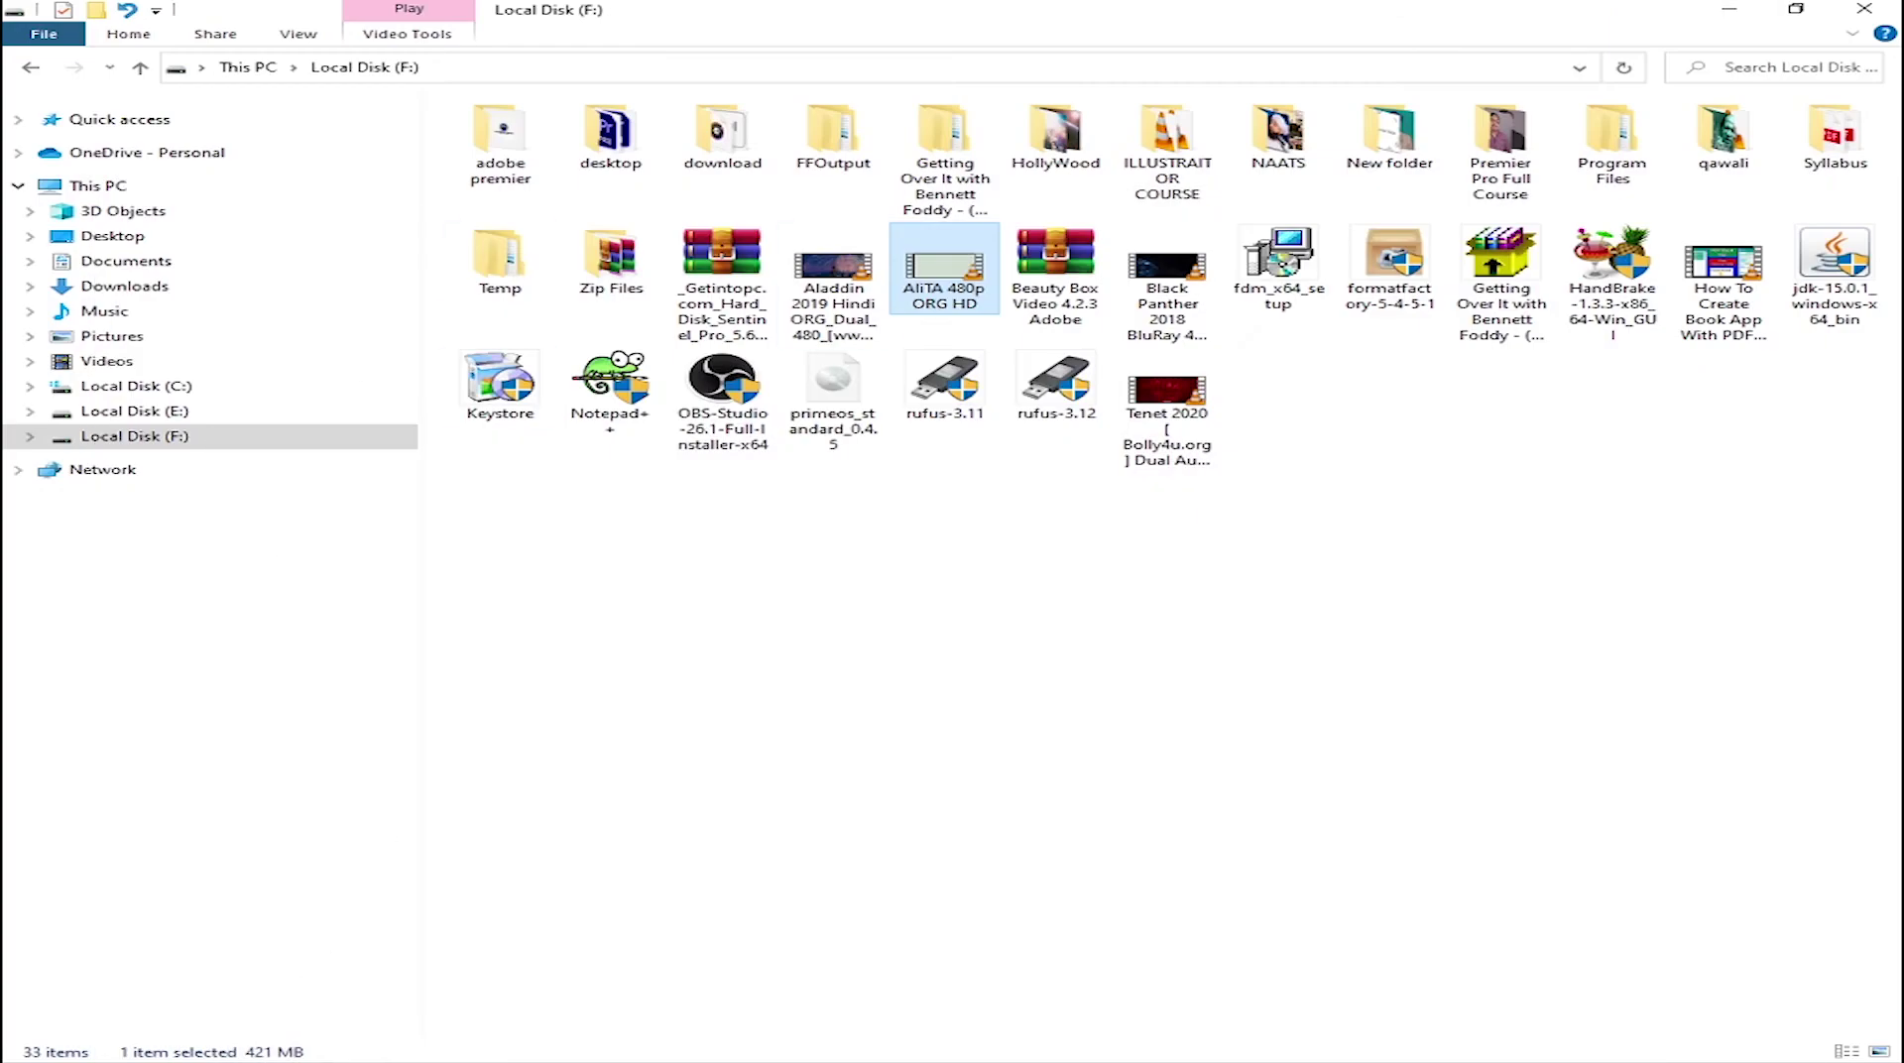
{"action": "left_click", "coordinate": [27, 1049]}
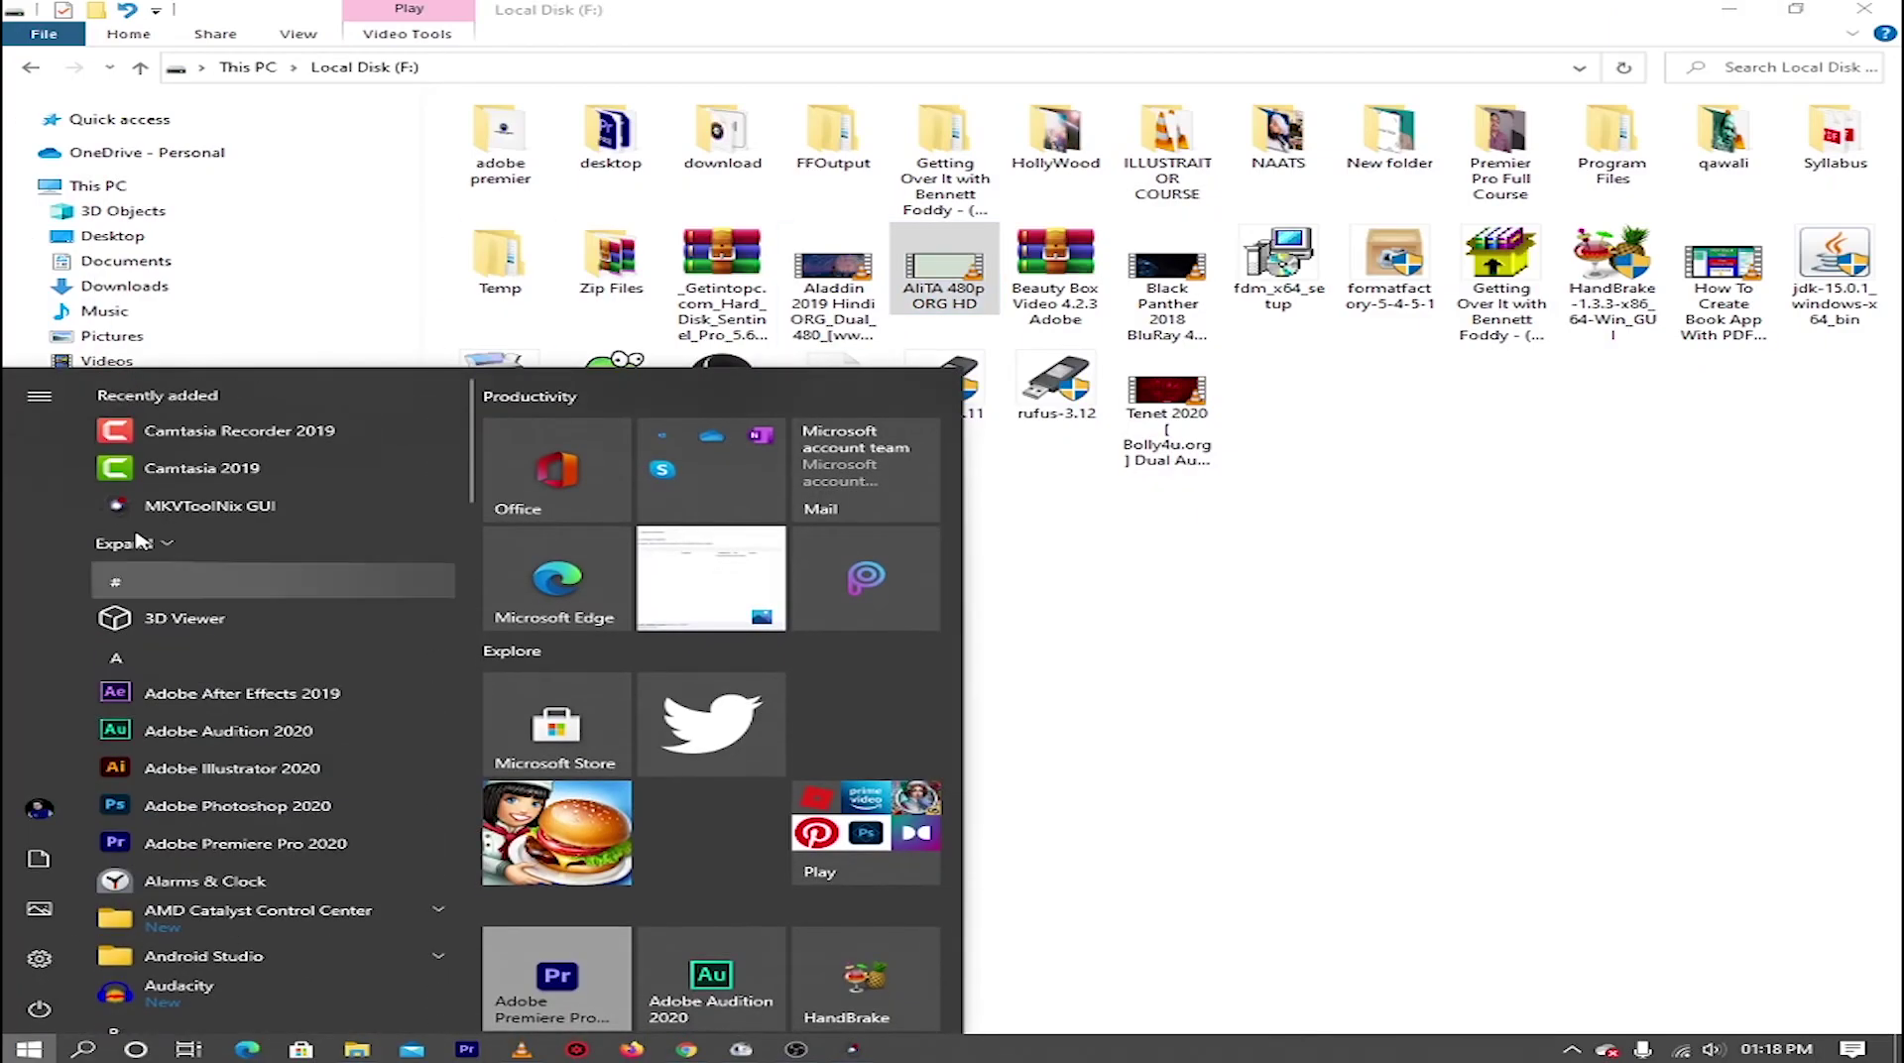
{"action": "left_click", "coordinate": [1647, 708]}
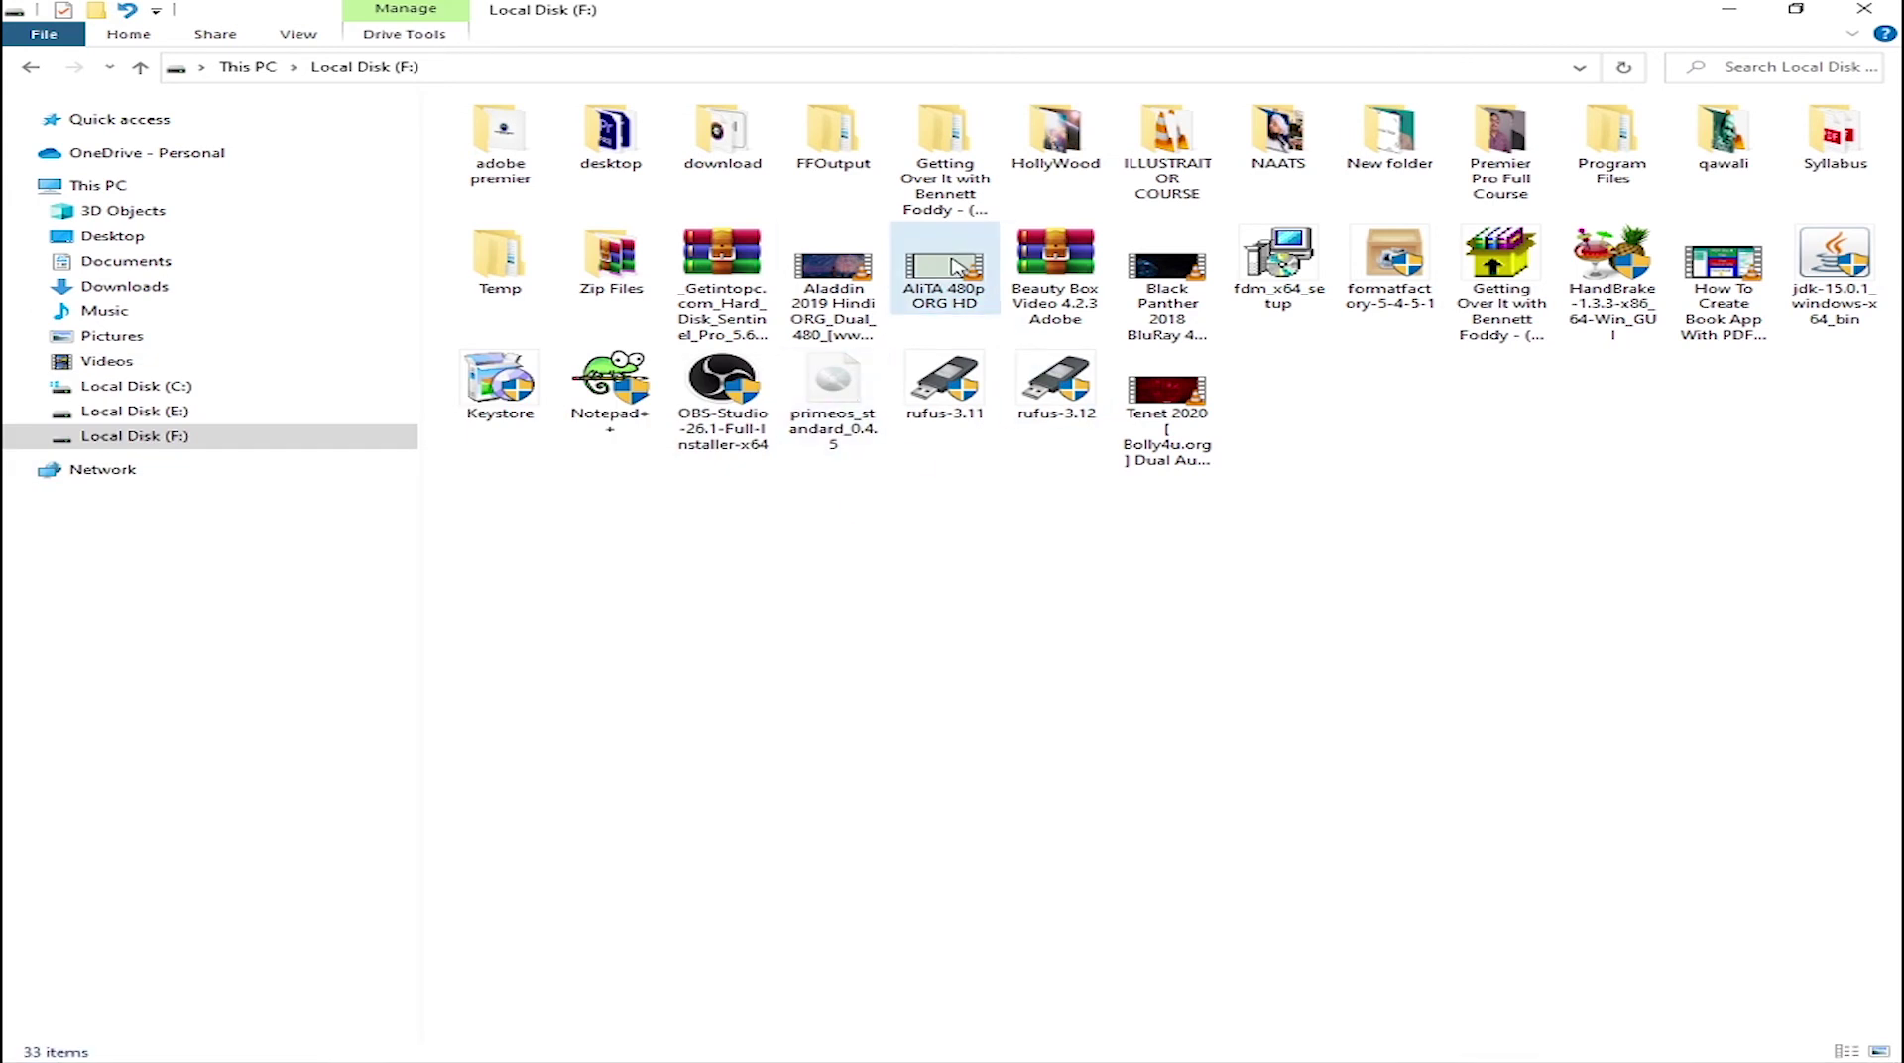
{"action": "left_click", "coordinate": [1729, 9]}
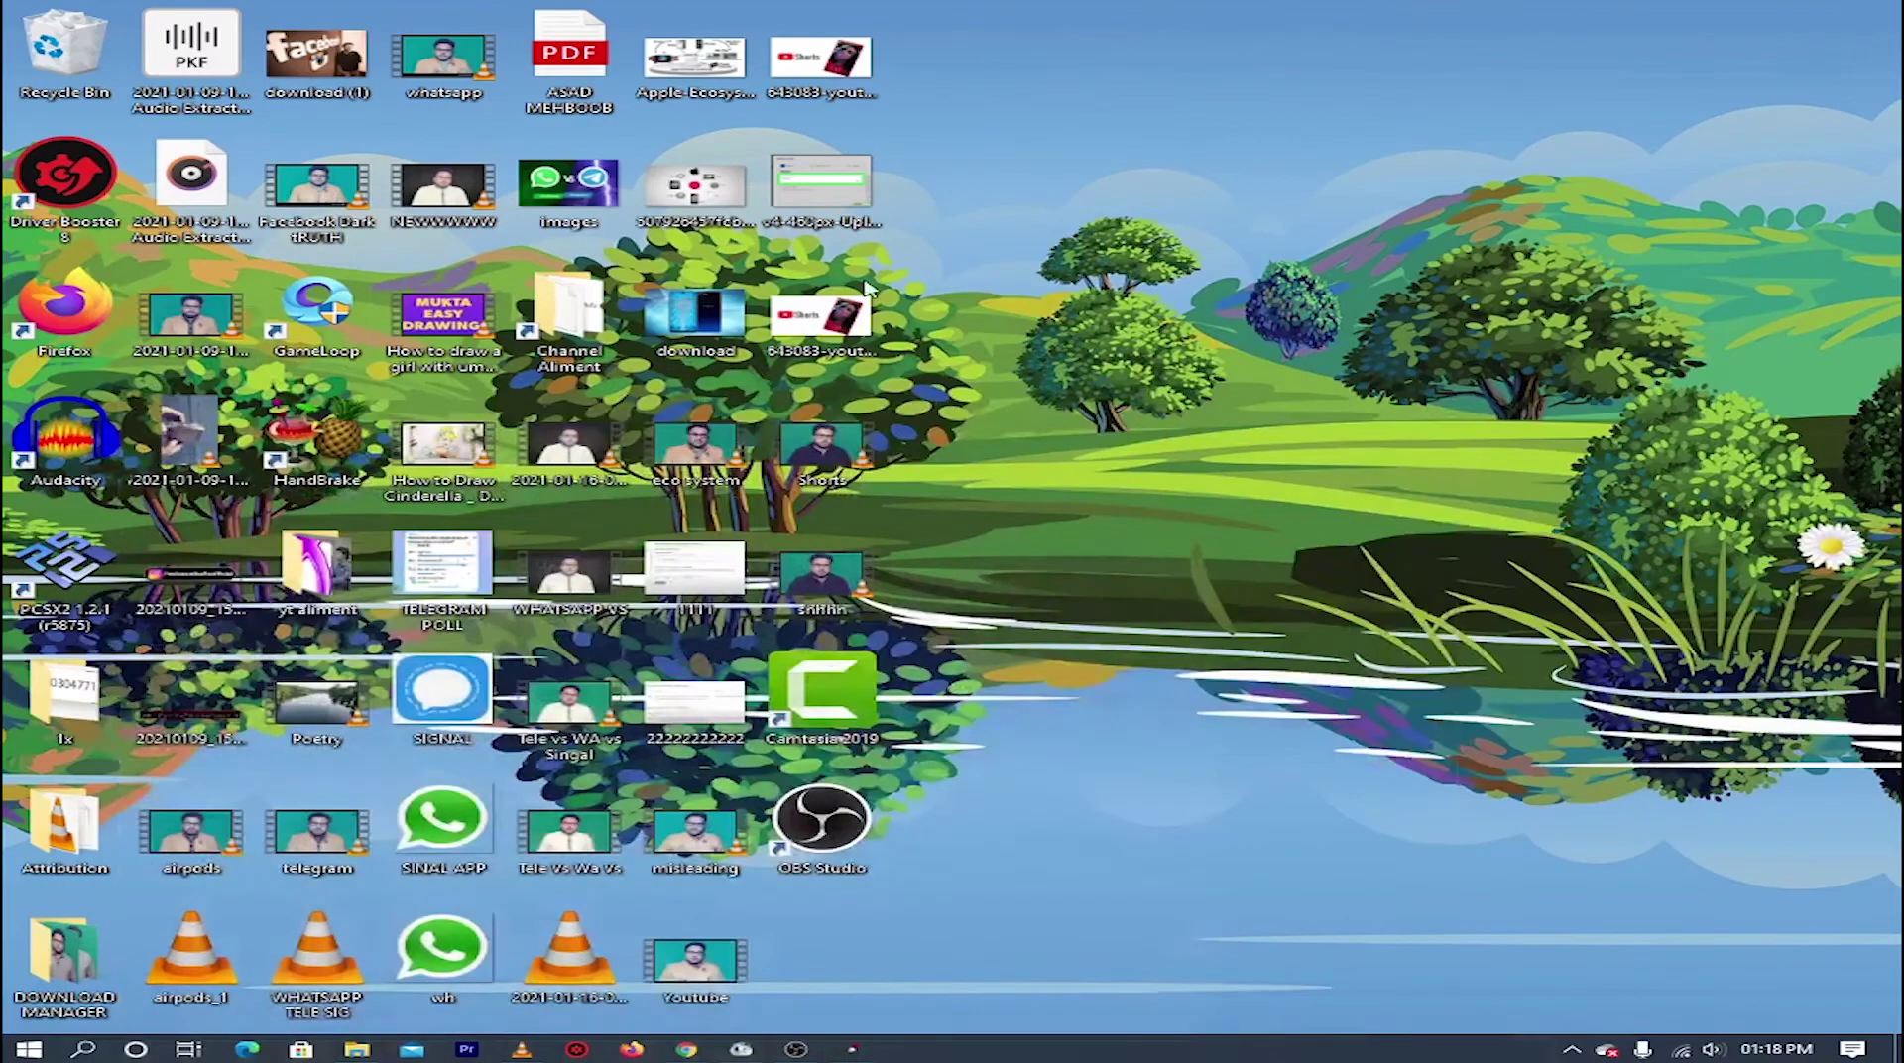
{"action": "left_click", "coordinate": [855, 1049]}
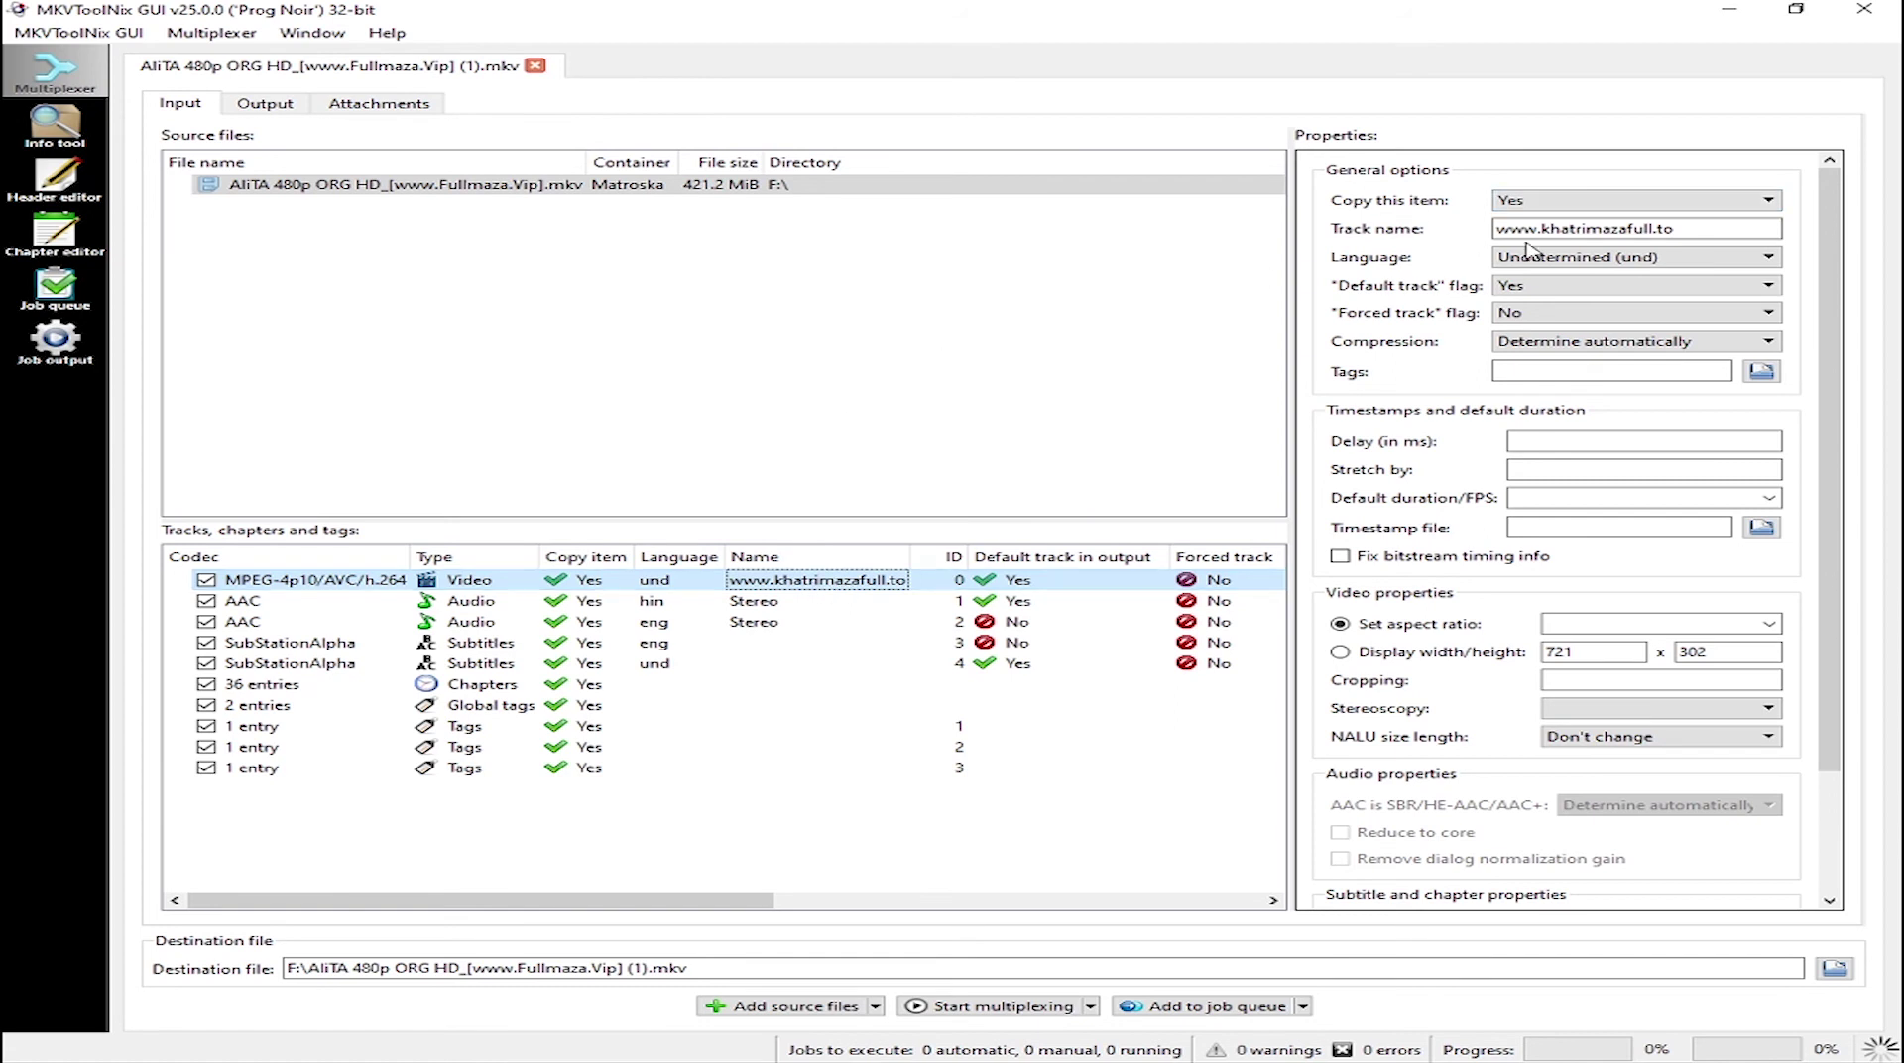
{"action": "left_click", "coordinate": [1691, 229]}
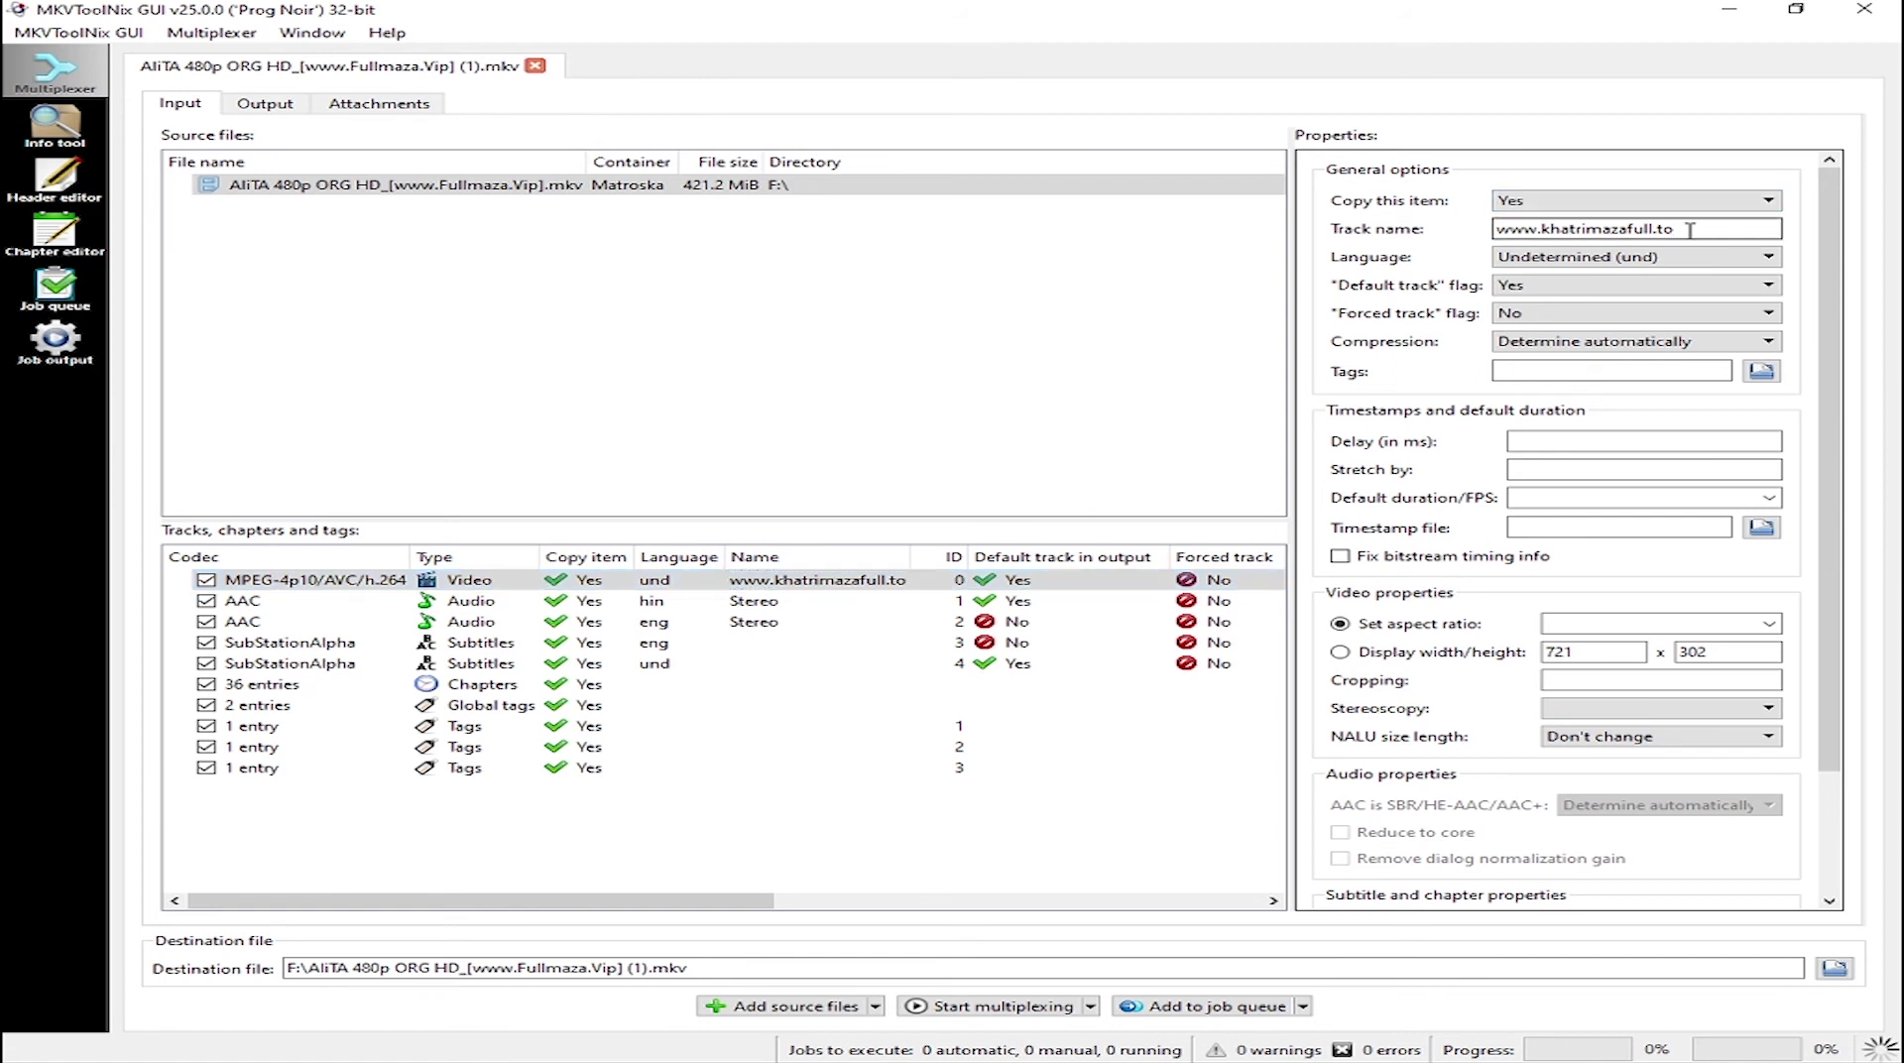
{"action": "left_click_drag", "start_coordinate": [1692, 227], "coordinate": [1599, 229]}
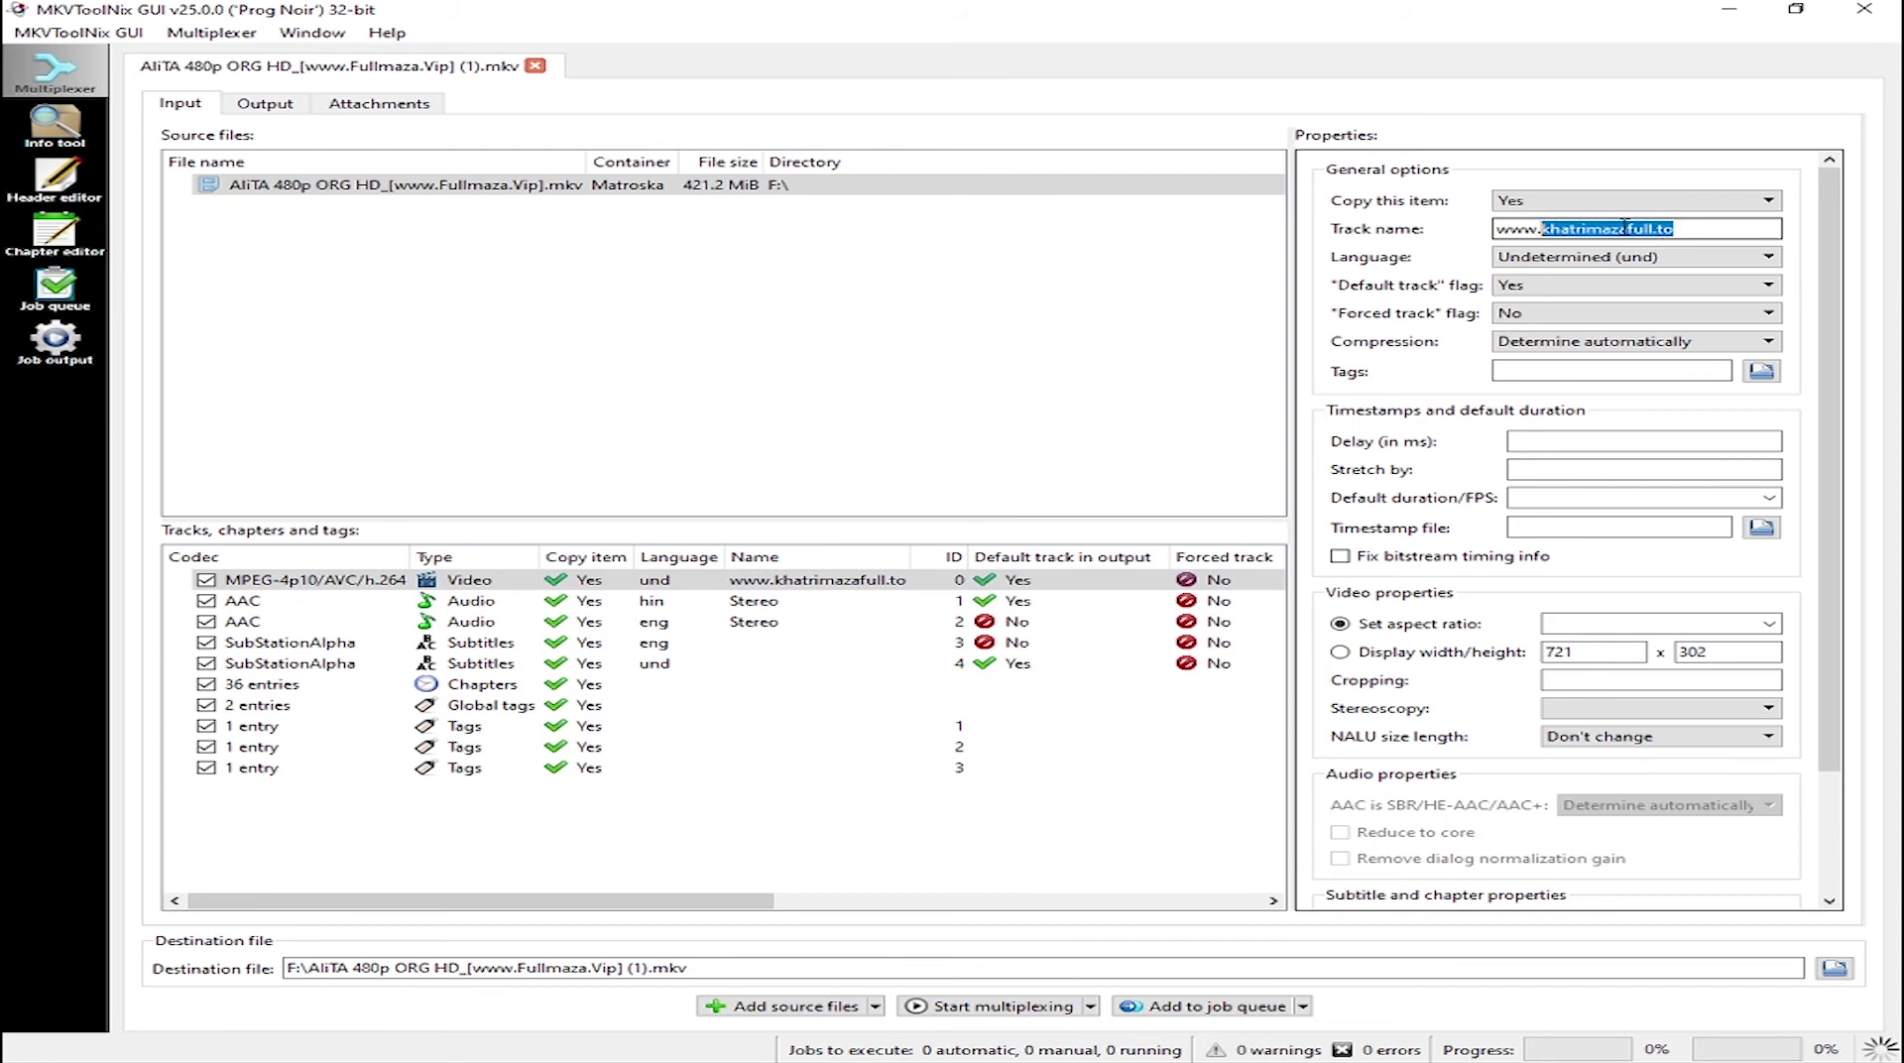
{"action": "type", "text": "technicalhafiz.com"}
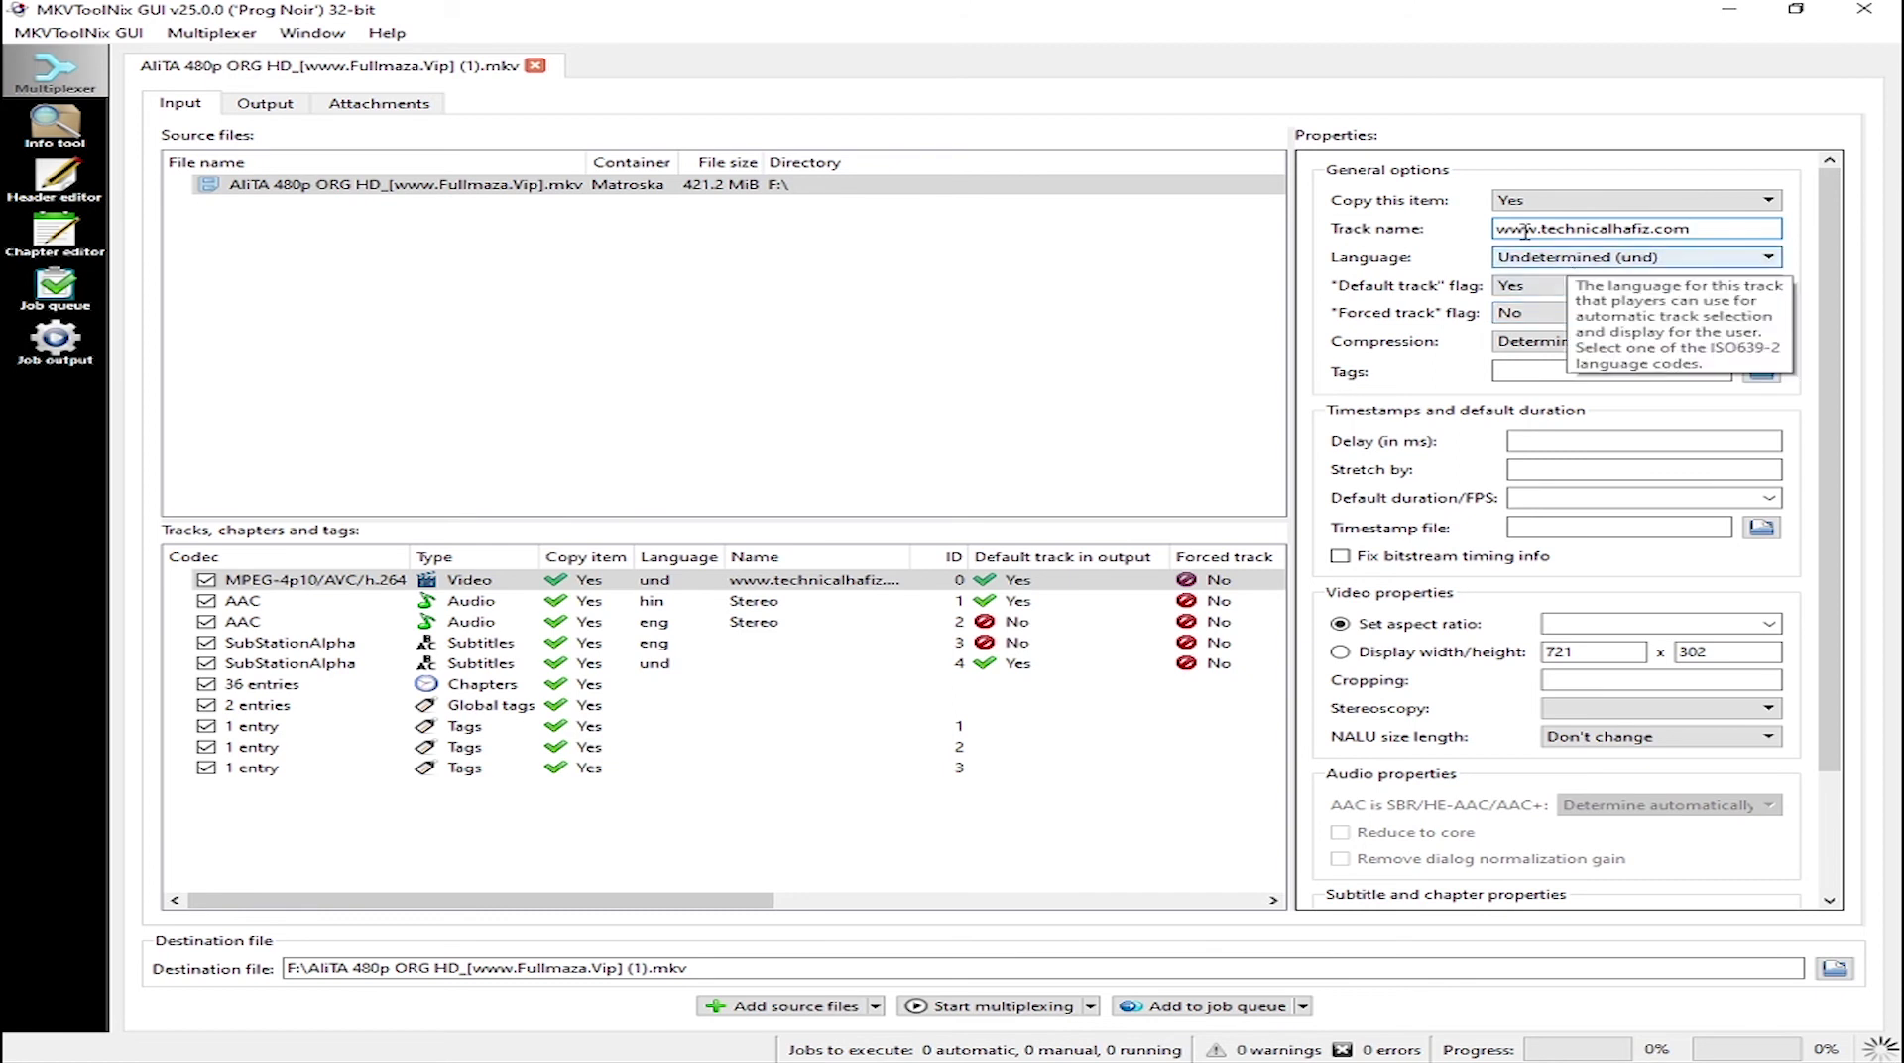
{"action": "left_click_drag", "start_coordinate": [1740, 236], "coordinate": [1496, 230]}
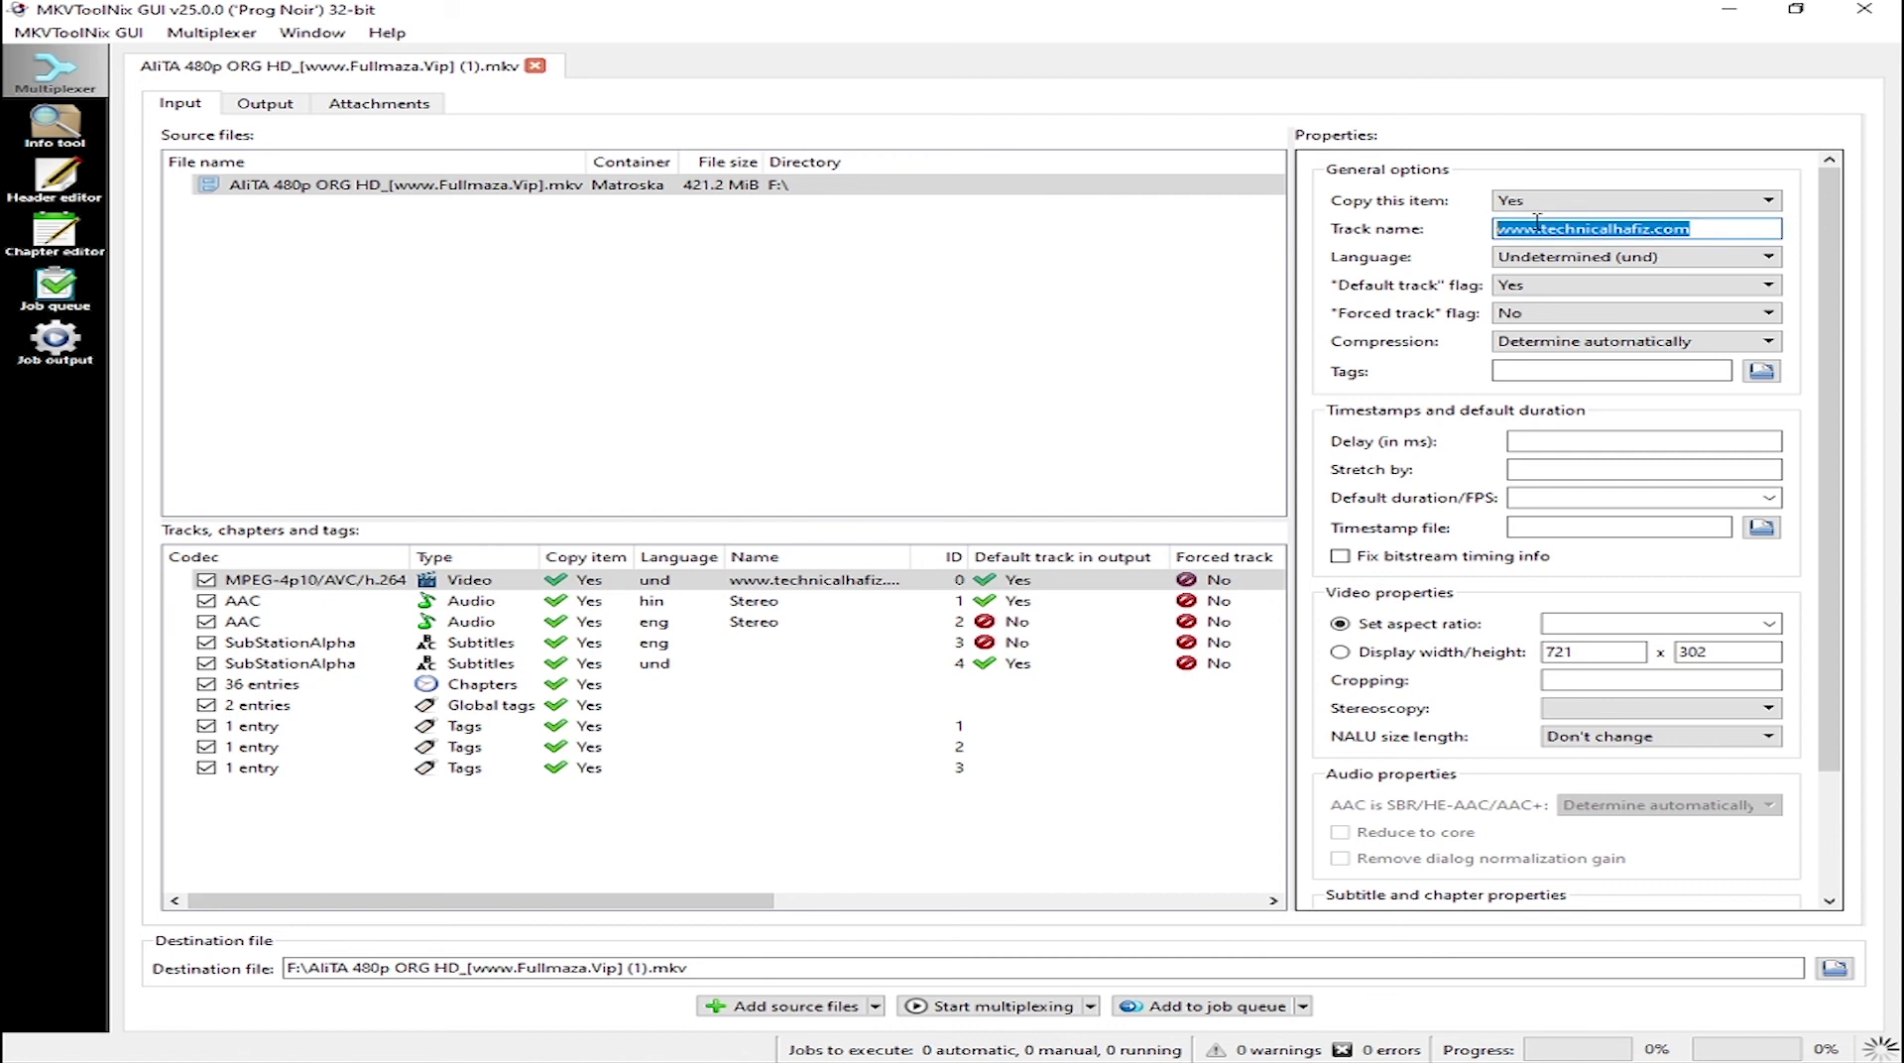
{"action": "left_click", "coordinate": [1751, 229]}
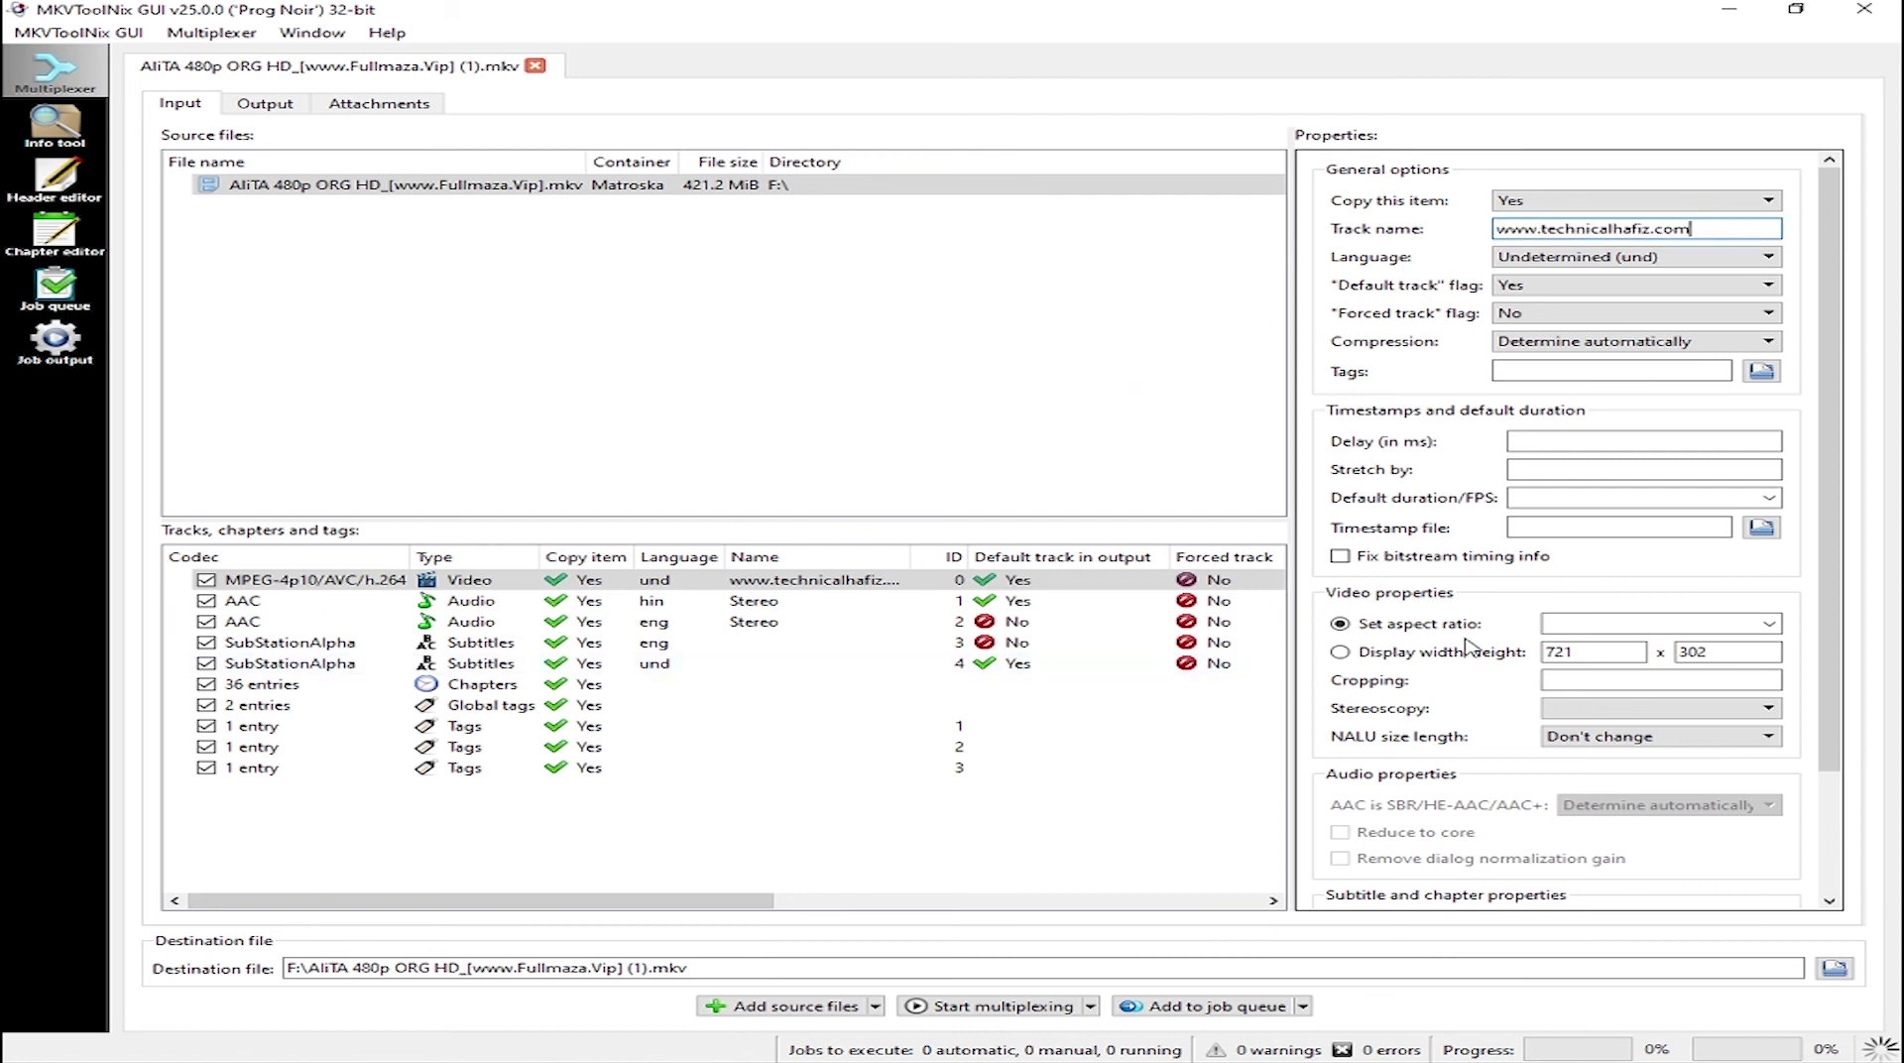
{"action": "scroll", "coordinate": [1479, 644], "scroll_direction": "down", "scroll_amount": 3}
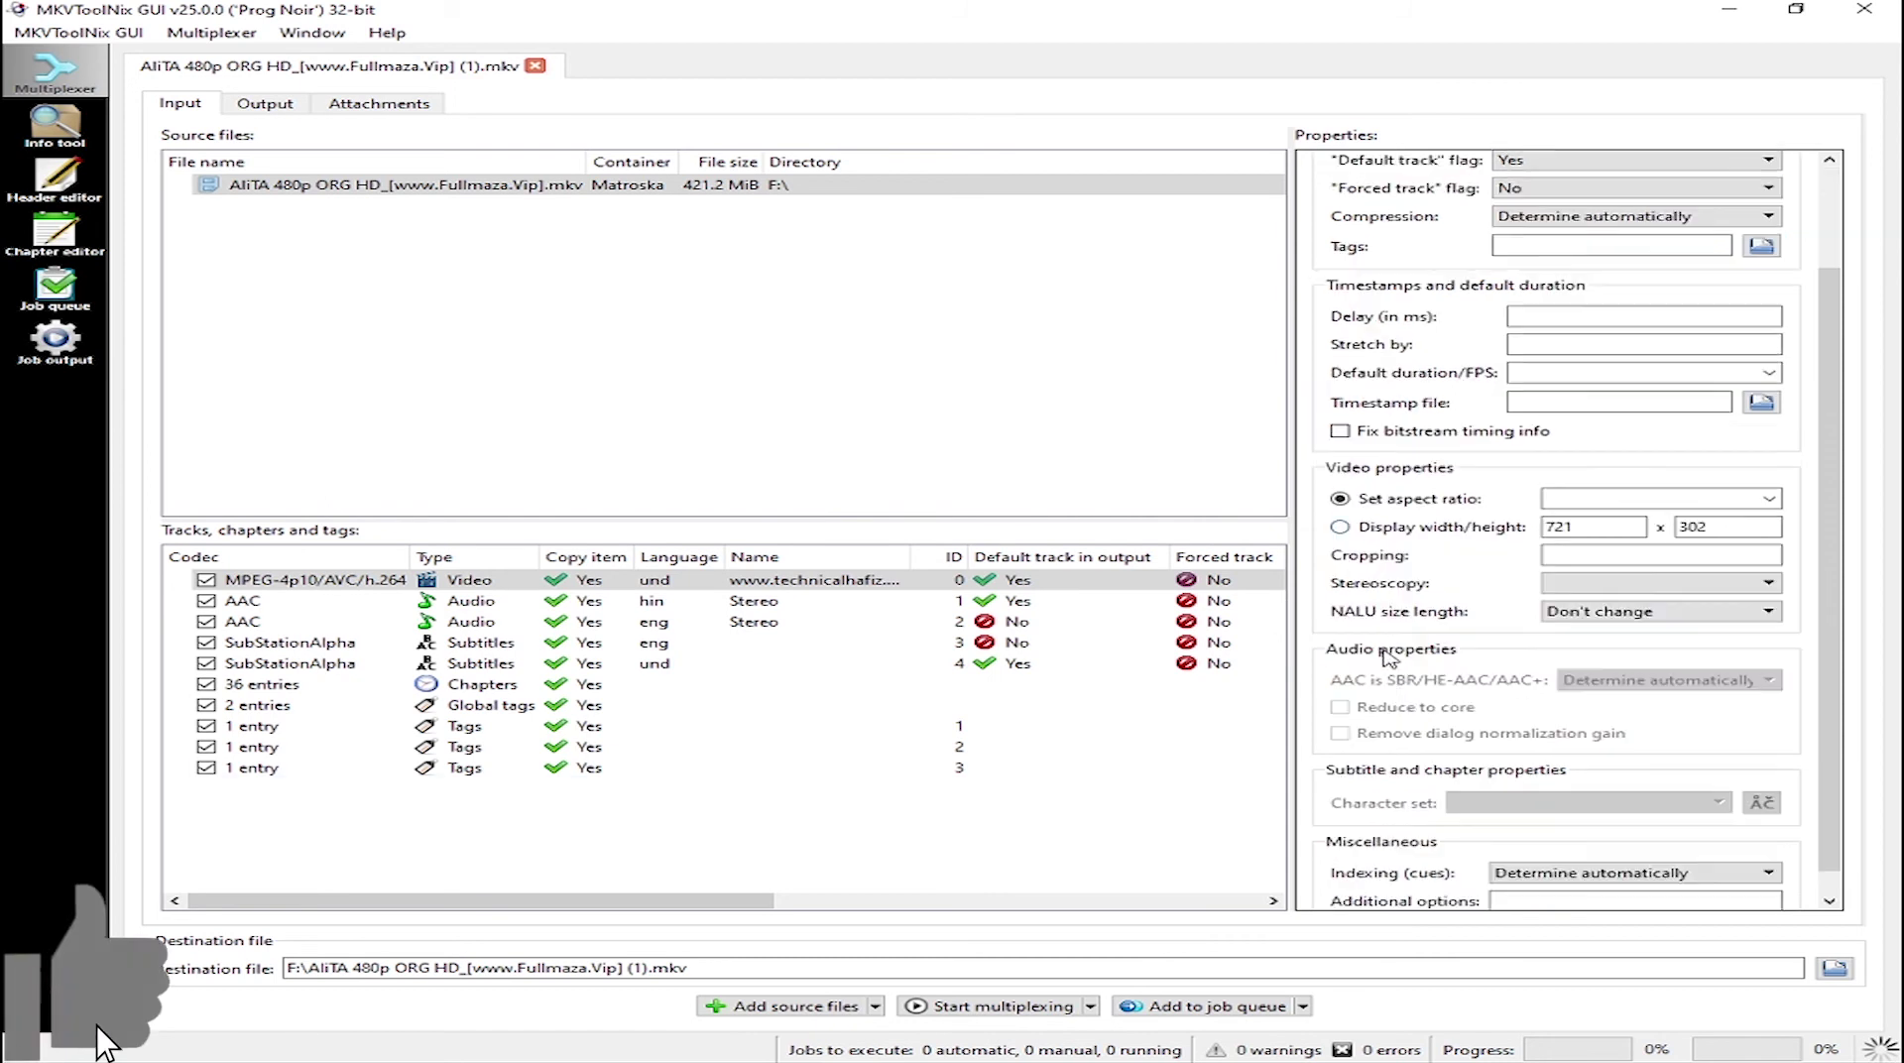
{"action": "scroll", "coordinate": [1479, 607], "scroll_direction": "up", "scroll_amount": 3}
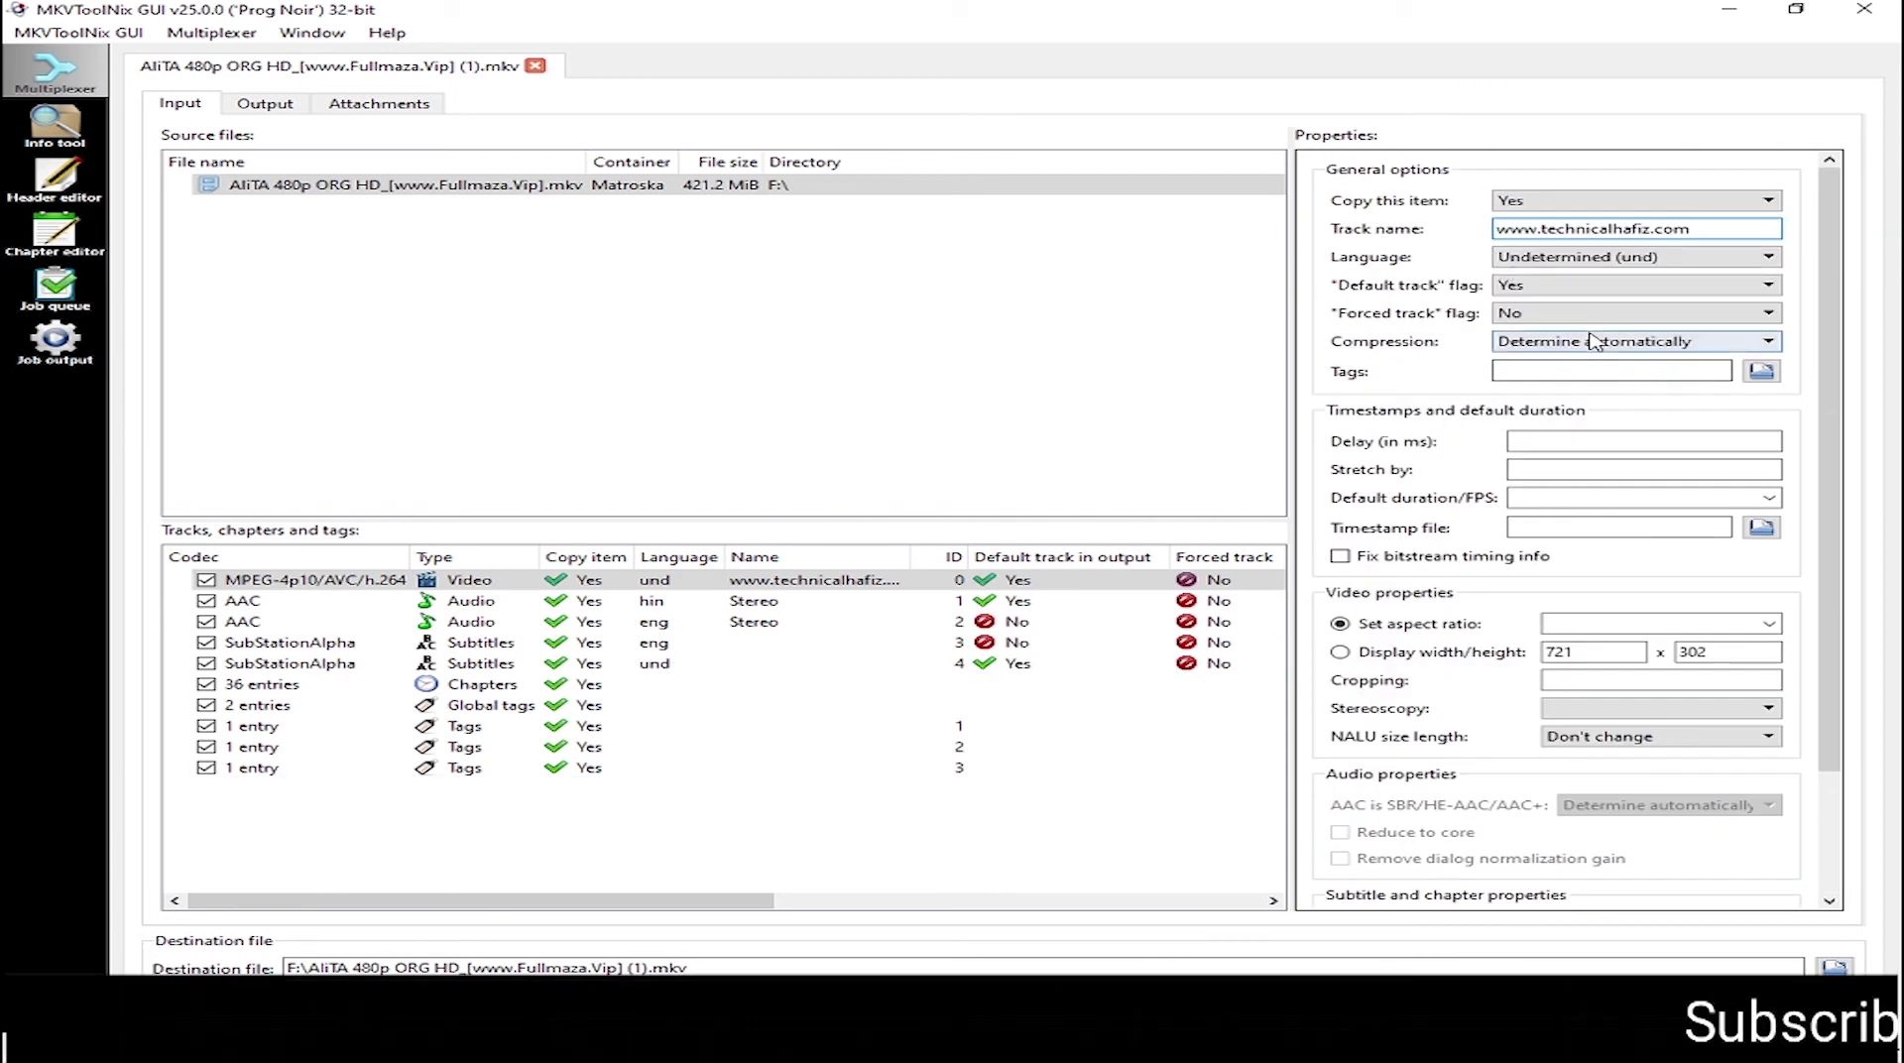
{"action": "mouse_move", "coordinate": [1573, 367]}
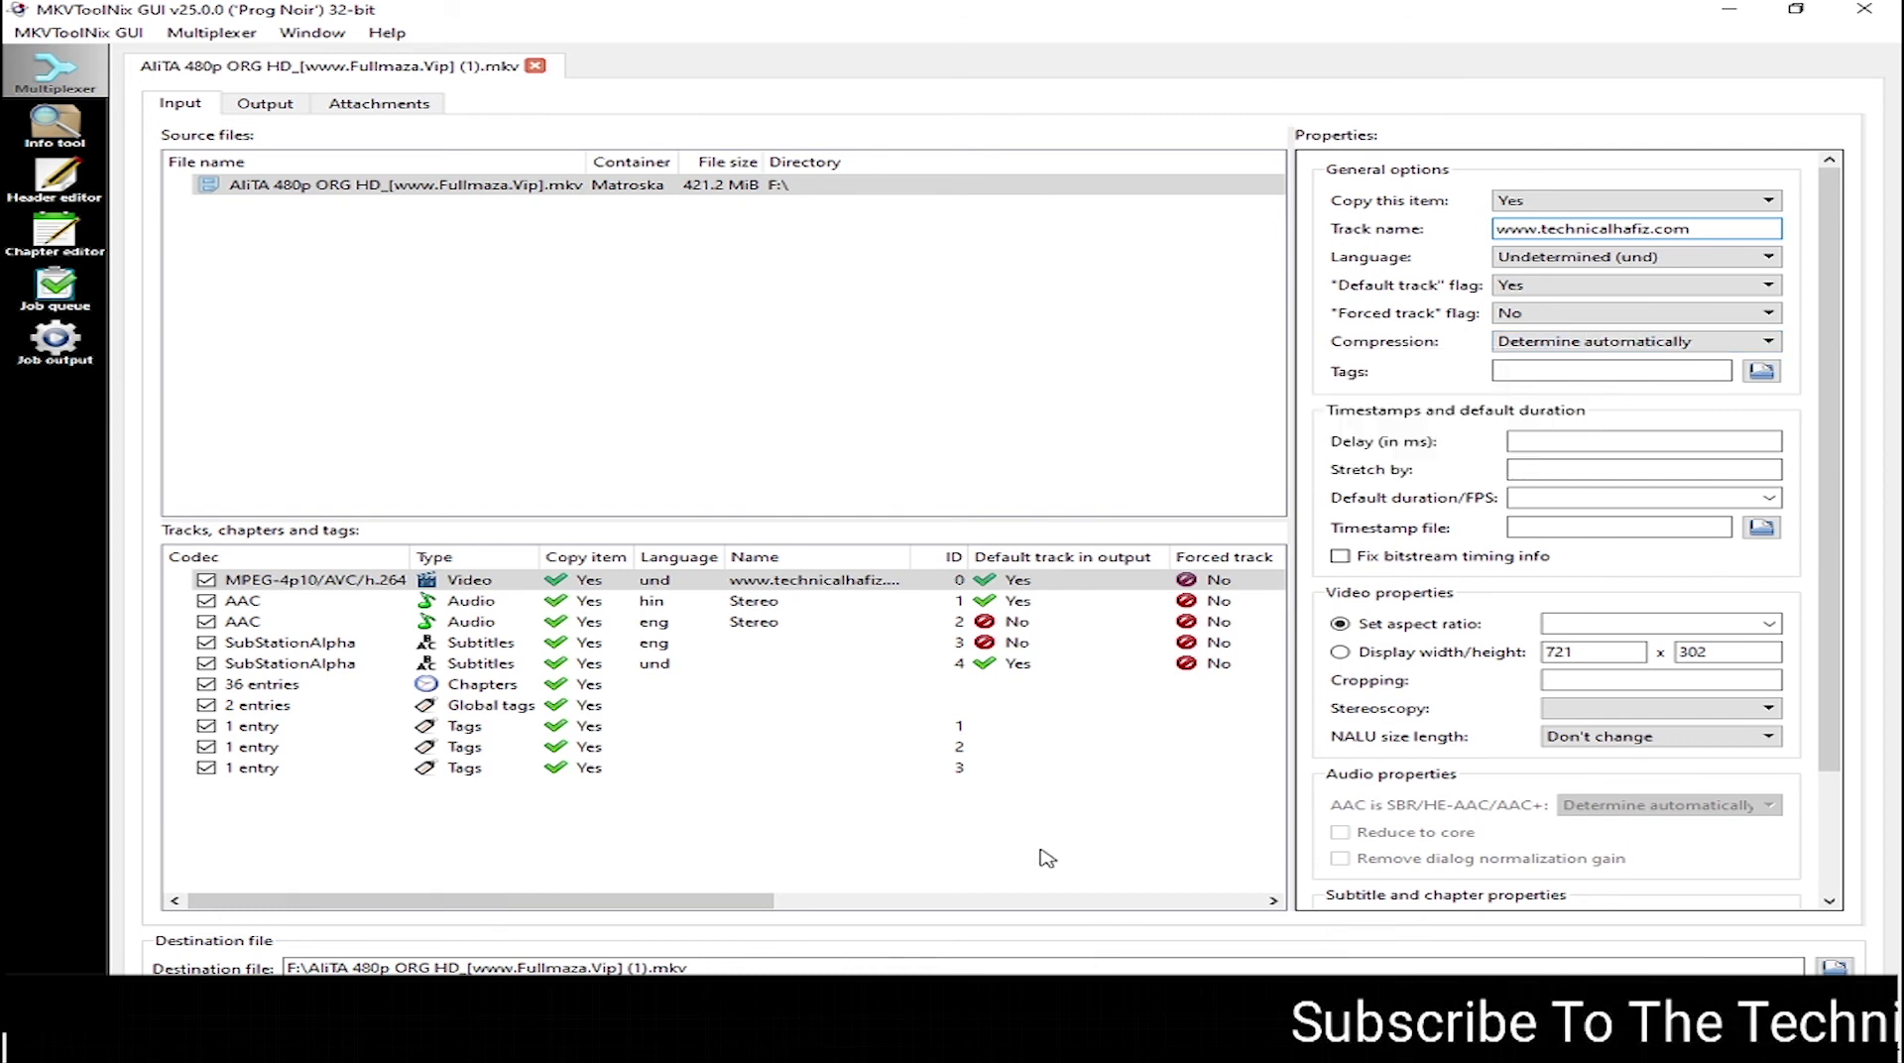
{"action": "scroll", "coordinate": [1632, 552], "scroll_direction": "down", "scroll_amount": 3}
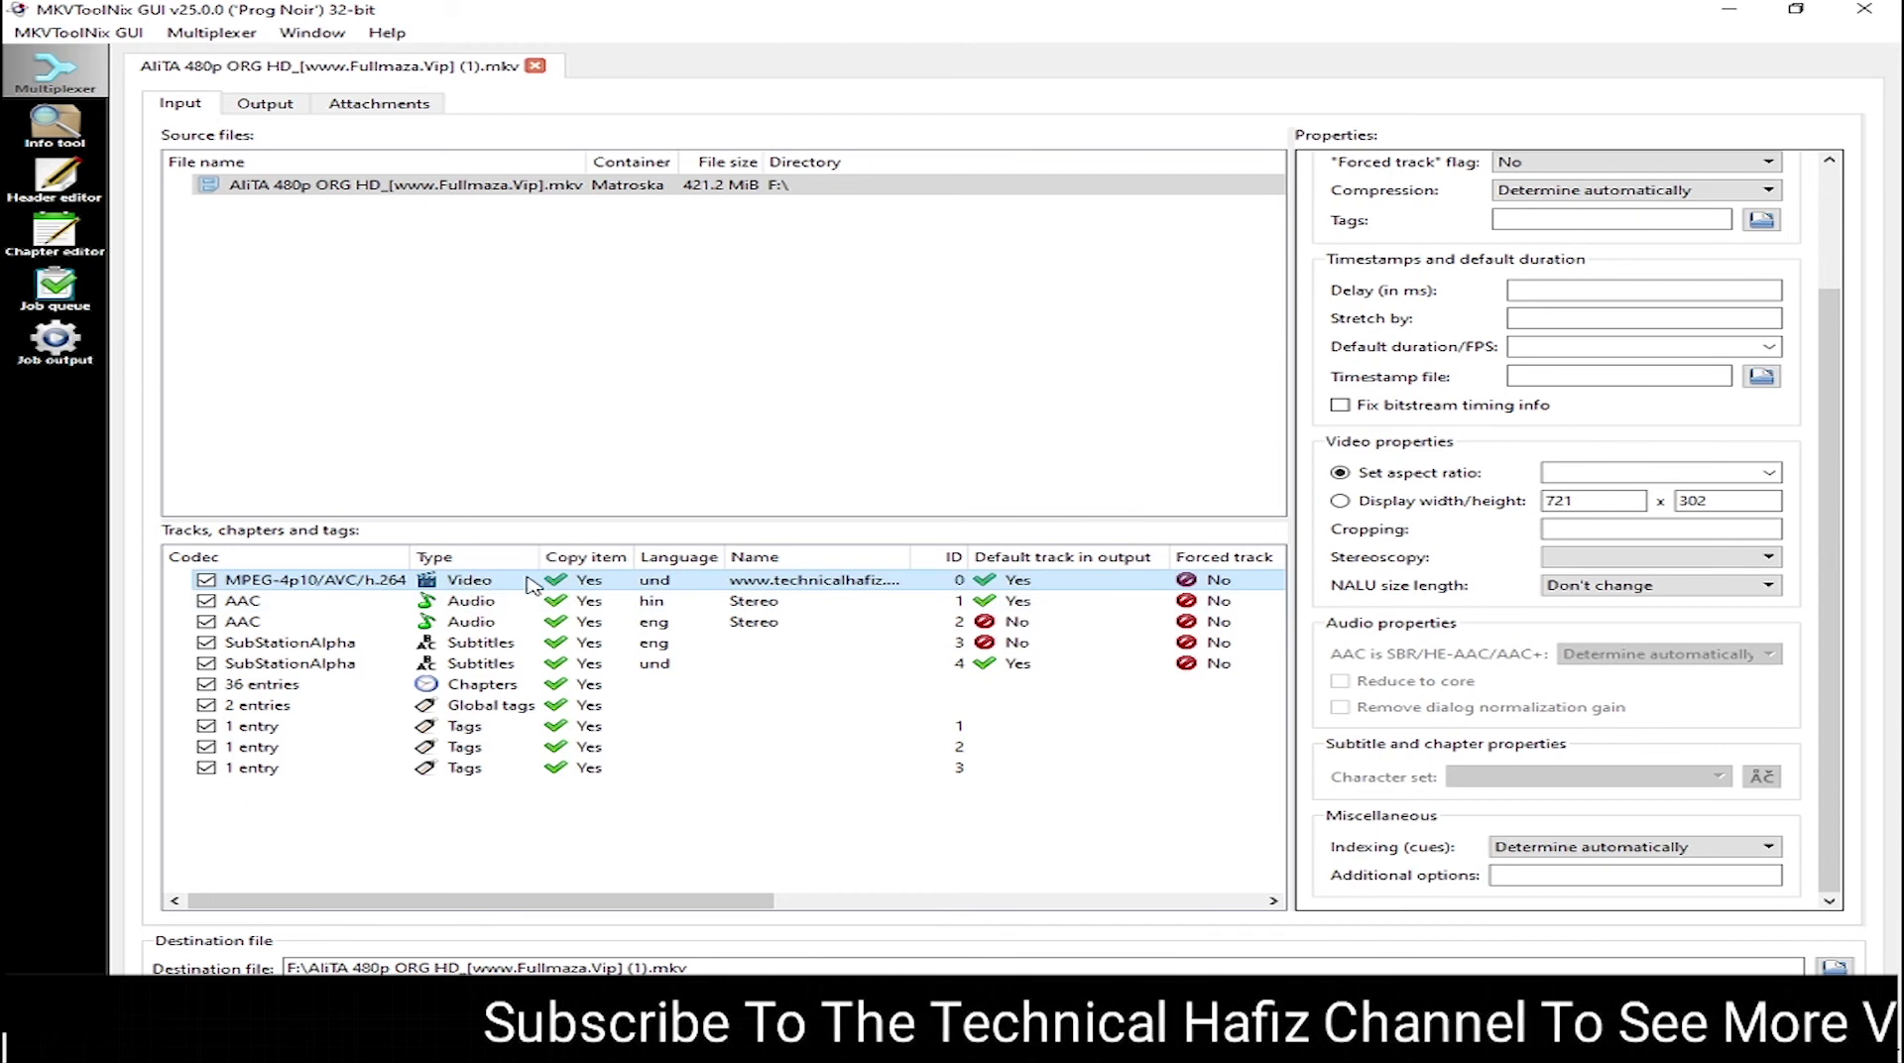
- Examine the Hindi audio track's properties and the language options it offers
{"action": "left_click", "coordinate": [474, 608]}
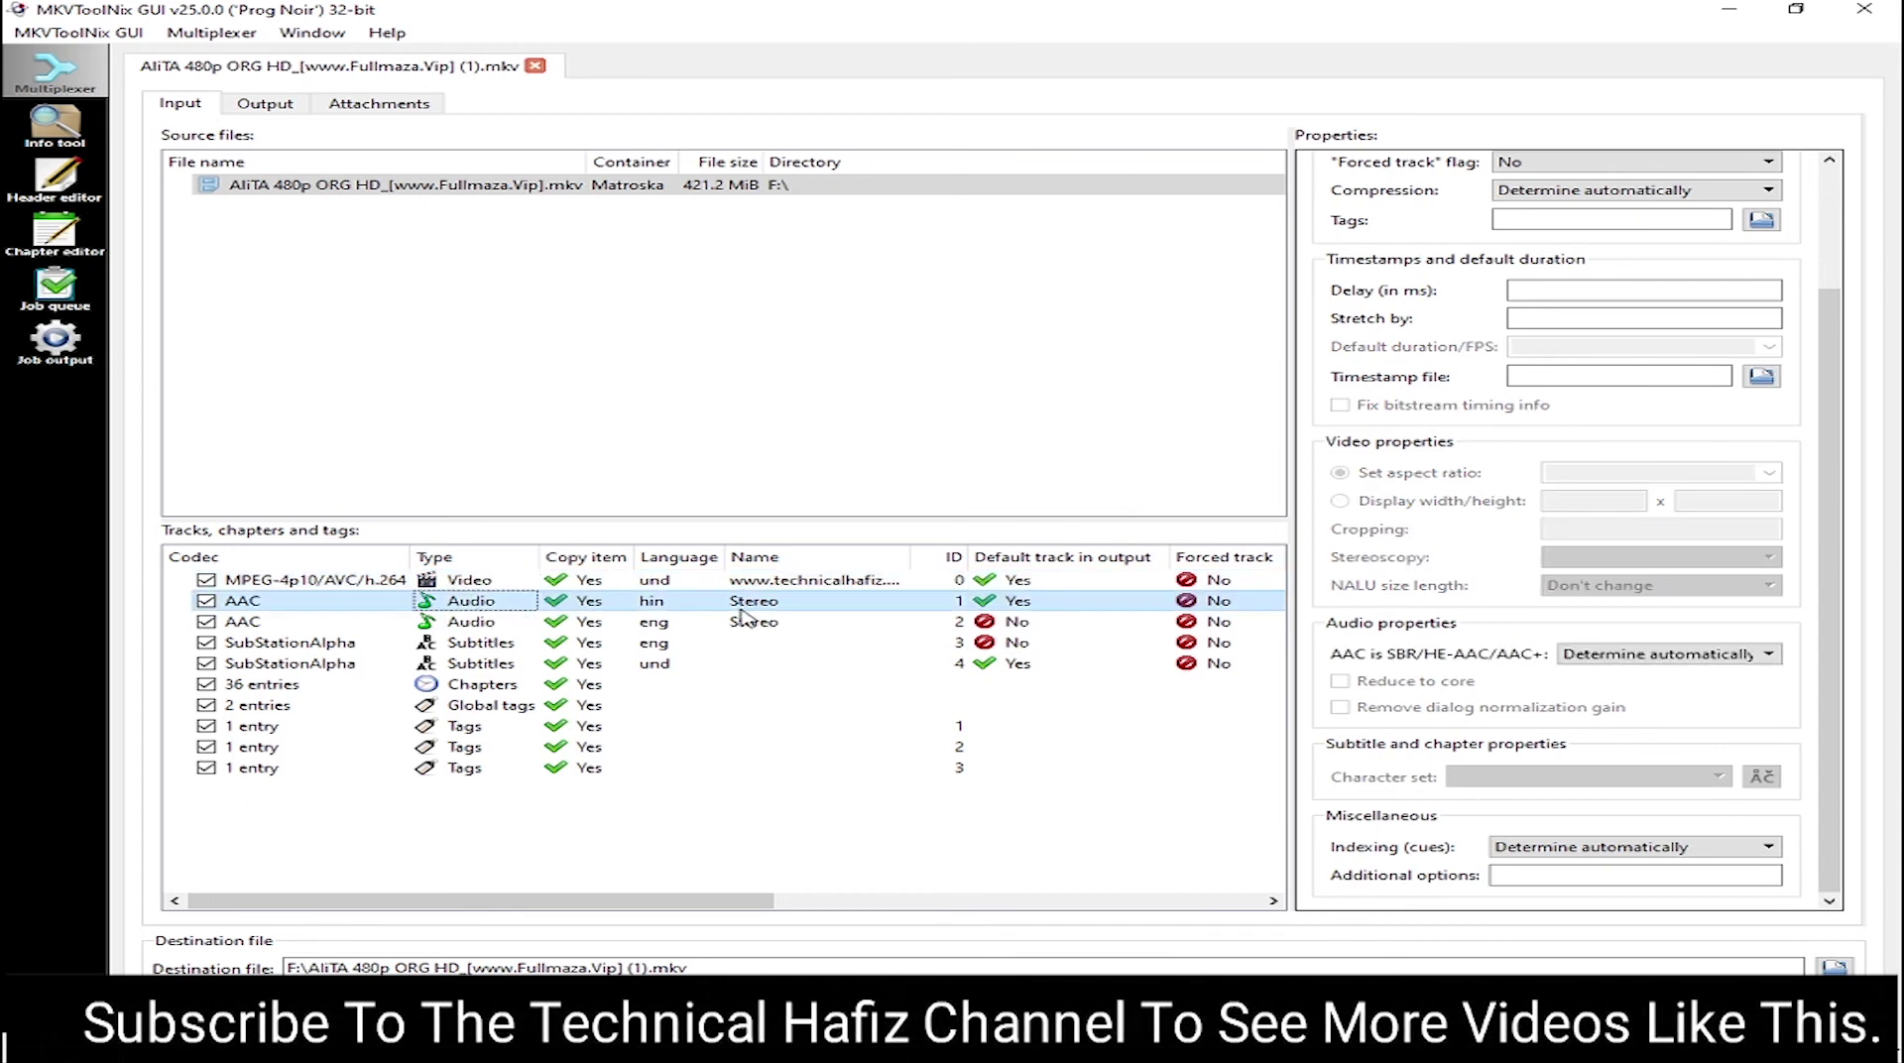
{"action": "left_click", "coordinate": [660, 605]}
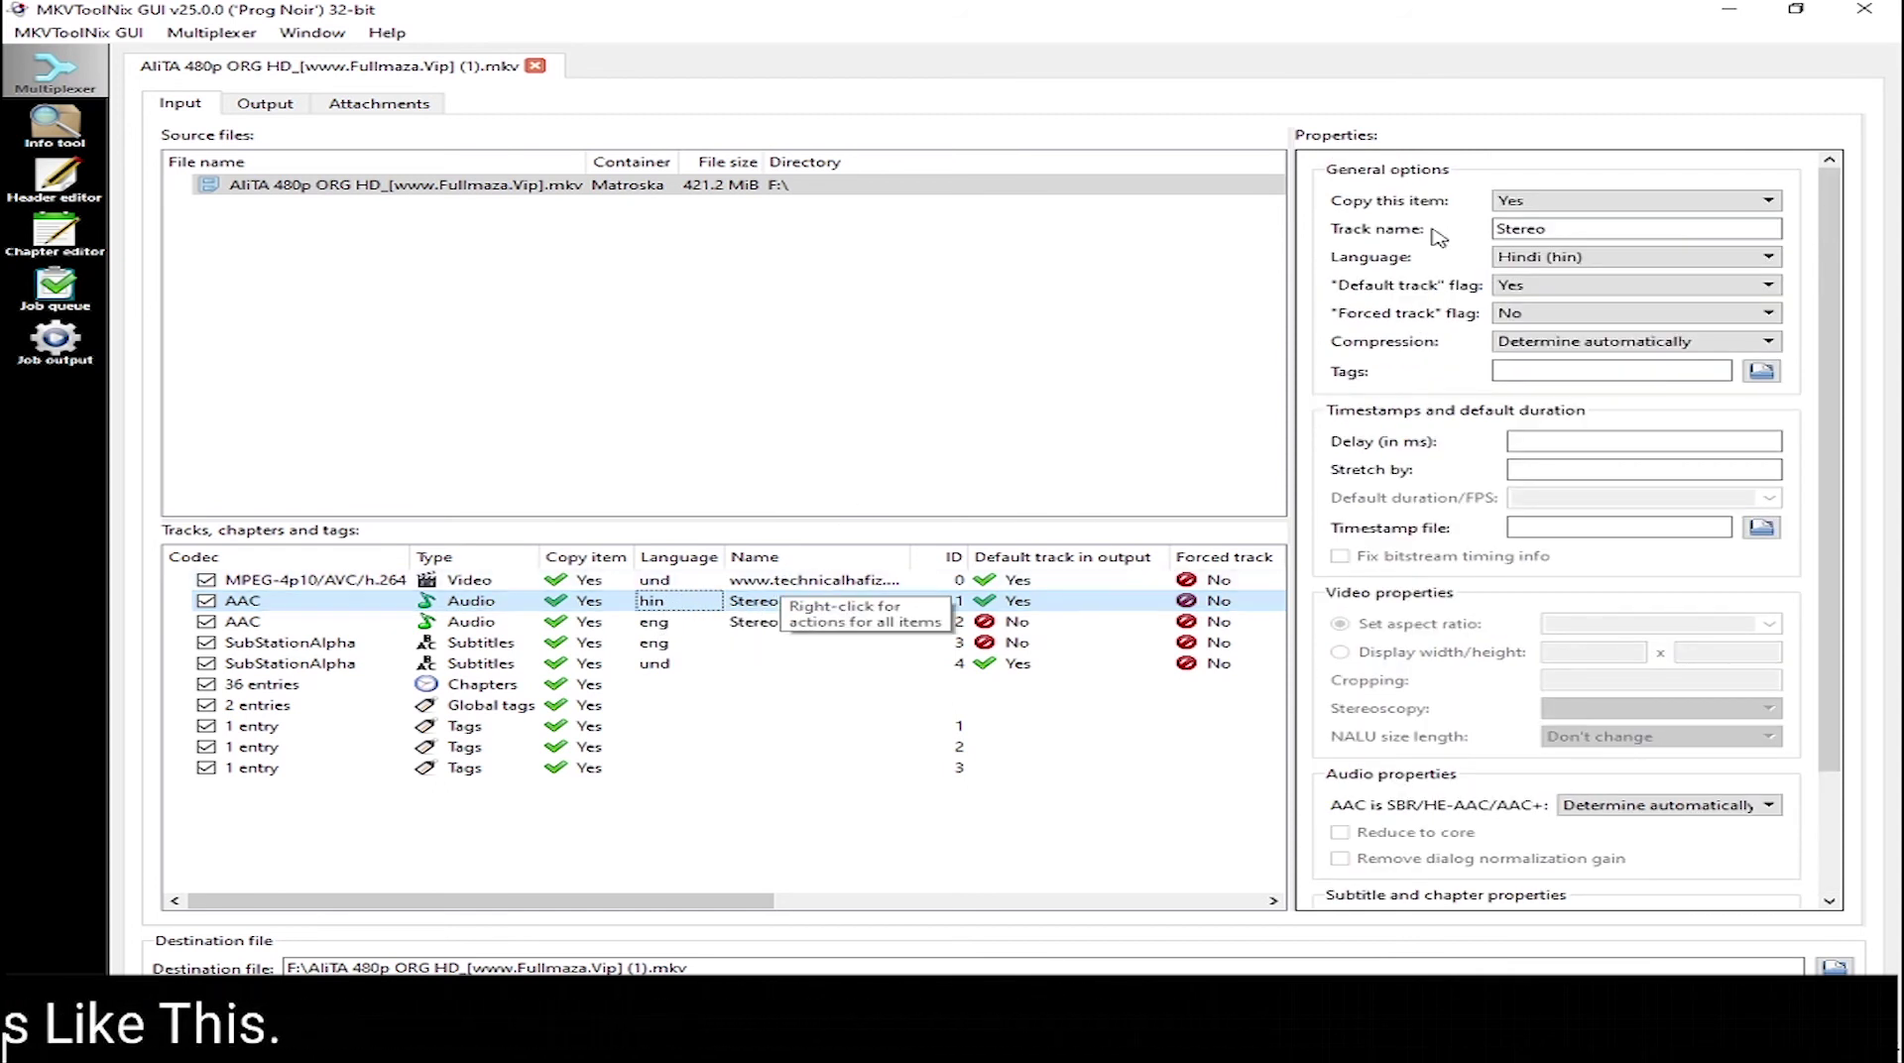
{"action": "left_click", "coordinate": [1534, 260]}
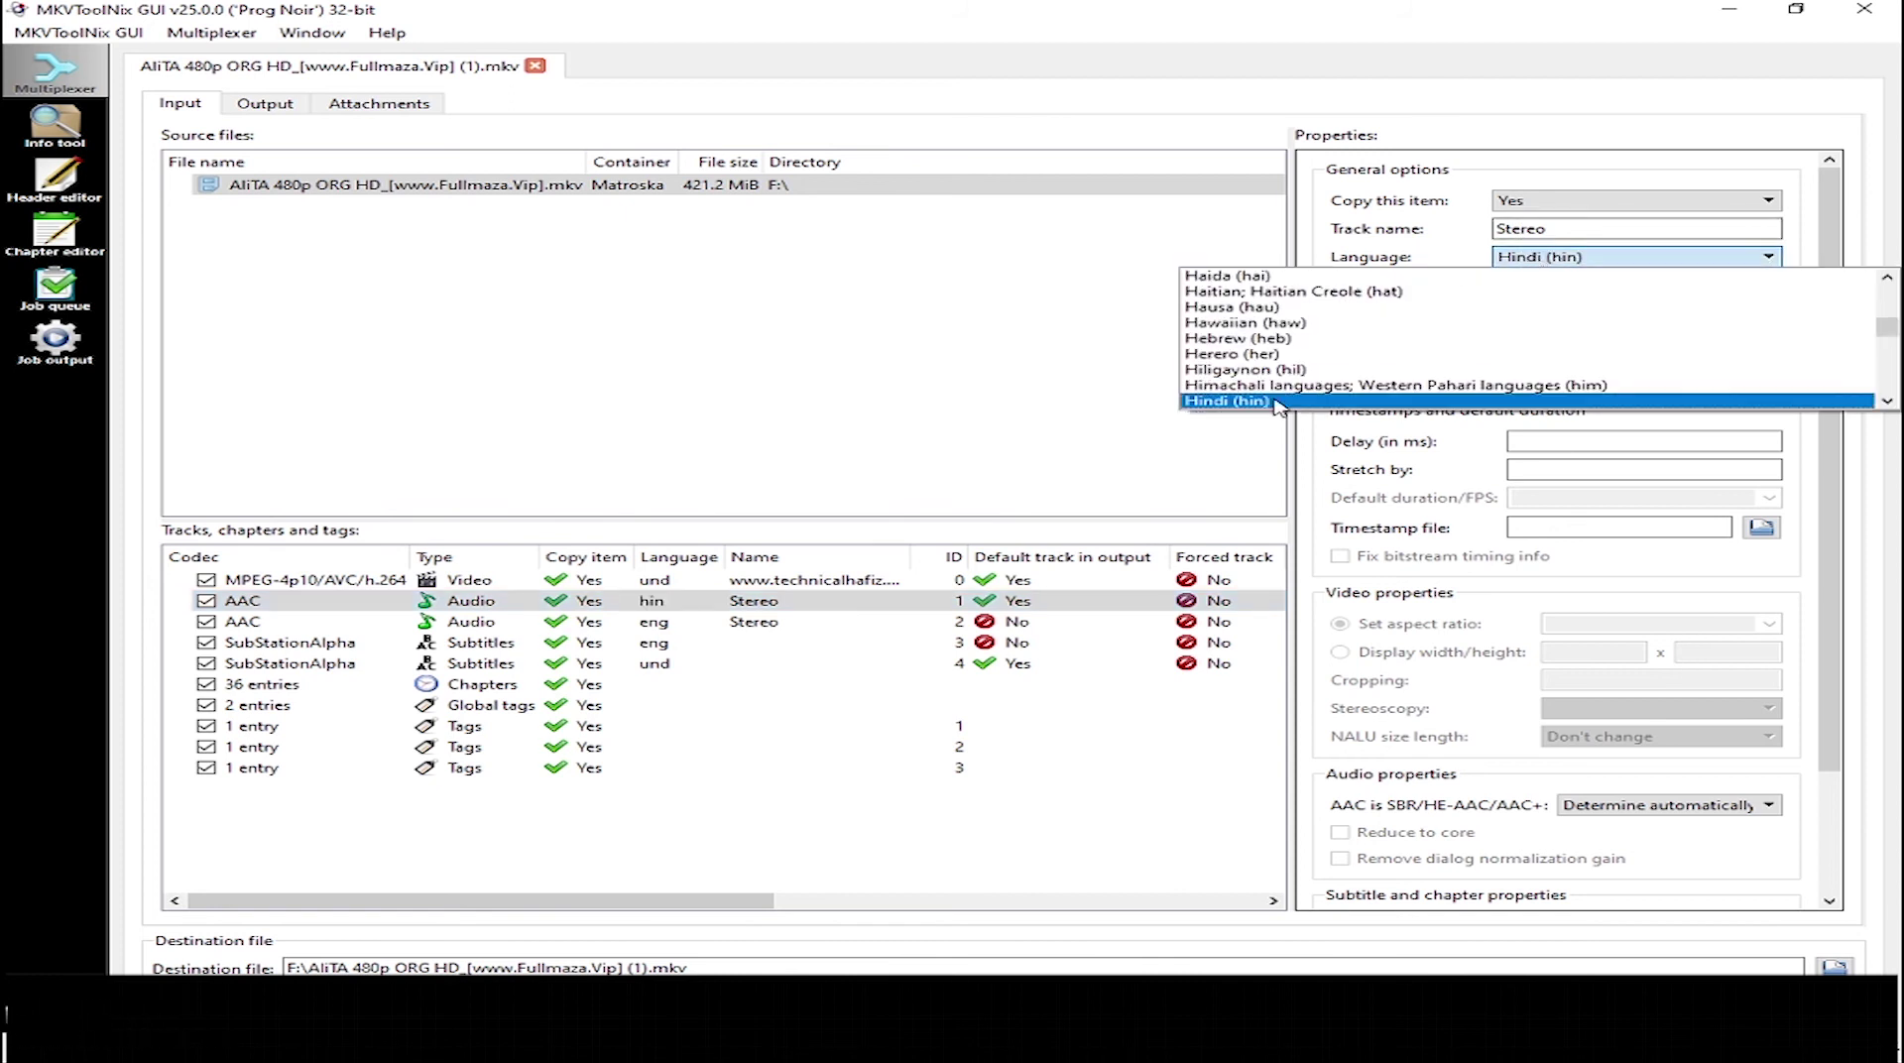
{"action": "left_click", "coordinate": [1383, 236]}
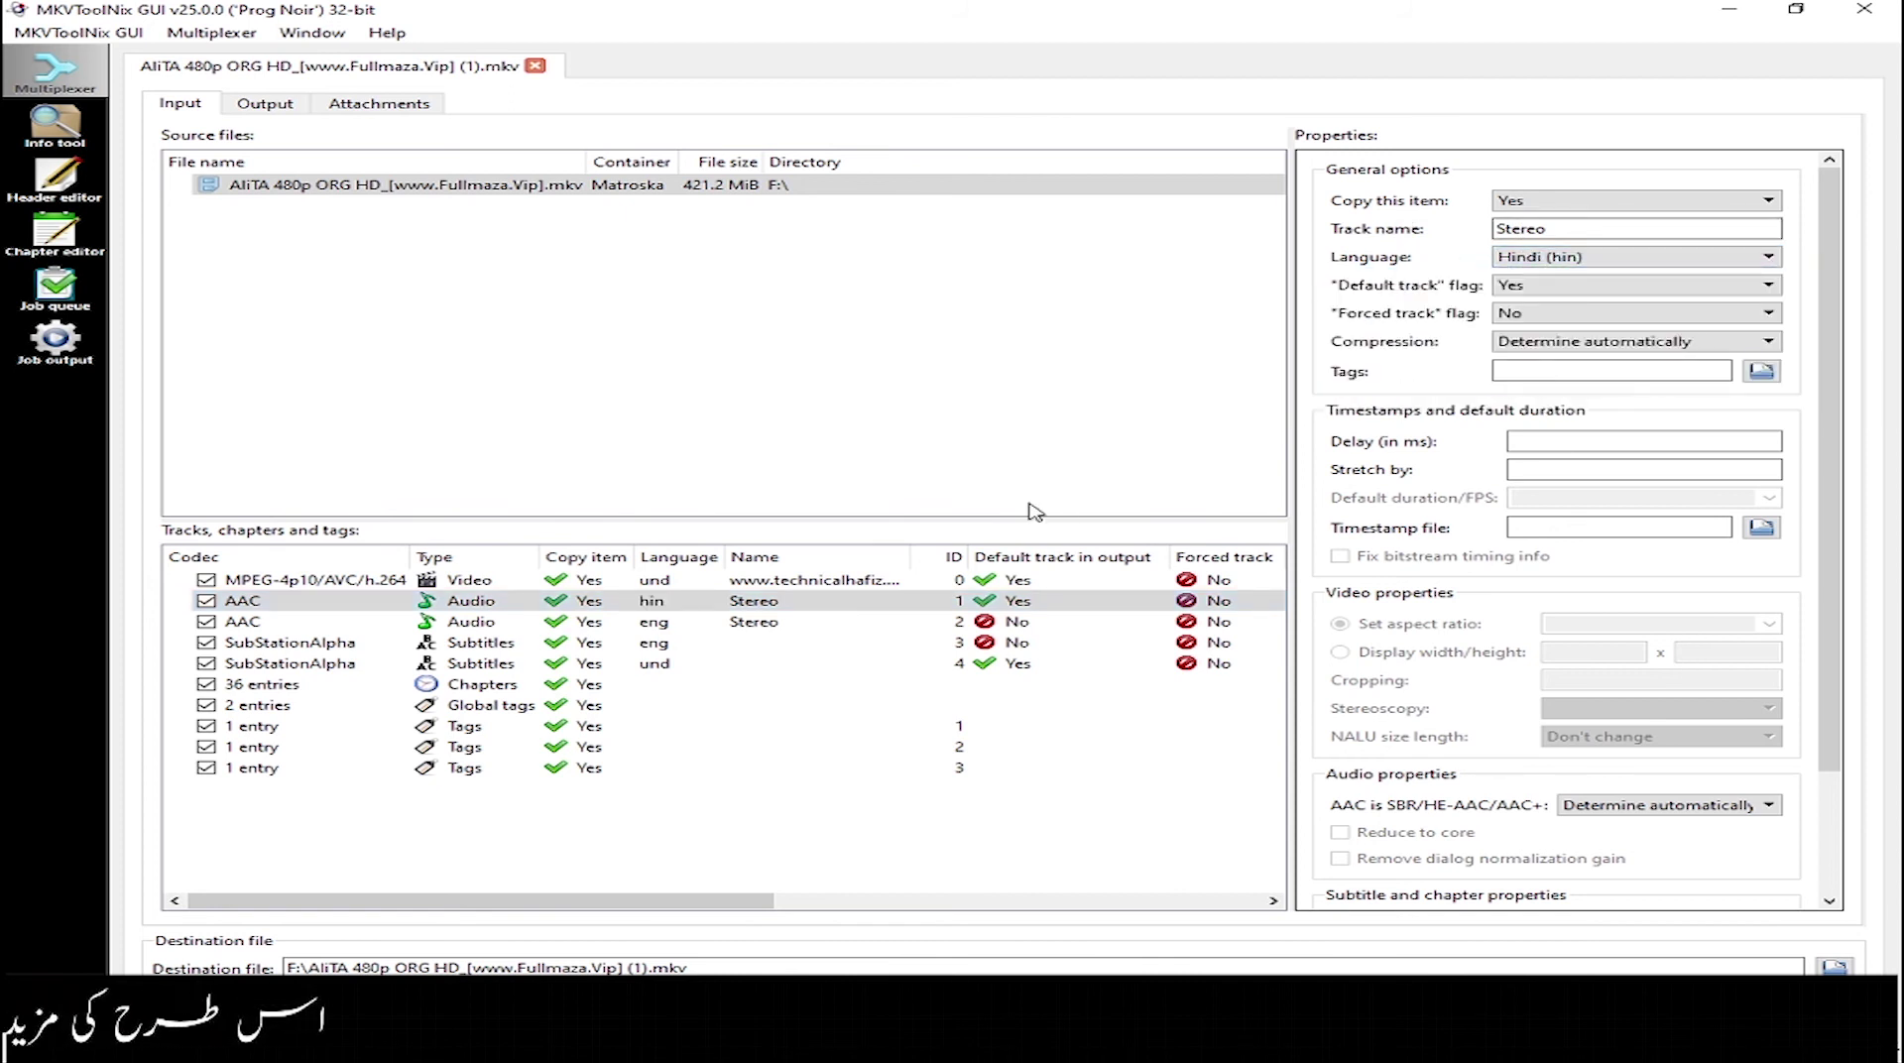
- Compare the Hindi and English audio tracks, and exclude the English AAC track from the output
{"action": "left_click", "coordinate": [633, 622]}
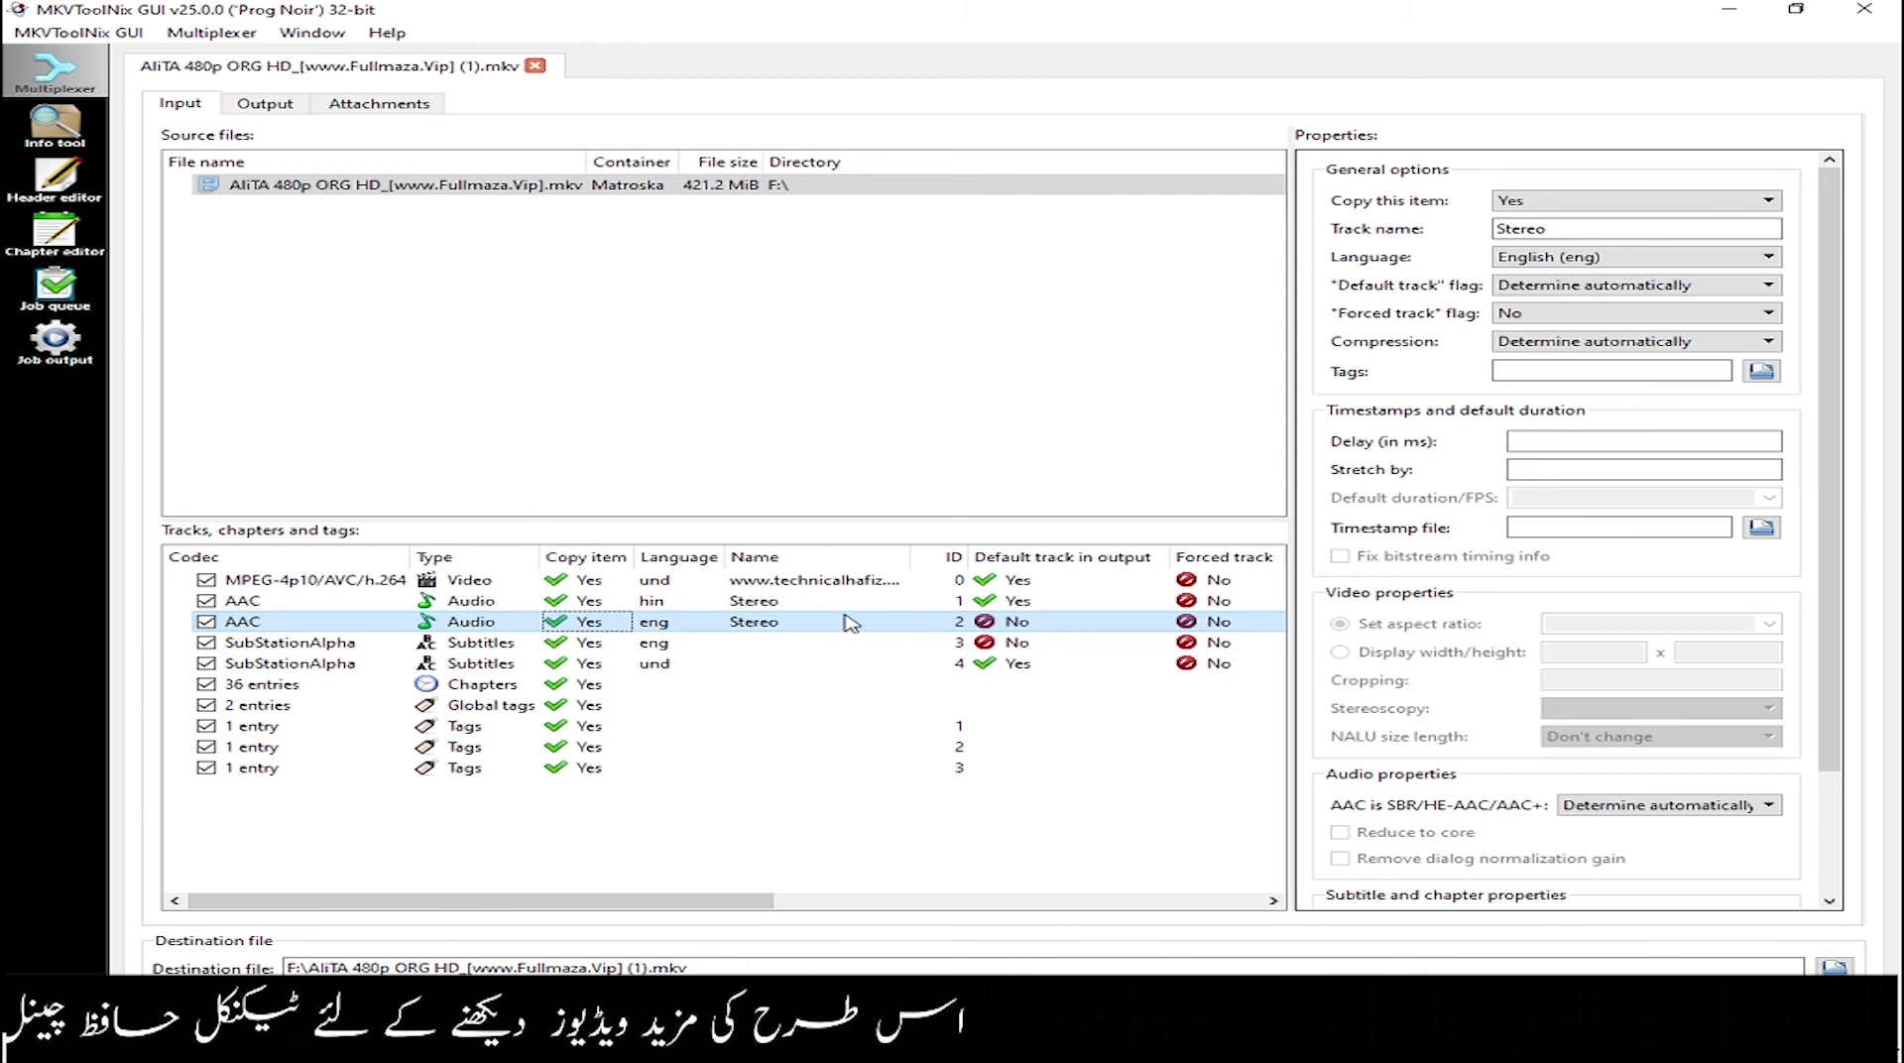
{"action": "left_click", "coordinate": [680, 601]}
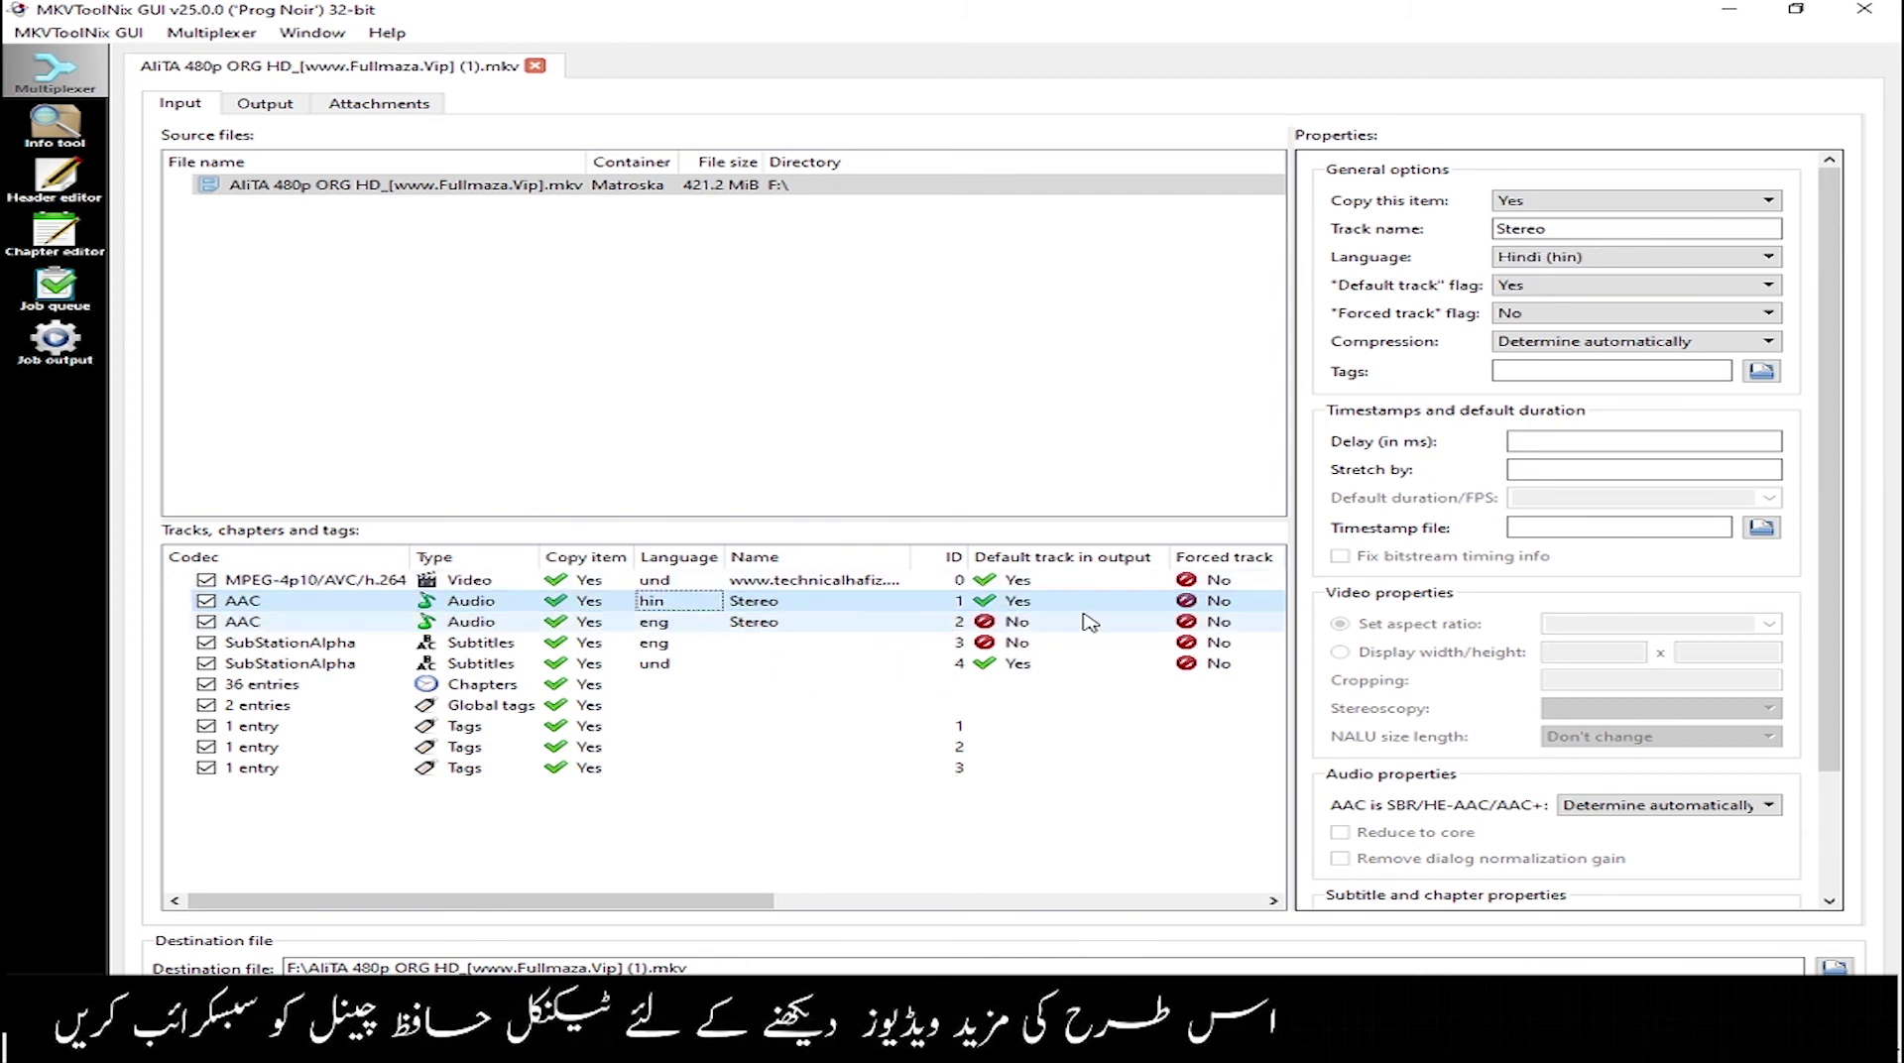
{"action": "left_click", "coordinate": [1002, 622]}
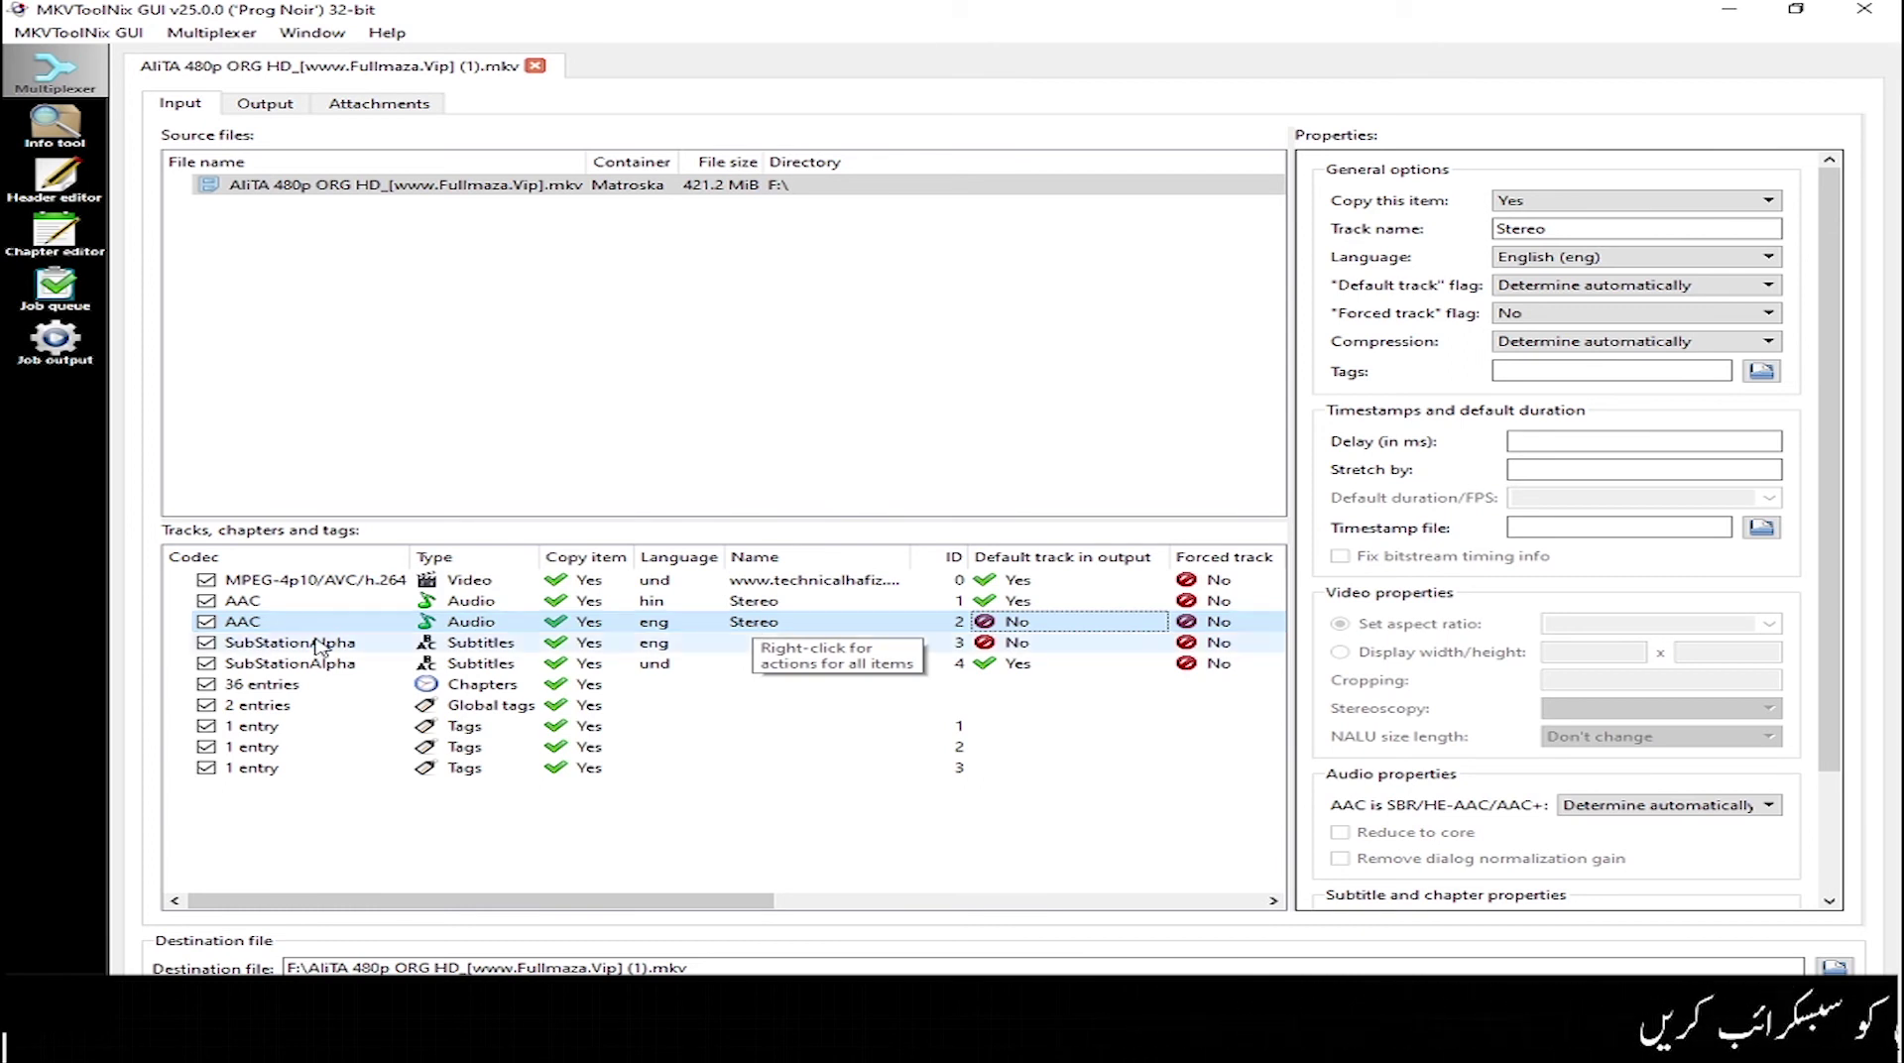
{"action": "left_click", "coordinate": [207, 622]}
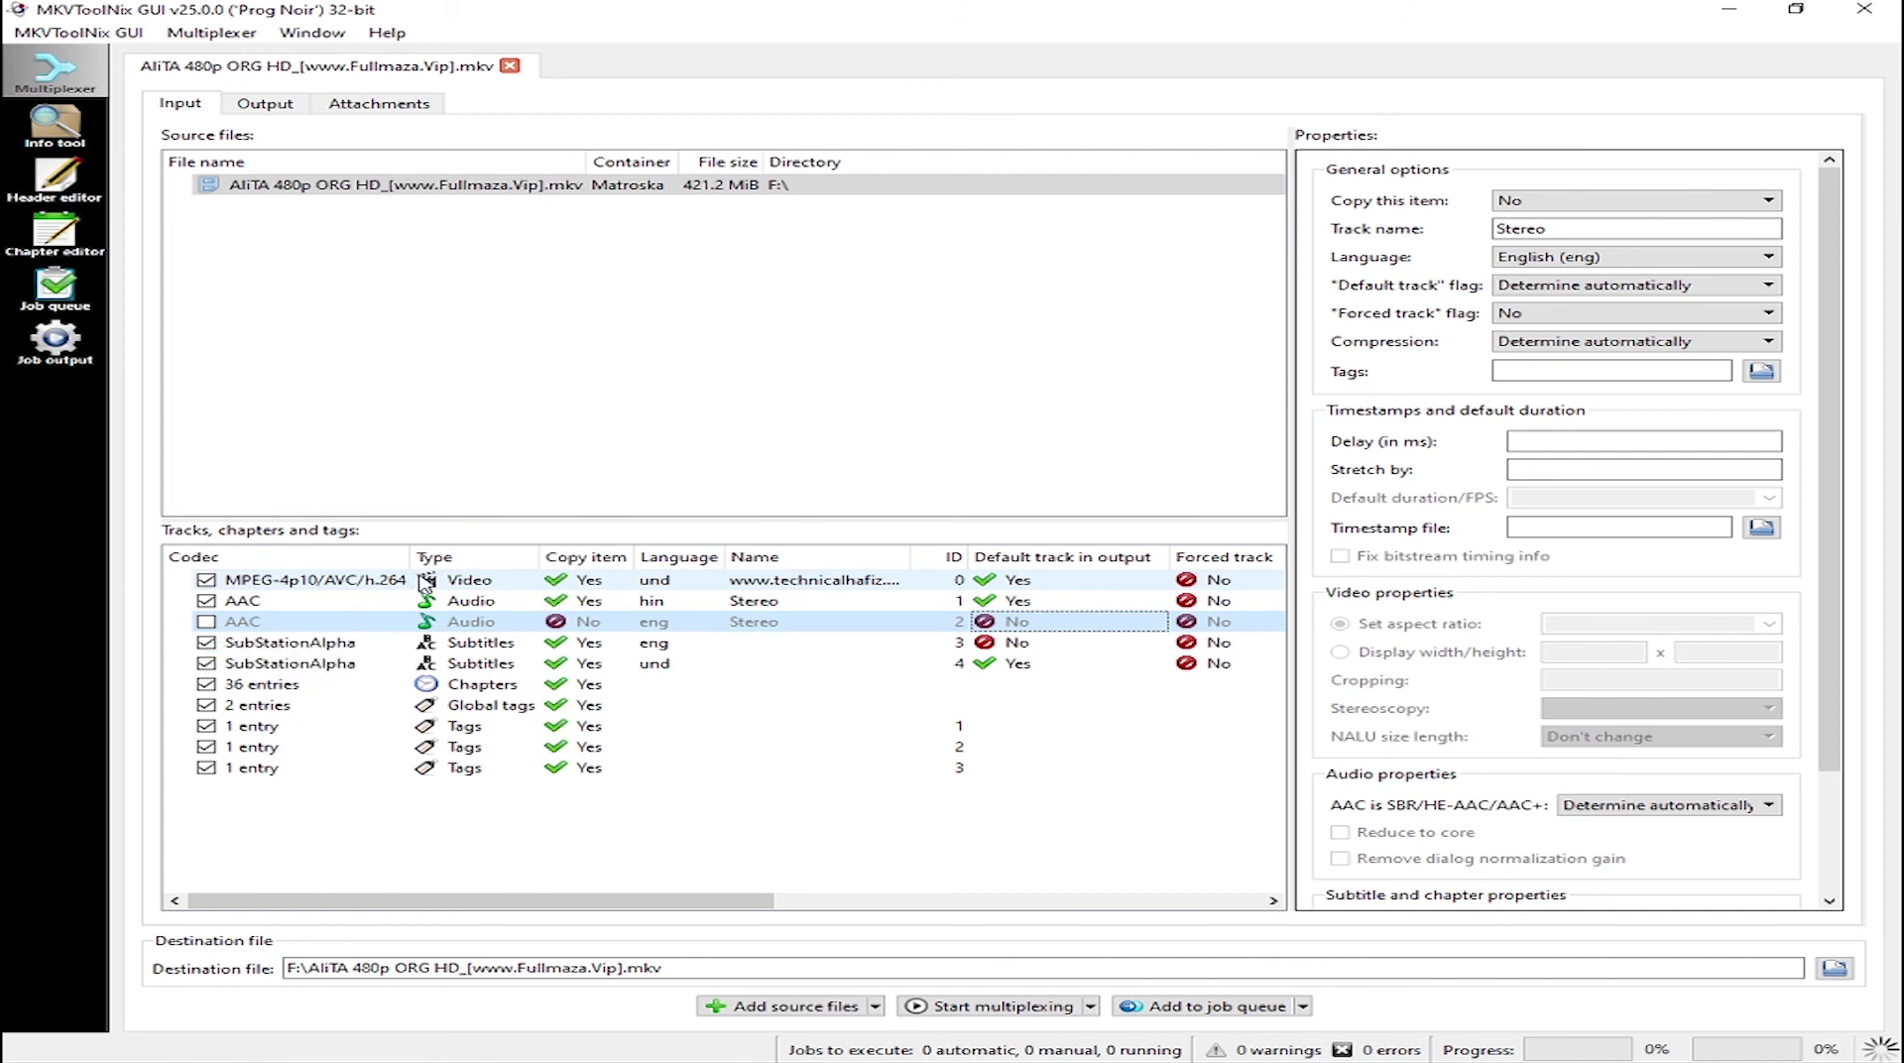
- Exclude the subtitle track with undetermined language from the output, and review the Hindi audio and English subtitle tracks
{"action": "left_click", "coordinate": [658, 642]}
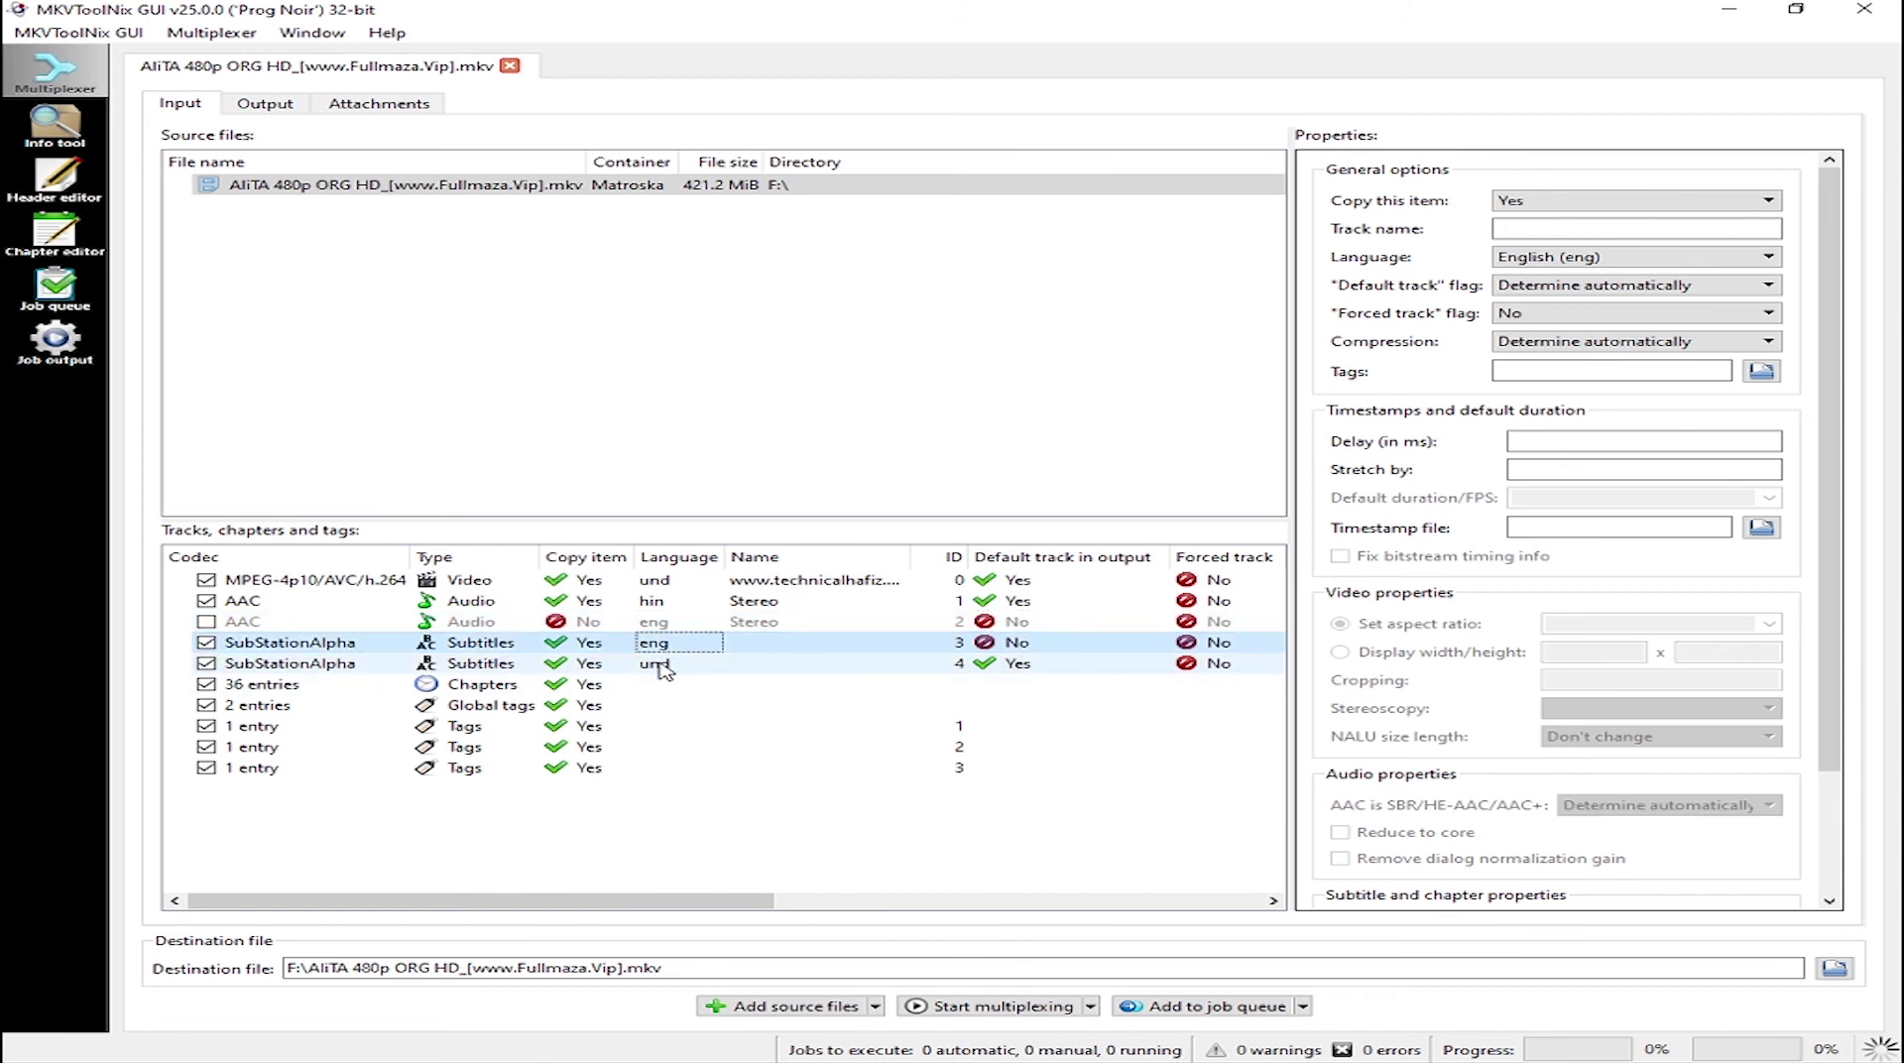
{"action": "left_click", "coordinate": [659, 664]}
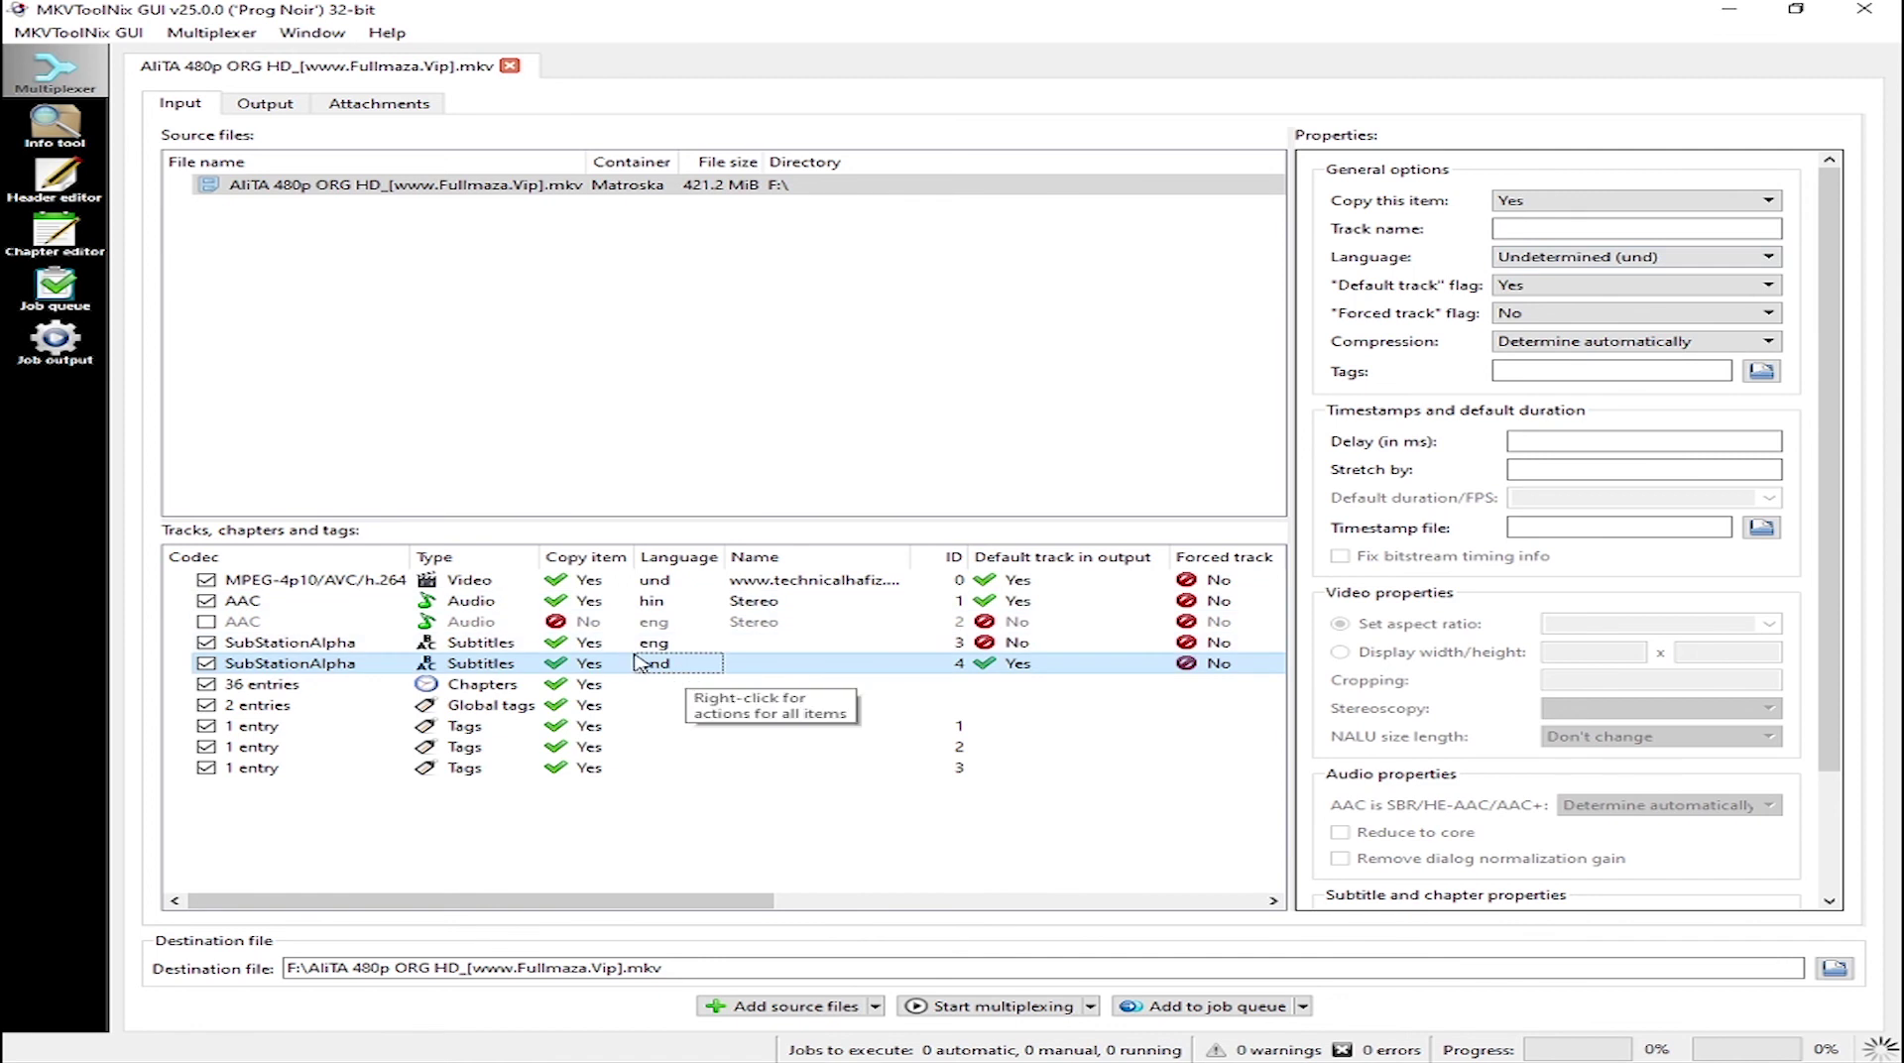
{"action": "left_click", "coordinate": [207, 665]}
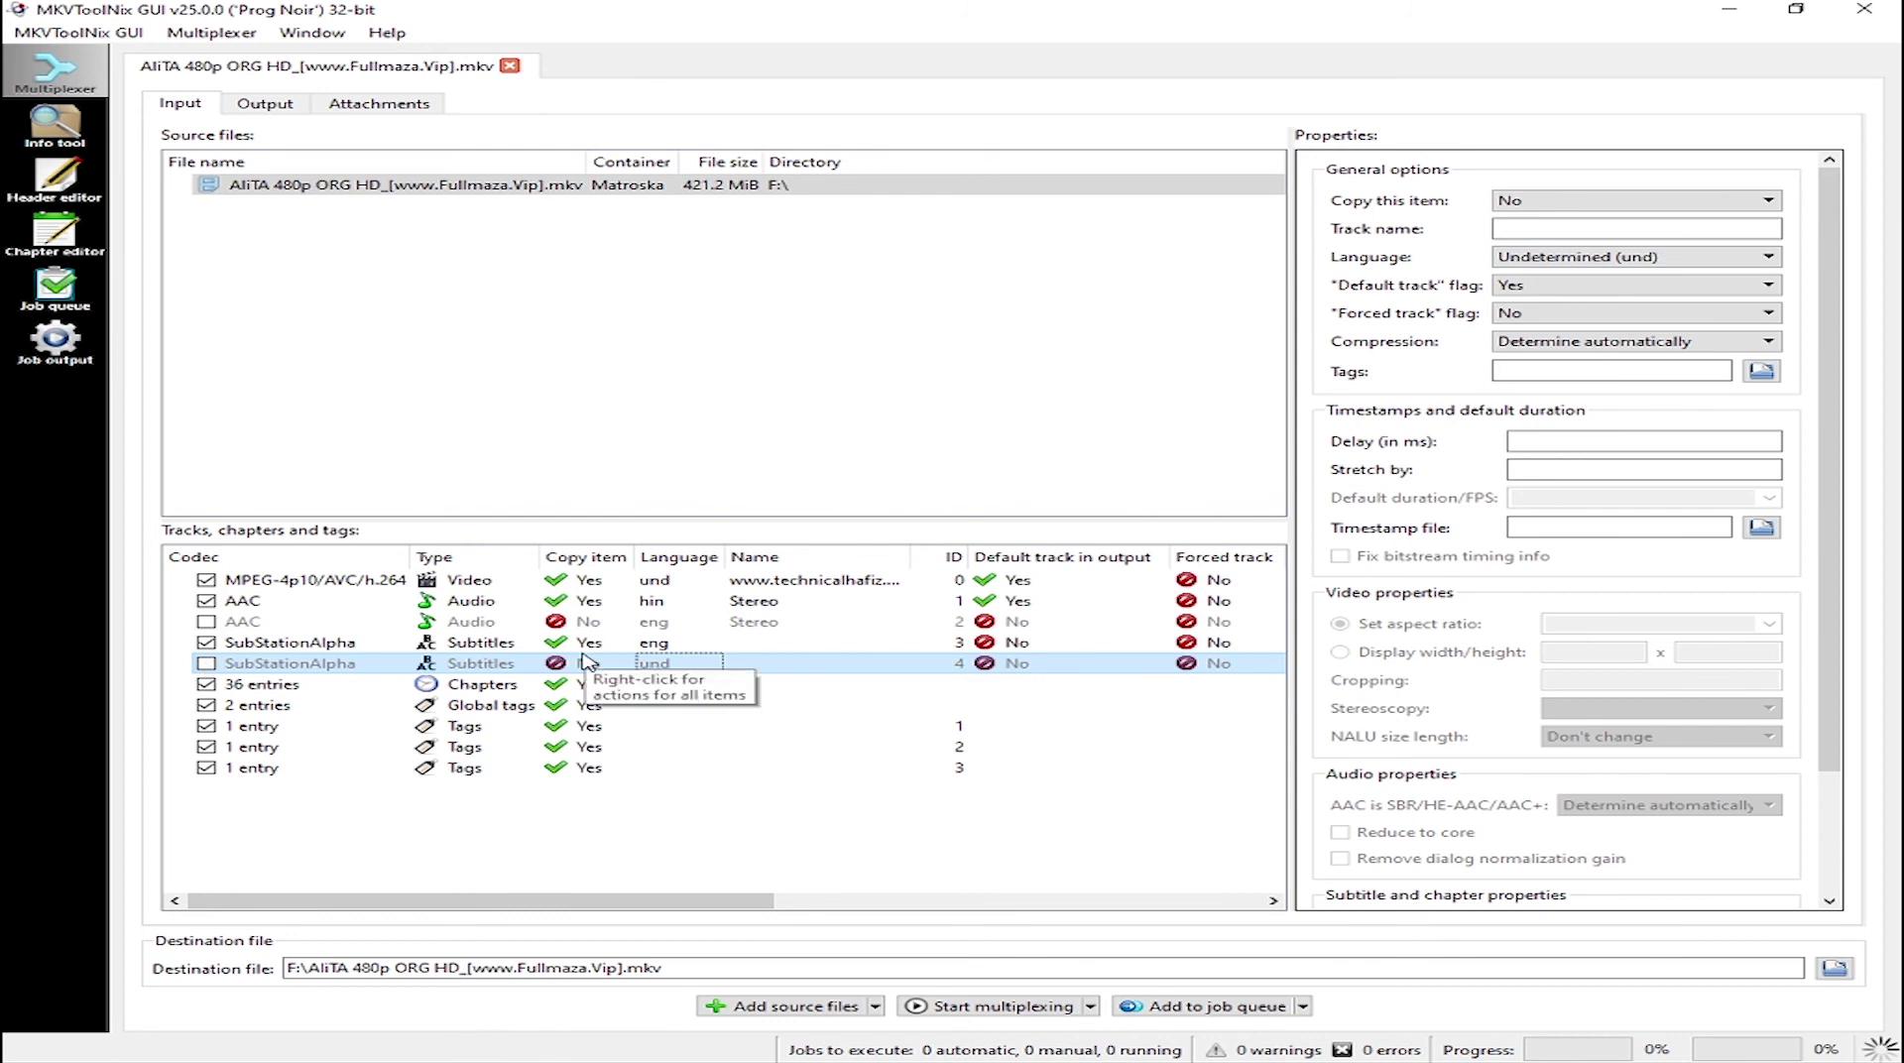
{"action": "left_click", "coordinate": [694, 601]}
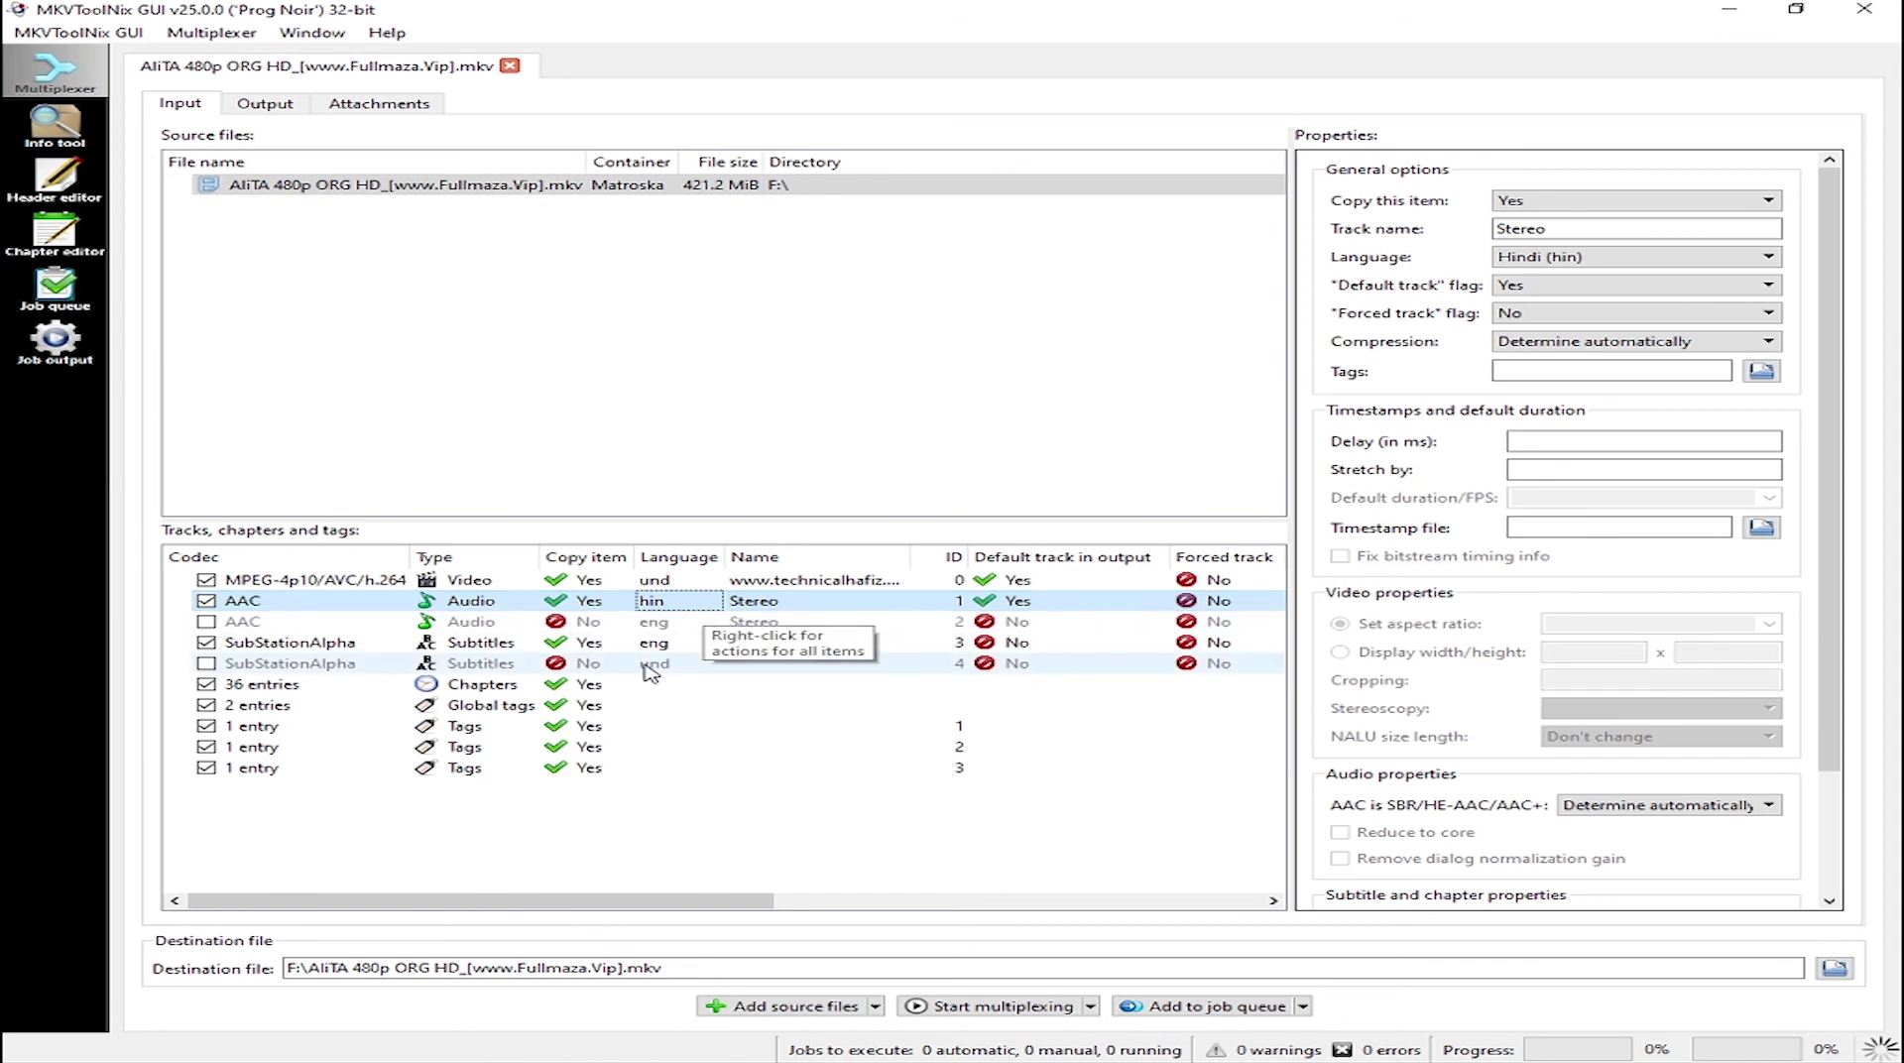
{"action": "left_click", "coordinate": [664, 643]}
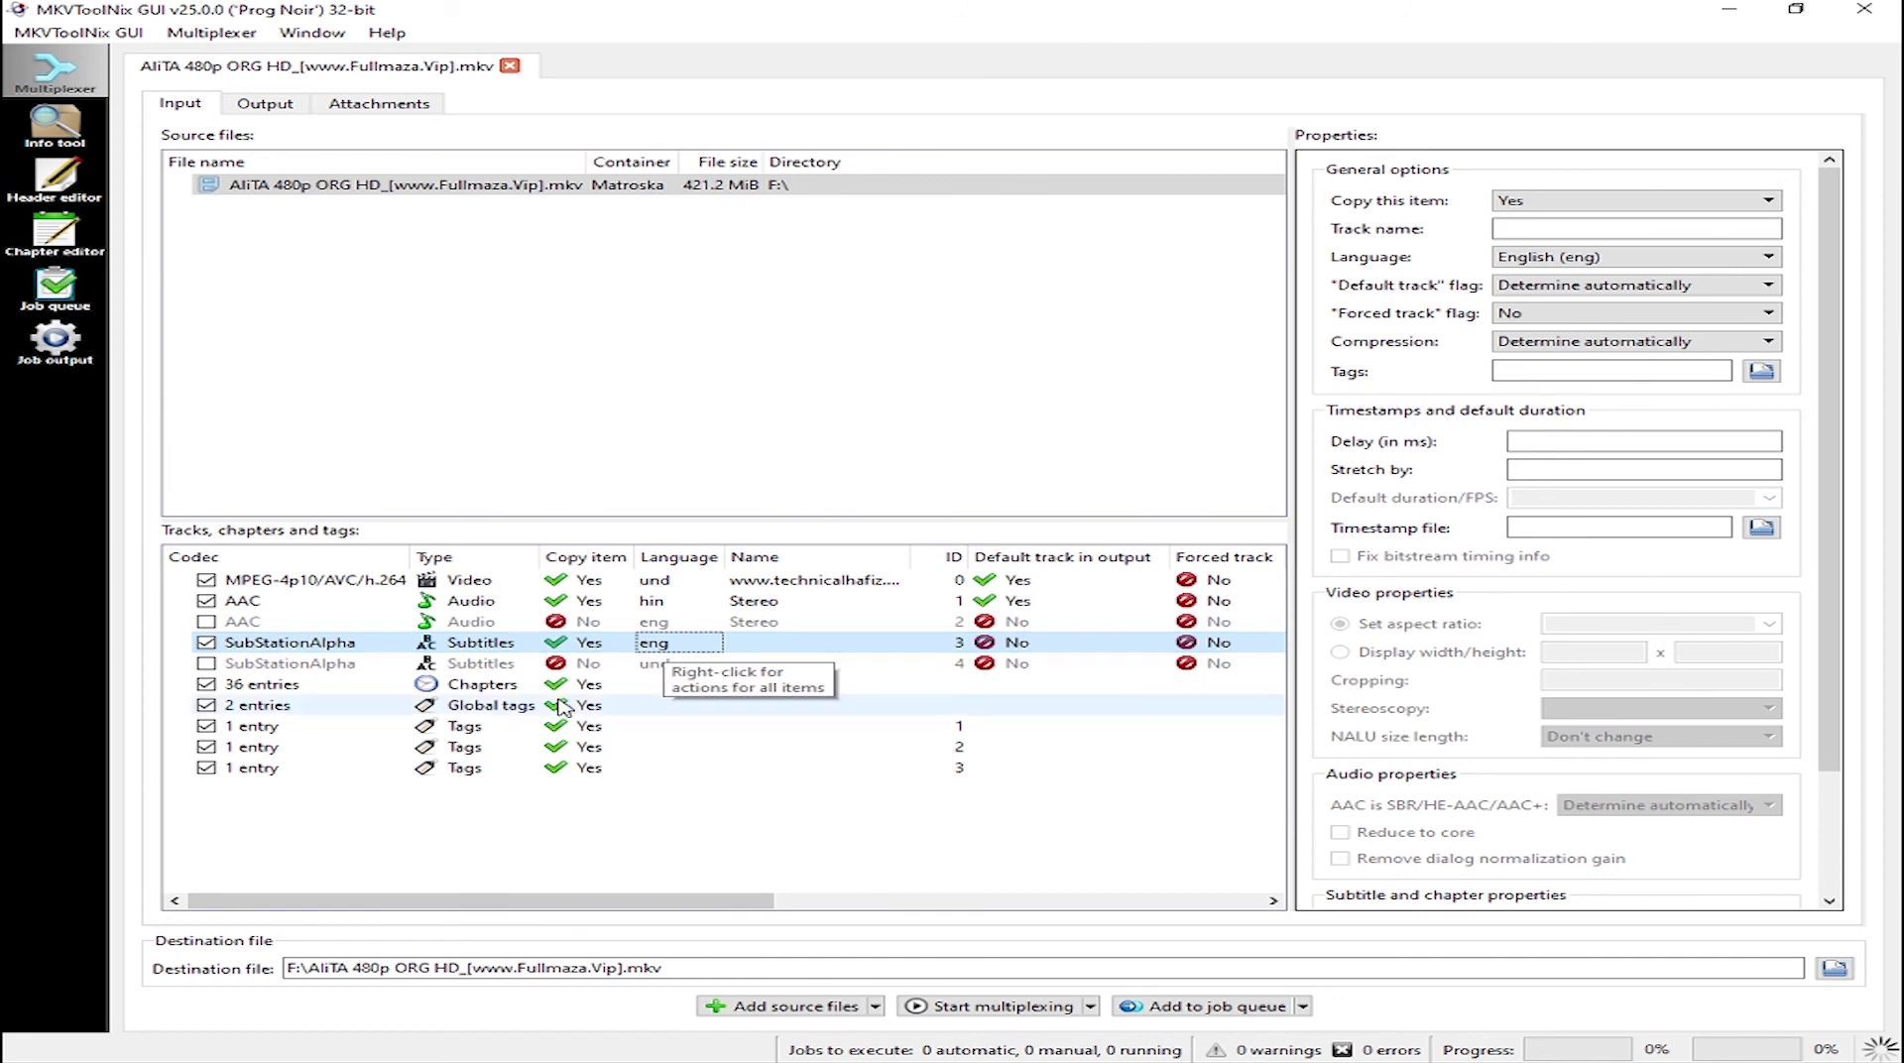
- Select the chapters entry, check the chapter markers on the video's timeline in VLC, and return to MKVToolNix
{"action": "left_click", "coordinate": [489, 697]}
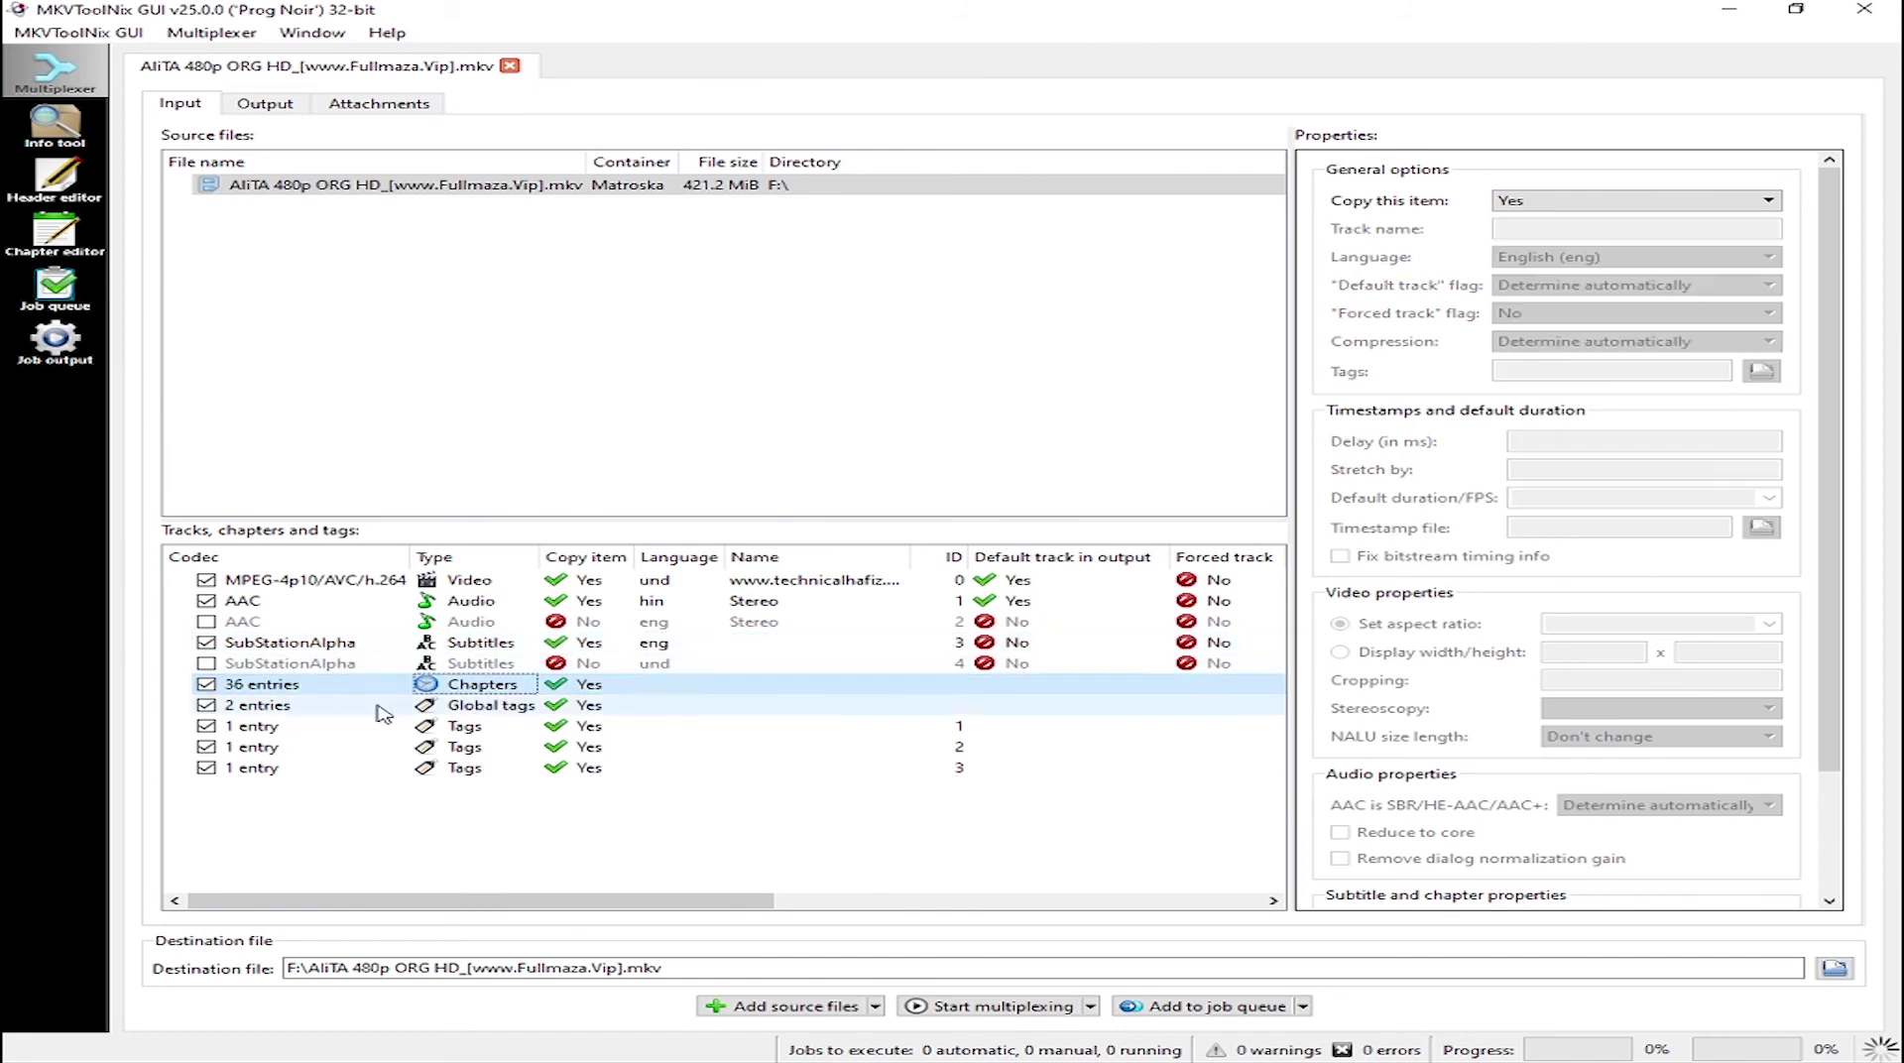
{"action": "left_click", "coordinate": [526, 1051]}
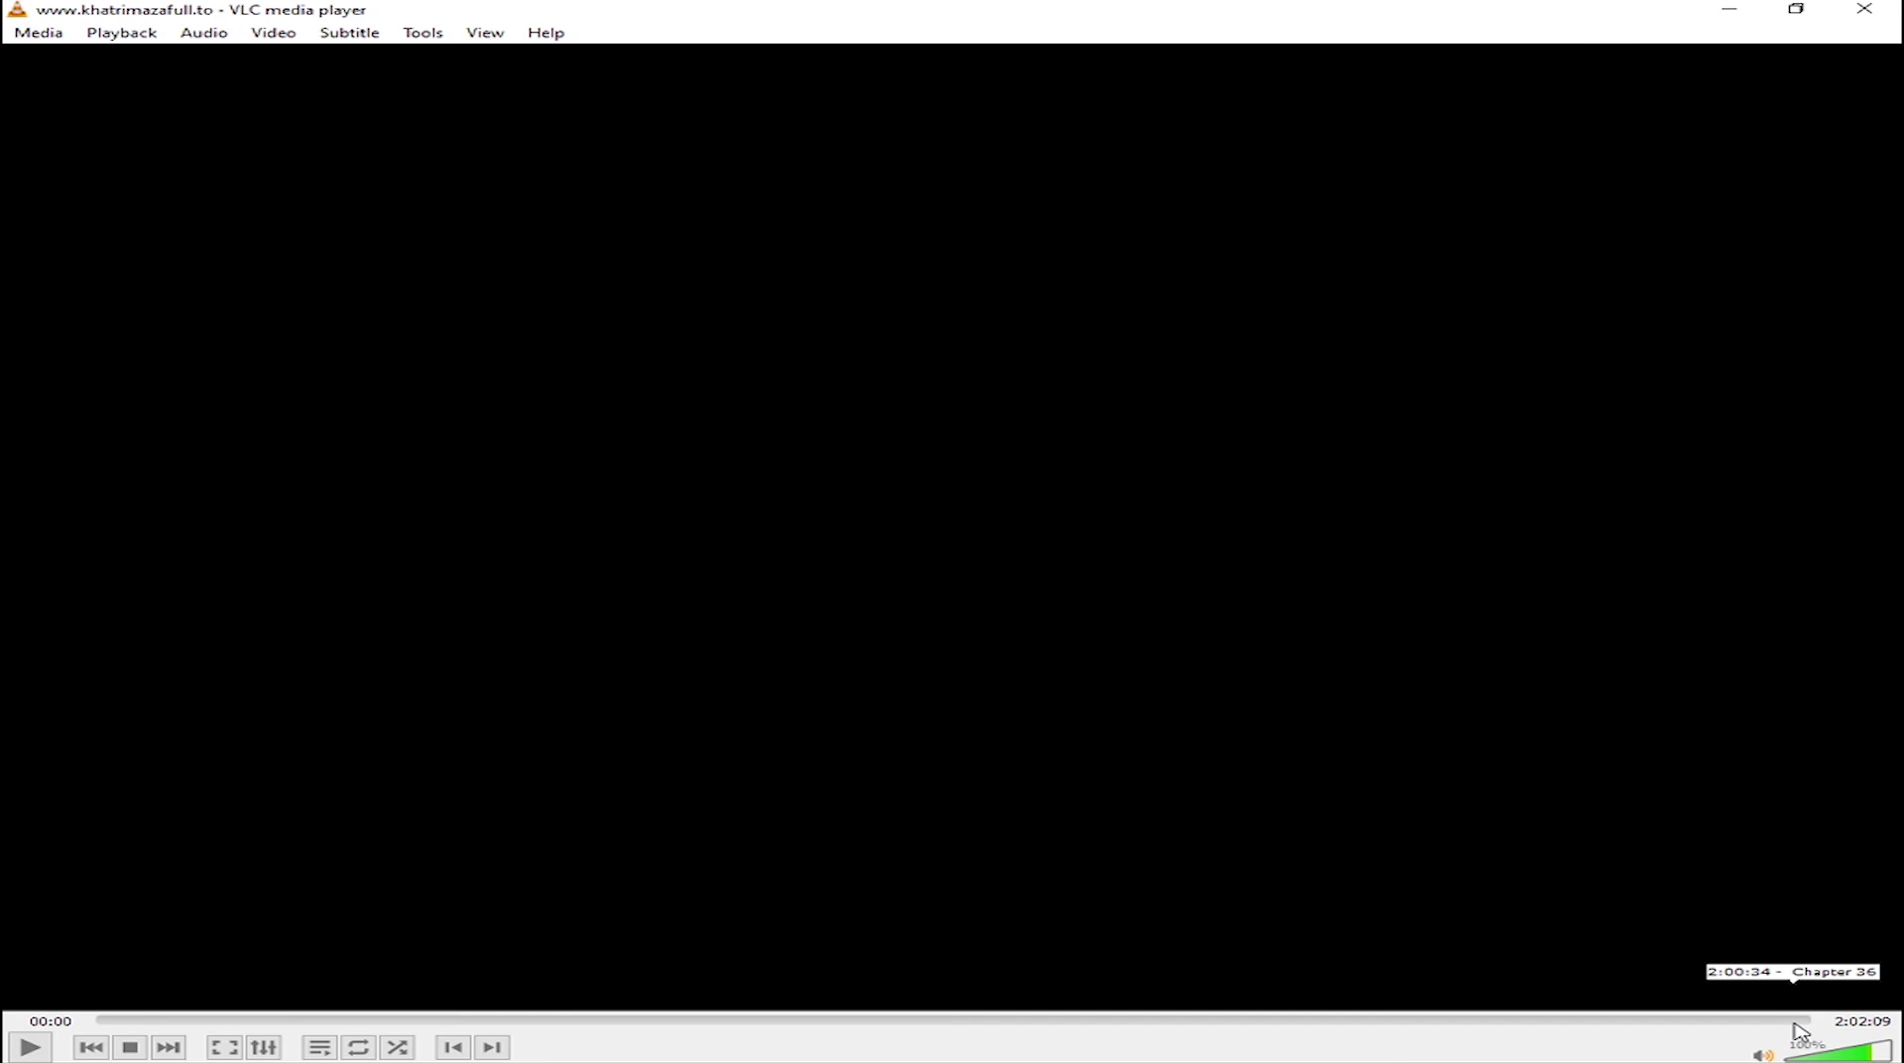
{"action": "left_click", "coordinate": [1731, 10]}
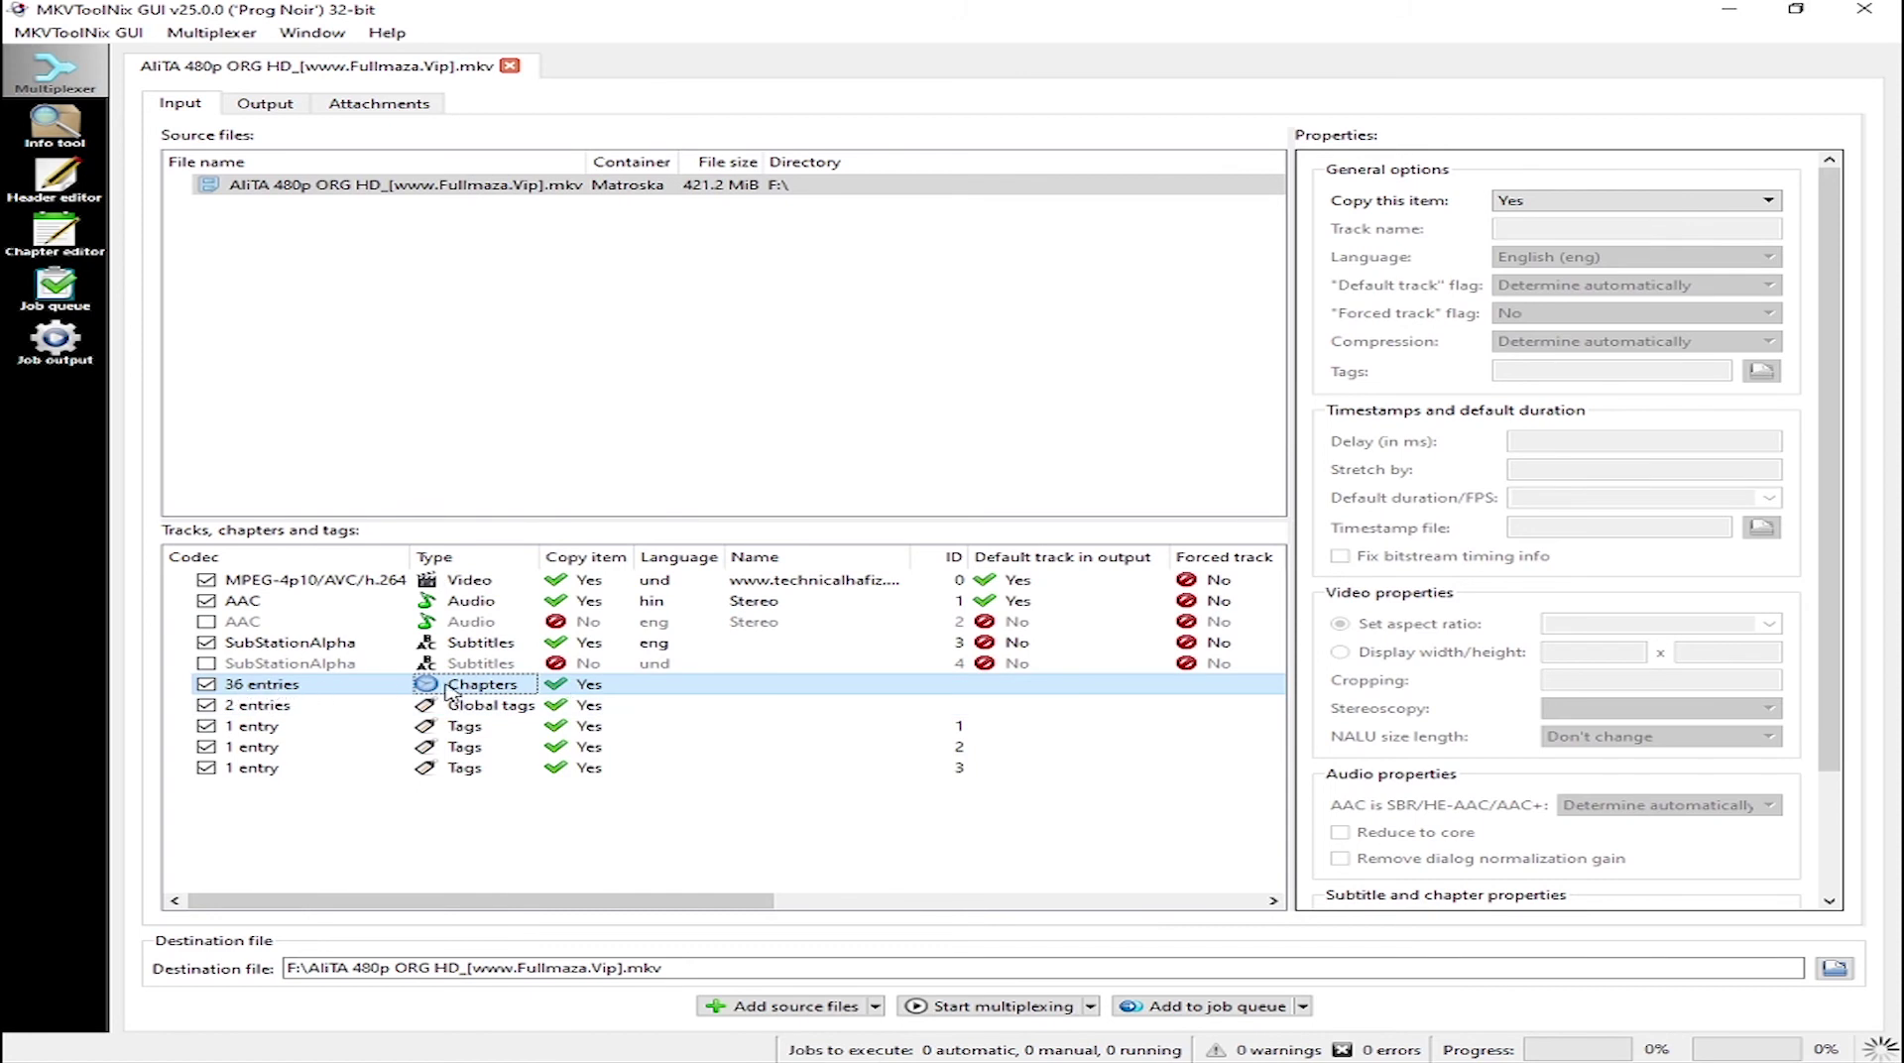
- Exclude the chapters entry from the output, and include it again
{"action": "left_click", "coordinate": [384, 690]}
{"action": "key", "text": "space"}
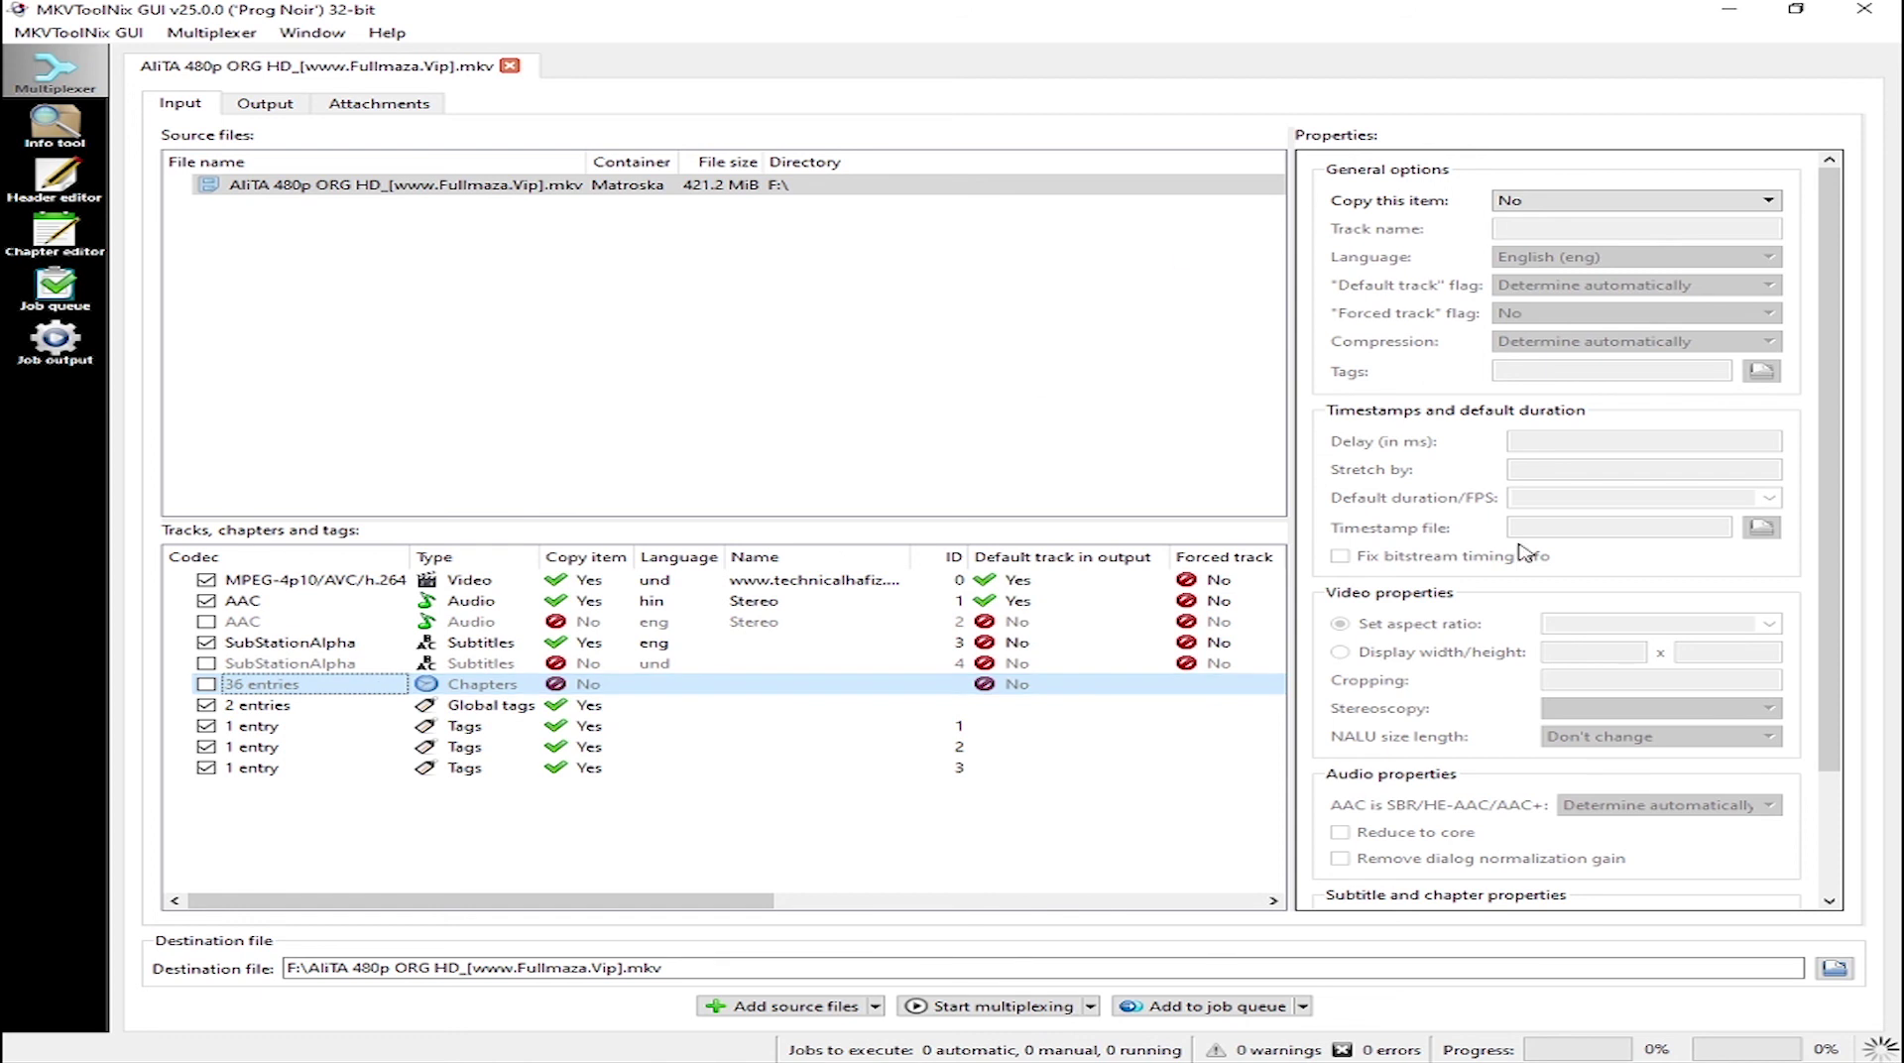
{"action": "left_click", "coordinate": [703, 882]}
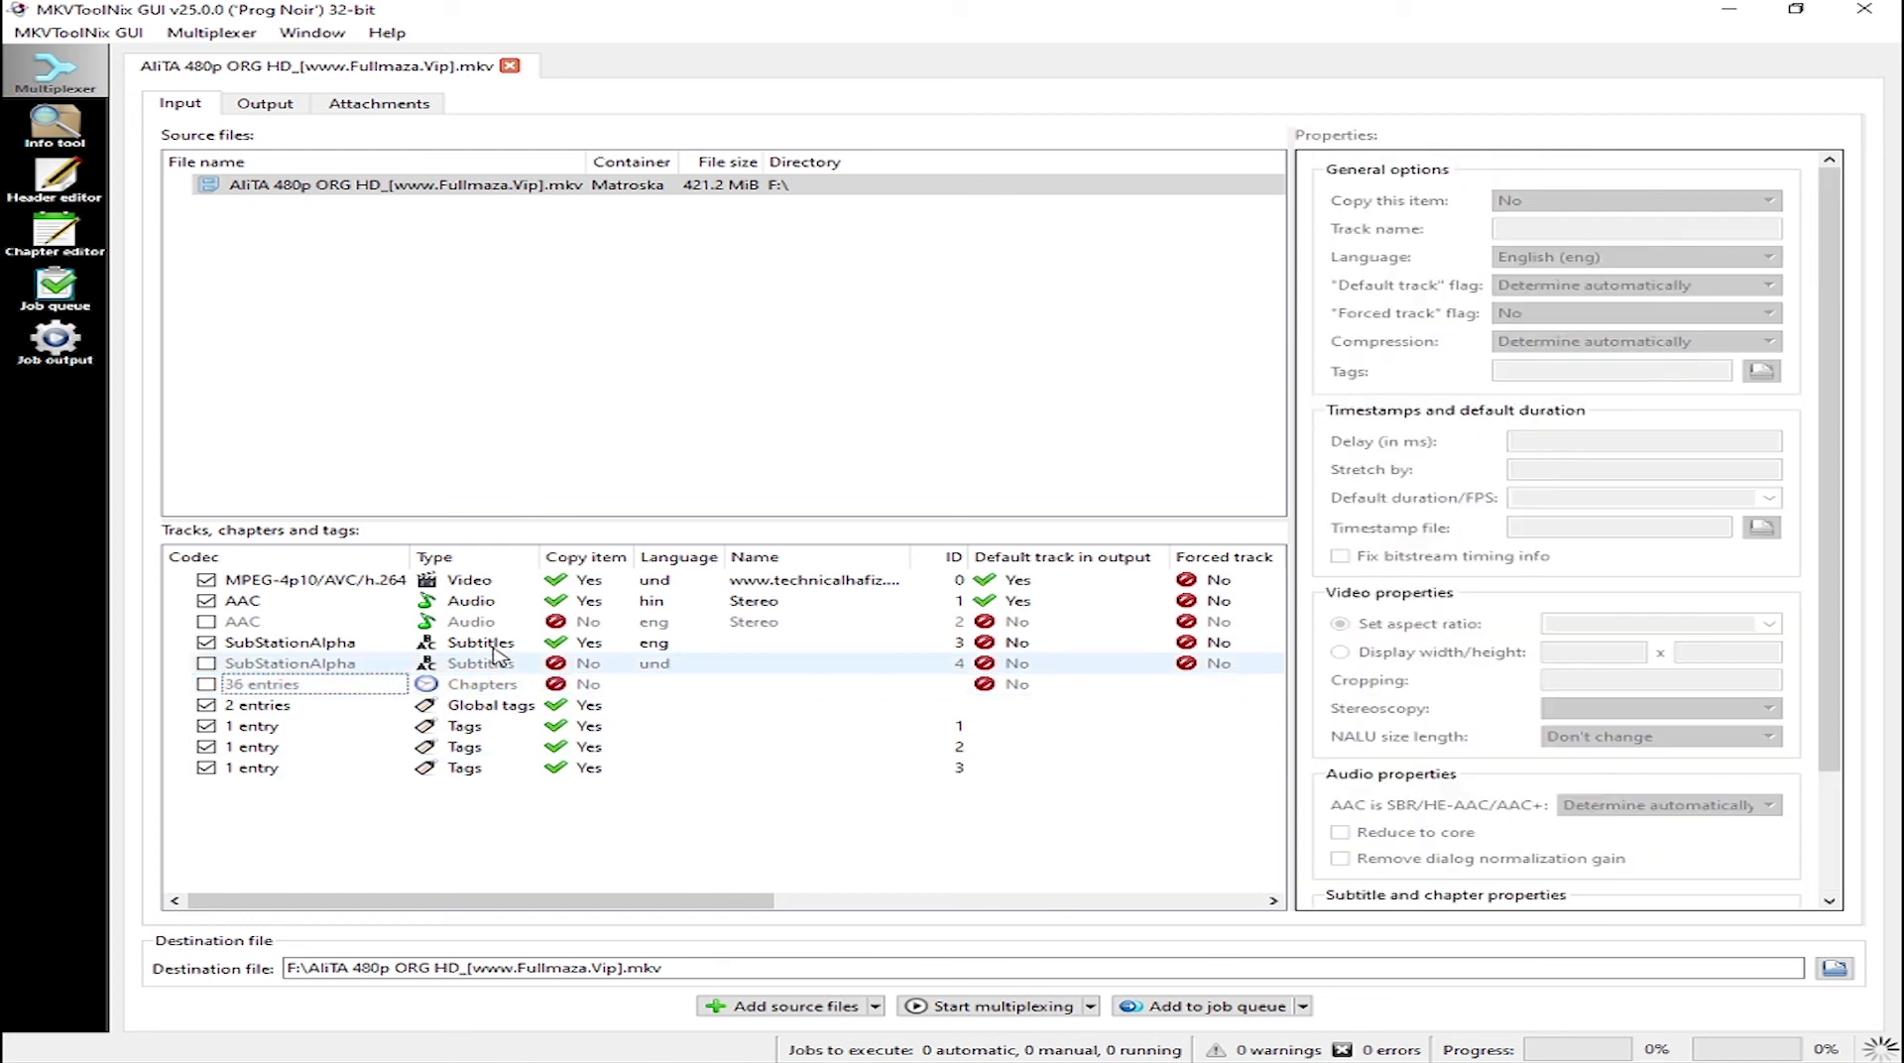
{"action": "left_click", "coordinate": [207, 685]}
{"action": "left_click", "coordinate": [360, 694]}
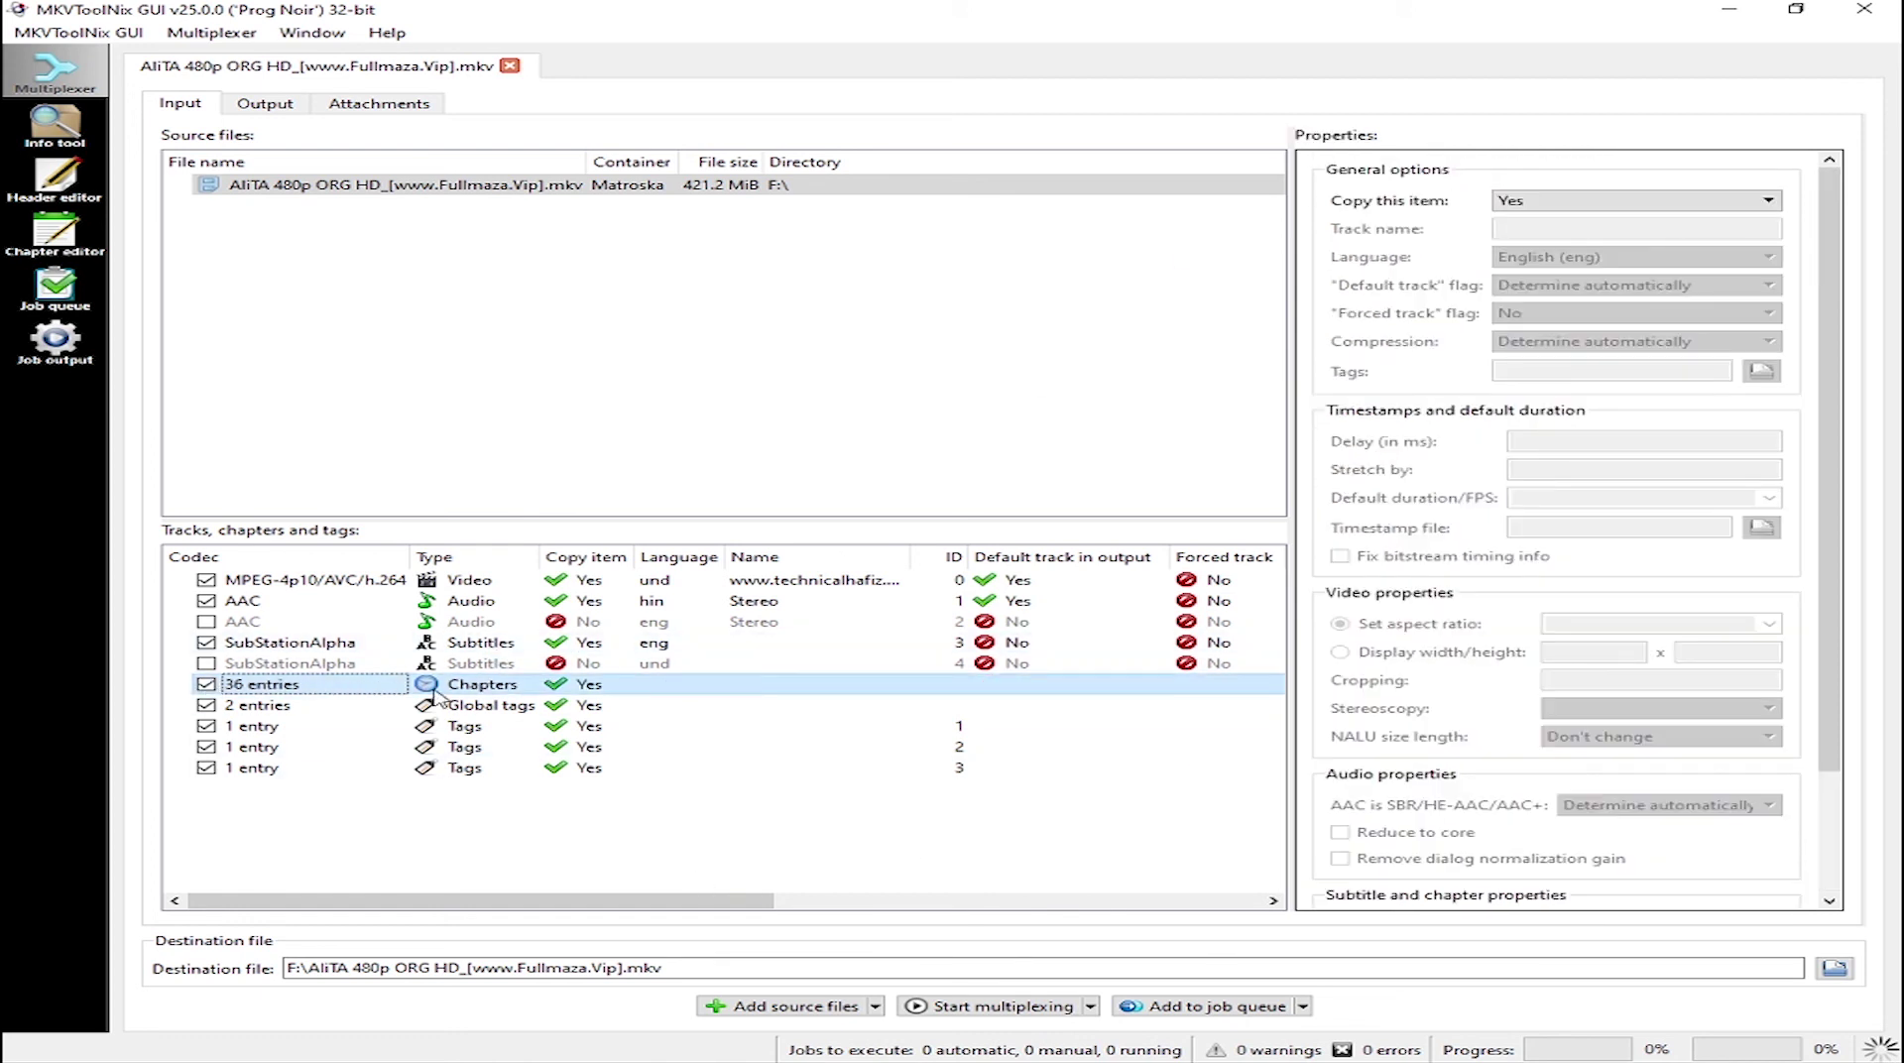
- Review the properties of the chapters entry and select the first two tag entries in turn to inspect them
{"action": "left_click", "coordinate": [1614, 206]}
{"action": "left_click", "coordinate": [1524, 501]}
{"action": "scroll", "coordinate": [1553, 526], "scroll_direction": "down", "scroll_amount": 3}
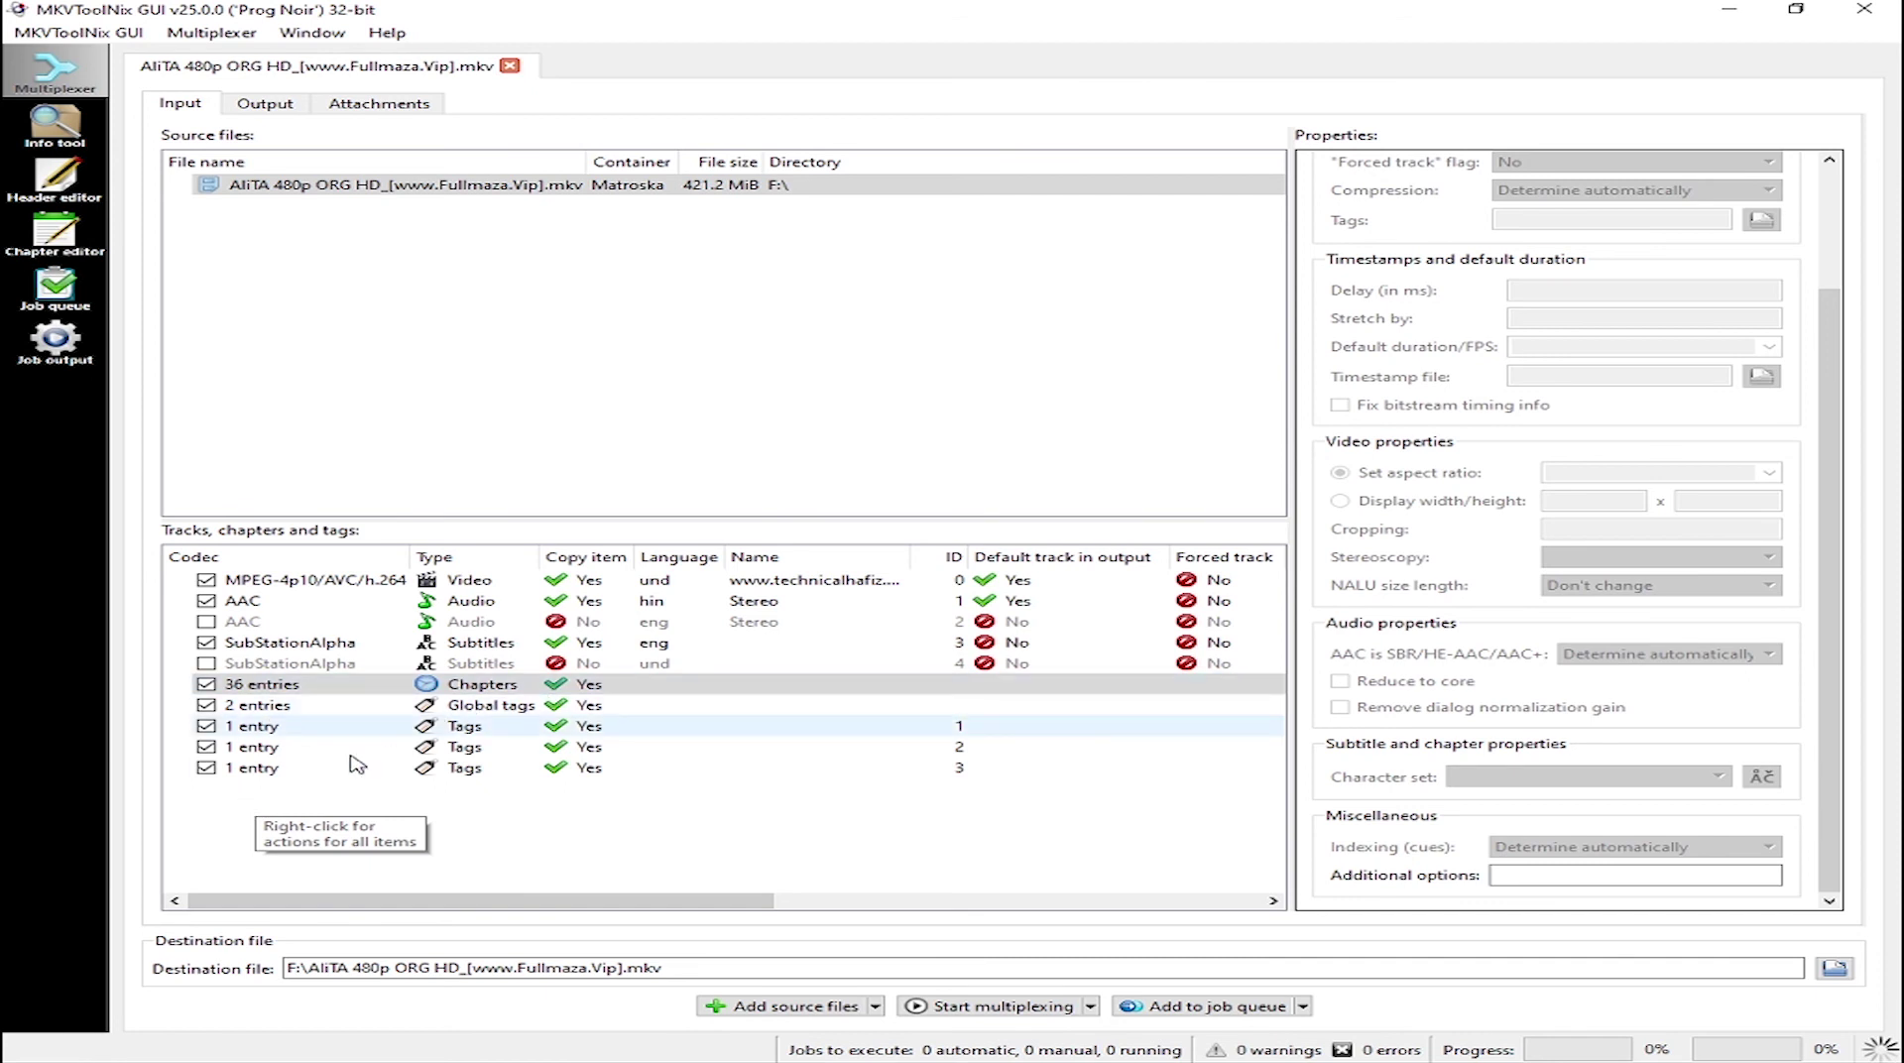
{"action": "left_click", "coordinate": [471, 729]}
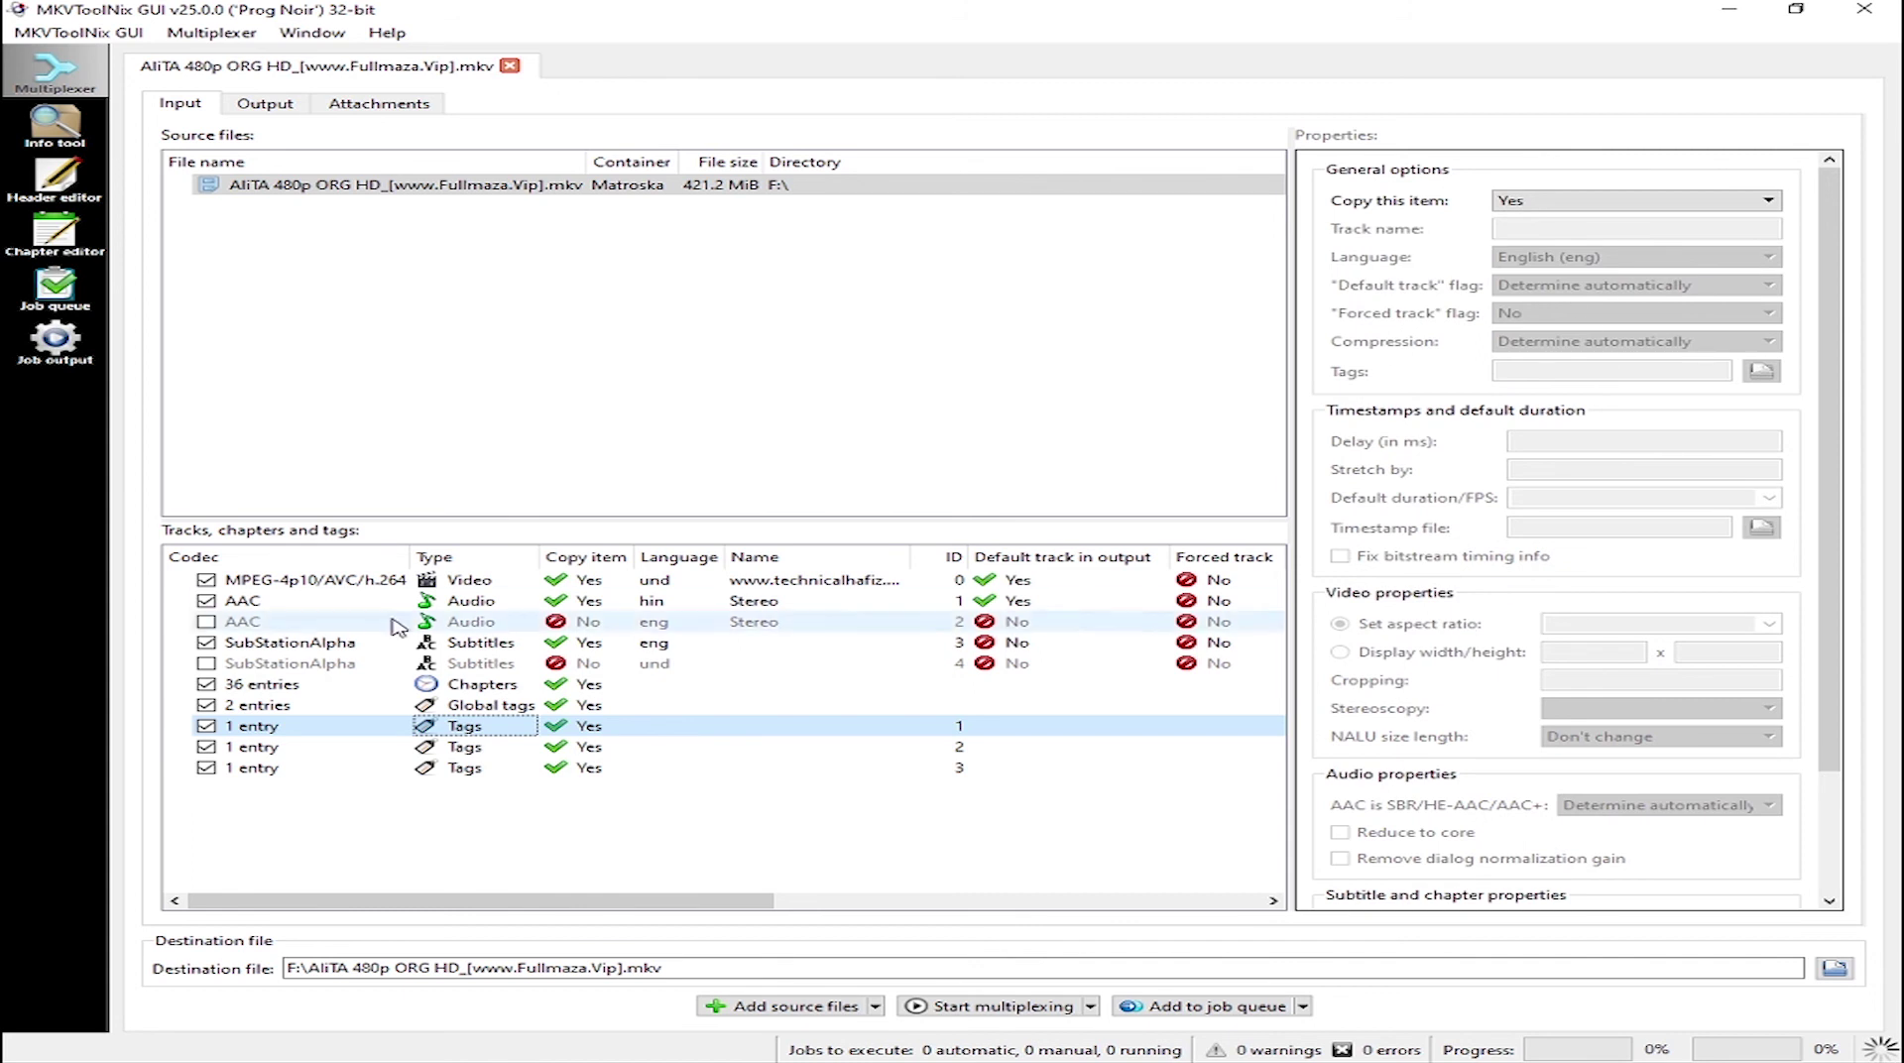
{"action": "left_click", "coordinate": [458, 750]}
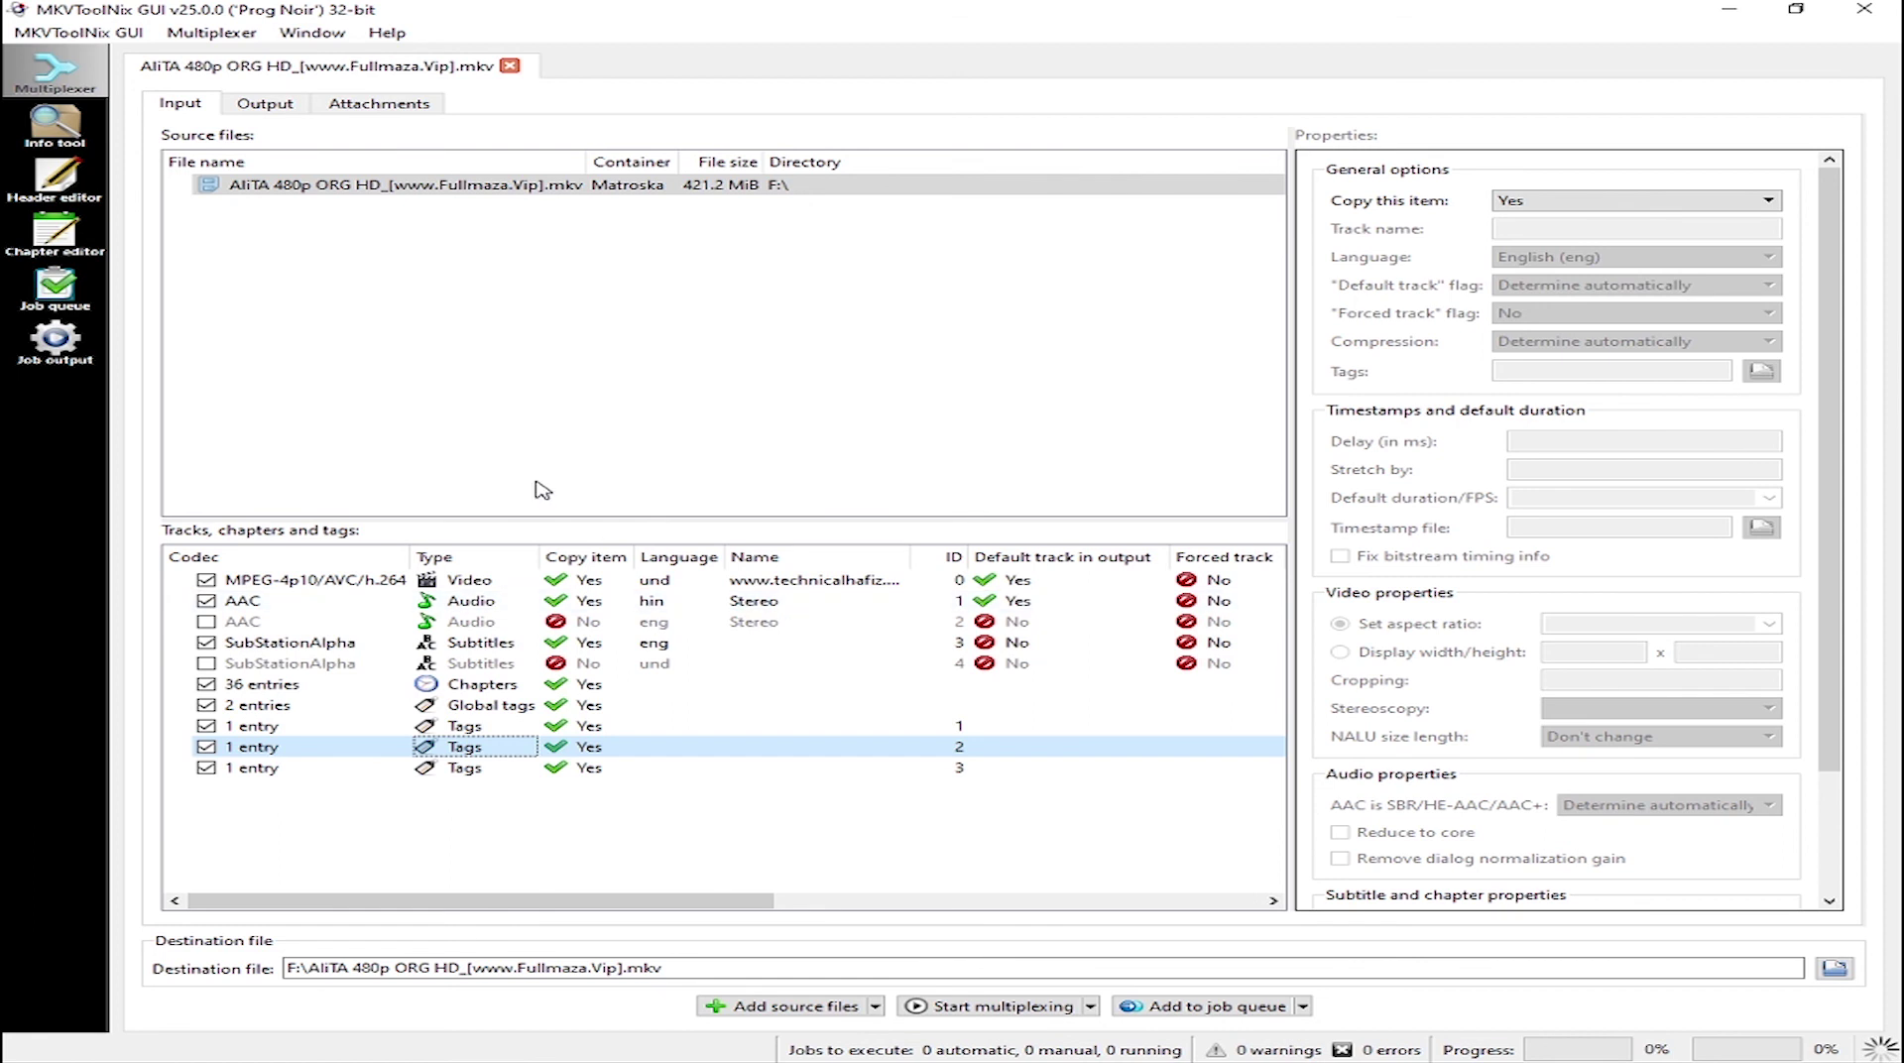
{"action": "left_click", "coordinate": [270, 105]}
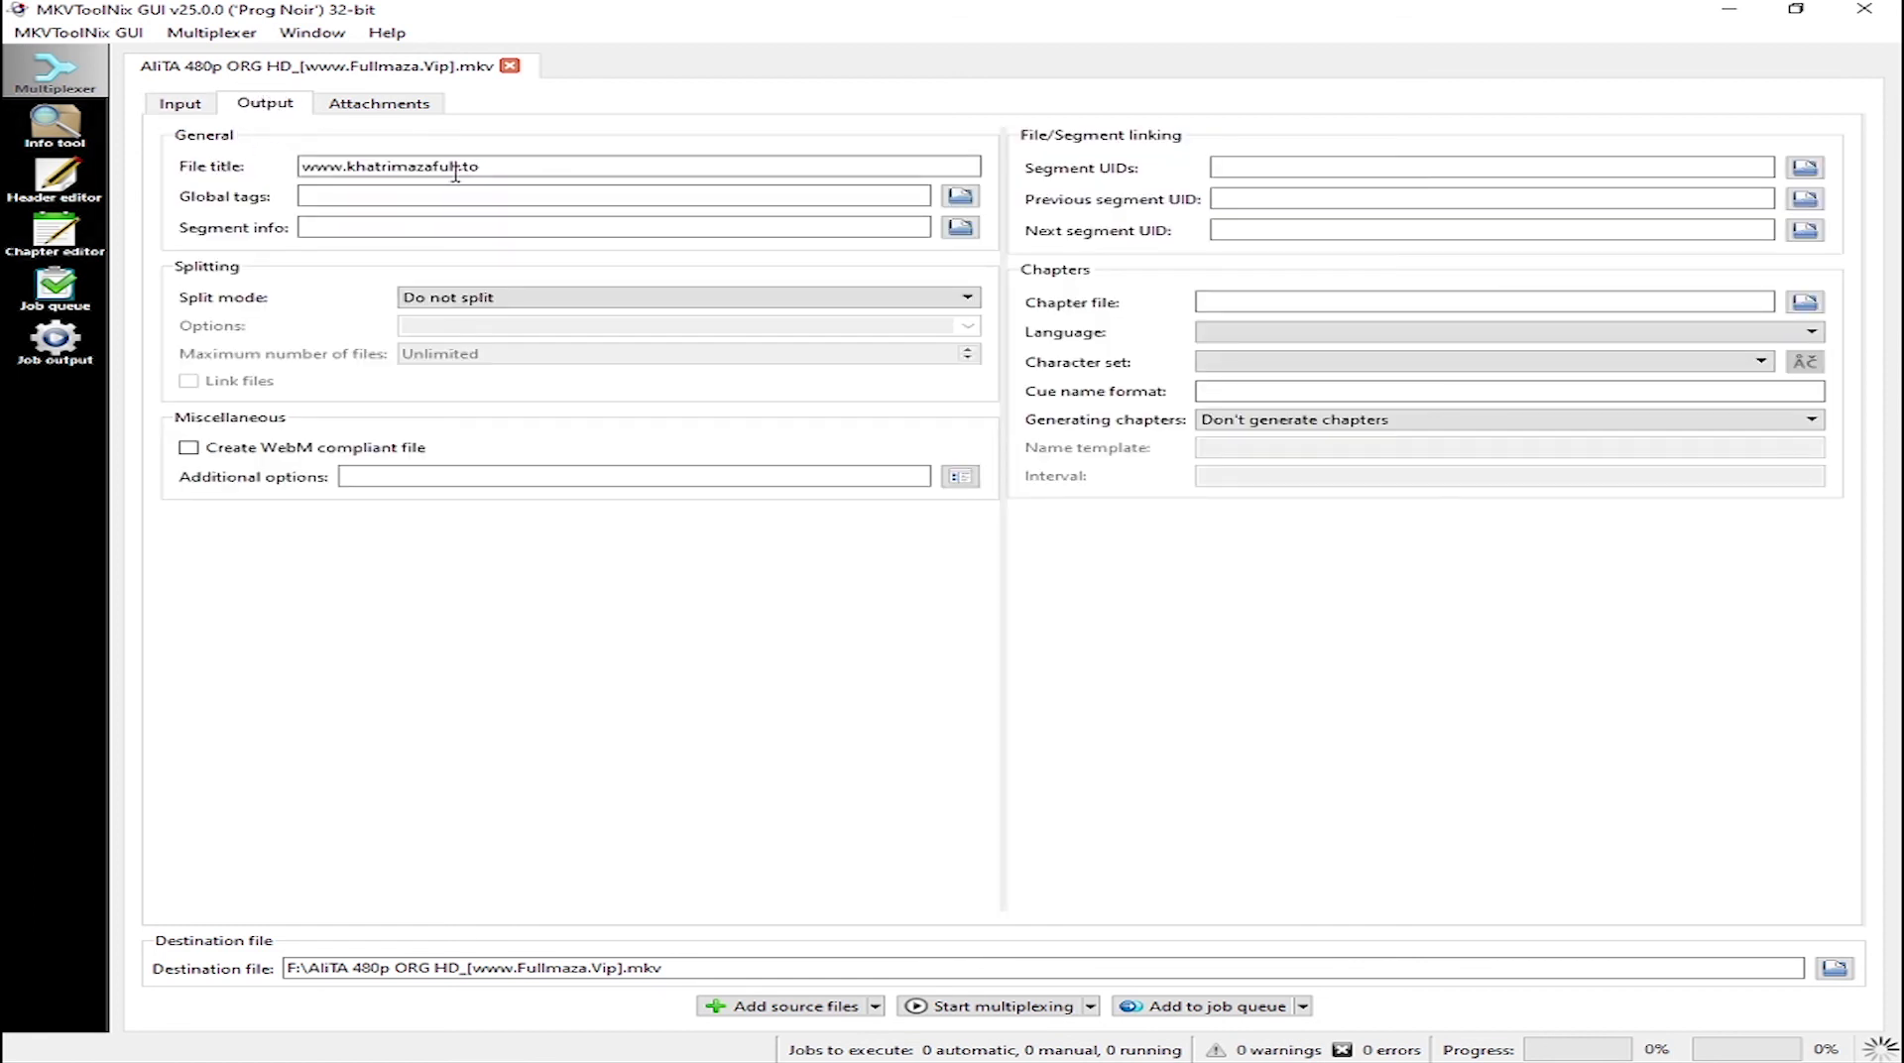
{"action": "left_click_drag", "start_coordinate": [478, 165], "coordinate": [362, 164]}
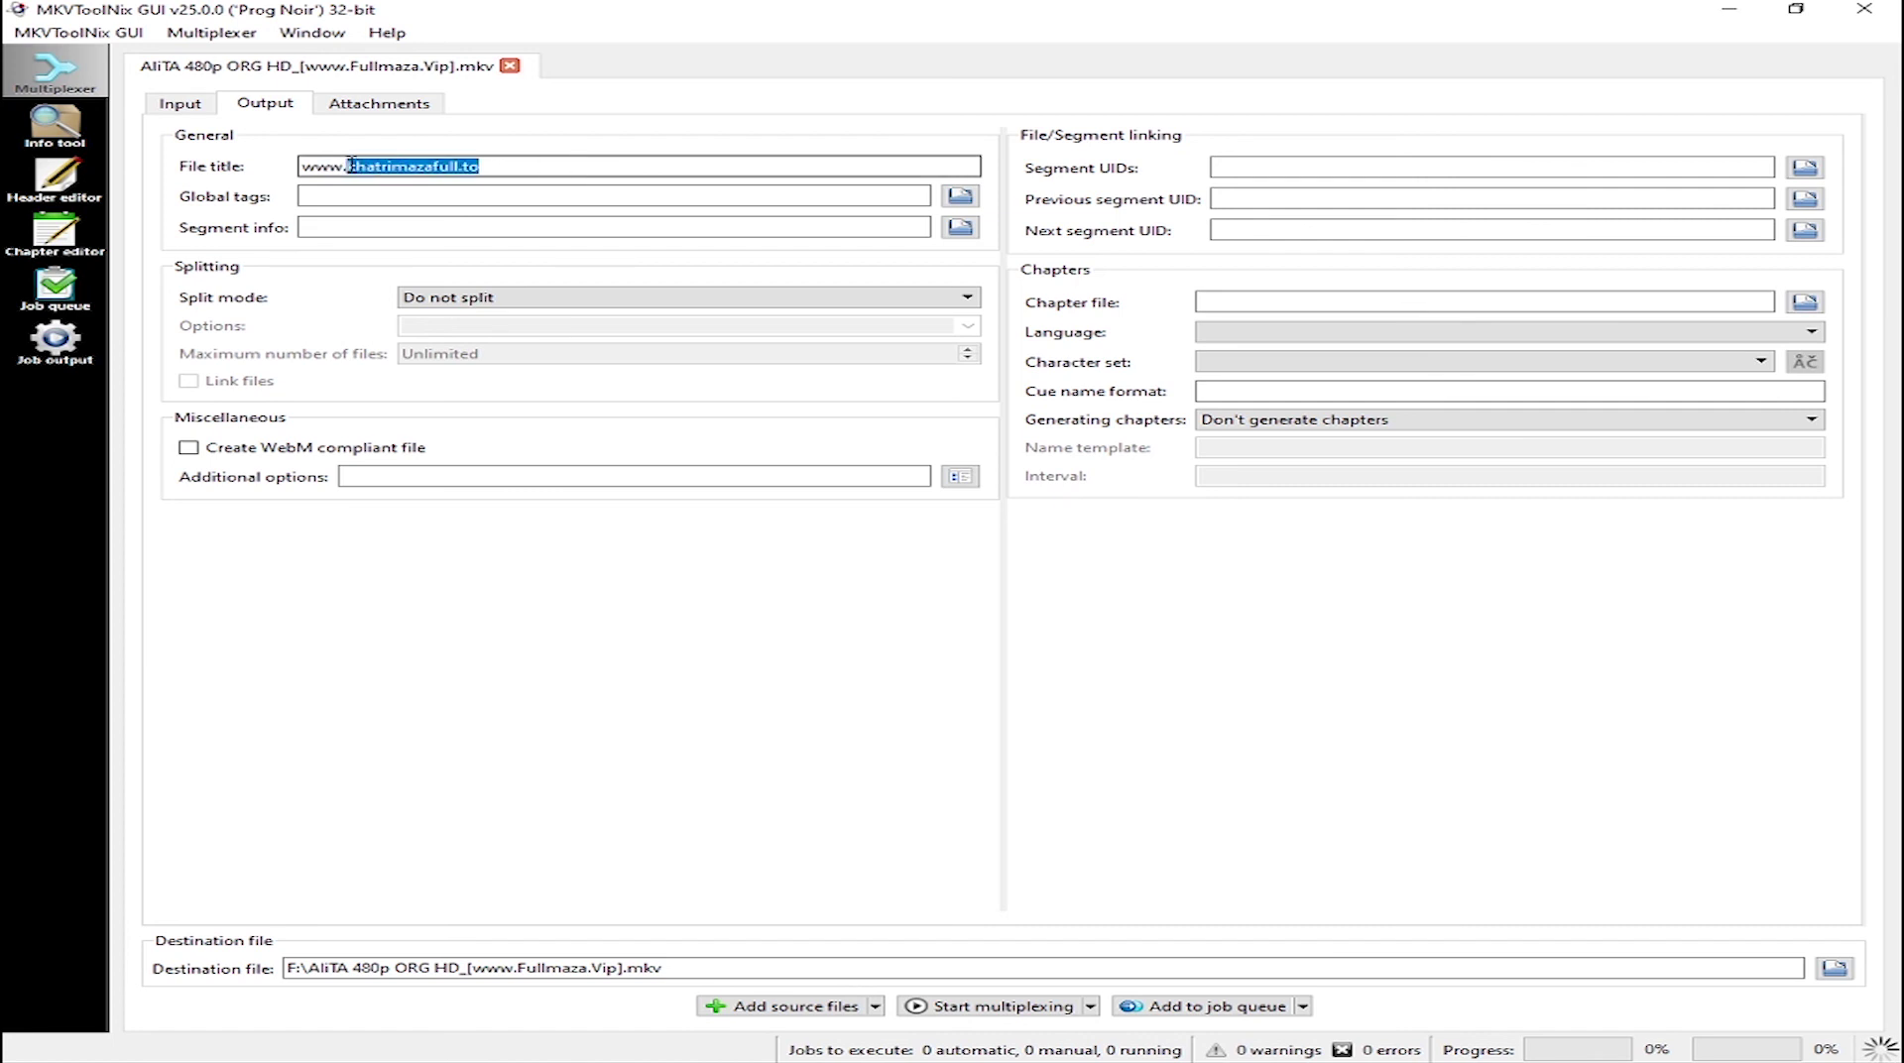
{"action": "left_click", "coordinate": [180, 104]}
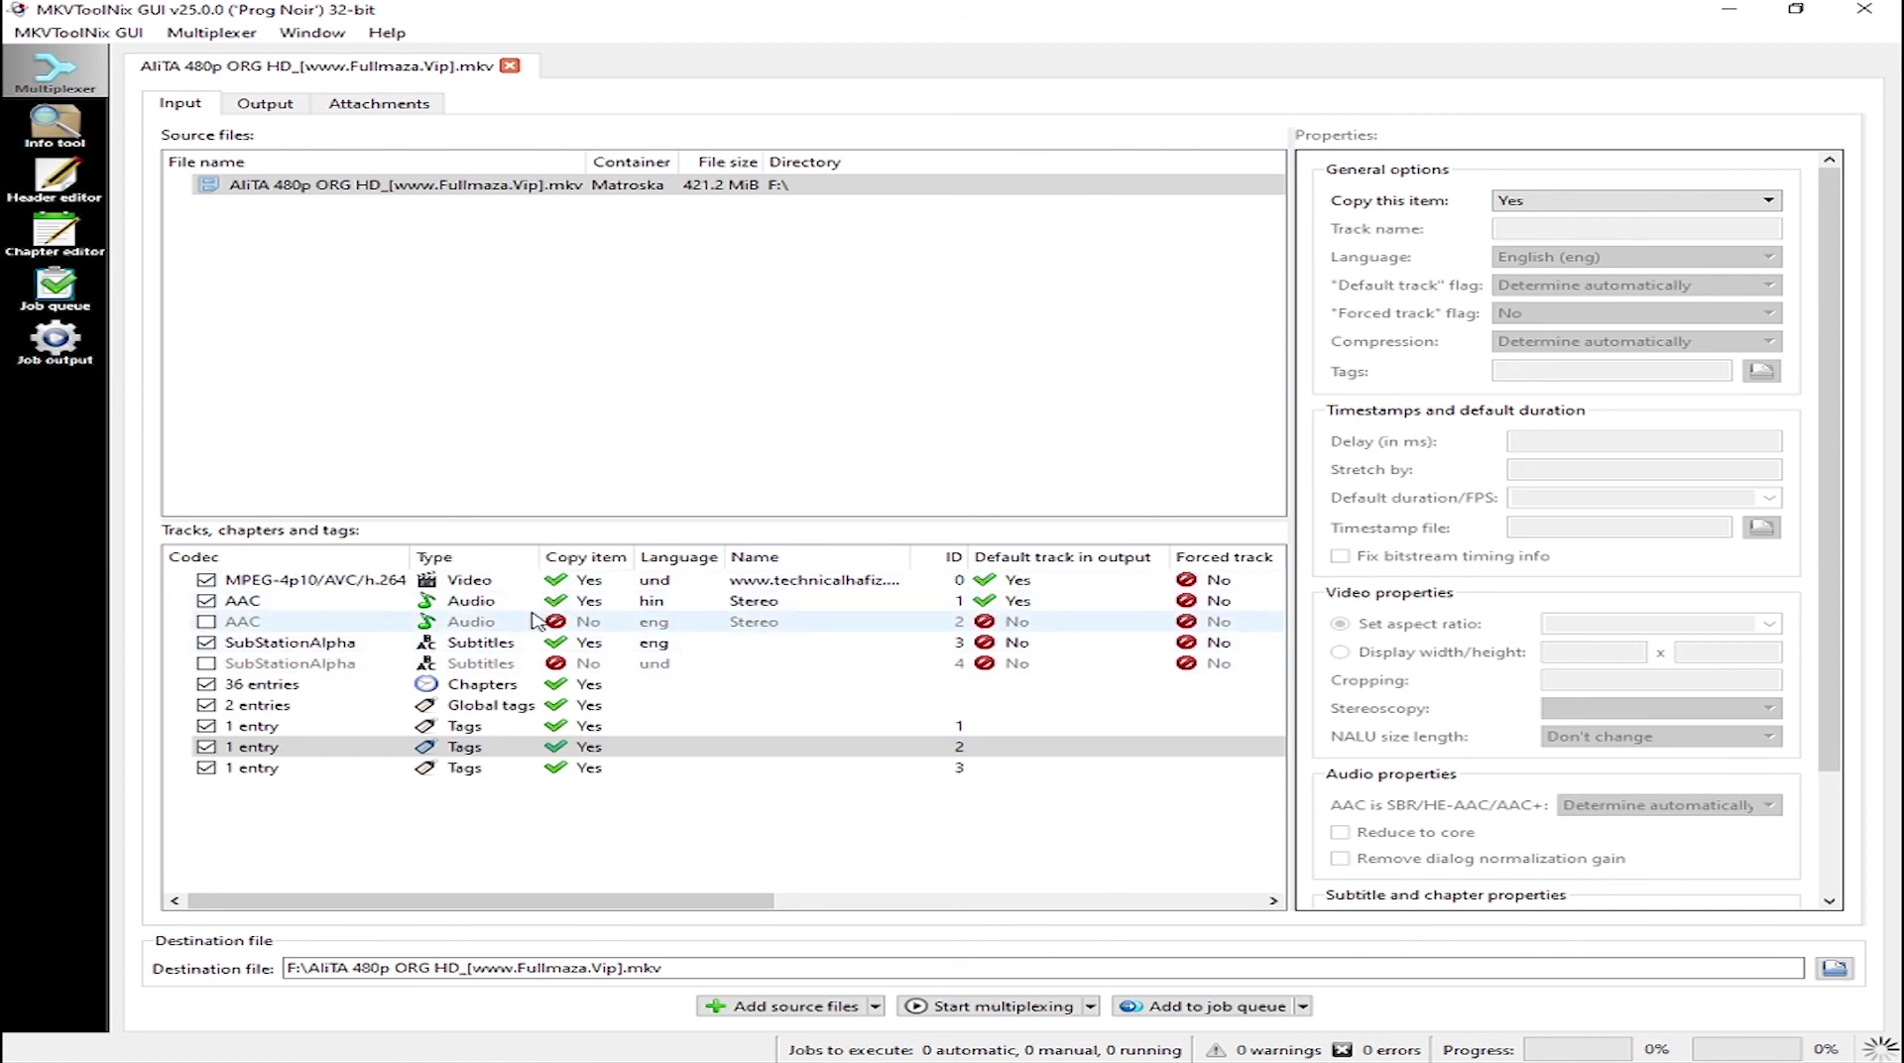
{"action": "left_click", "coordinate": [658, 581]}
{"action": "left_click", "coordinate": [1726, 230]}
{"action": "key", "text": "ctrl+a"}
{"action": "key", "text": "ctrl+c"}
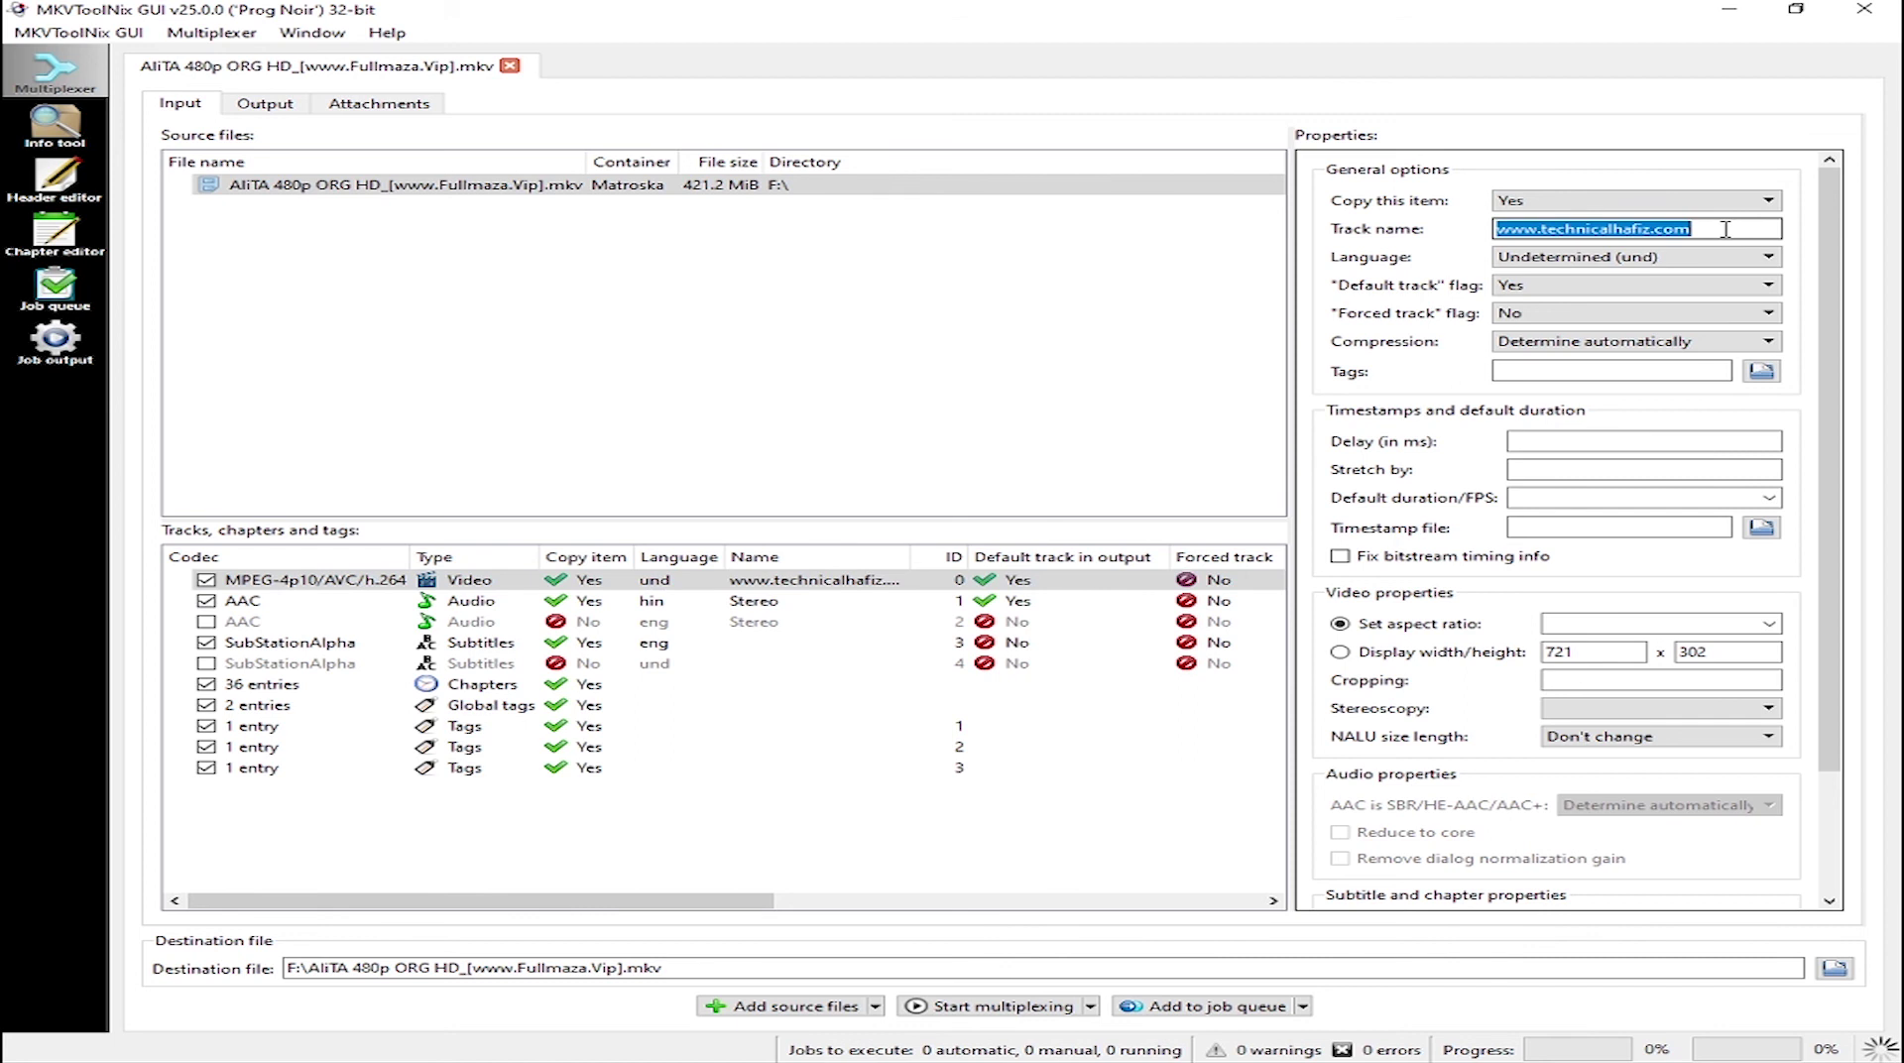
{"action": "left_click", "coordinate": [263, 103]}
{"action": "left_click", "coordinate": [524, 167]}
{"action": "key", "text": "ctrl+a"}
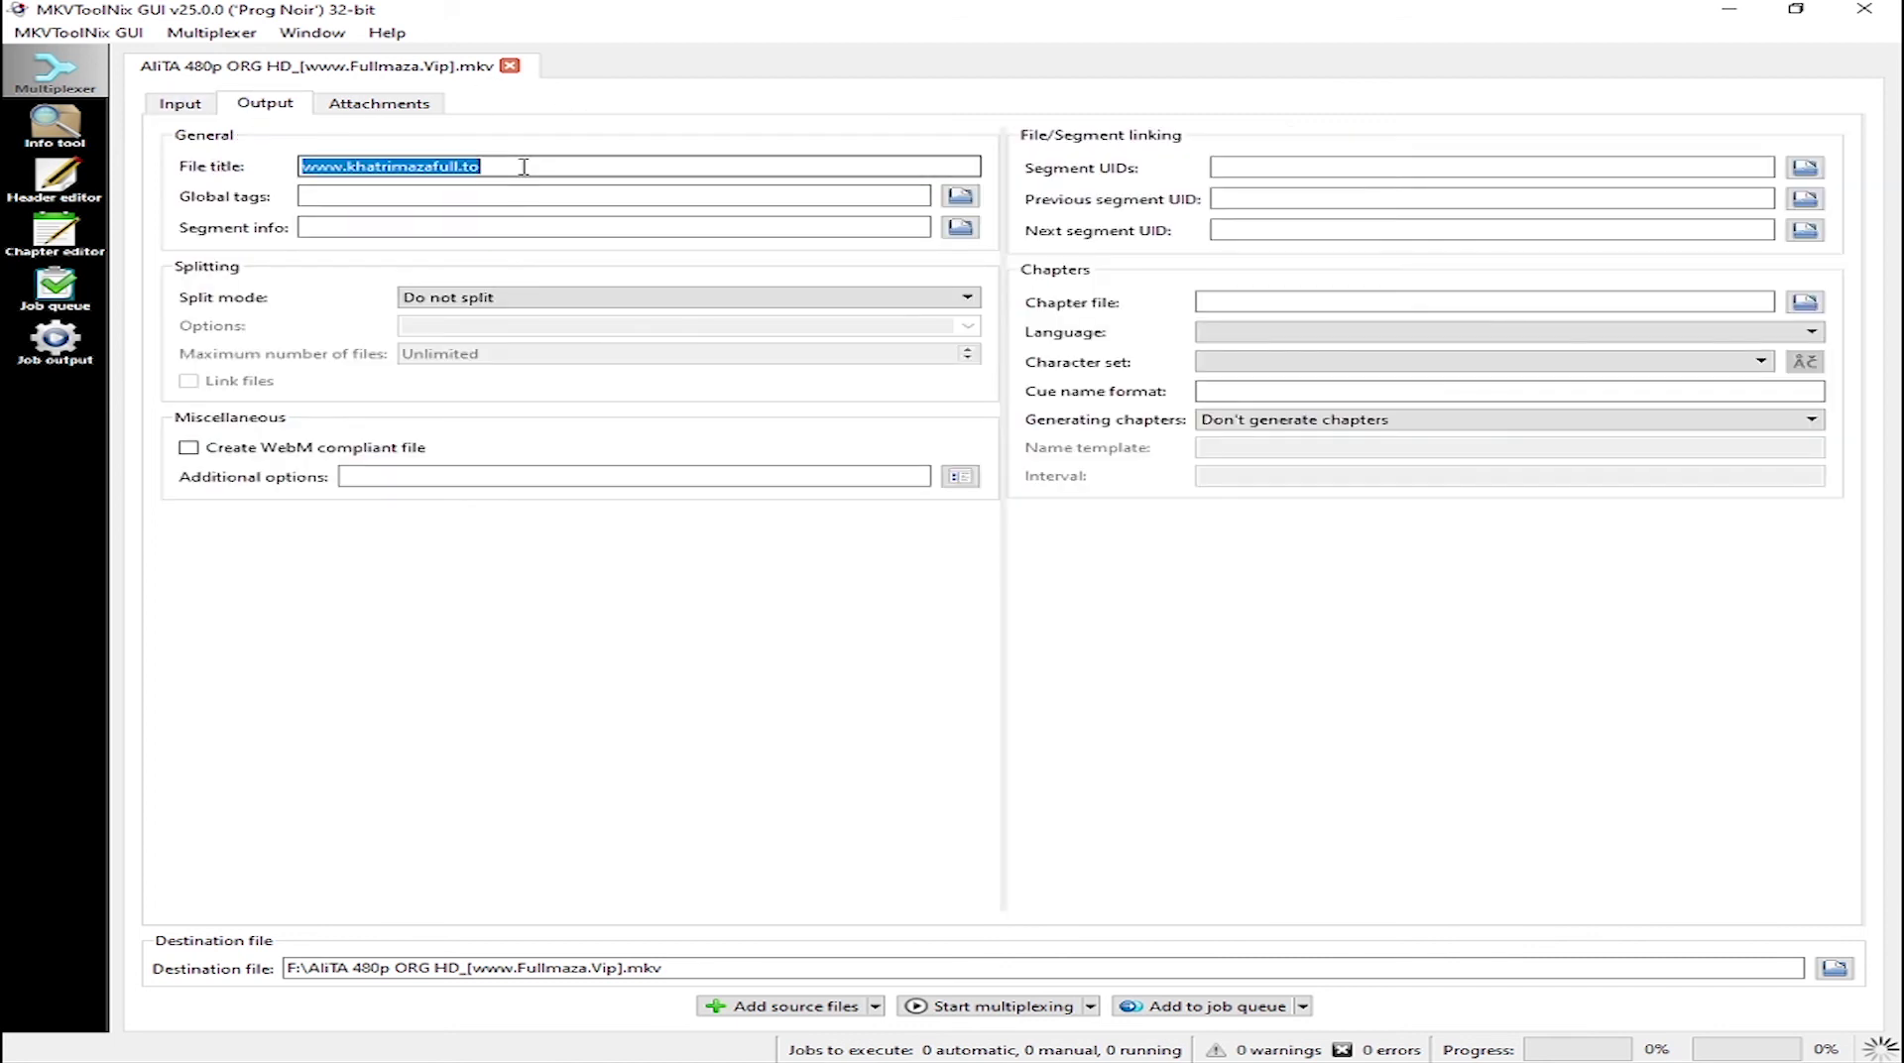
{"action": "key", "text": "ctrl+v"}
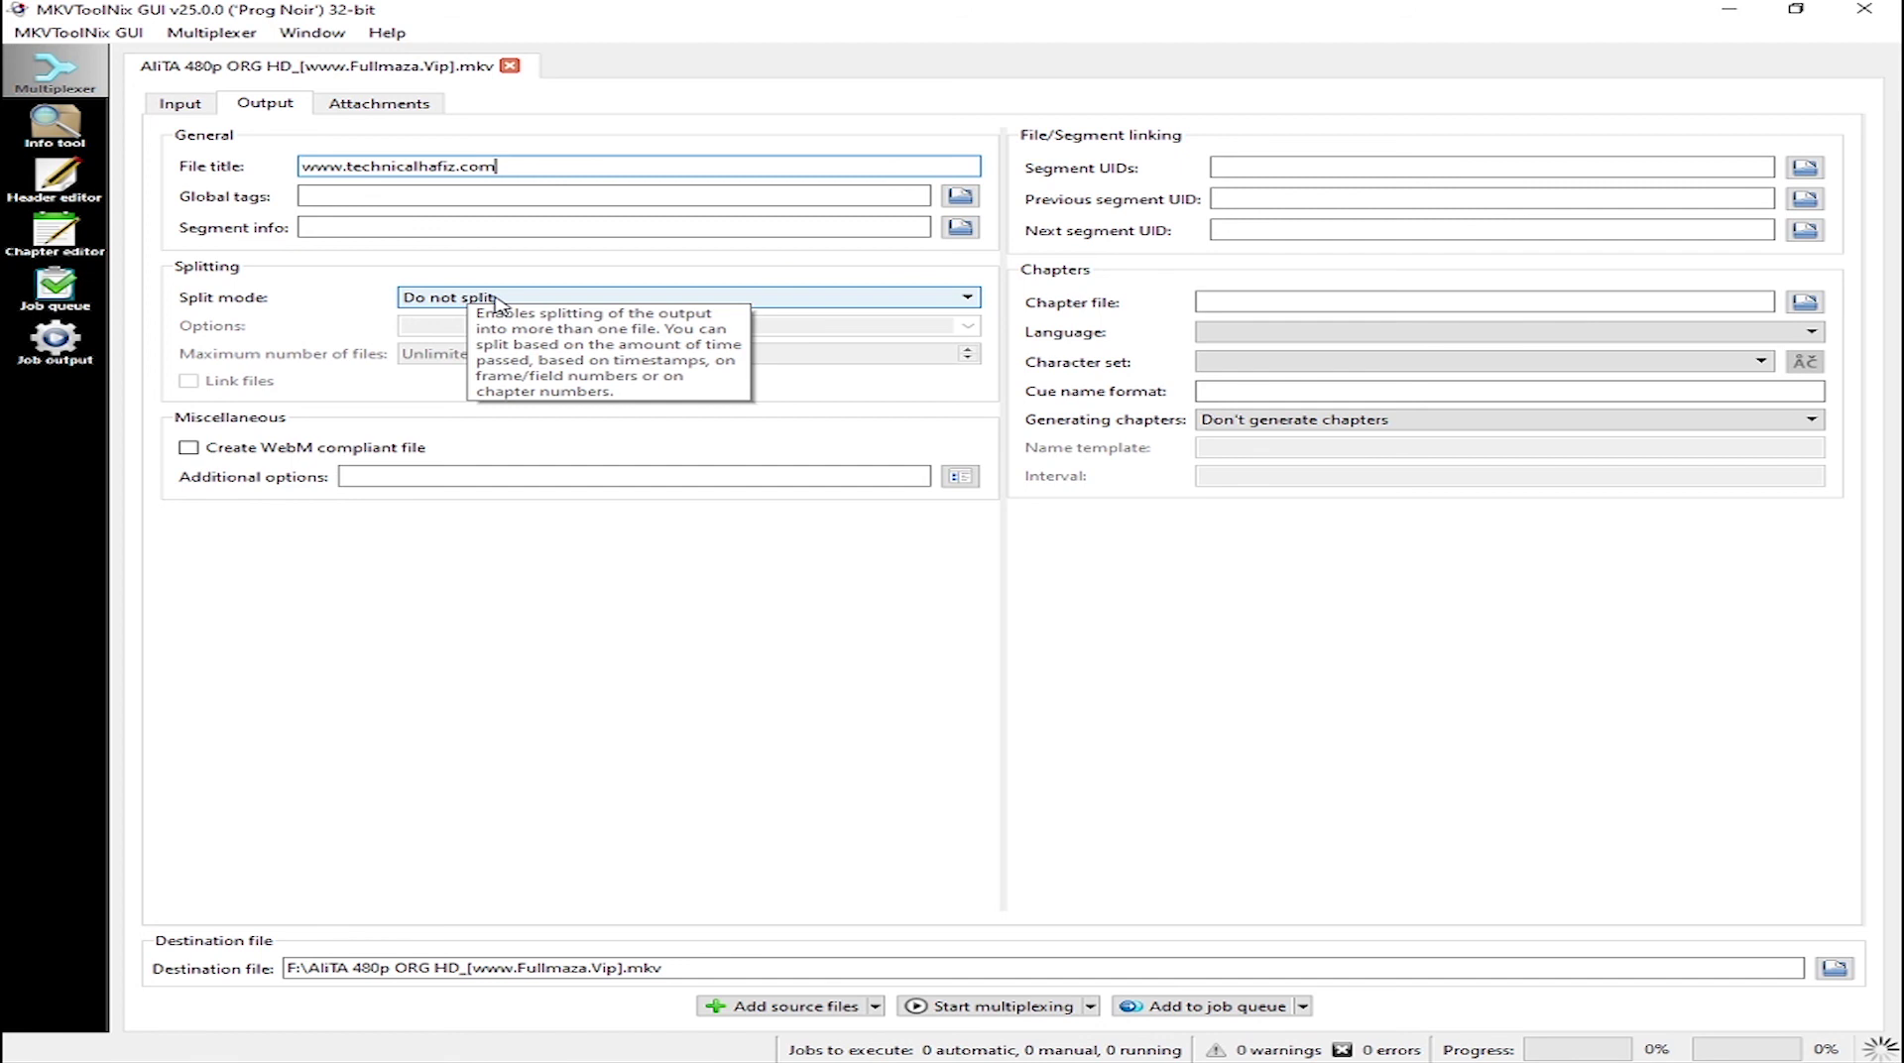
{"action": "left_click", "coordinate": [265, 115]}
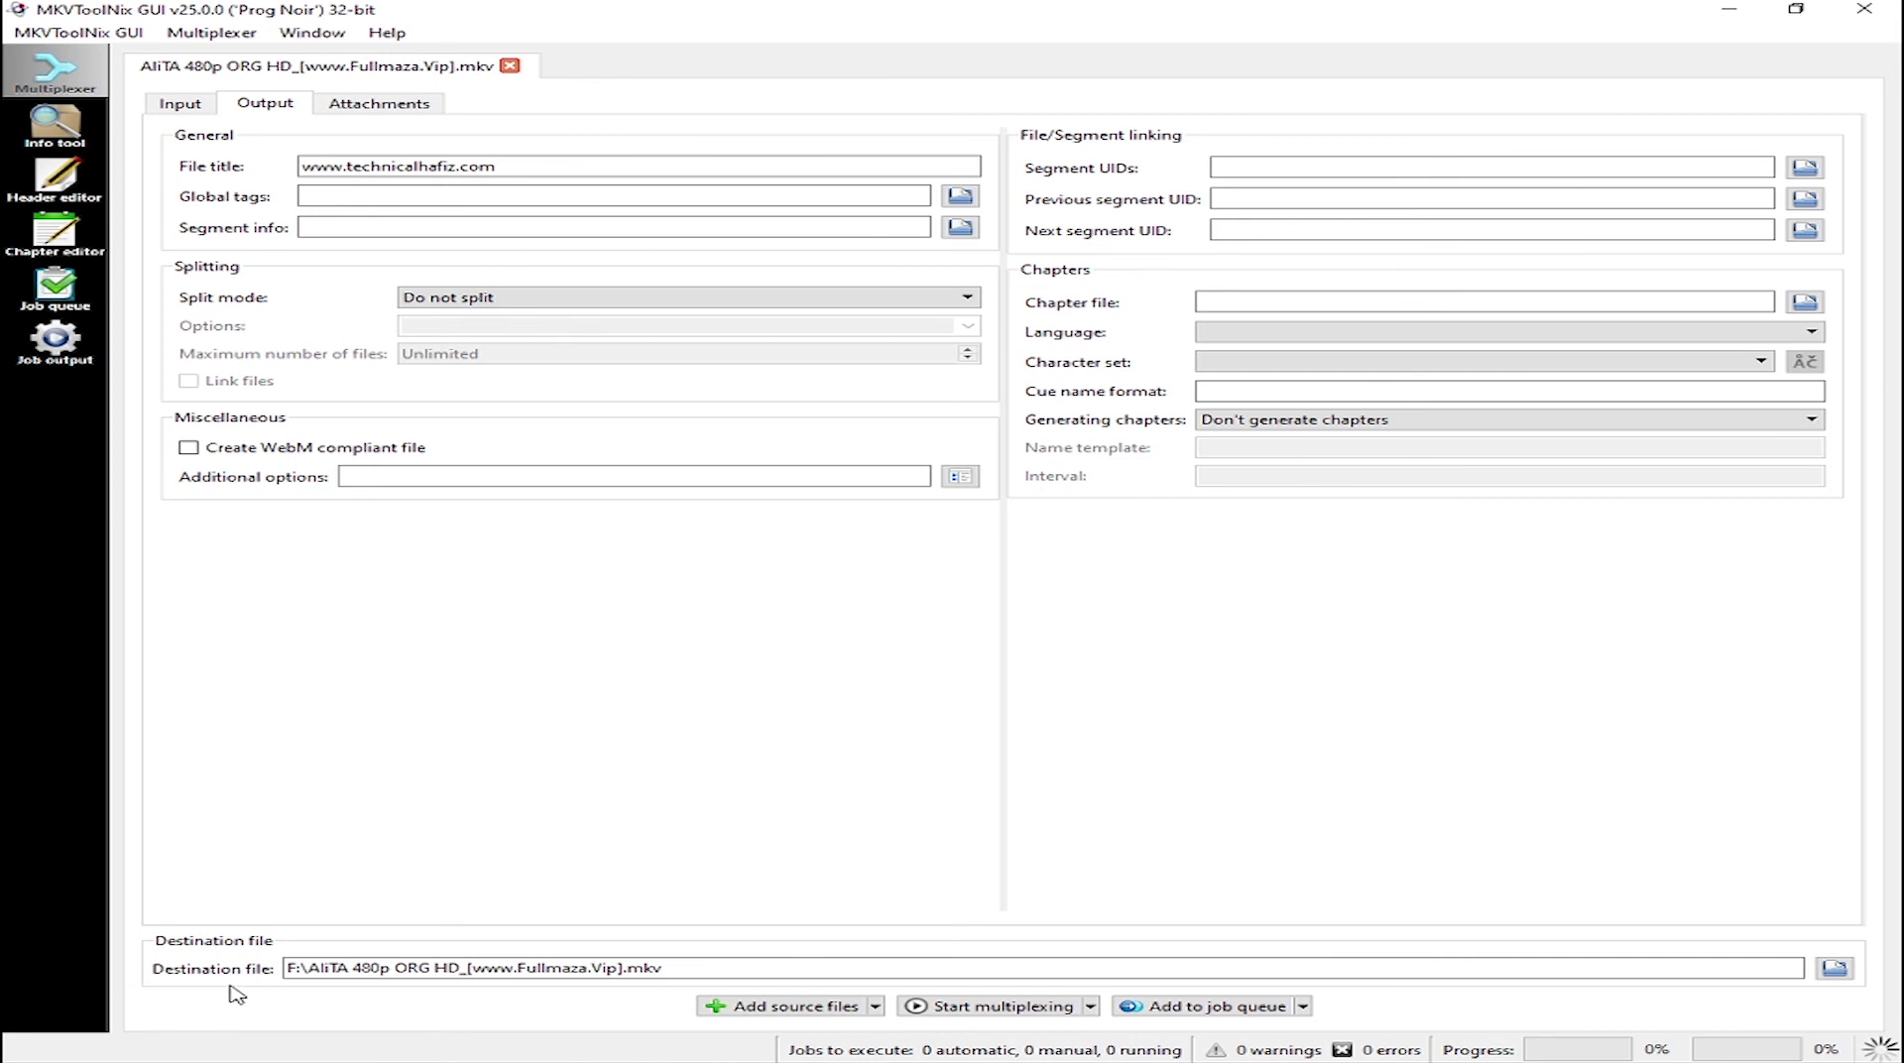
- Set the destination file to AliTA as a Matroska file on the Desktop, and start multiplexing
{"action": "left_click", "coordinate": [468, 967]}
{"action": "left_click", "coordinate": [1836, 978]}
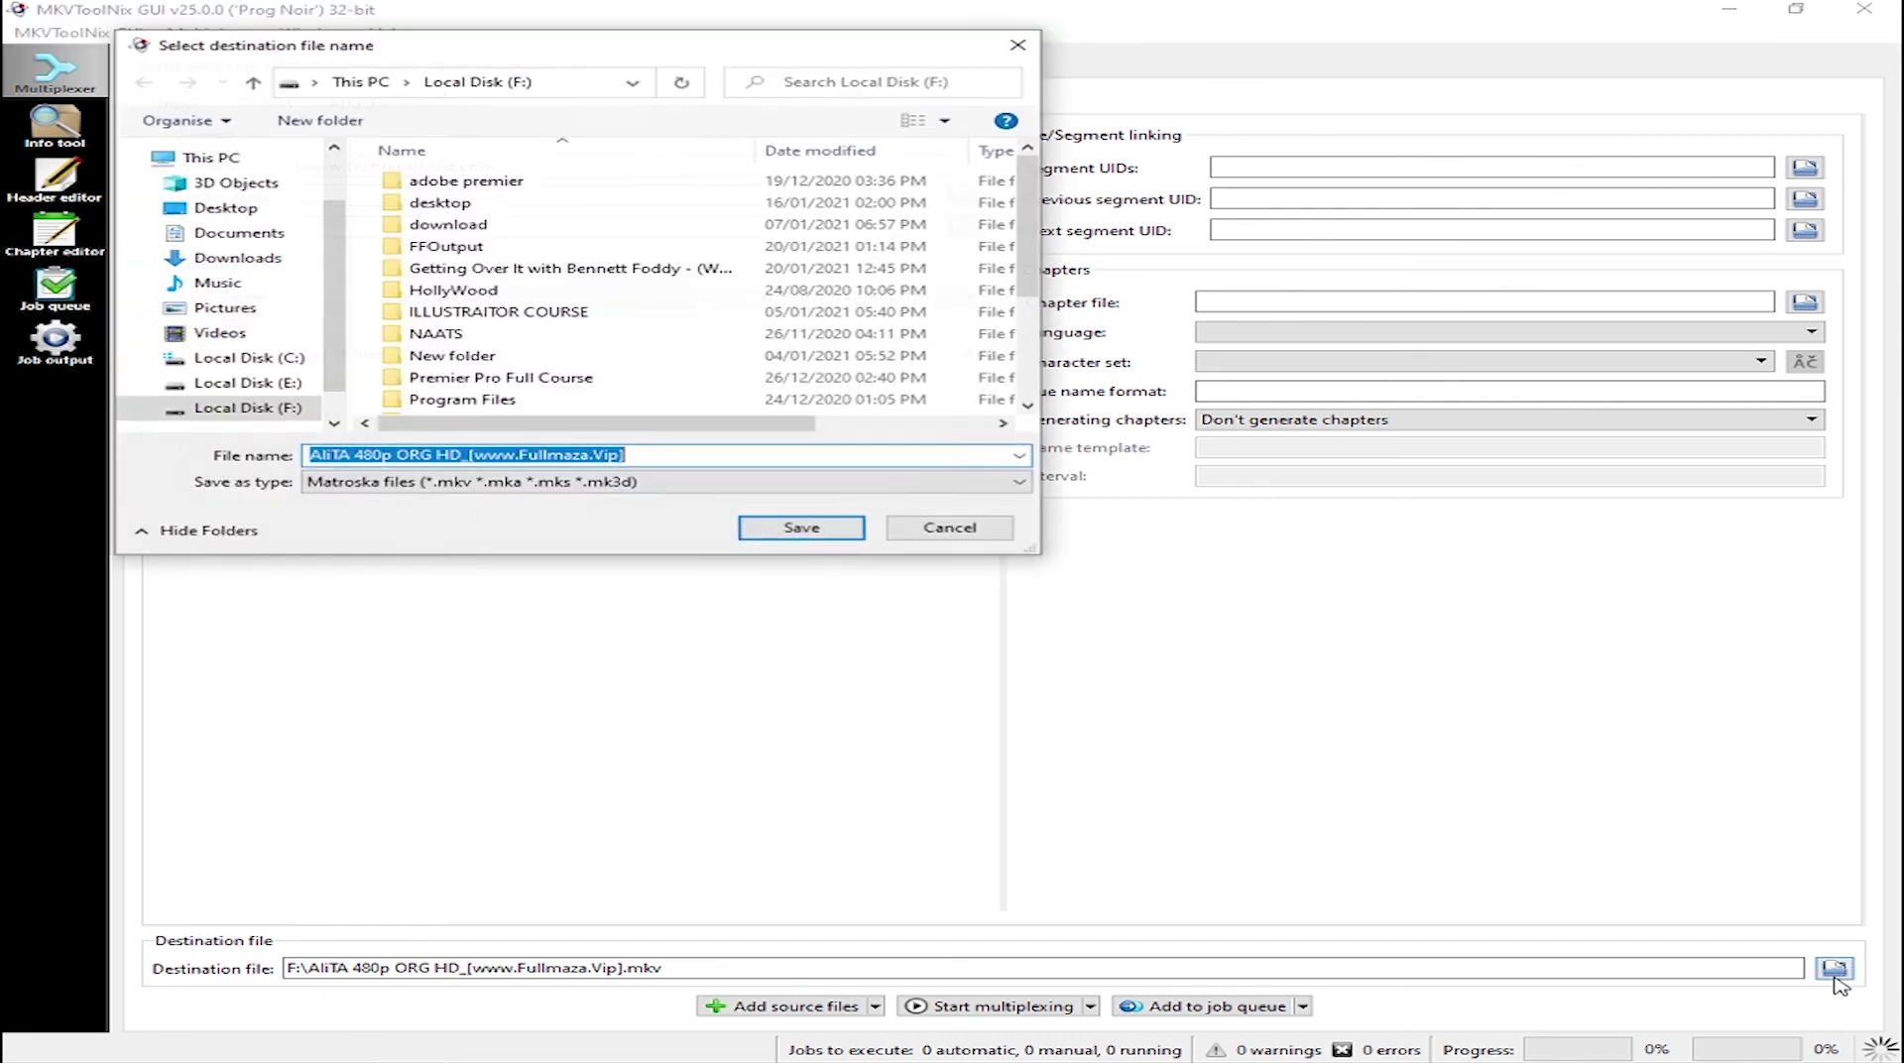
{"action": "left_click", "coordinate": [221, 212]}
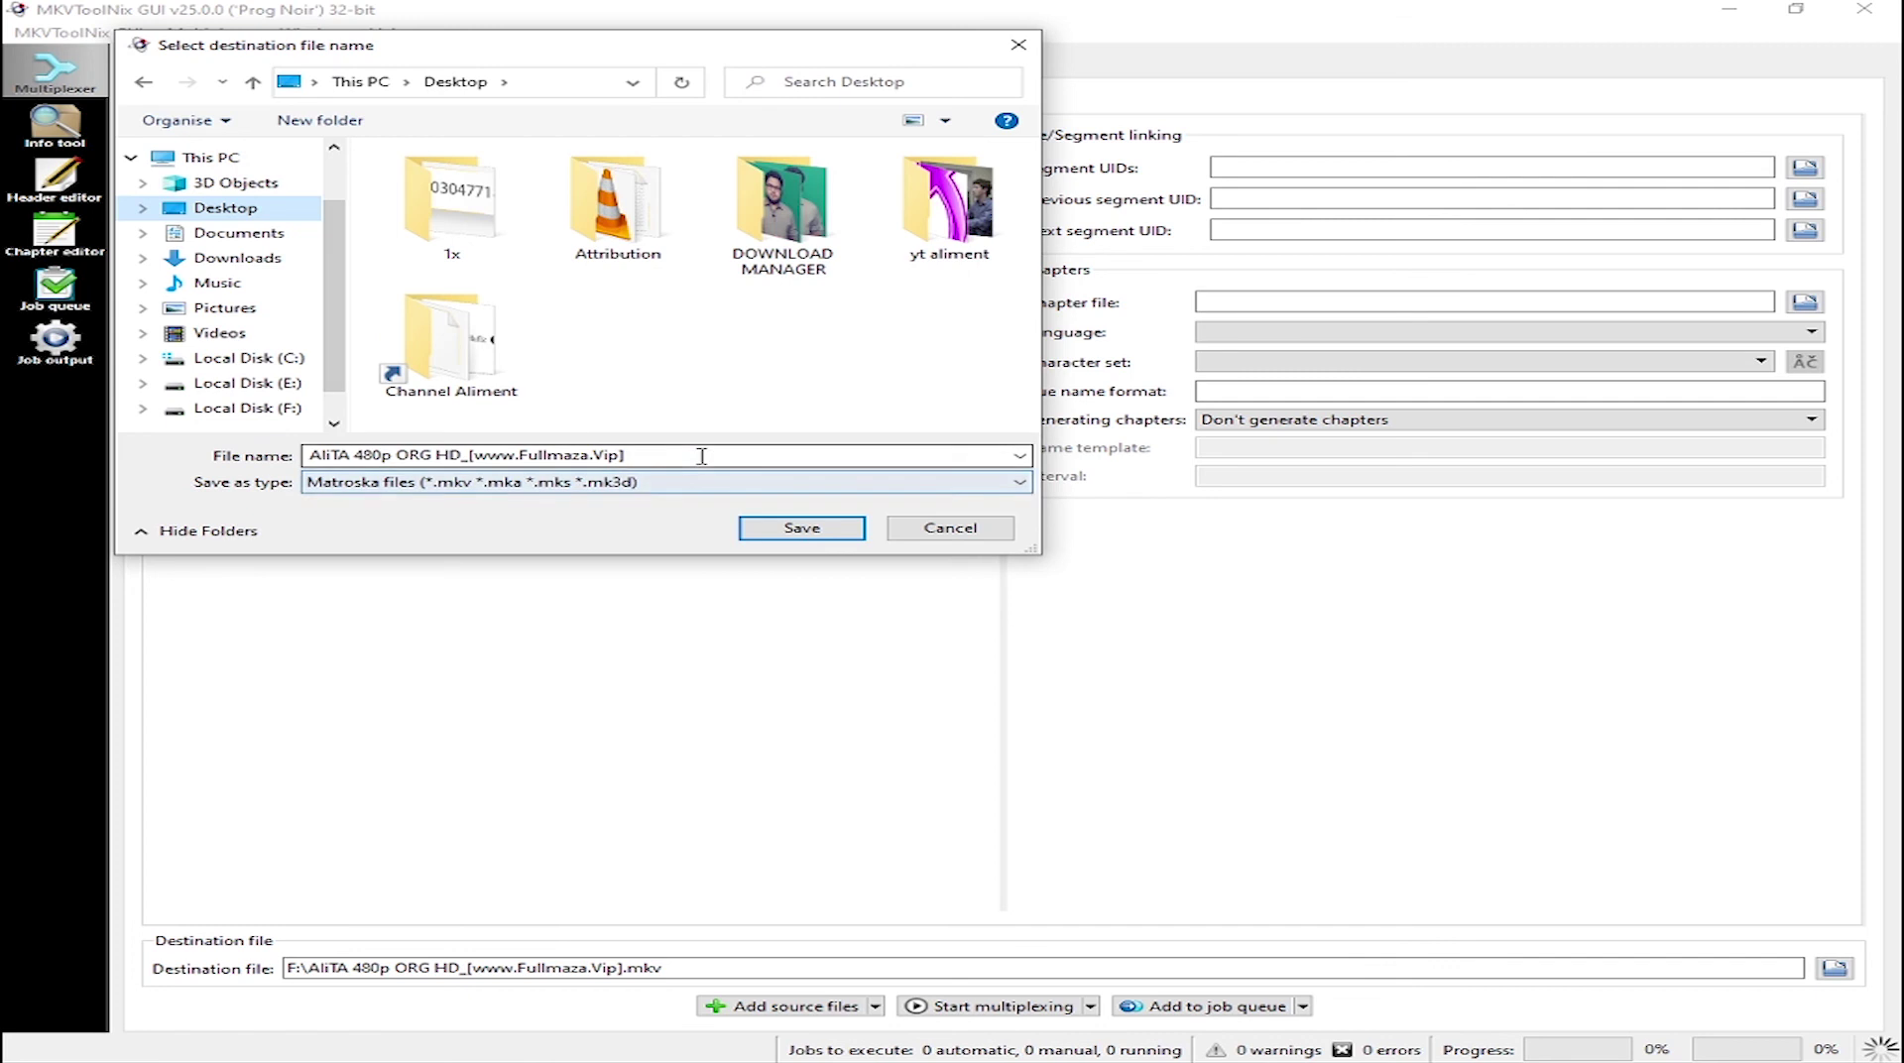
{"action": "left_click", "coordinate": [532, 459]}
{"action": "left_click", "coordinate": [397, 454]}
{"action": "left_click_drag", "start_coordinate": [362, 455], "coordinate": [769, 458]}
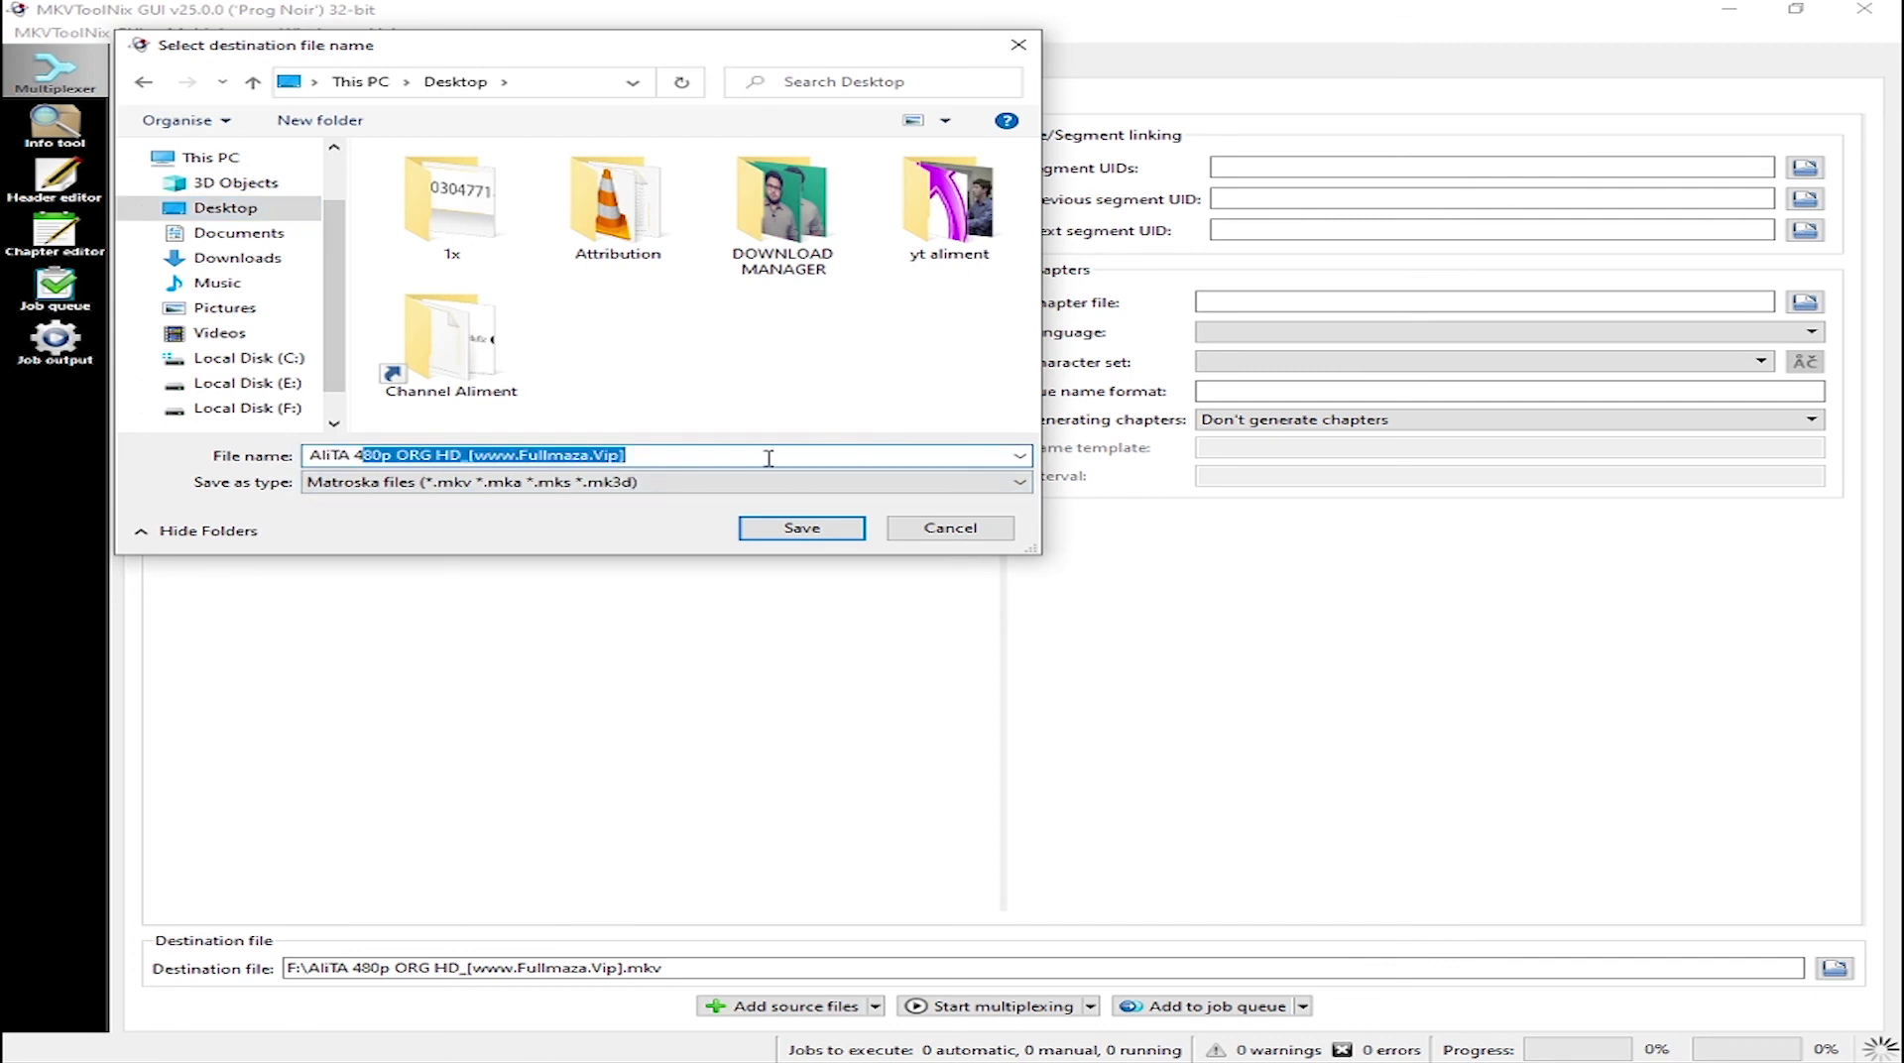
{"action": "key", "text": "BackSpace"}
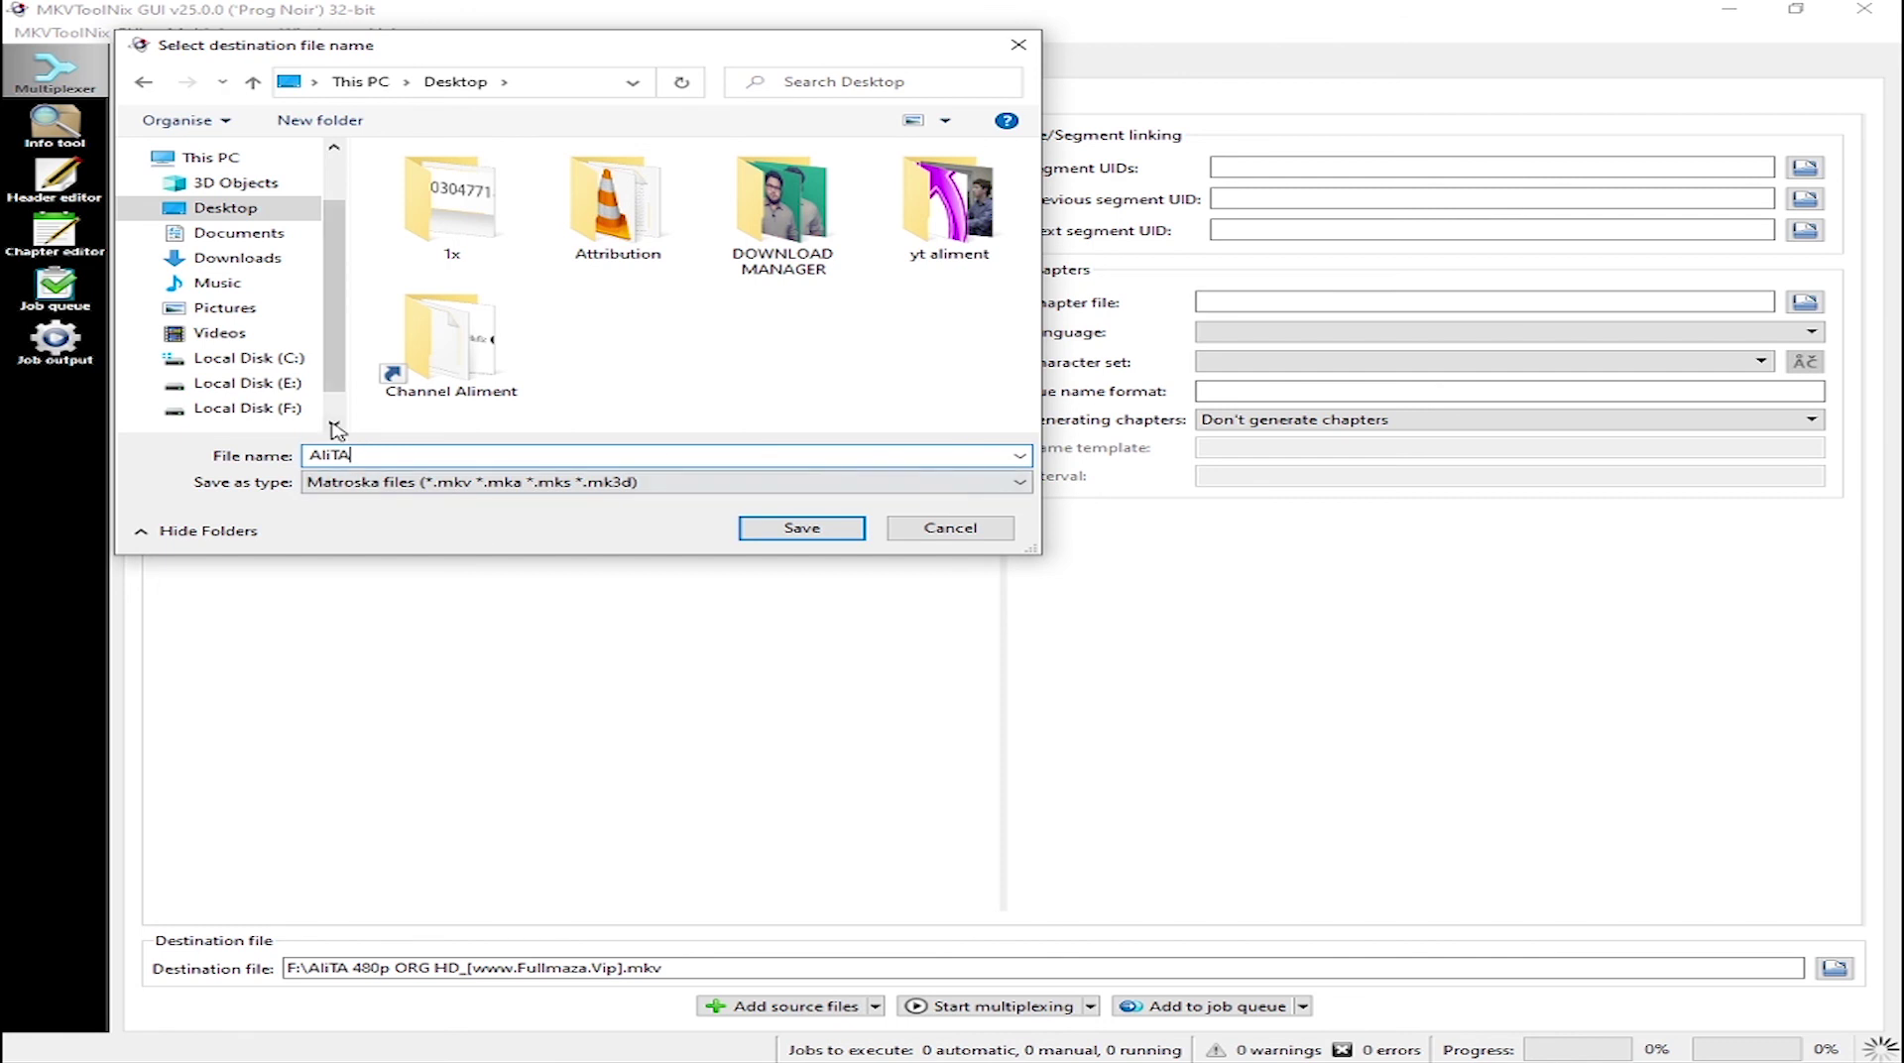
{"action": "left_click", "coordinate": [801, 529]}
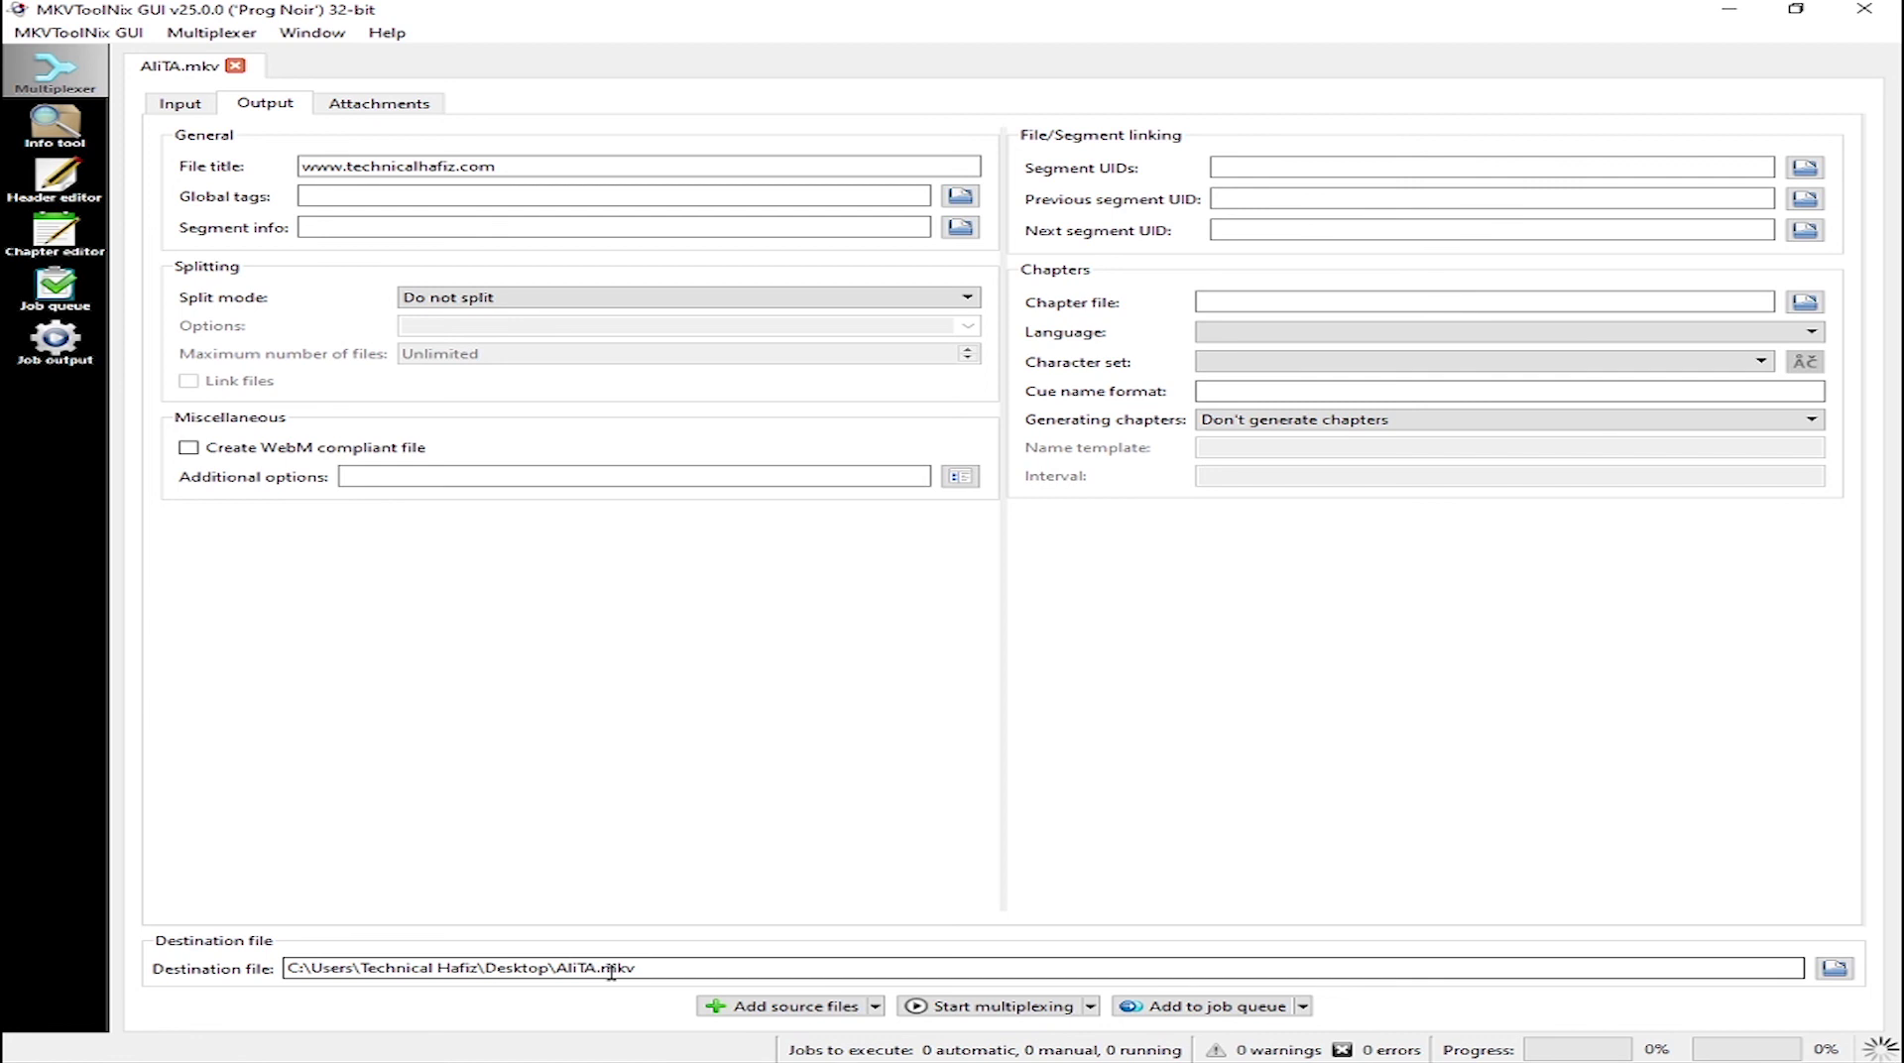
{"action": "left_click", "coordinate": [1012, 1009]}
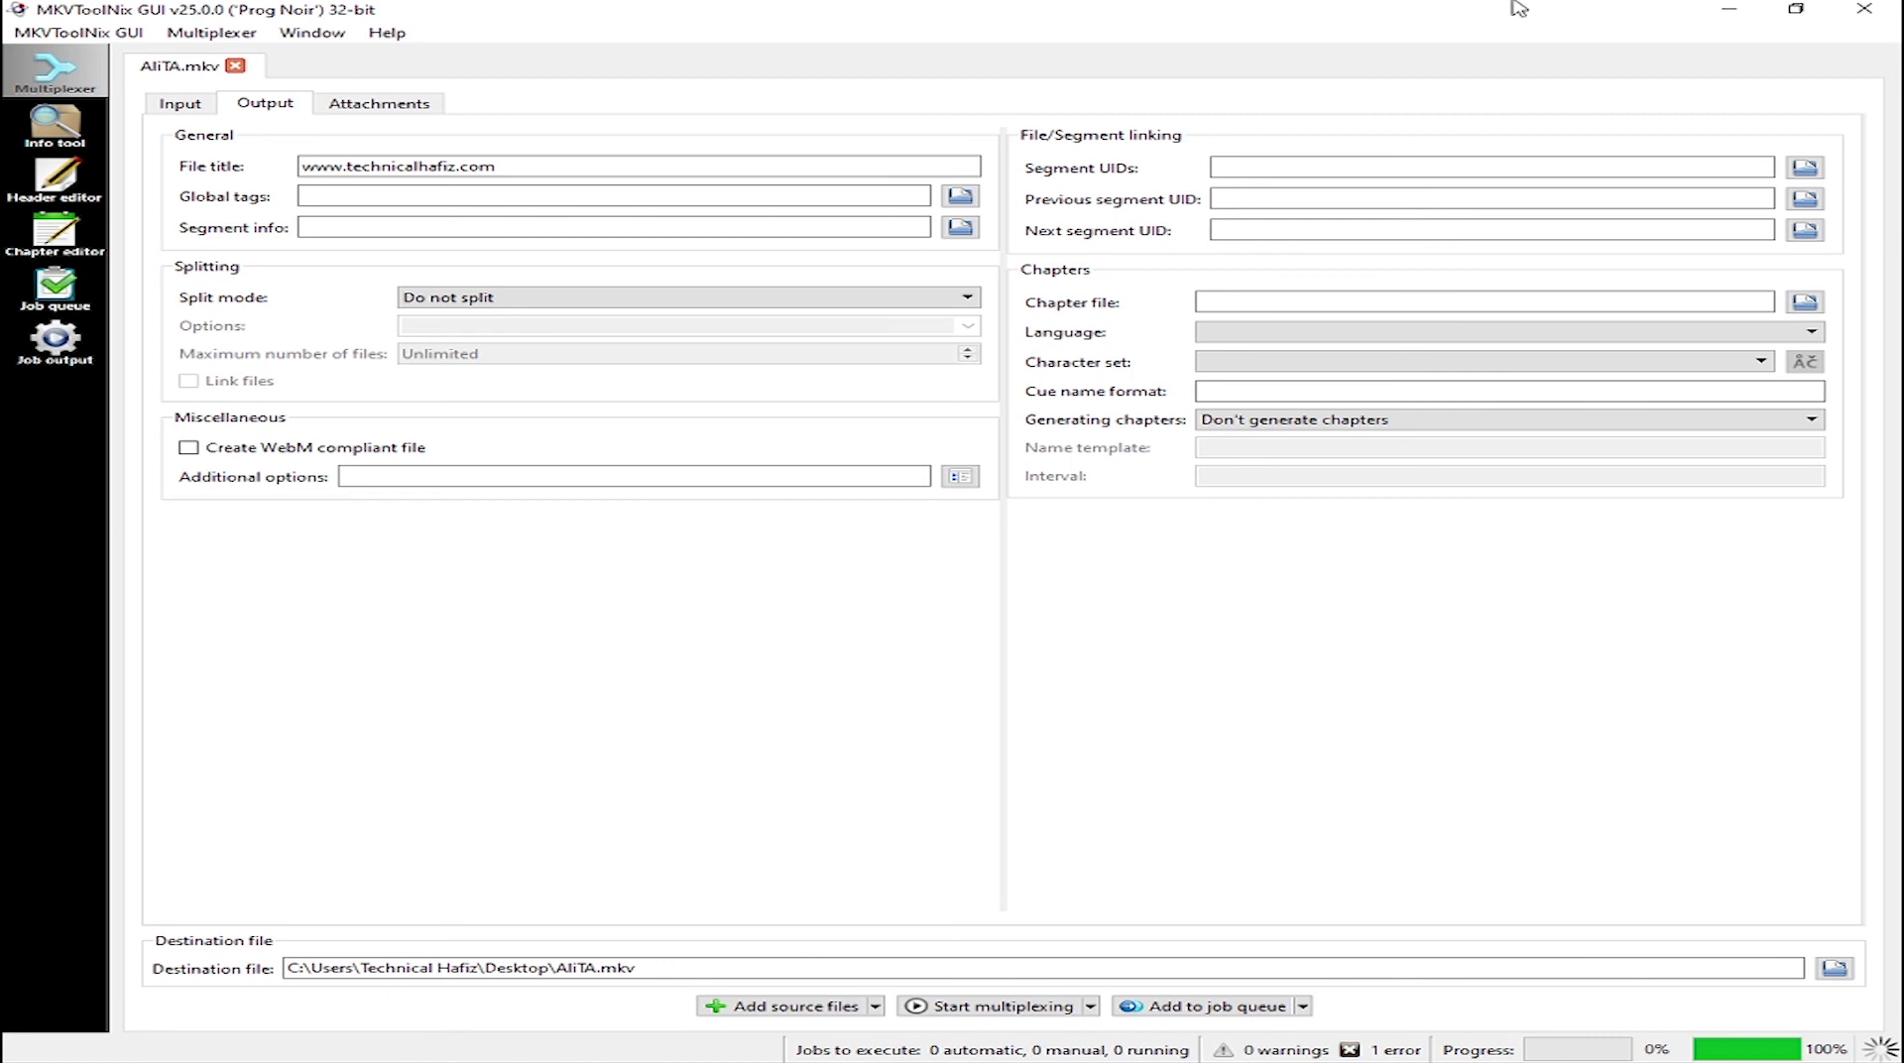
- Switch to the Windows desktop, refresh it, and move the AliTAa video file up among the icons
{"action": "left_click", "coordinate": [1729, 9]}
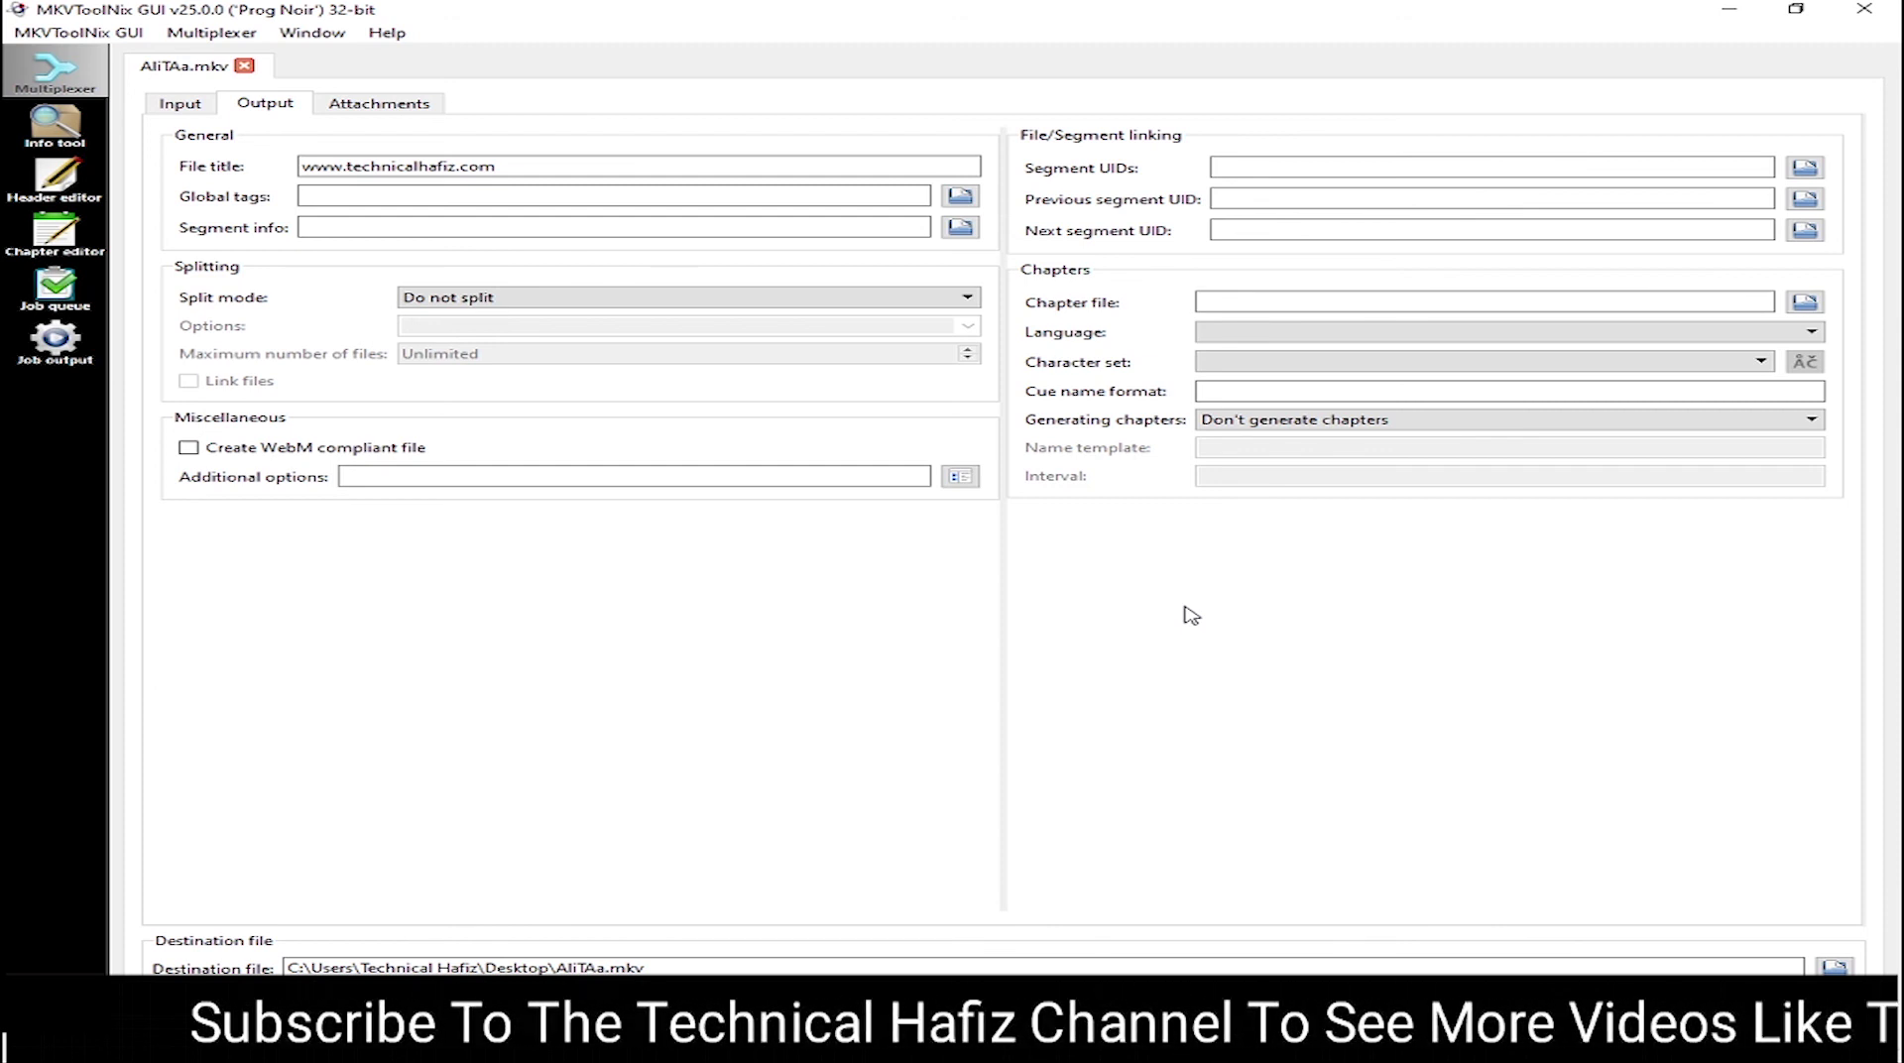
{"action": "left_click", "coordinate": [1741, 12]}
{"action": "right_click", "coordinate": [1401, 168]}
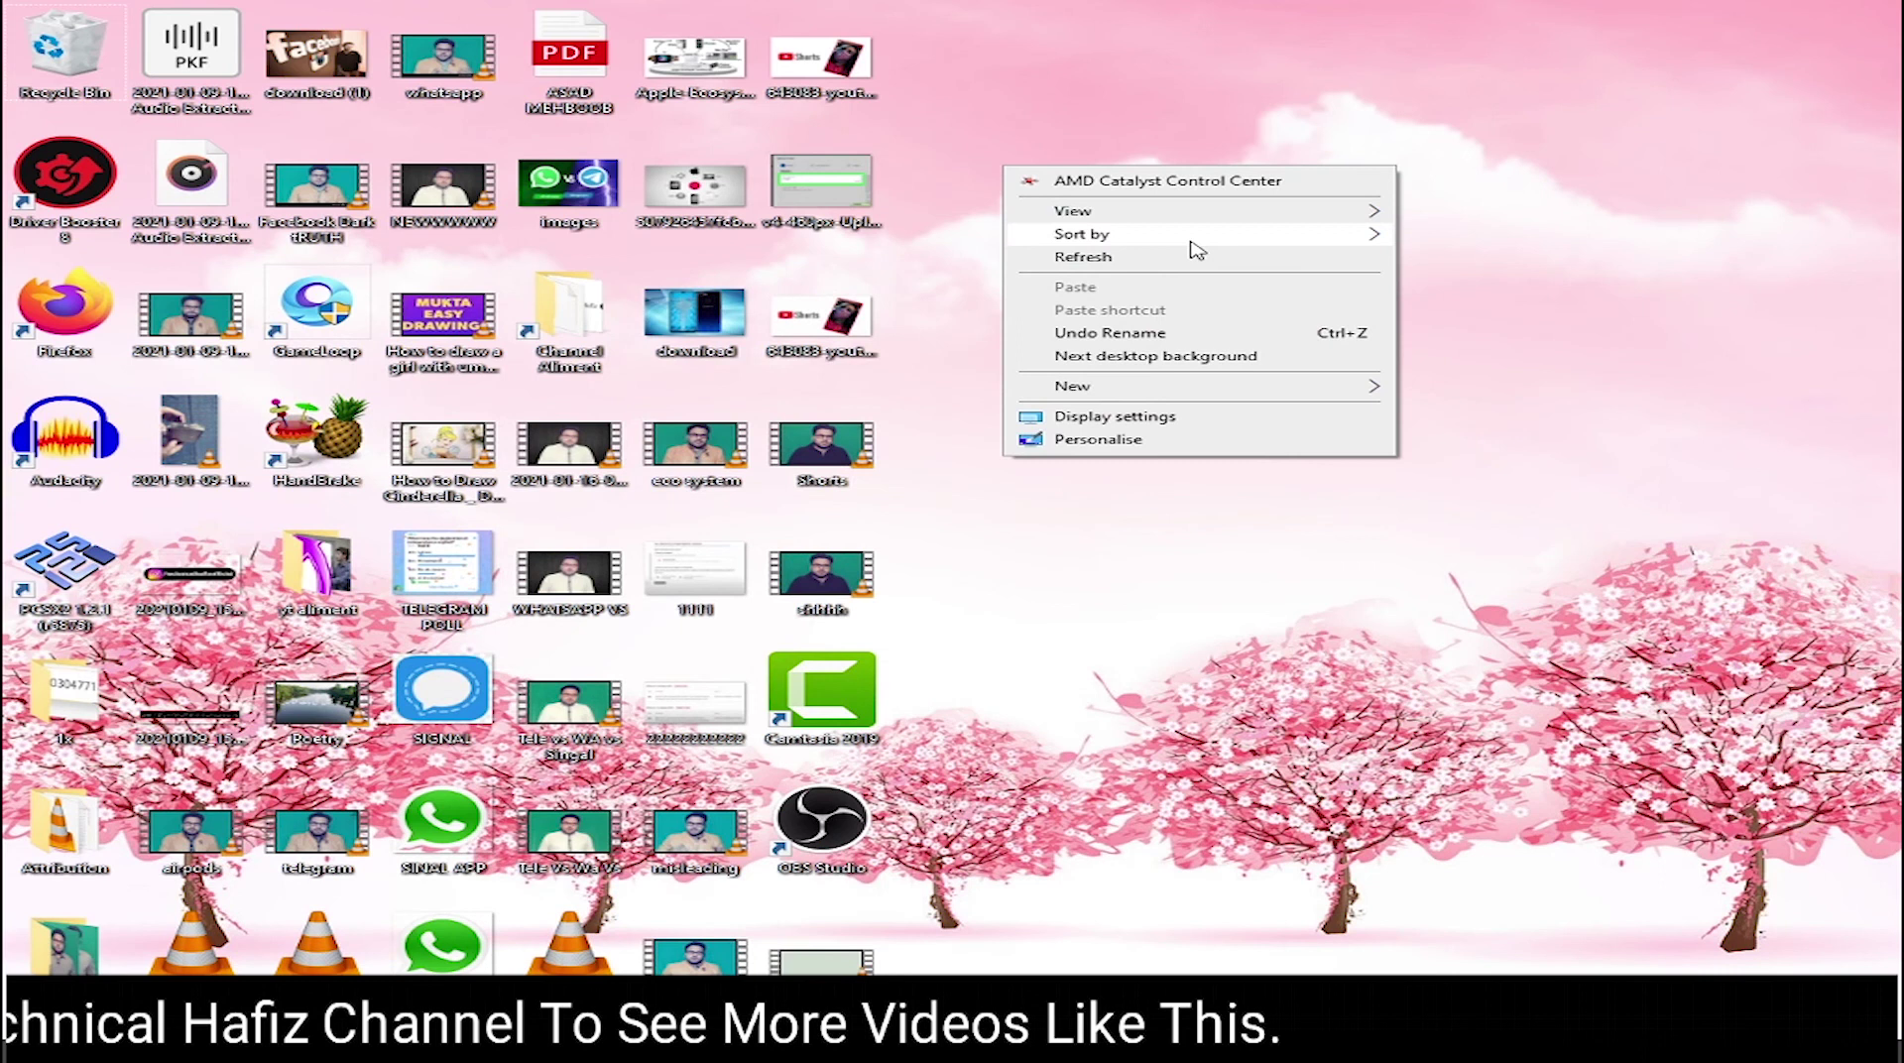
{"action": "left_click", "coordinate": [1066, 255]}
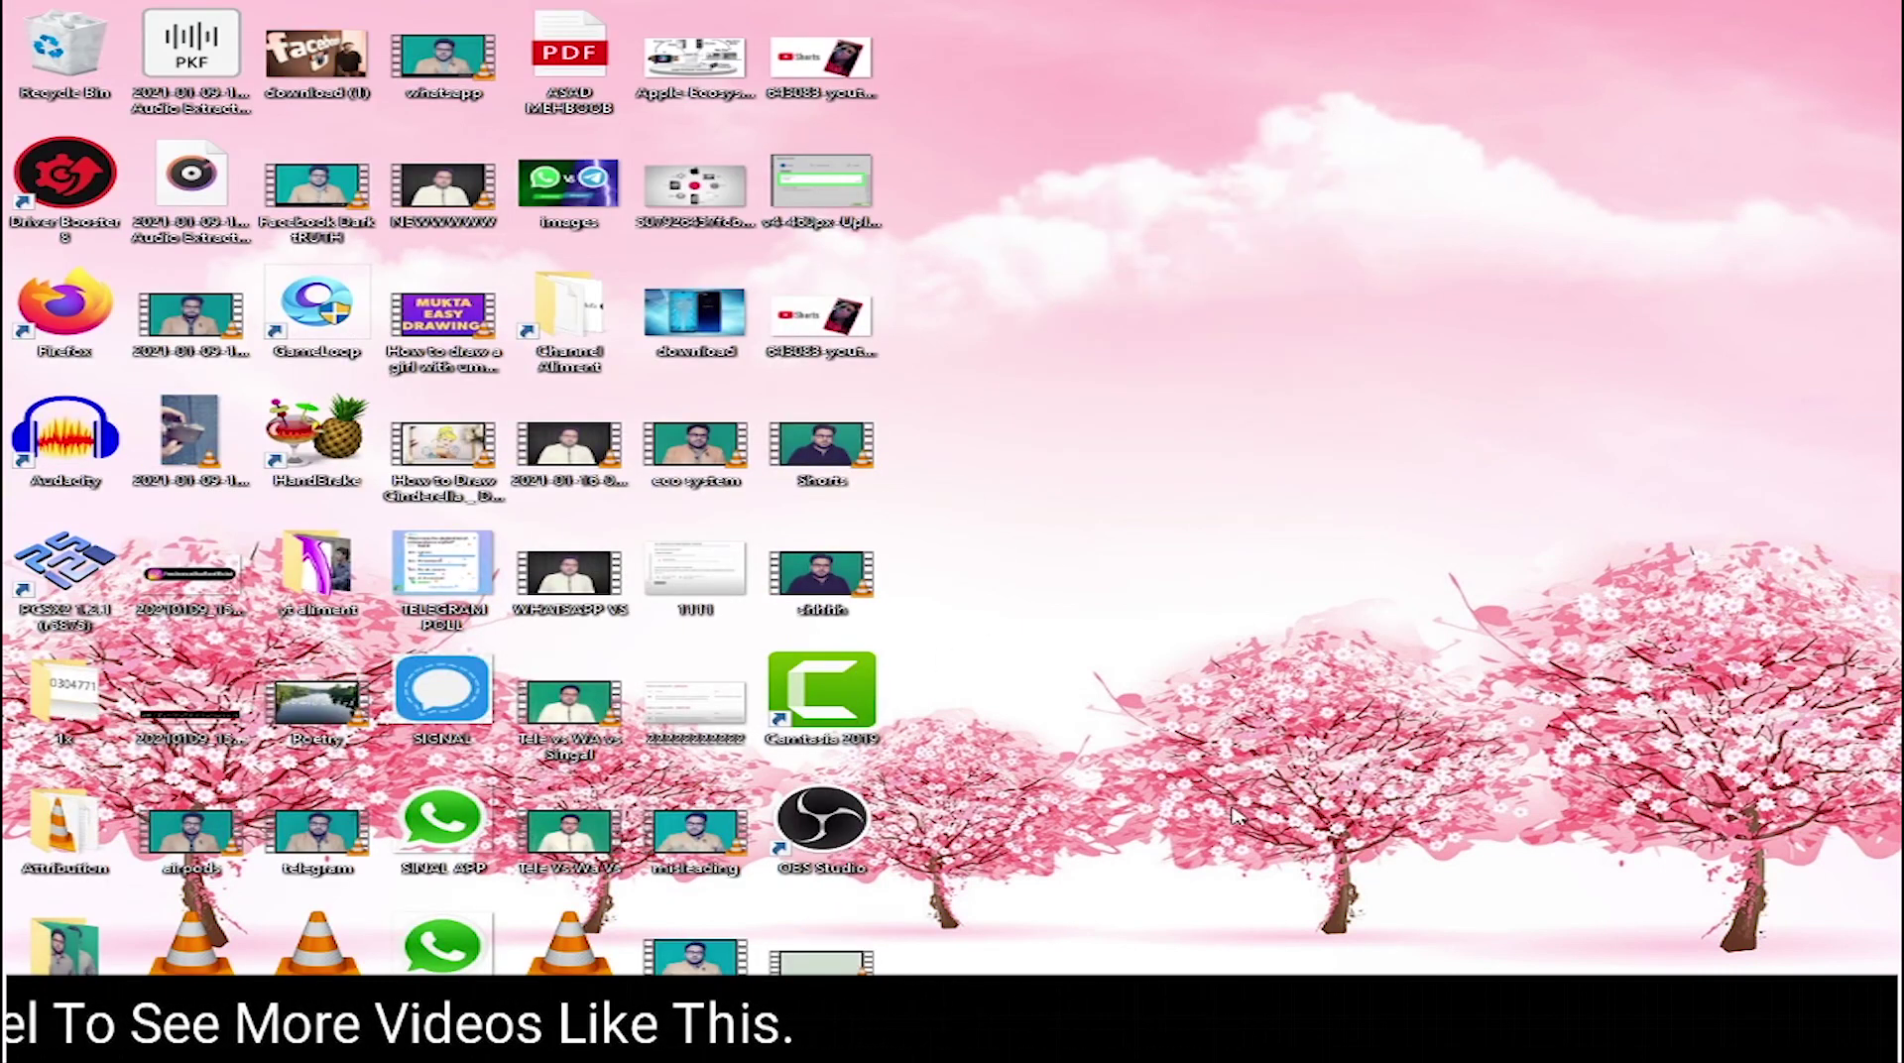
{"action": "left_click_drag", "start_coordinate": [861, 967], "coordinate": [1424, 211]}
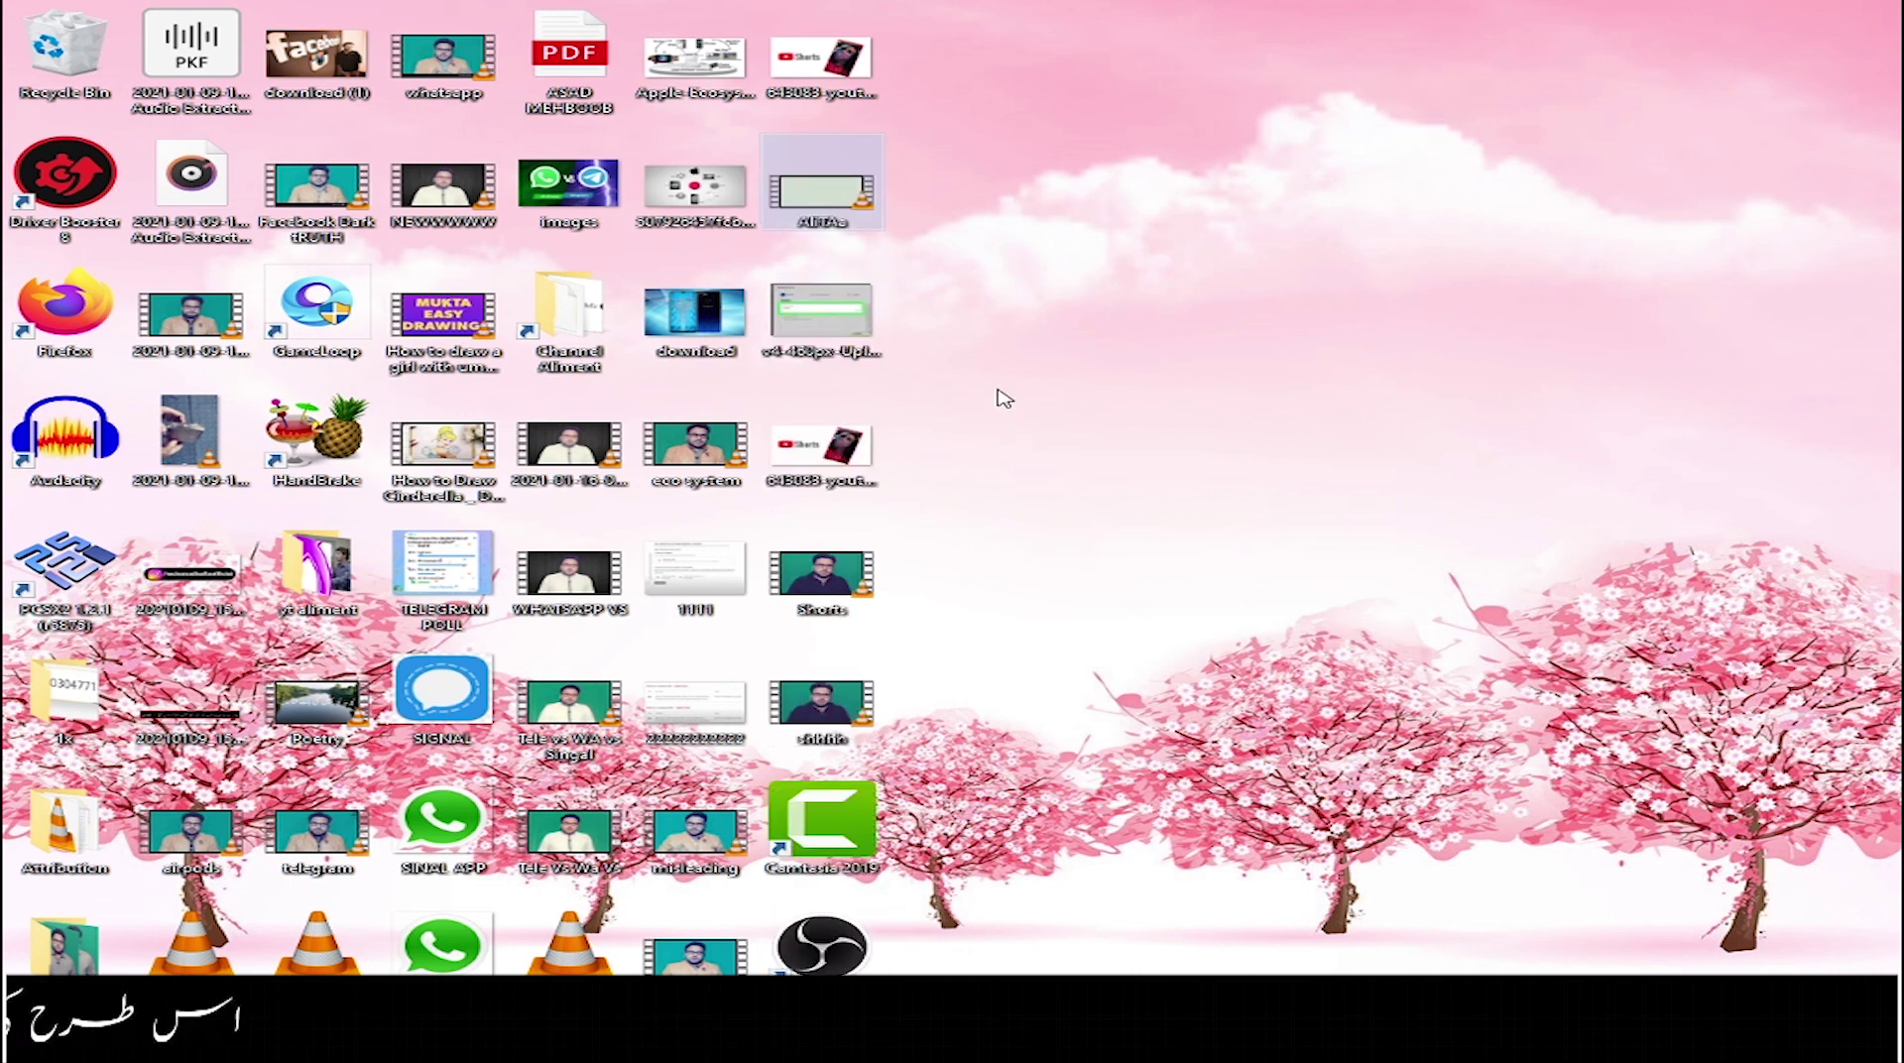
- Open the AliTAa video in VLC, check its title and its audio, video and subtitle options, and close the player
{"action": "double_click", "coordinate": [821, 206]}
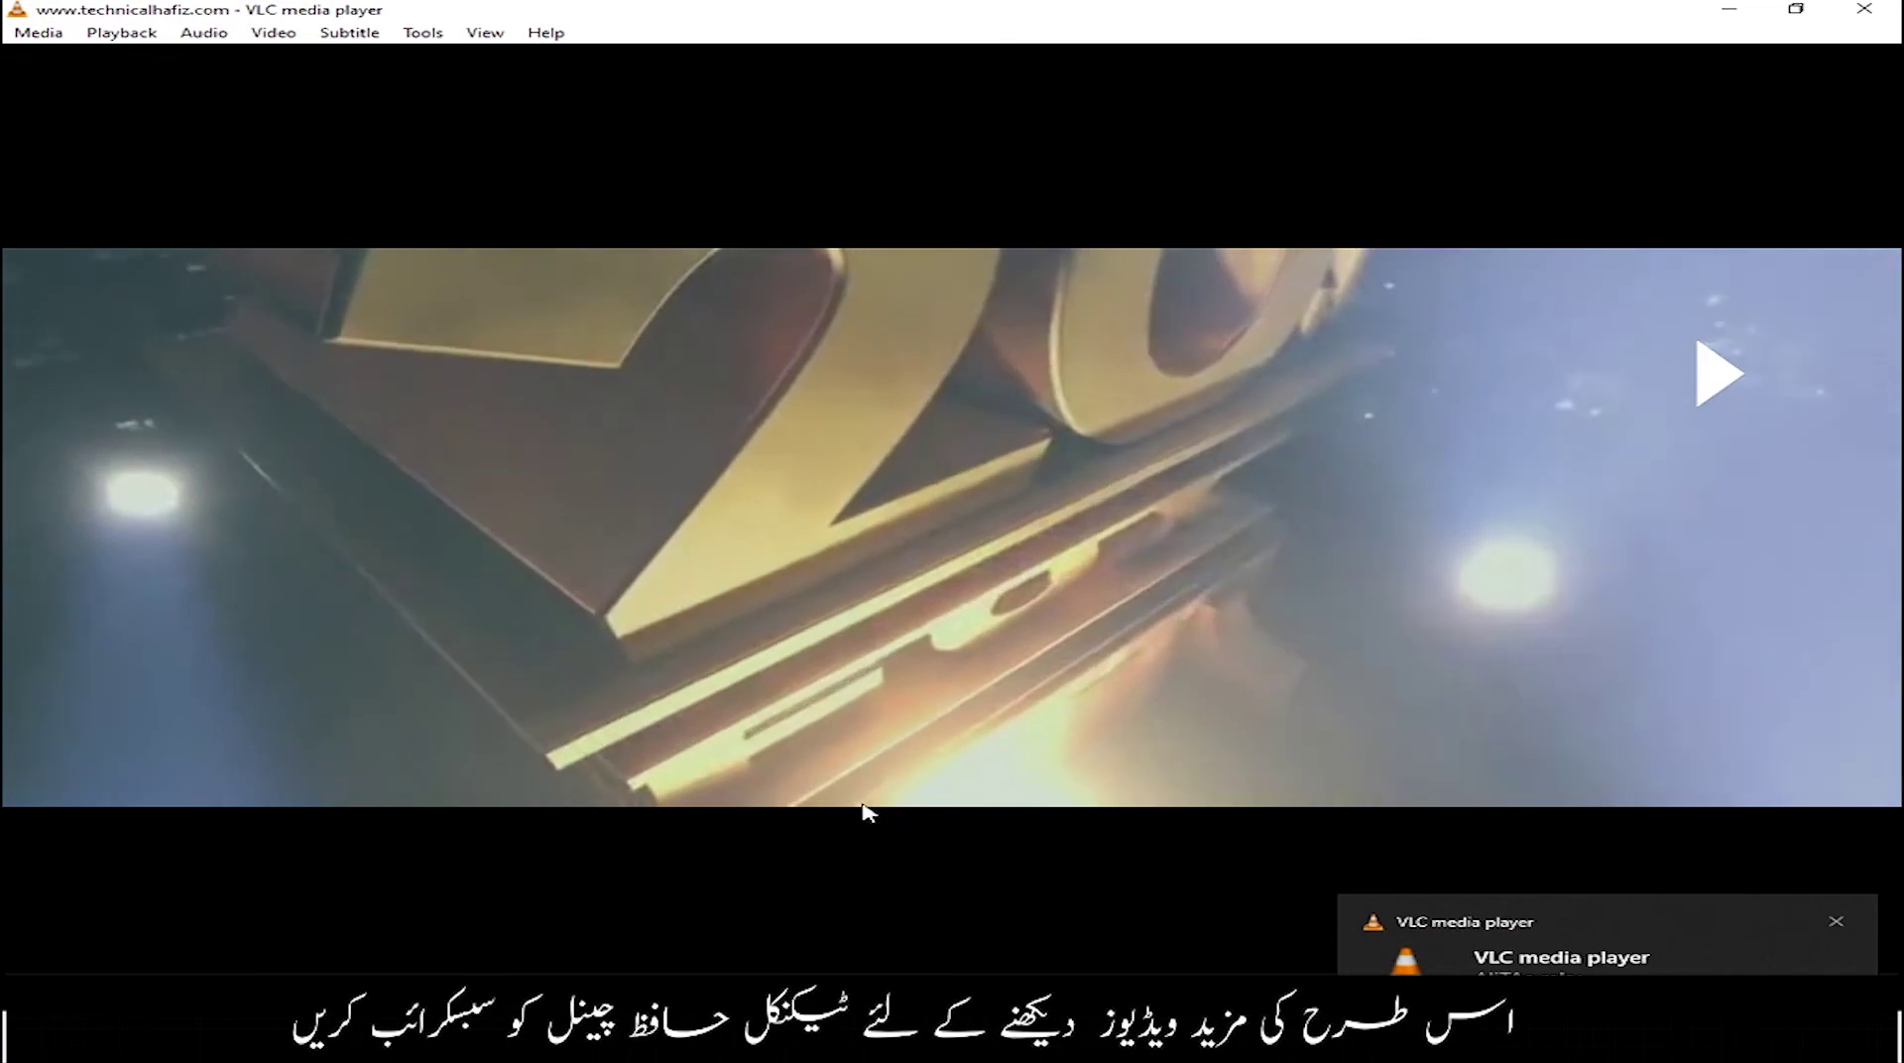
{"action": "key", "text": "alt+F4"}
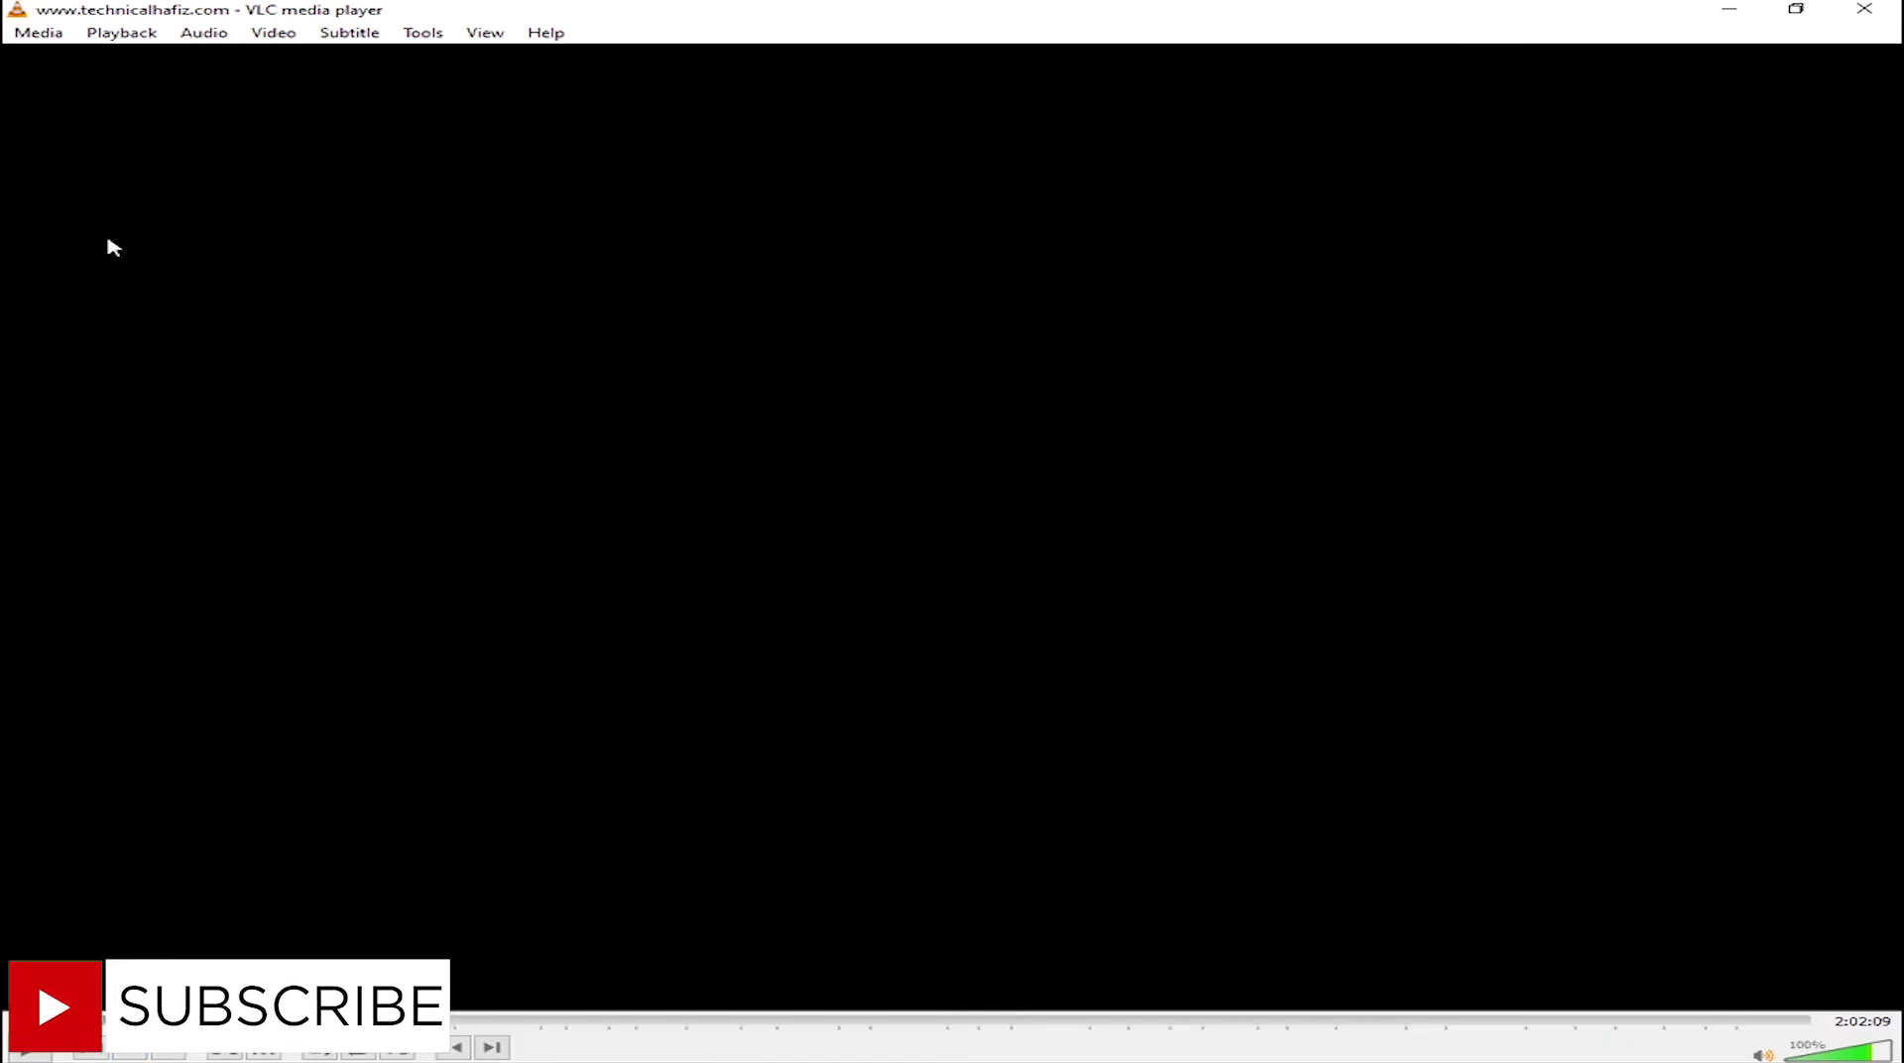
{"action": "left_click", "coordinate": [199, 36]}
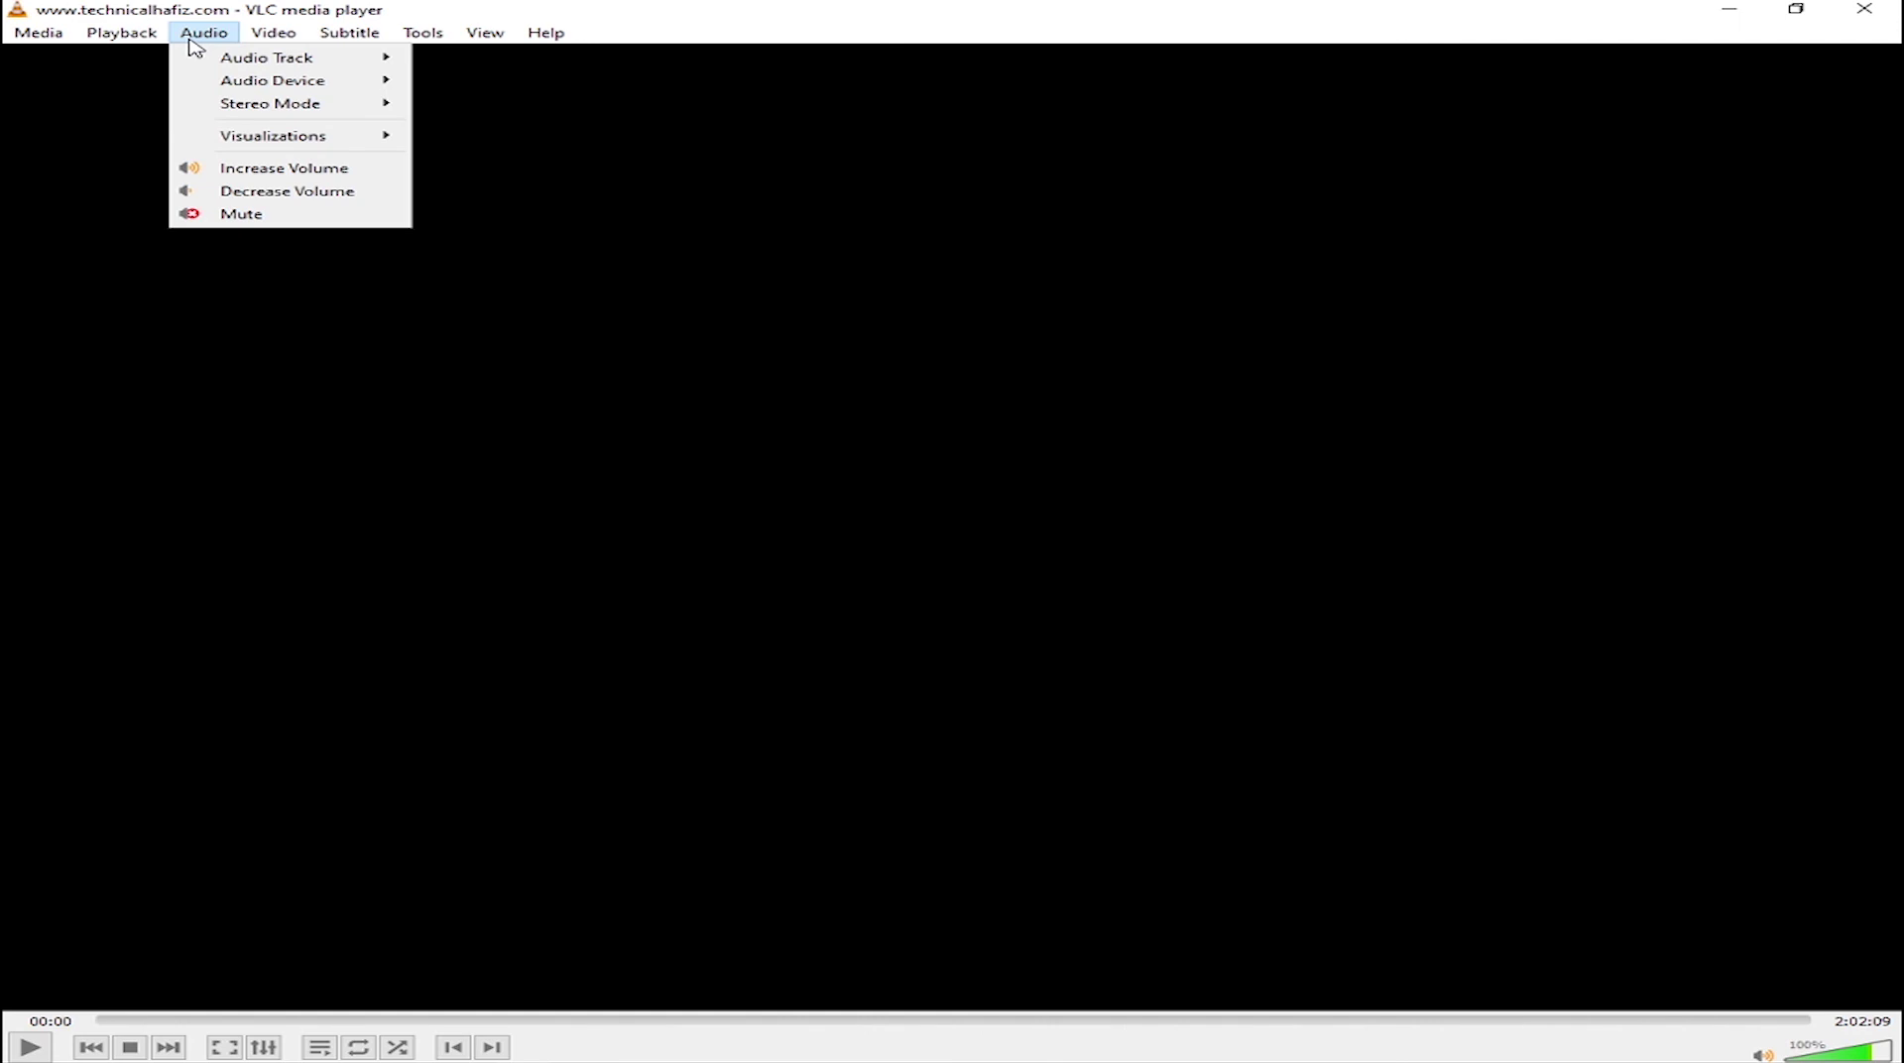
{"action": "mouse_move", "coordinate": [269, 66]}
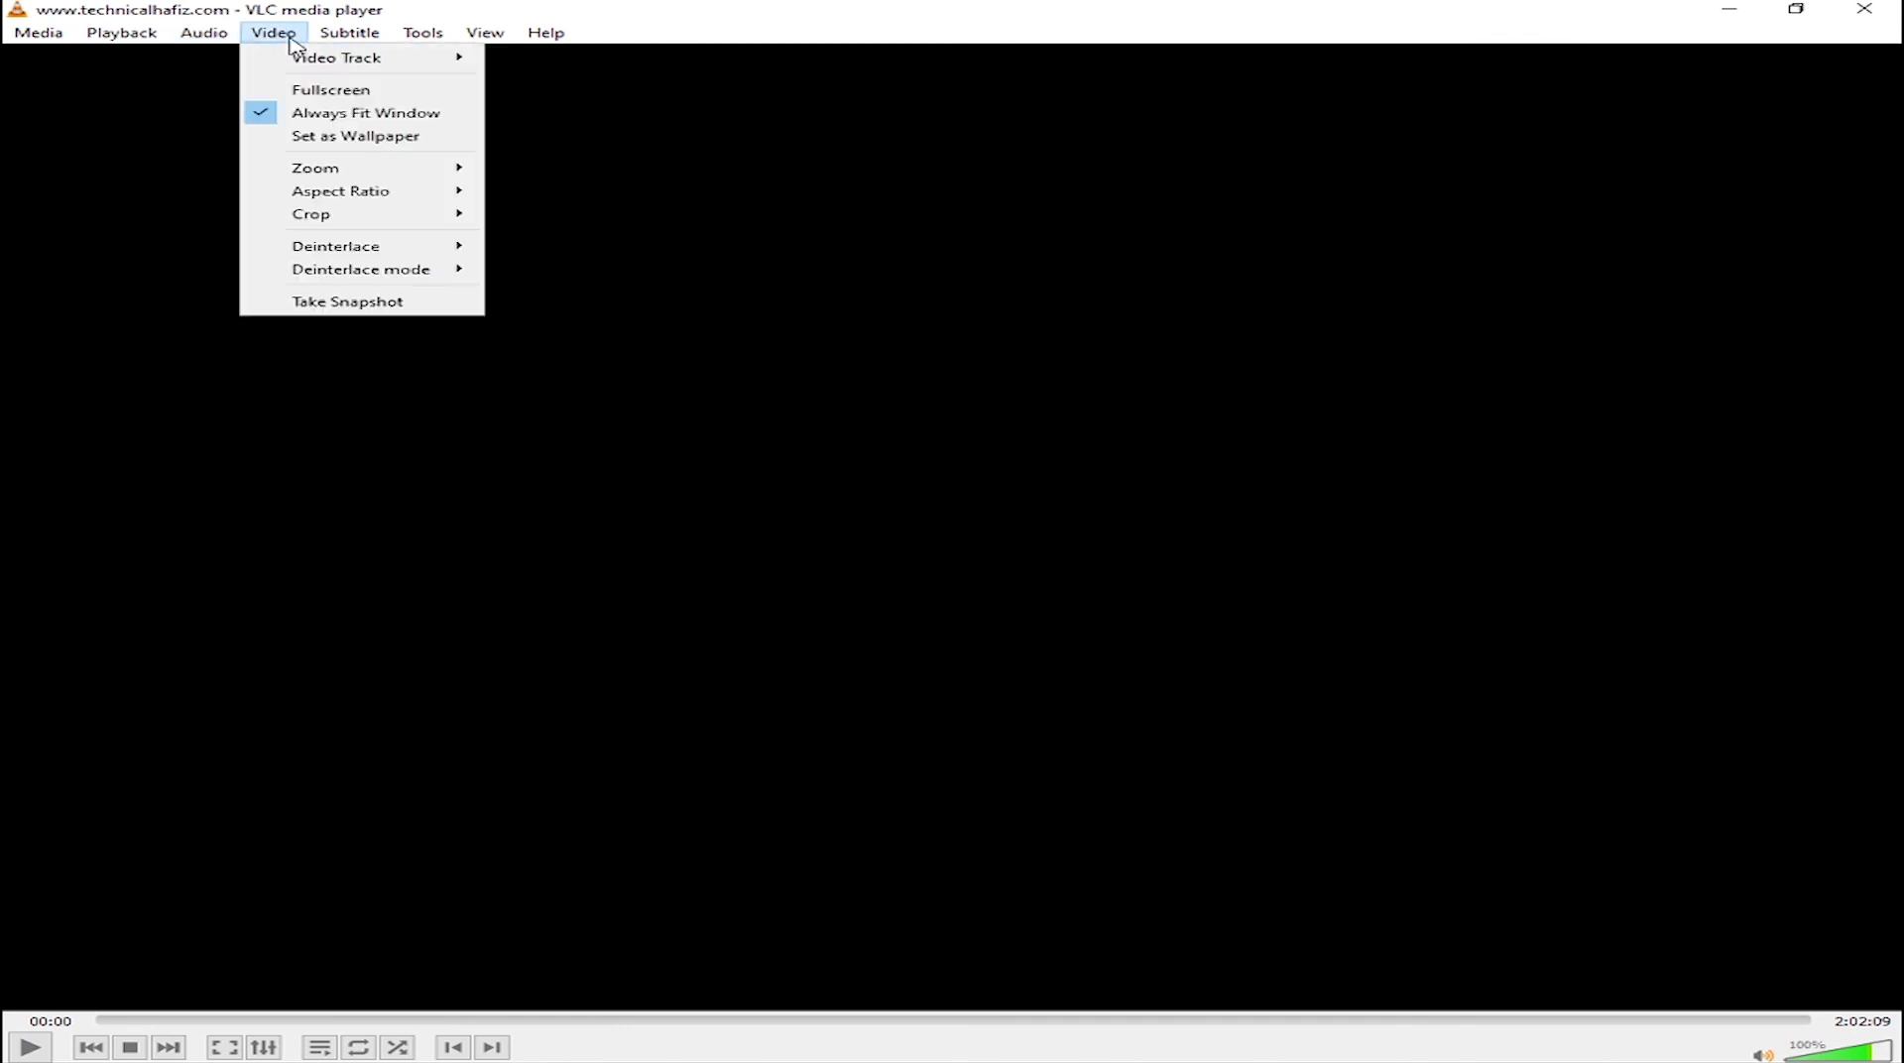
{"action": "mouse_move", "coordinate": [339, 40]}
{"action": "mouse_move", "coordinate": [374, 80]}
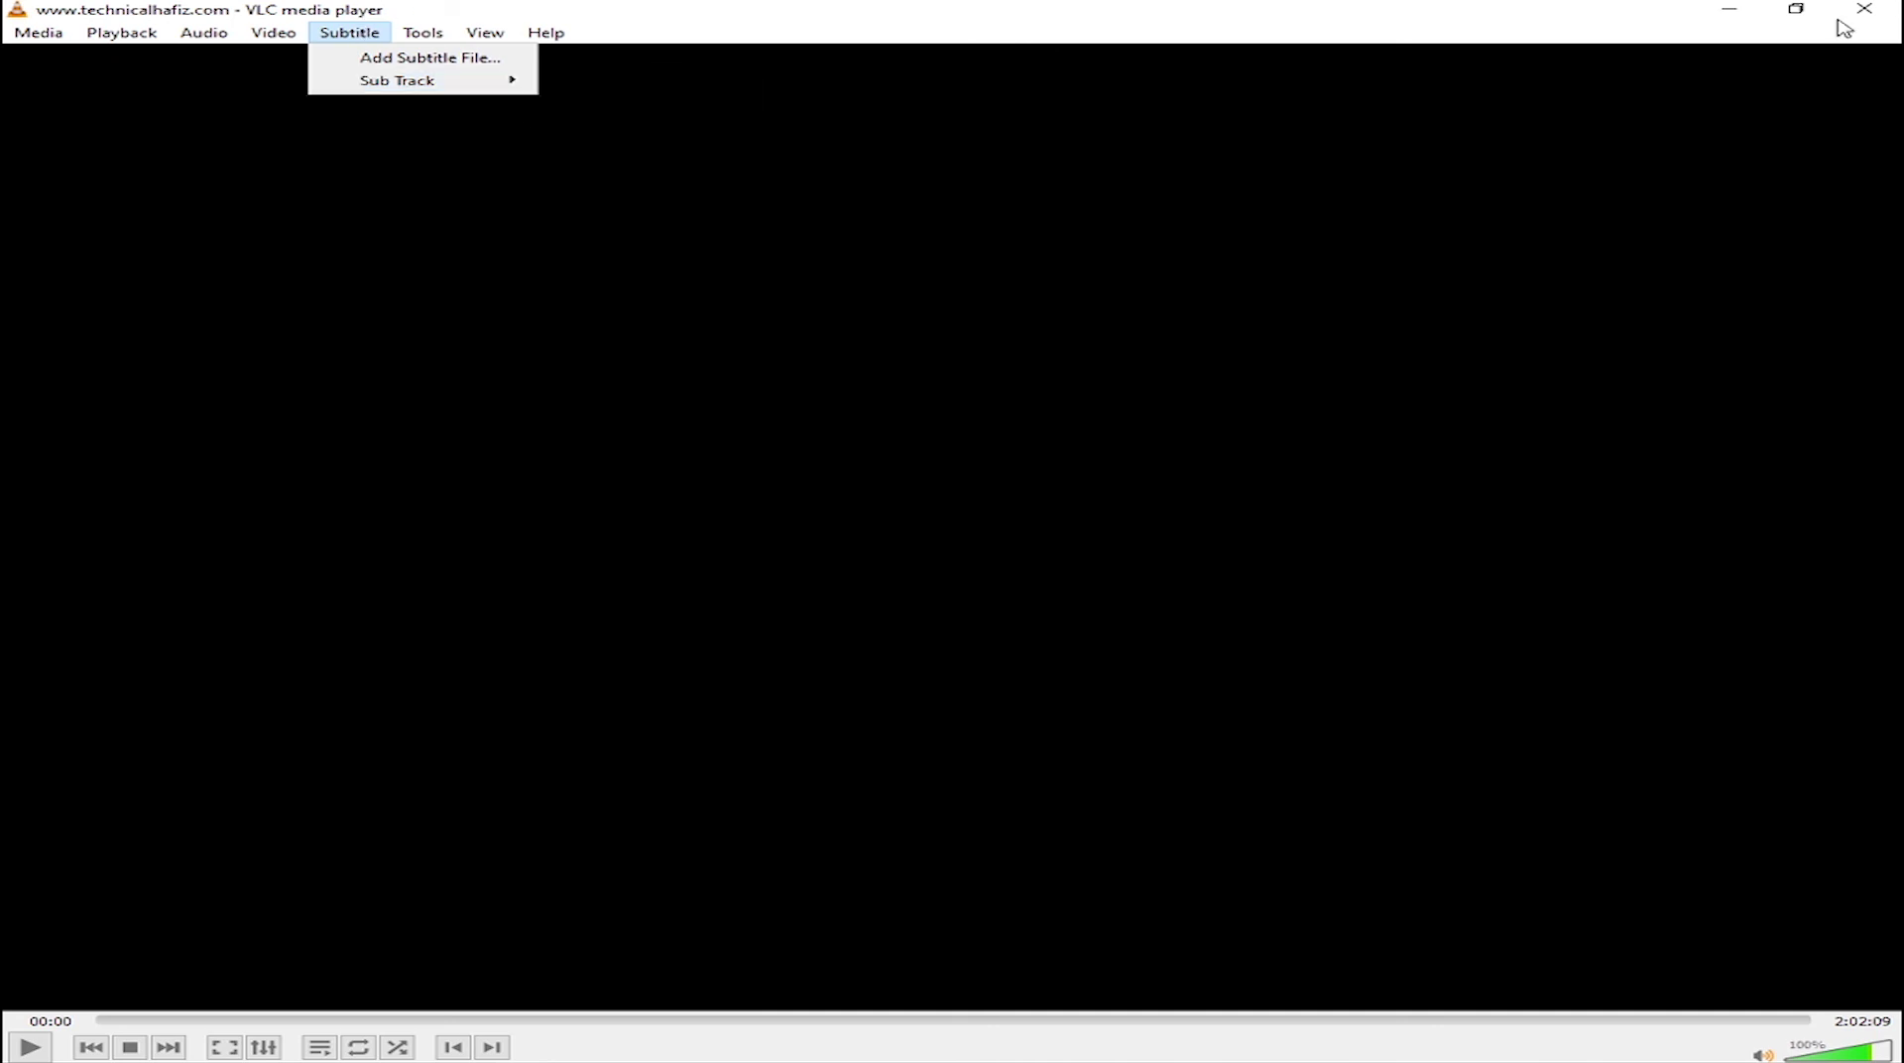
{"action": "left_click", "coordinate": [1887, 10]}
{"action": "left_click", "coordinate": [1887, 10]}
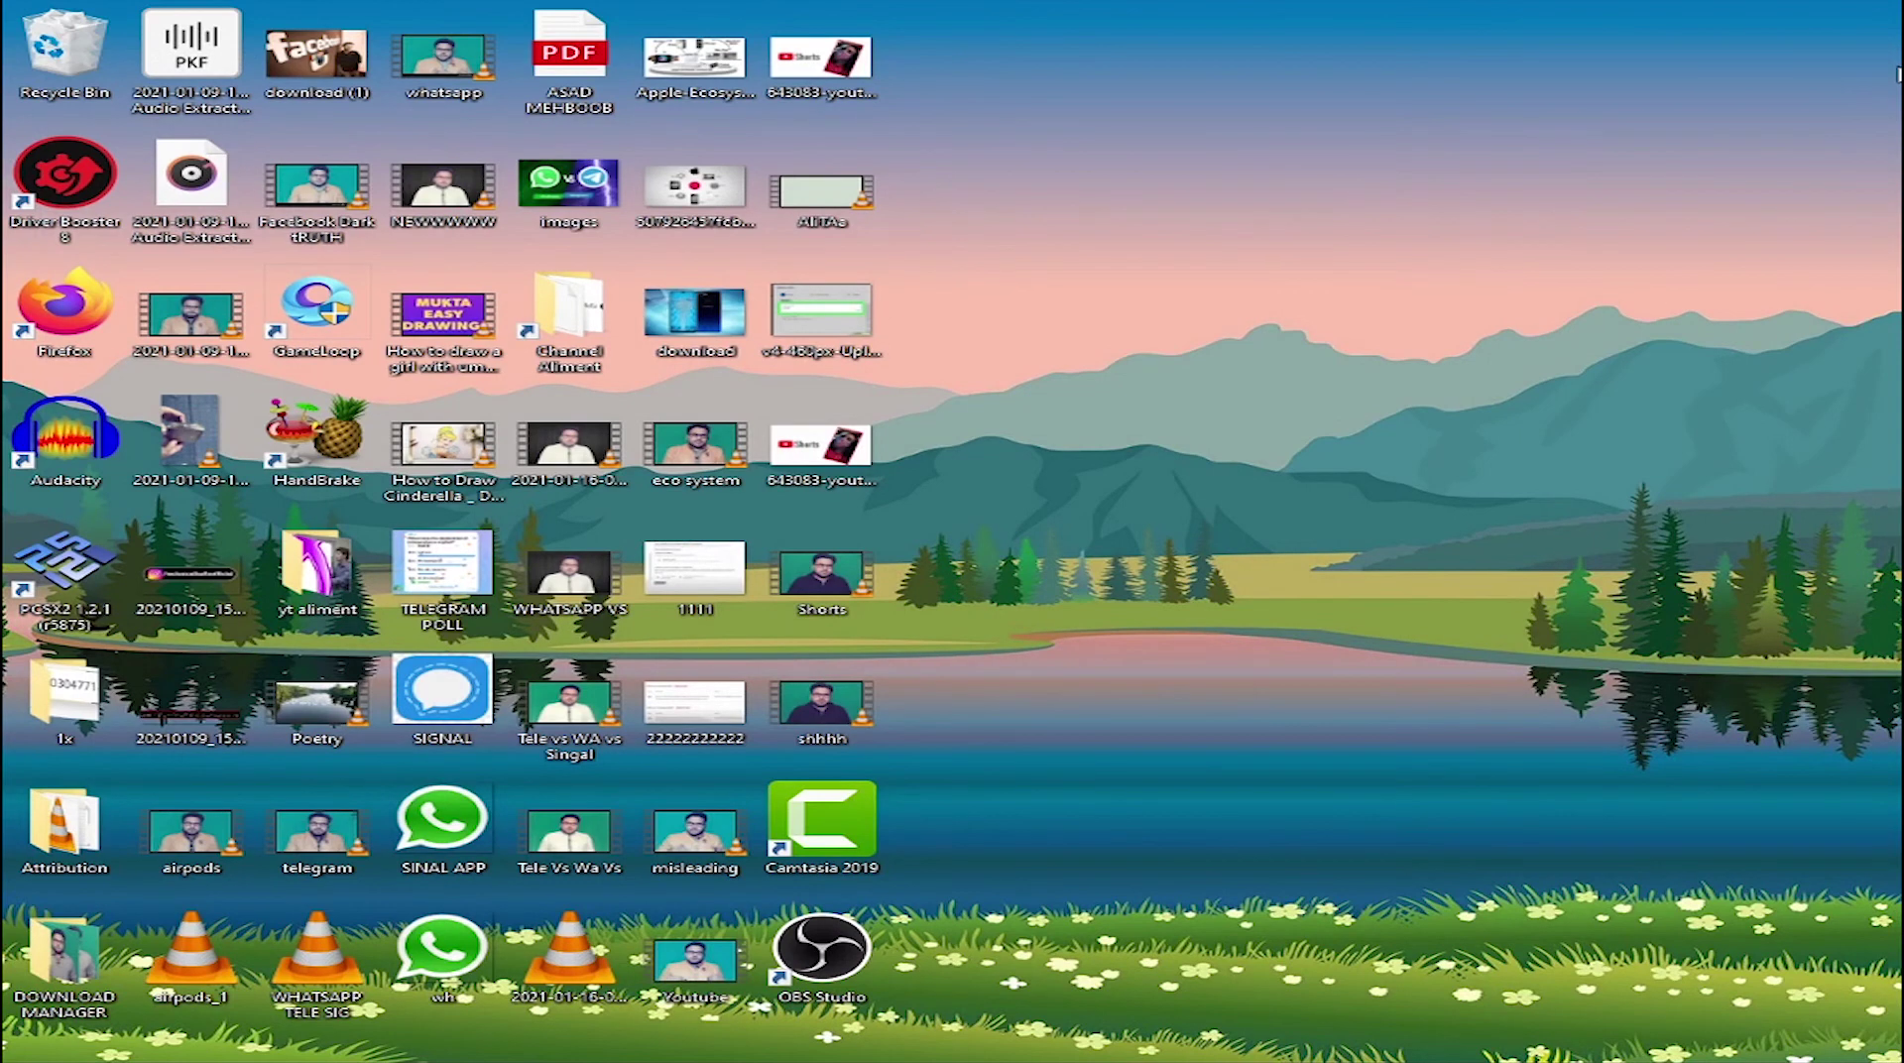
{"action": "left_click_drag", "start_coordinate": [1012, 134], "coordinate": [776, 218]}
{"action": "left_click_drag", "start_coordinate": [988, 126], "coordinate": [760, 235]}
{"action": "left_click_drag", "start_coordinate": [1058, 100], "coordinate": [863, 214]}
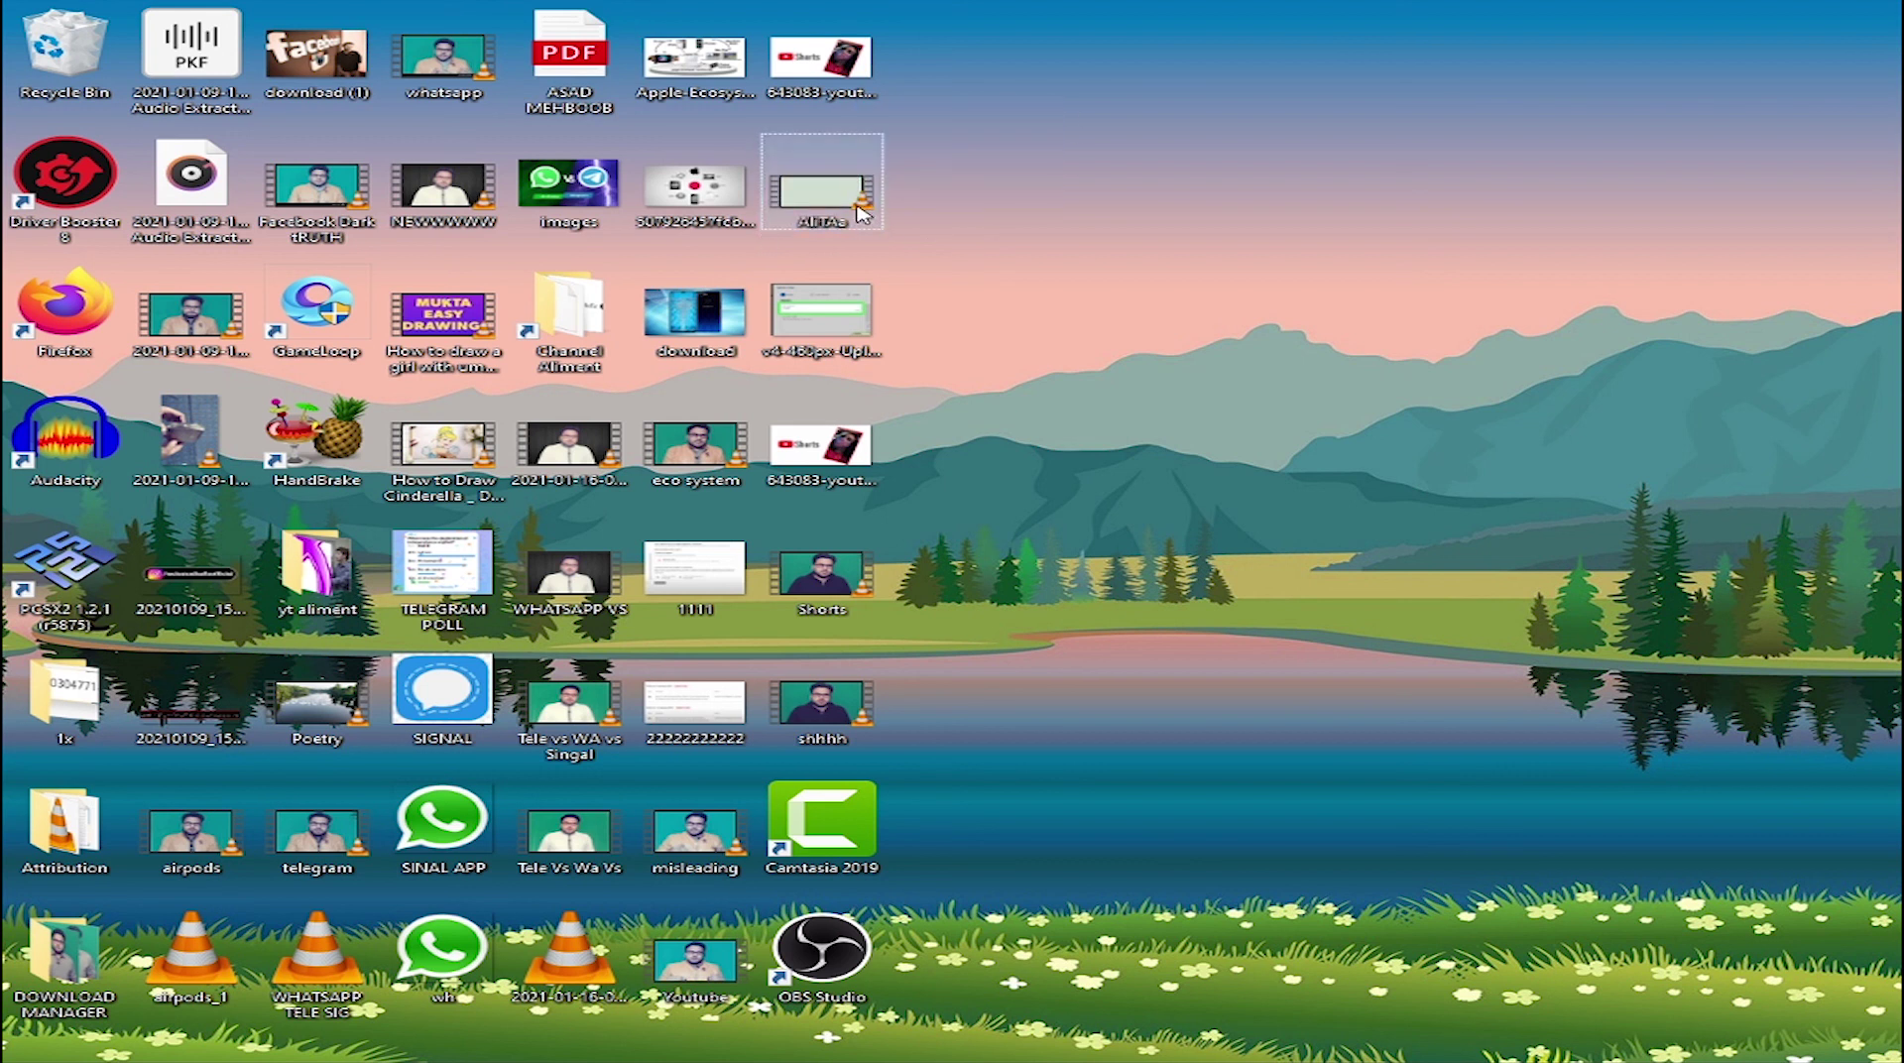